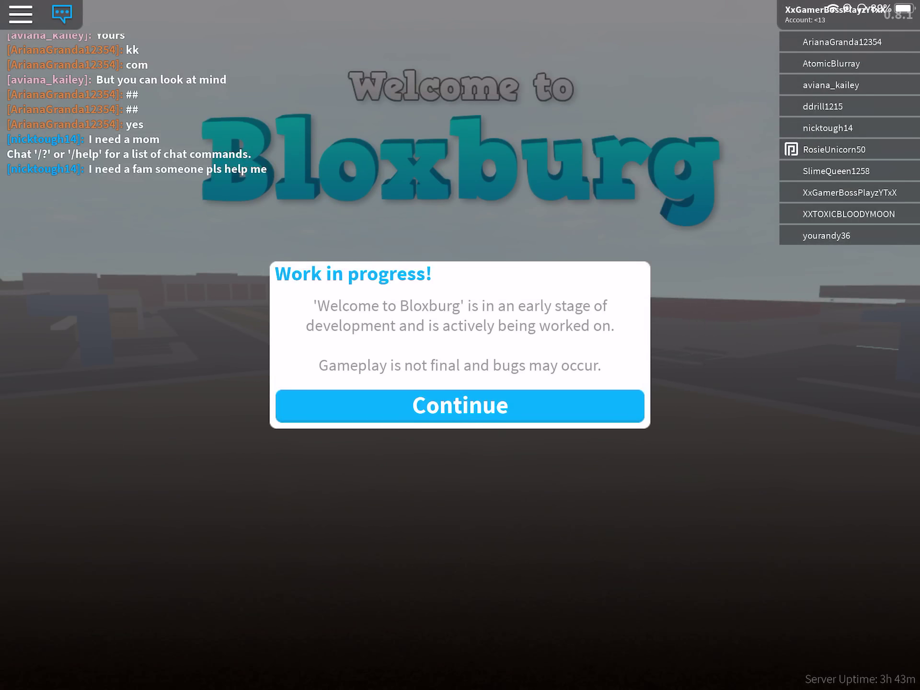
Dismiss the startup notice, hide chat and player list, screenshot, then open house selection
left_click(460, 406)
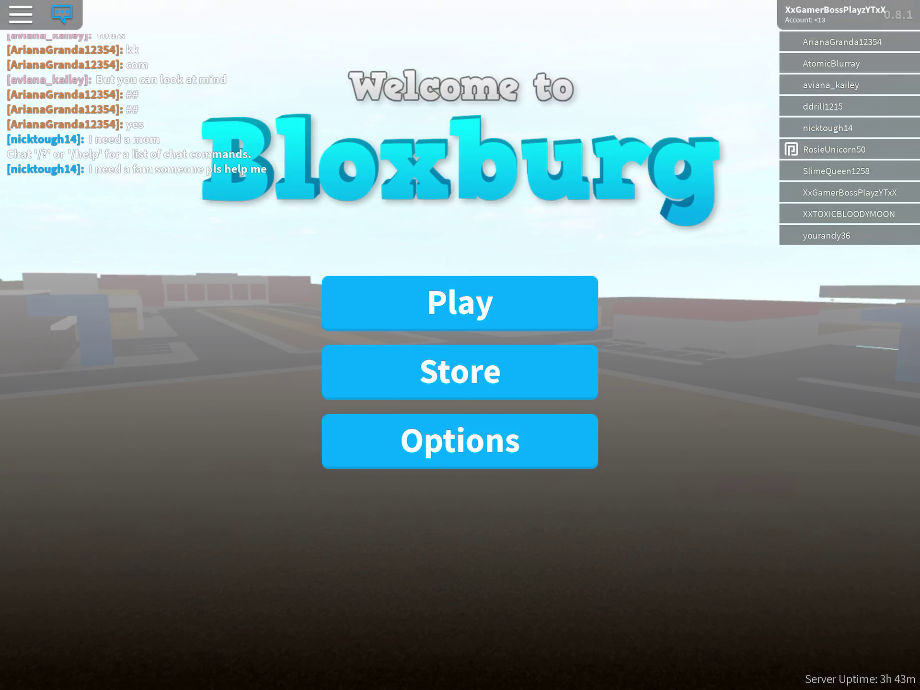
left_click(61, 13)
left_click(834, 13)
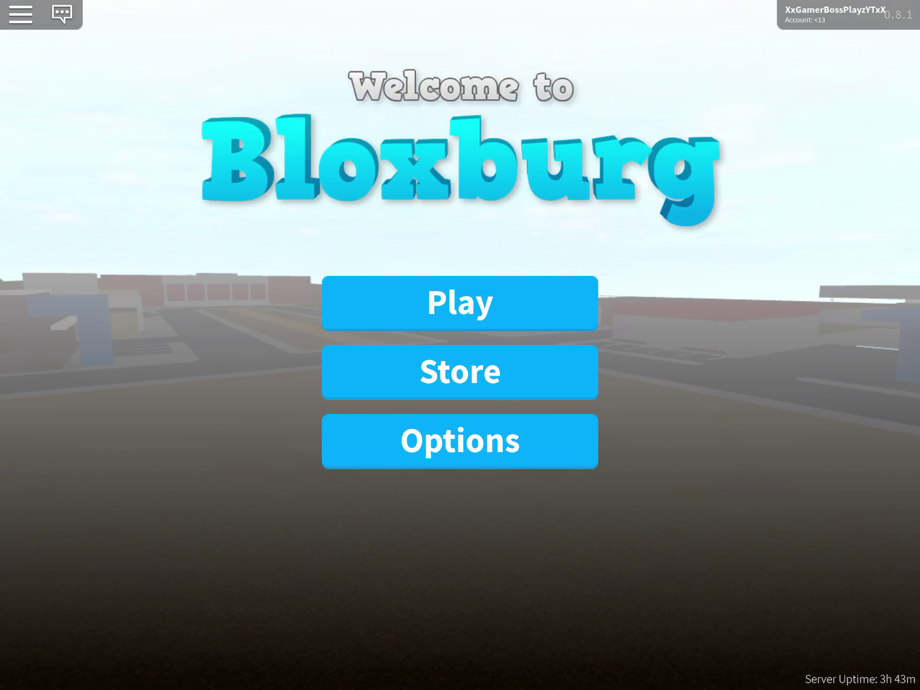
key("super+shift+3")
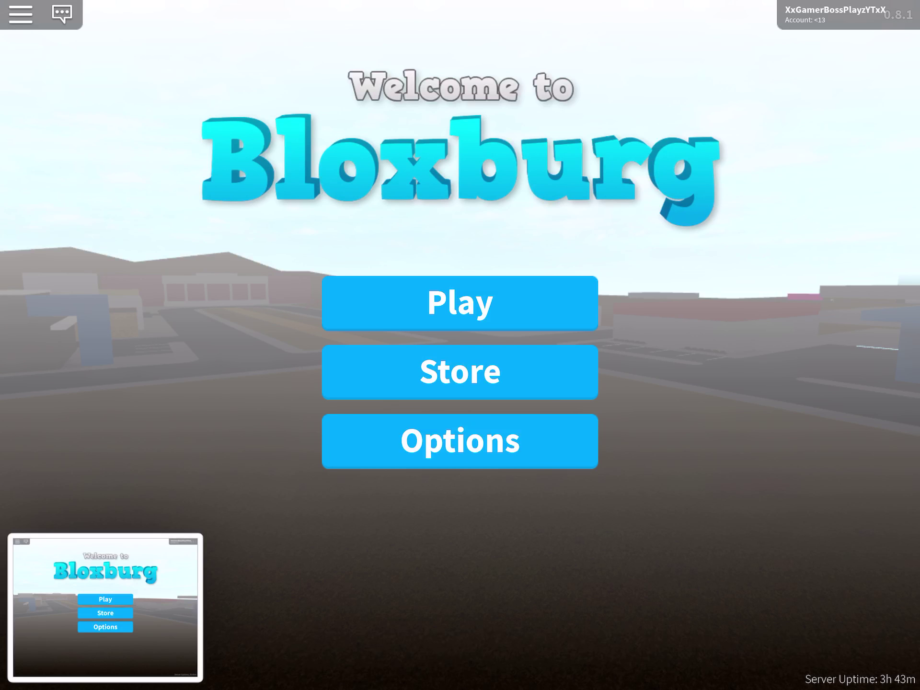
left_click(460, 303)
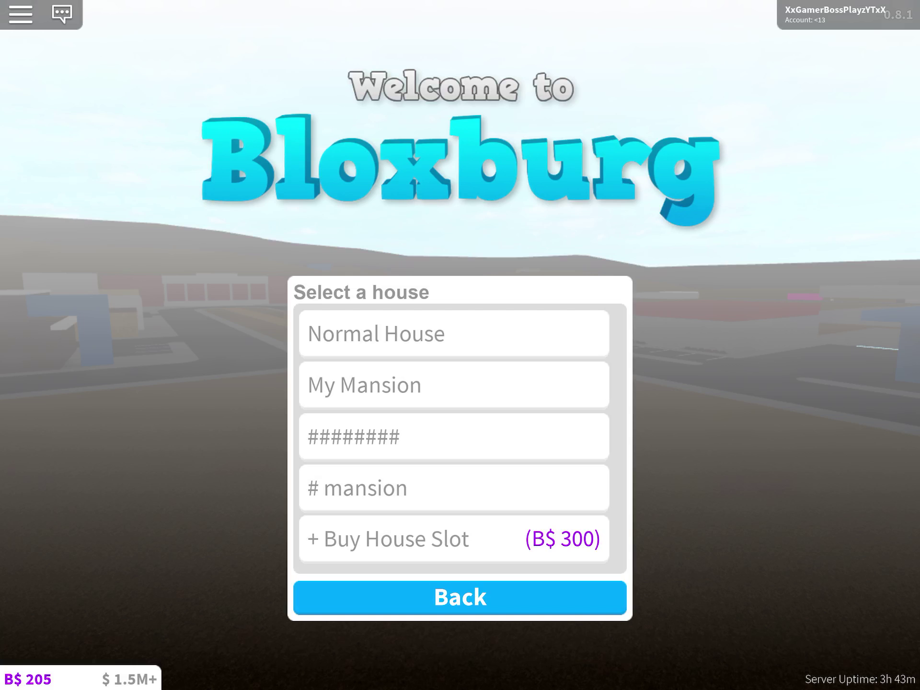
Load a saved house onto the plot and walk through the glass front doors
left_click(453, 334)
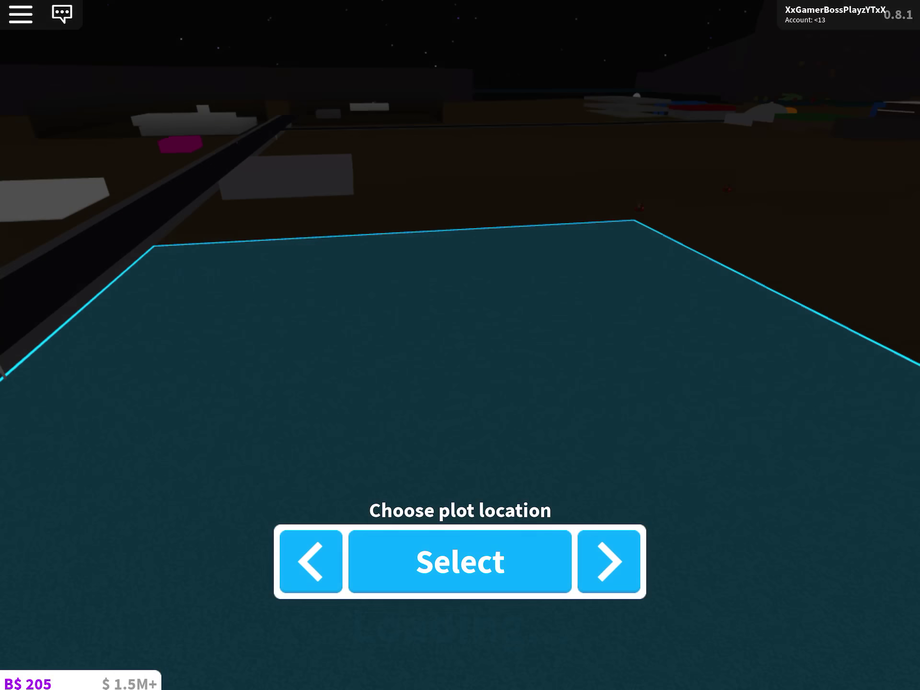
left_click(460, 562)
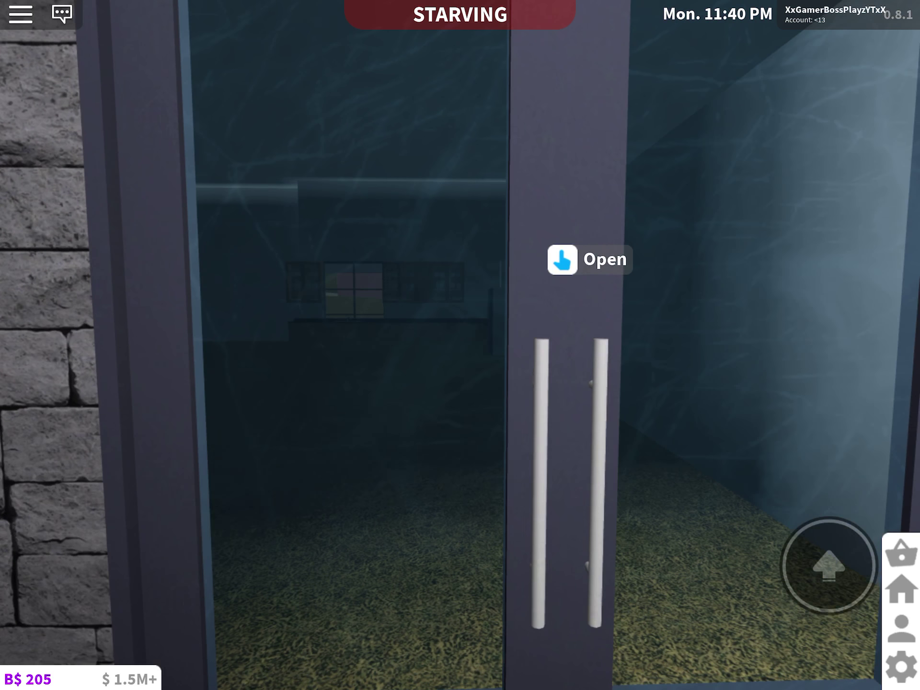
left_click(562, 259)
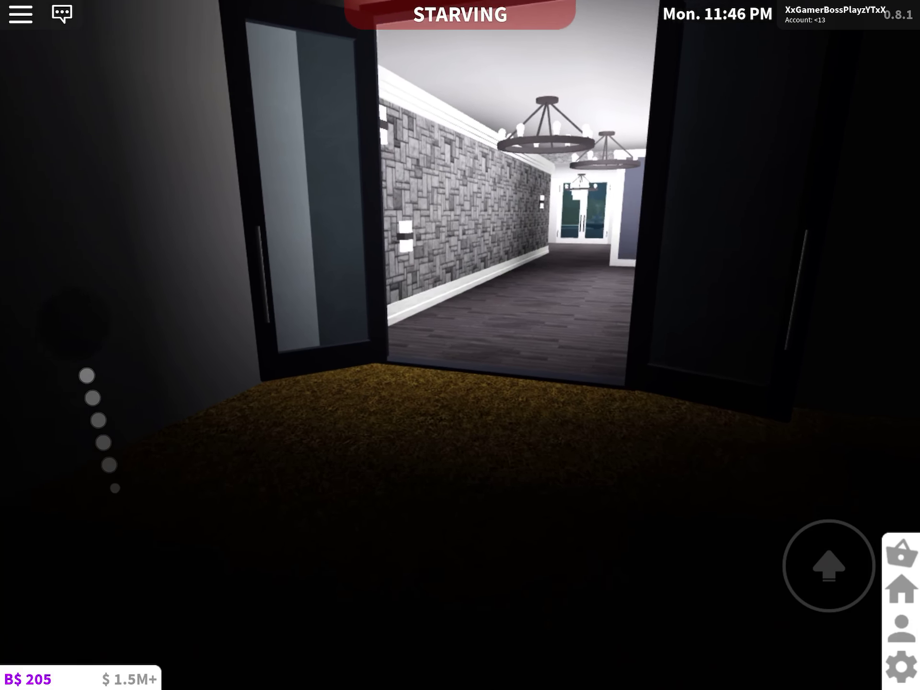
key("w")
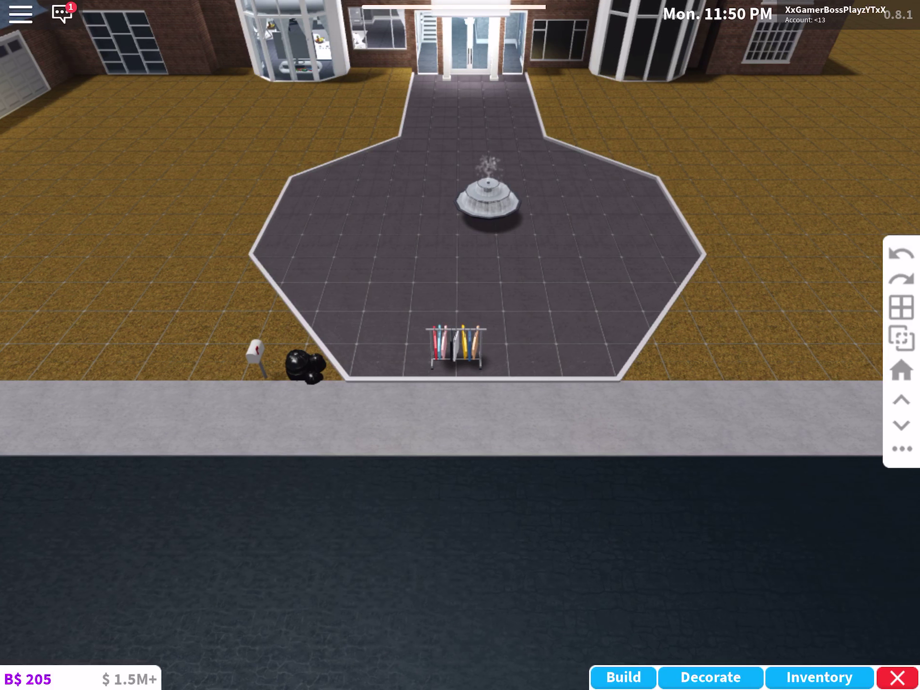
Fly the camera past the fountain and entrance, then hide the upper floor to expose the kitchen
key("w")
key("w")
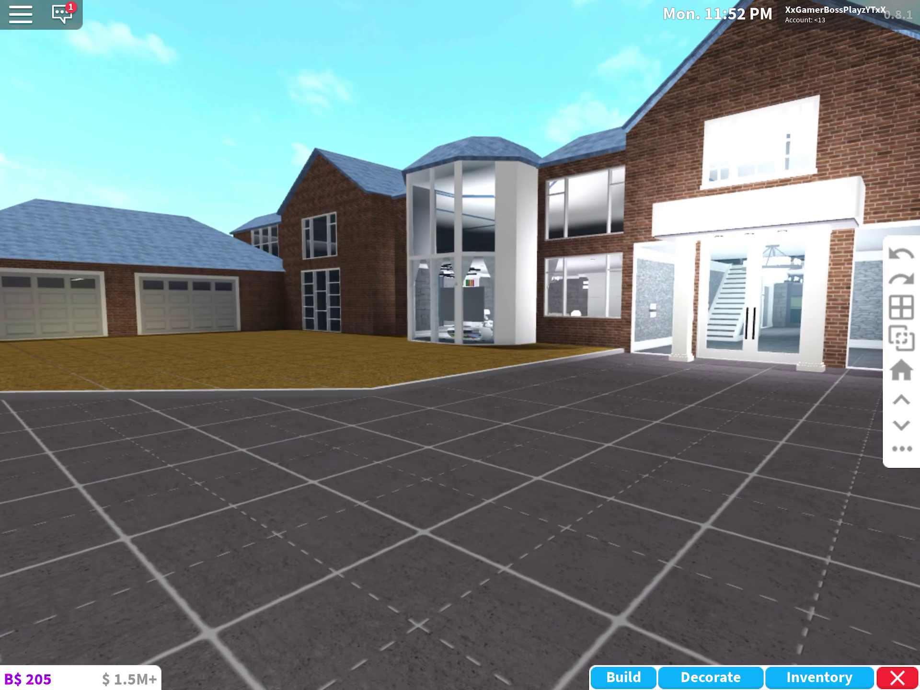
key("w")
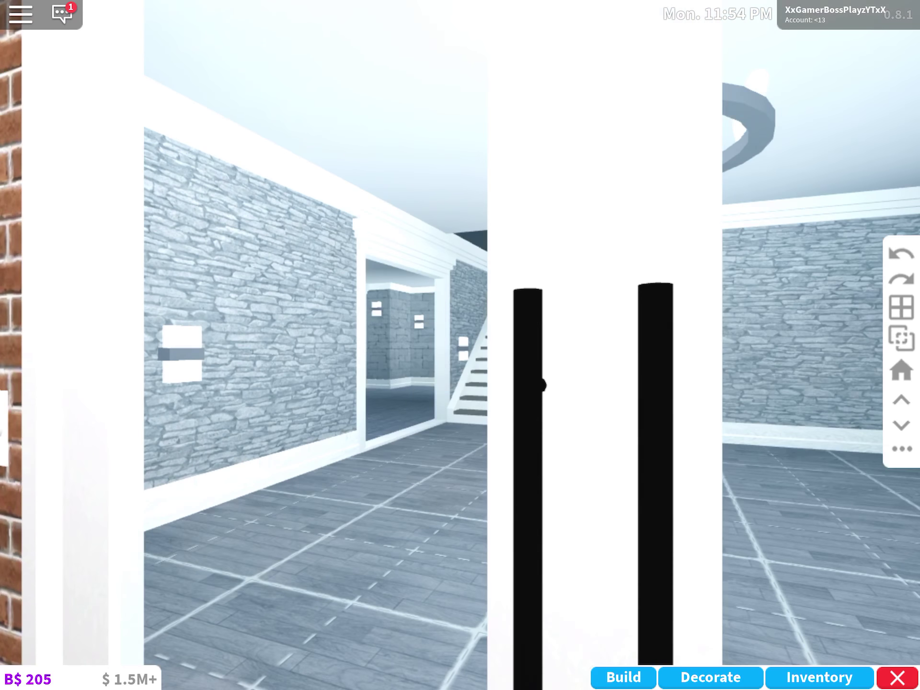
key("s")
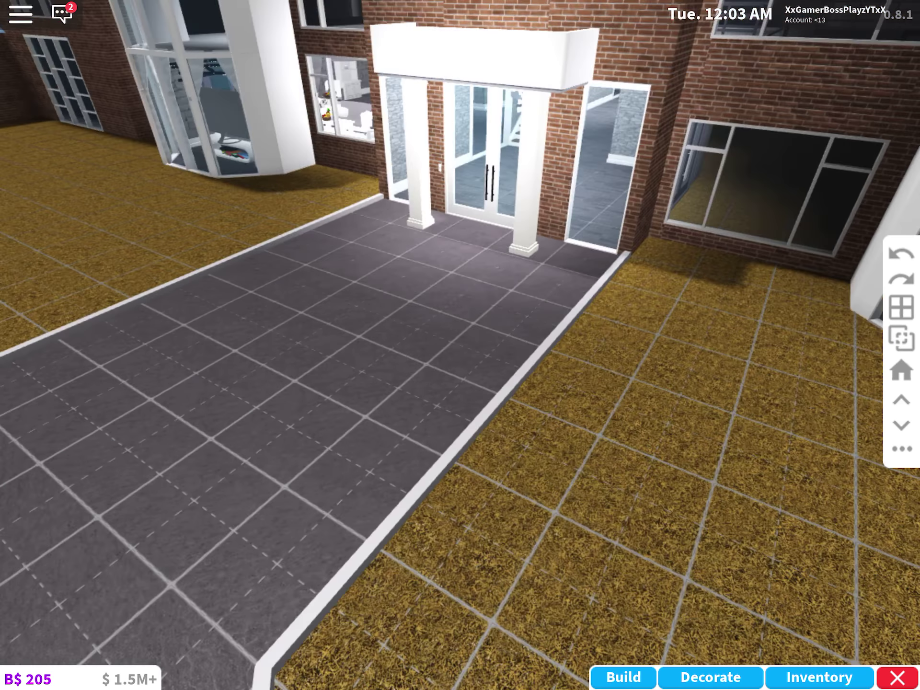
left_click(901, 369)
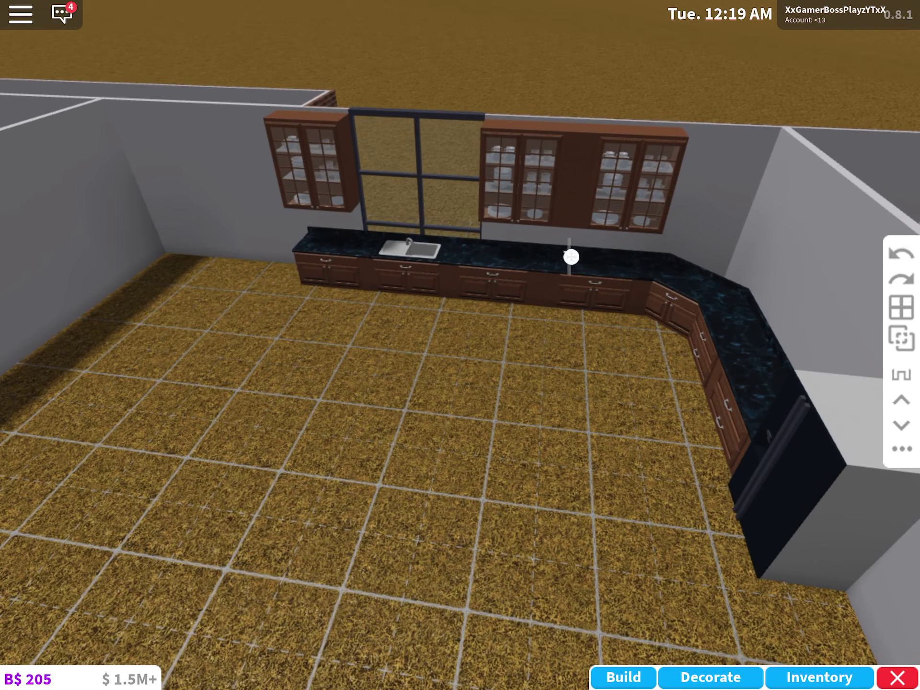
Finish the kitchen walls in Medium stone grey Rough Stone Bricks at $20 per wall
left_click(525, 256)
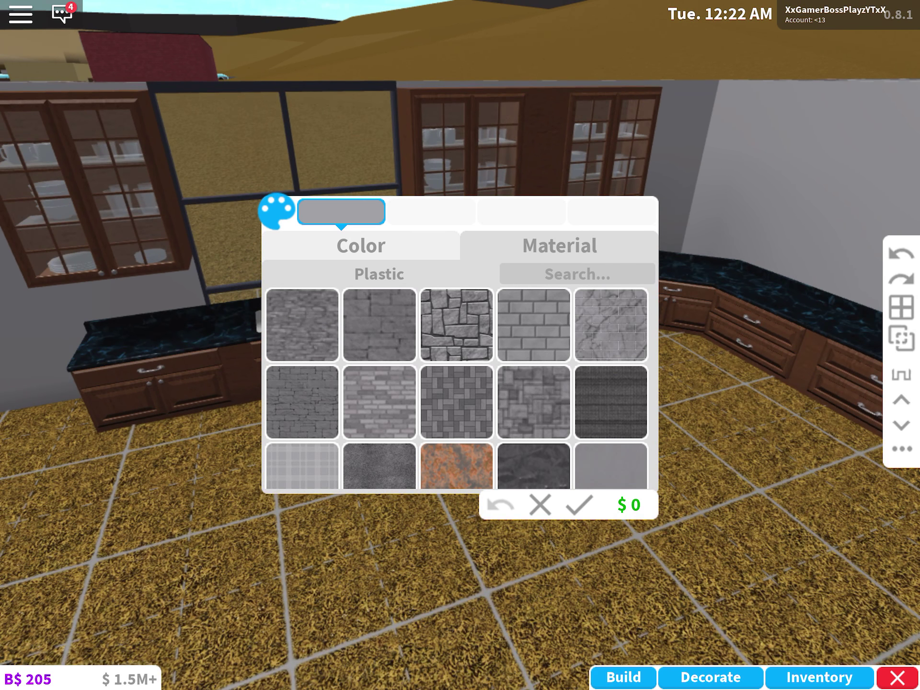
left_click(379, 324)
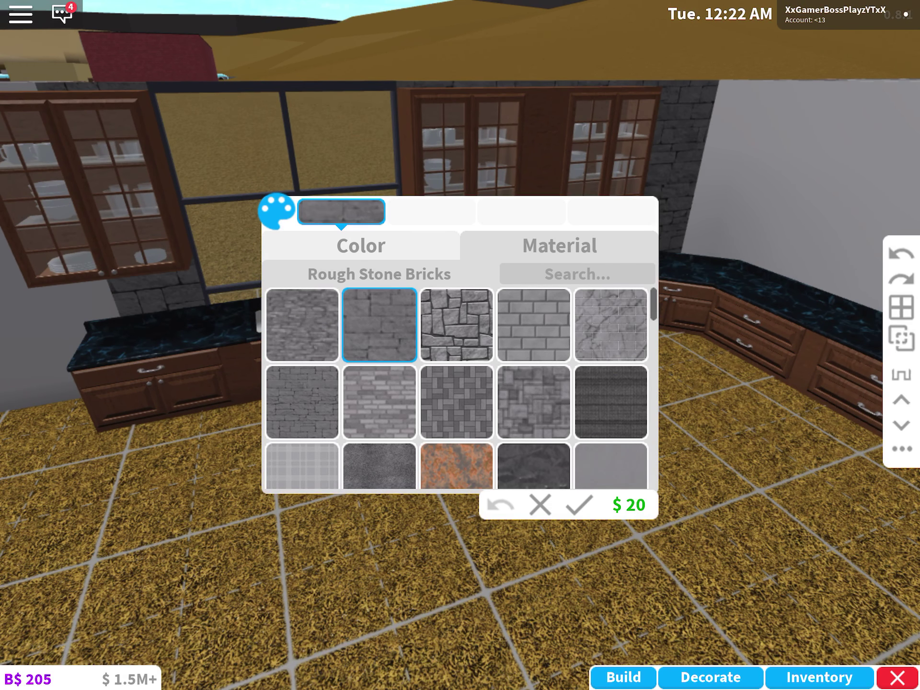
left_click(580, 504)
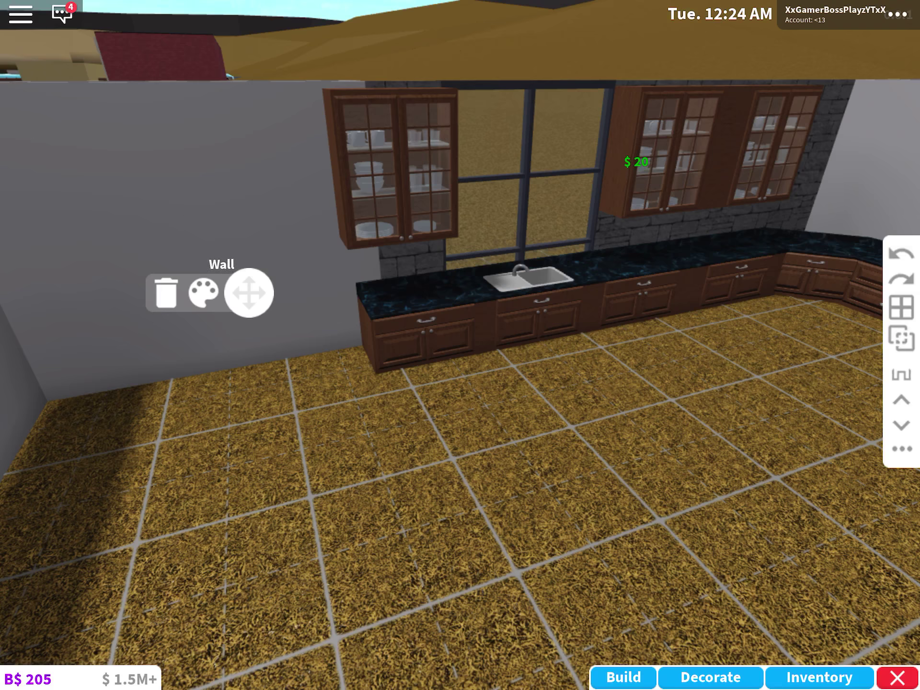
left_click(165, 215)
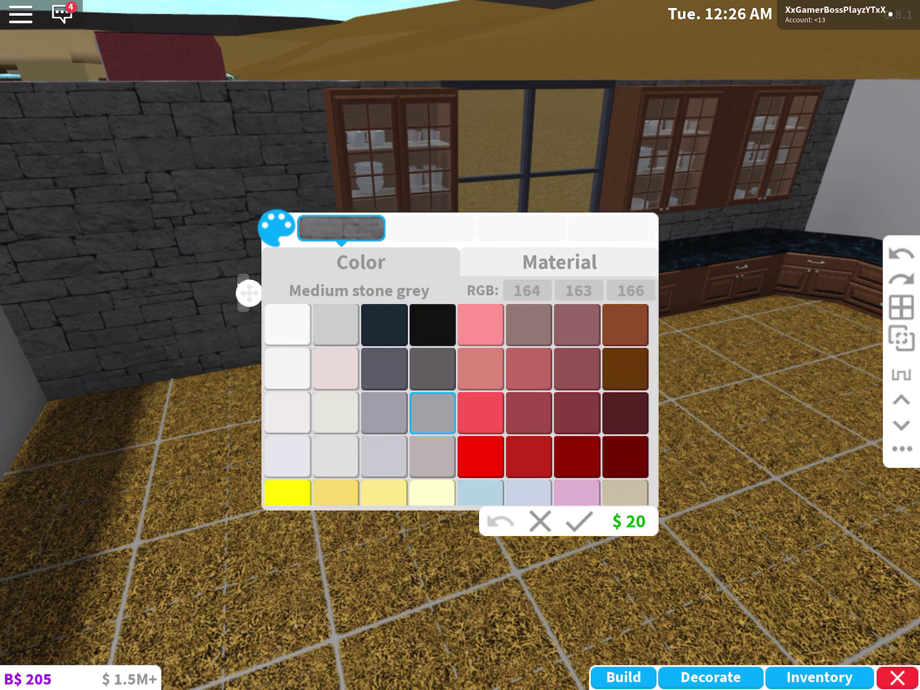
left_click(580, 570)
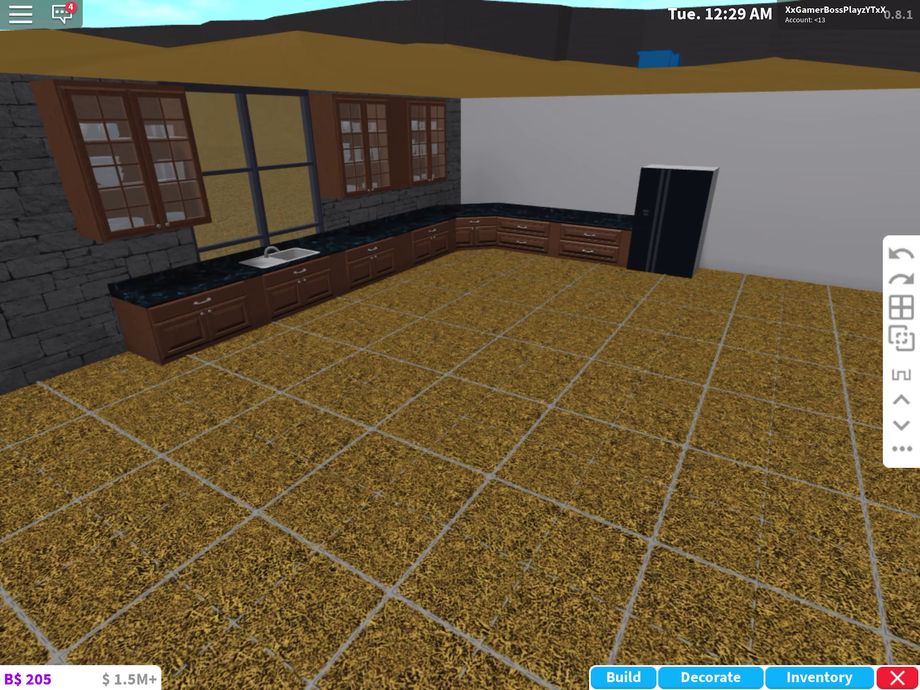
left_click(528, 180)
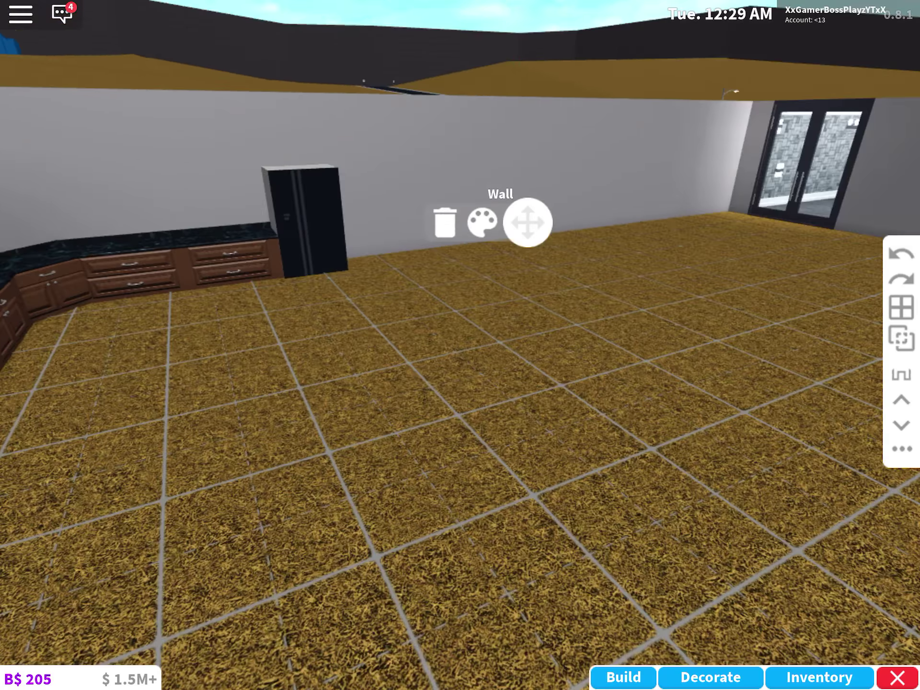
left_click(482, 223)
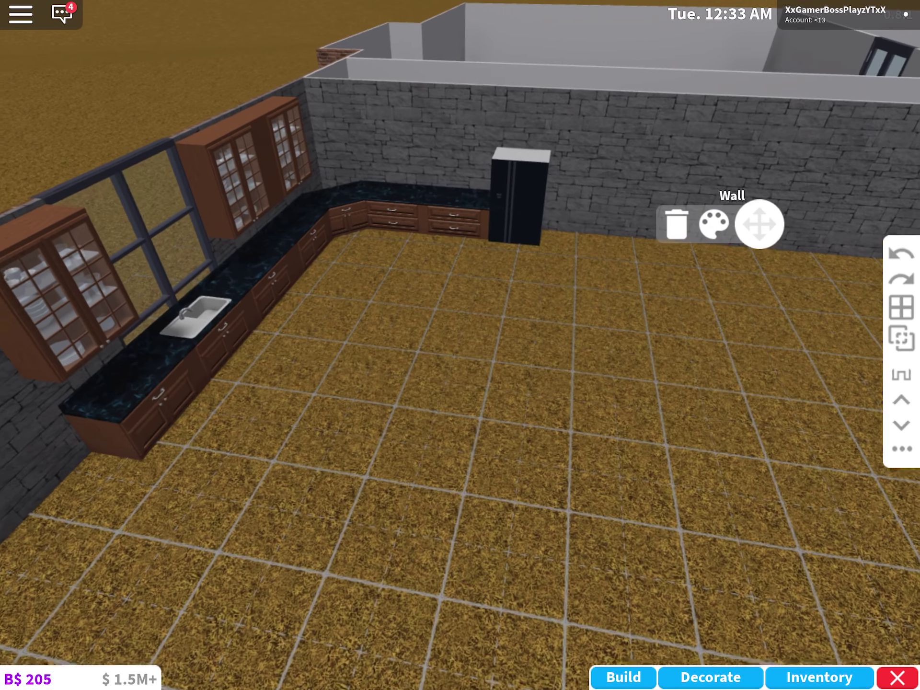
Browse to Decorate > Counters and choose a Traditional Island piece
left_click(623, 677)
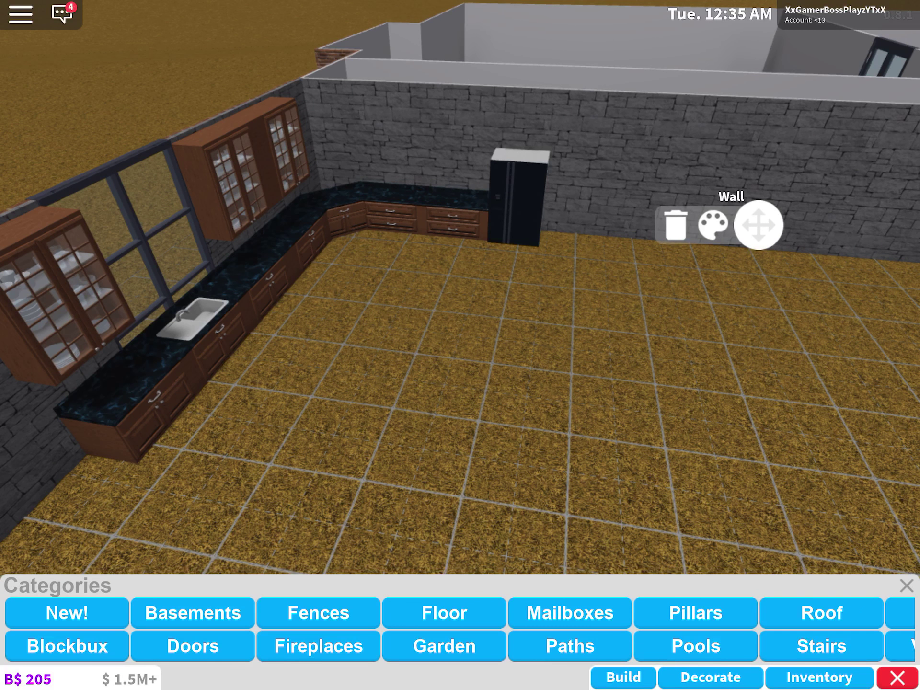
left_click(711, 678)
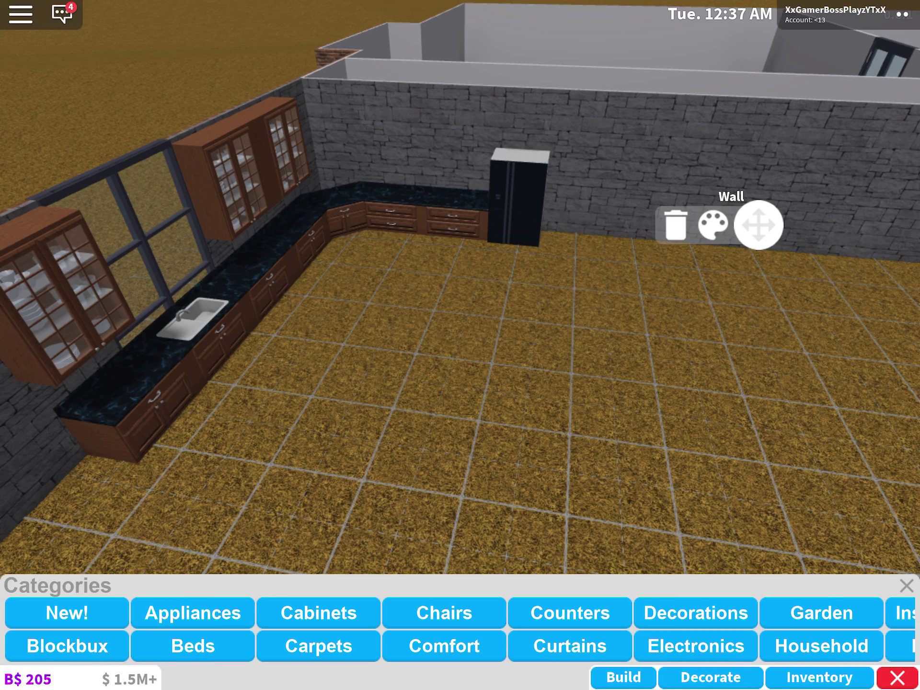
left_click(569, 613)
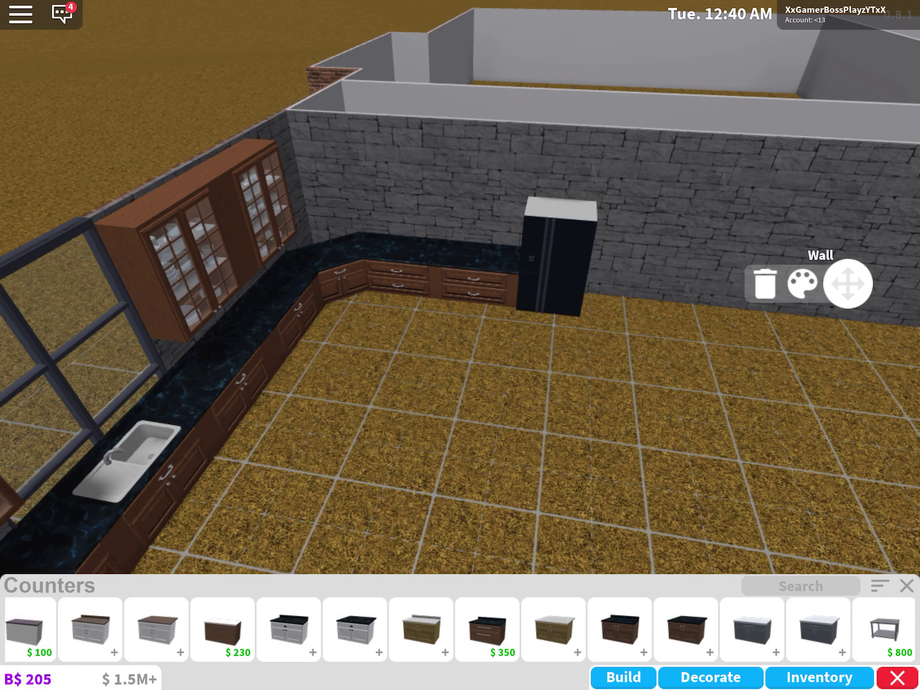
scroll(461, 629, "down", 3)
left_click(500, 630)
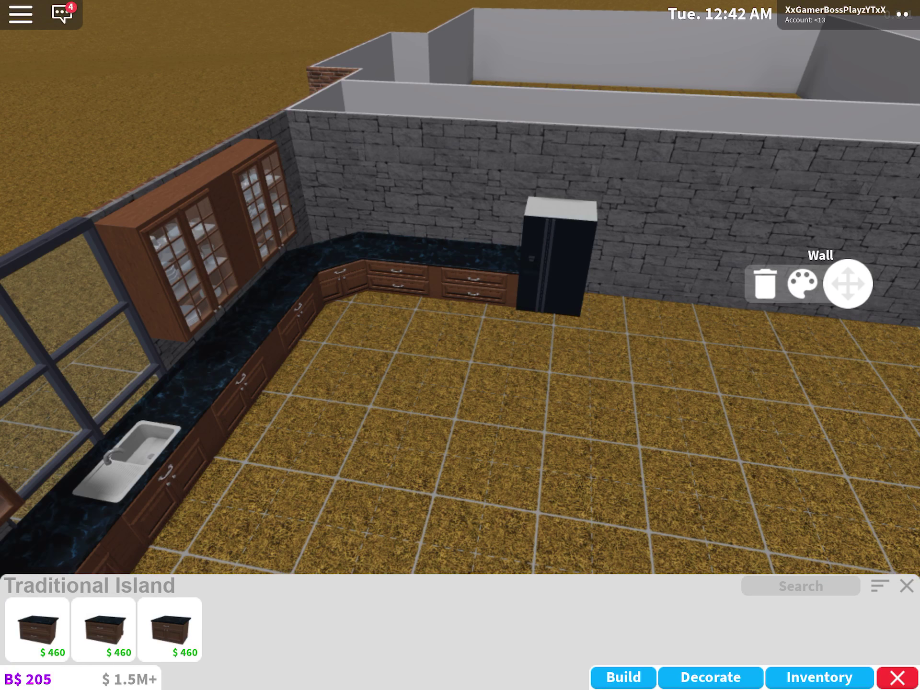
left_click(170, 630)
Place the island end piece mid-kitchen and add more island pieces beside it
left_click(508, 394)
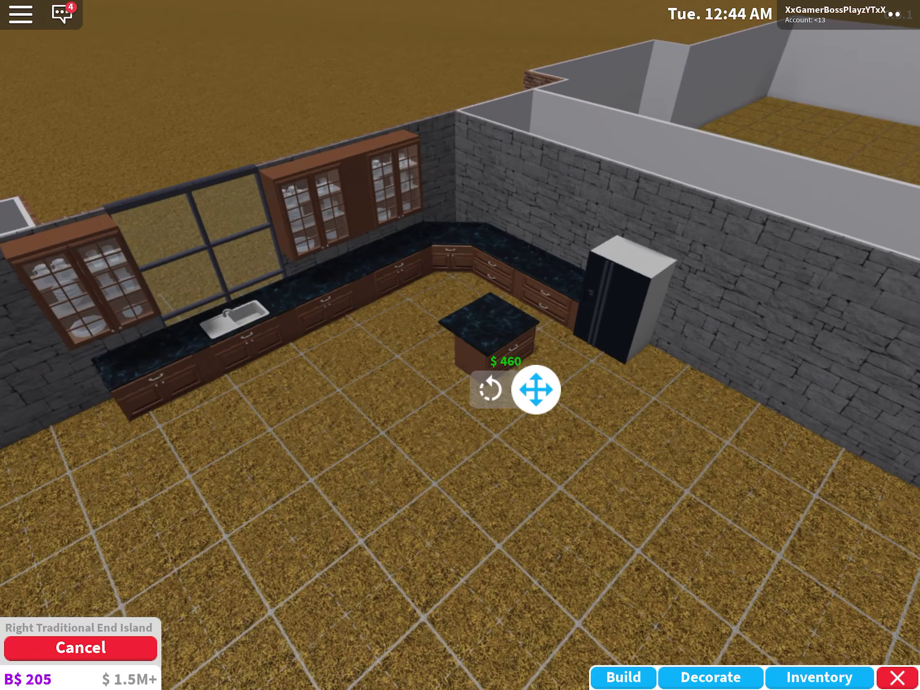
mouse_move(648, 359)
left_mouse_down()
mouse_move(504, 360)
mouse_move(529, 440)
mouse_move(542, 444)
left_mouse_up()
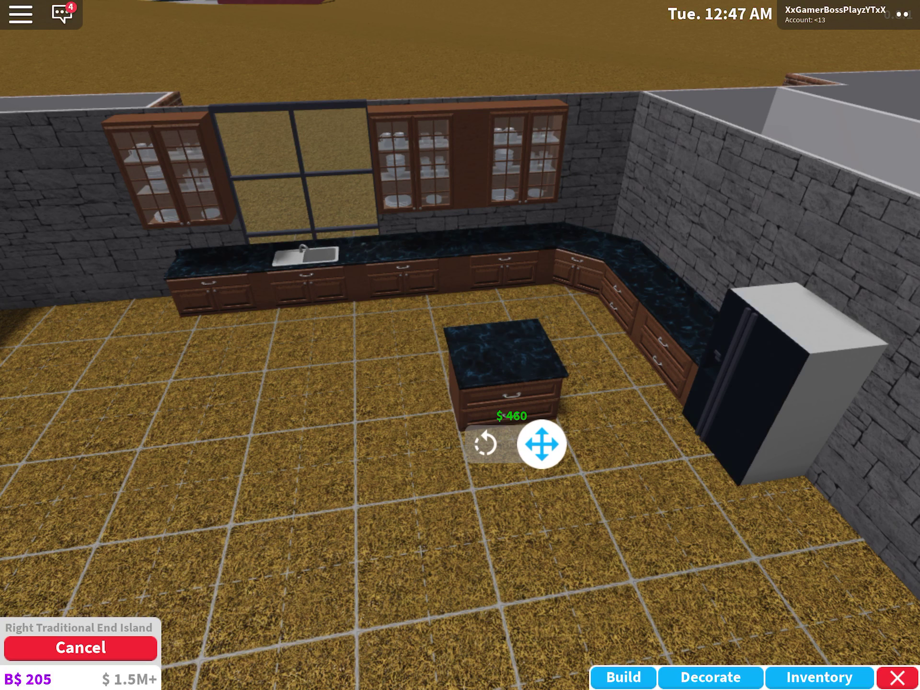
left_click(540, 444)
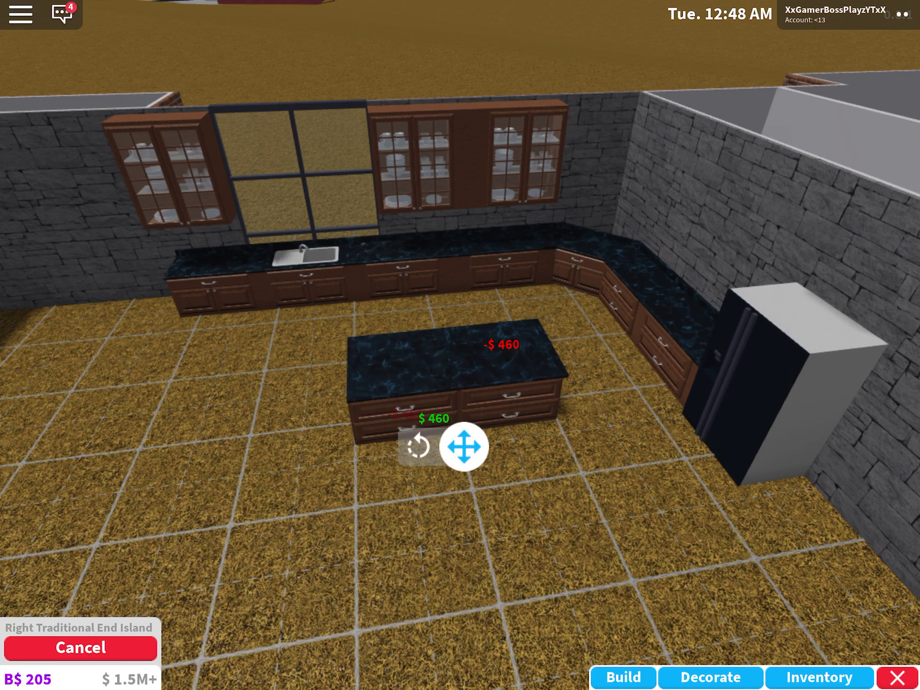
left_click_drag(503, 360, 547, 359)
left_click(464, 447)
left_click(403, 431)
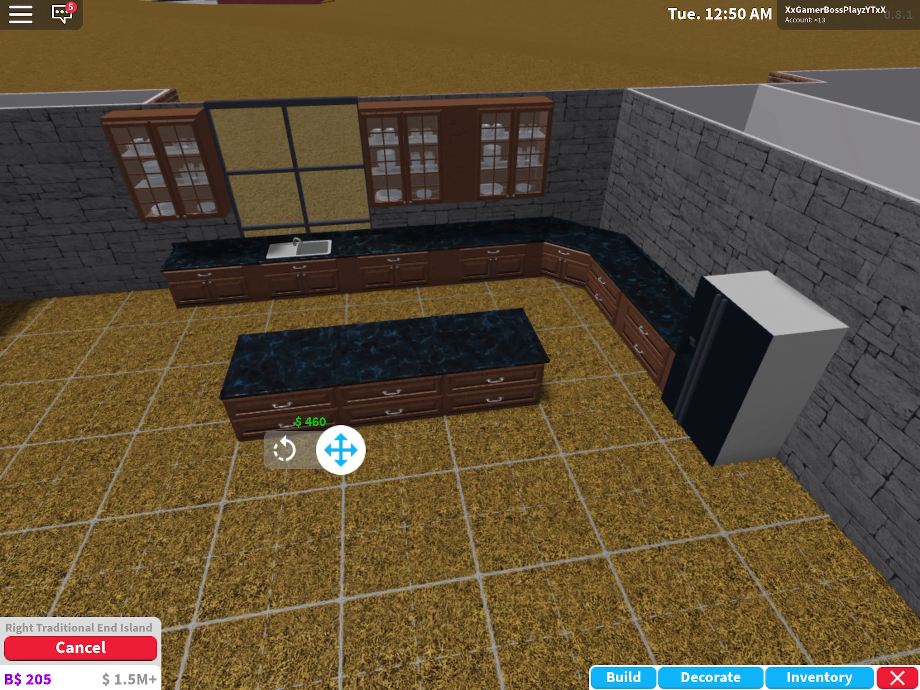
right_click(461, 360)
left_click(528, 418)
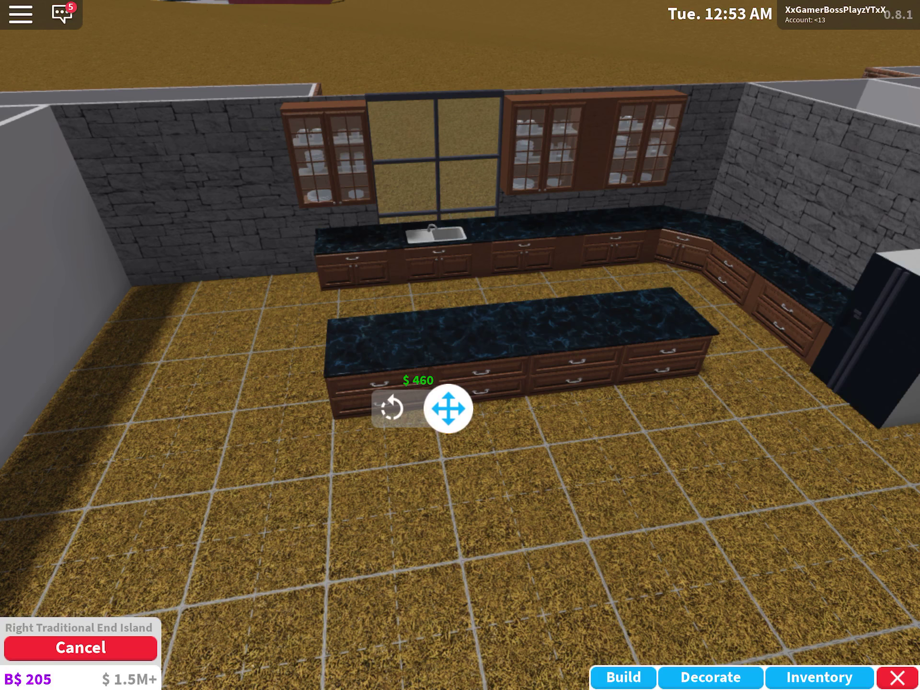
Exit placement and select the Right Traditional End Island piece for moving
key("Escape")
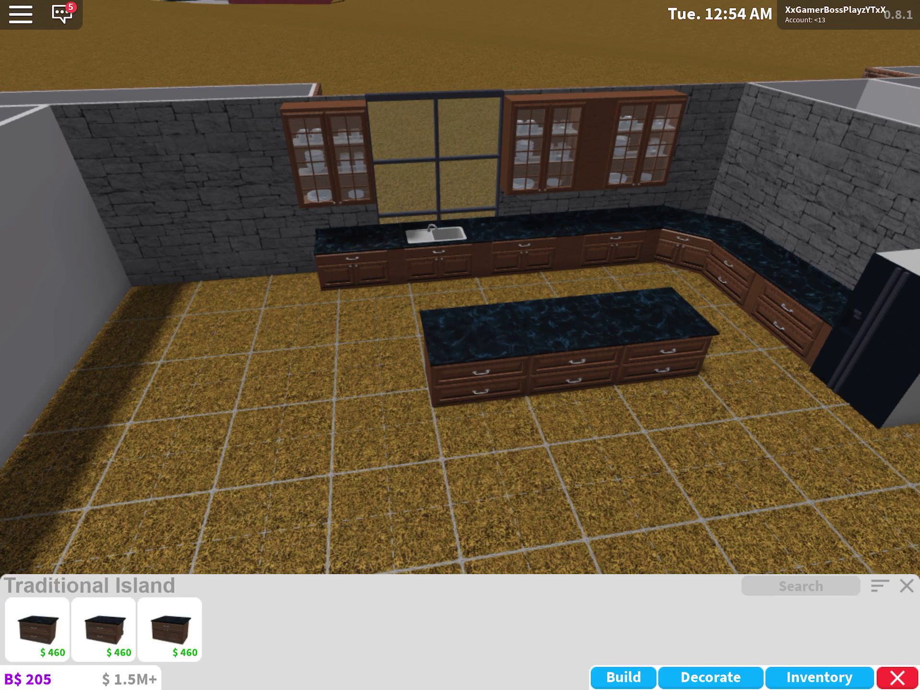
left_click(504, 339)
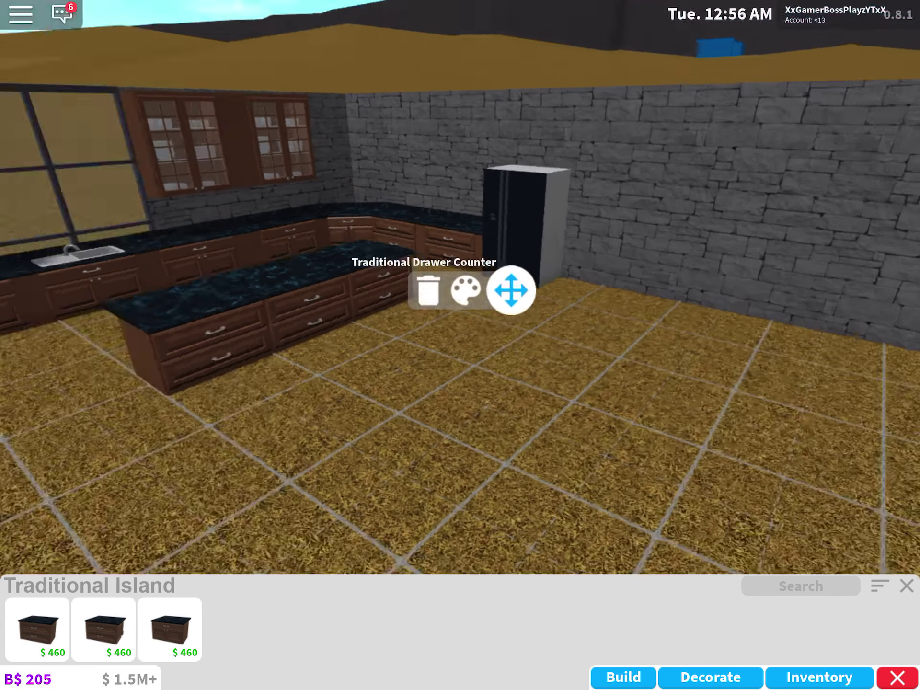
left_click_drag(647, 431, 288, 432)
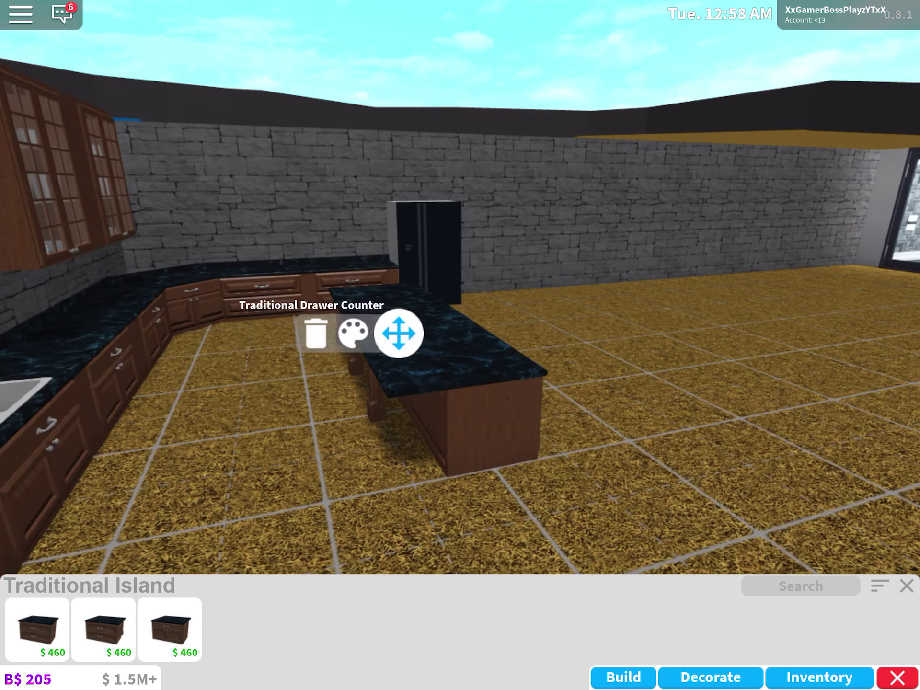
left_click_drag(648, 360, 216, 359)
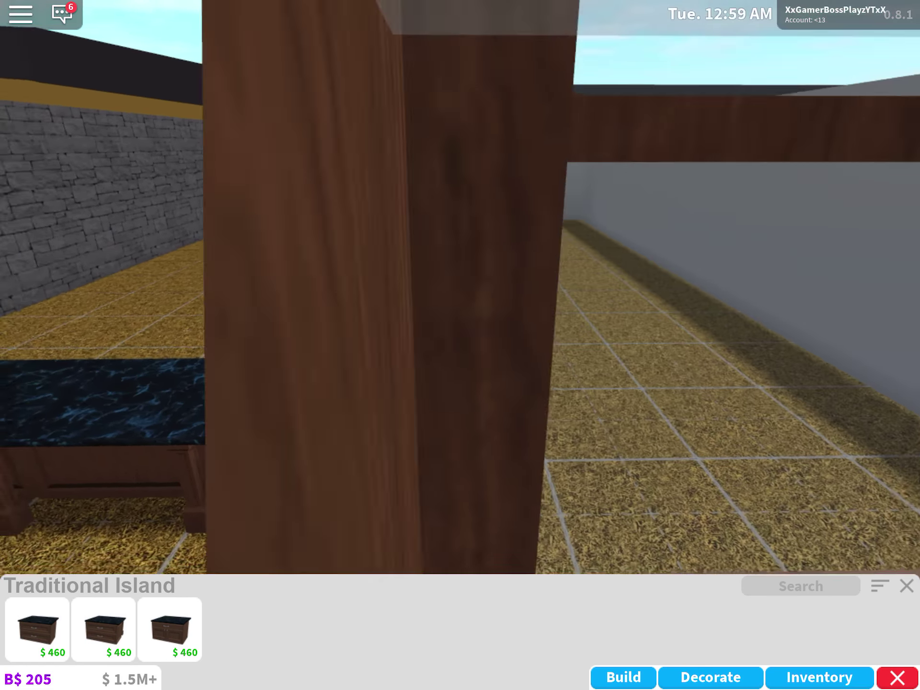
left_click_drag(647, 359, 216, 360)
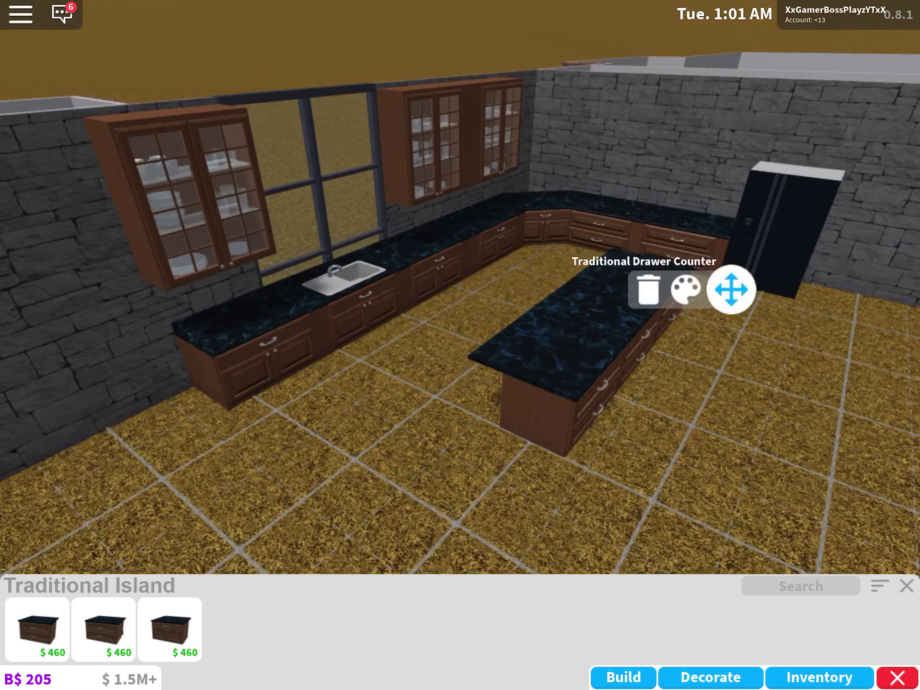
left_click_drag(647, 395, 547, 403)
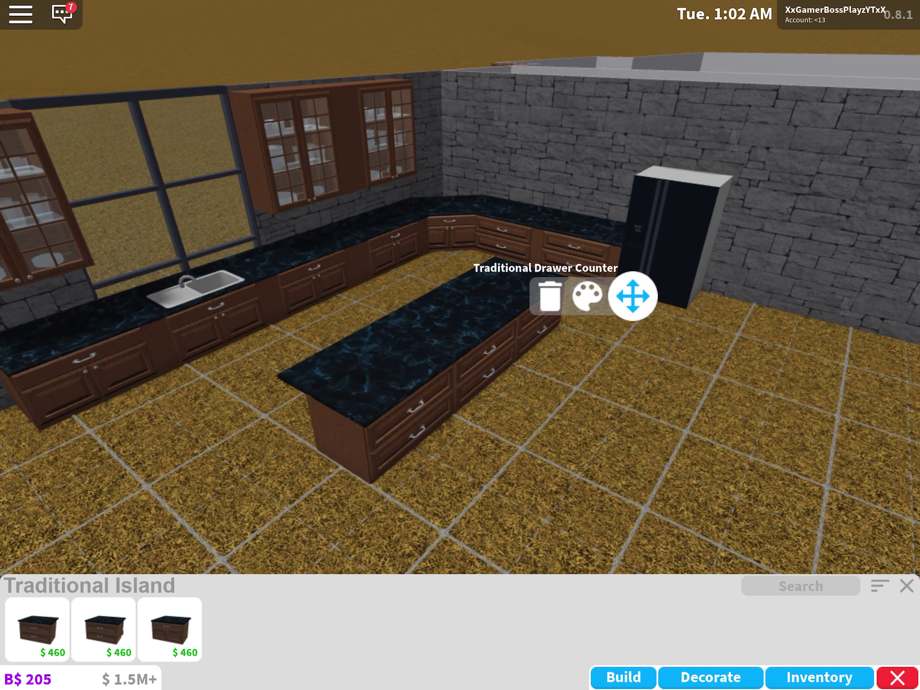
left_click(395, 453)
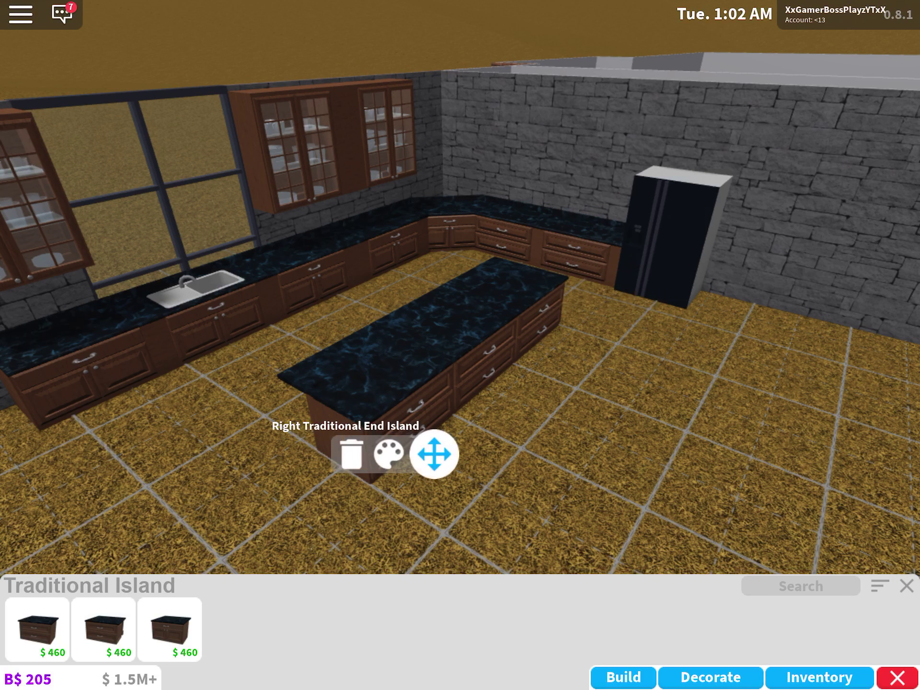
left_click(435, 454)
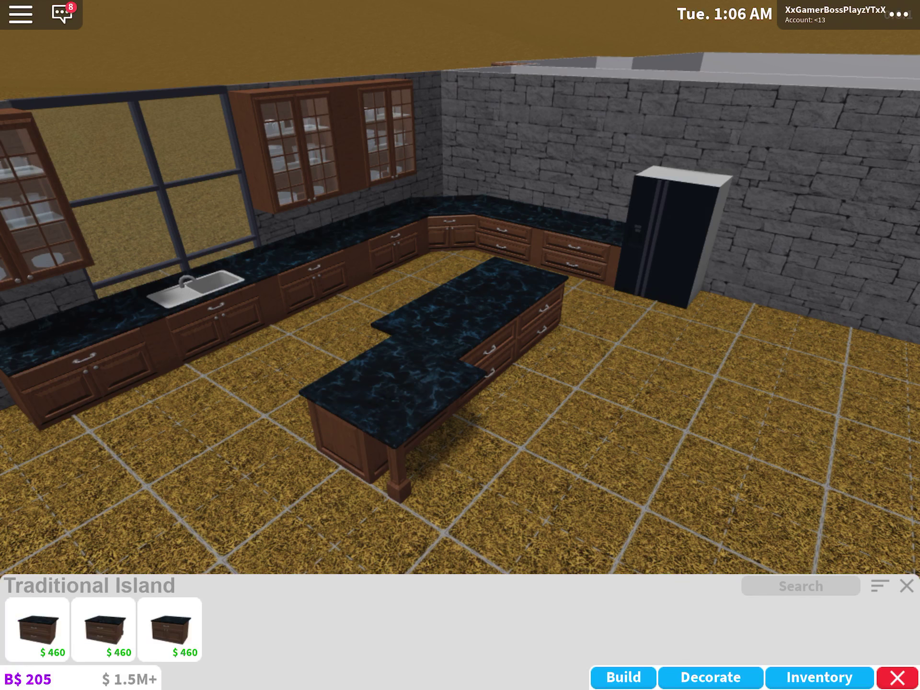
Rotate and shift the end piece, setting it flush onto the island's end
left_click_drag(460, 315, 288, 315)
left_click(594, 423)
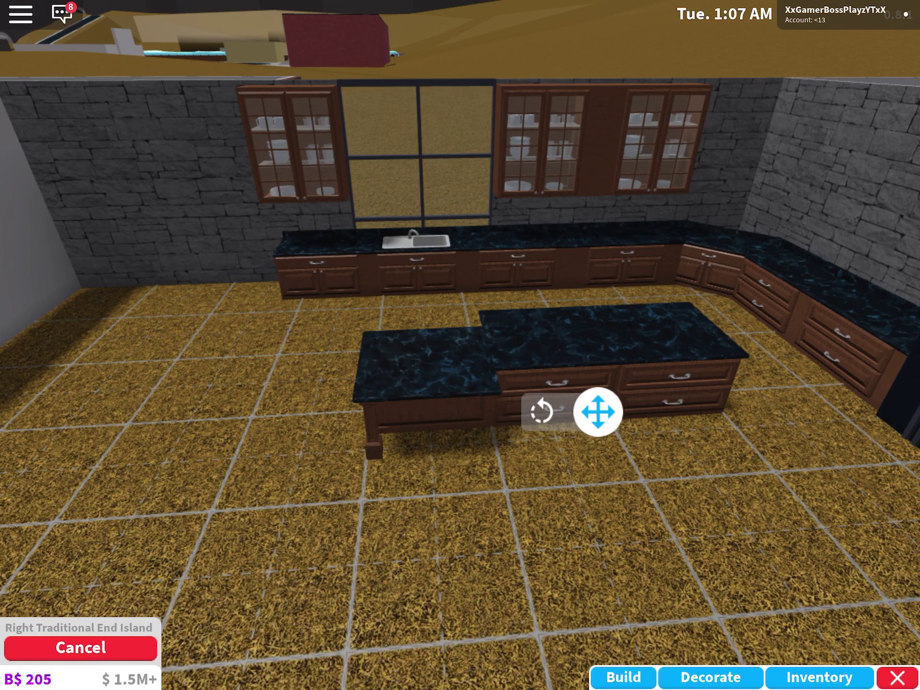
key("r")
key("r")
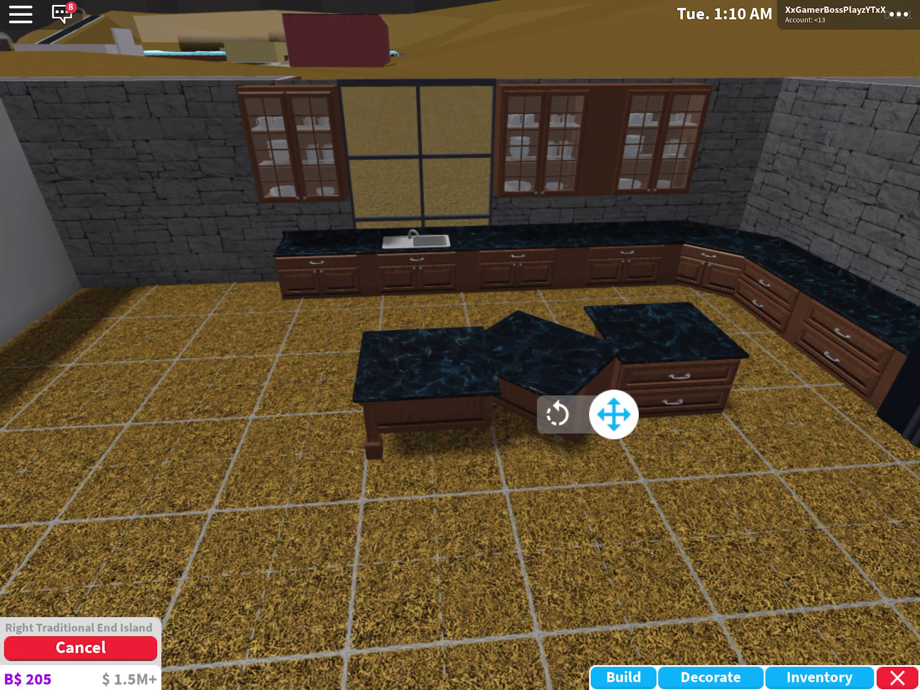
left_click(546, 359)
left_click(594, 422)
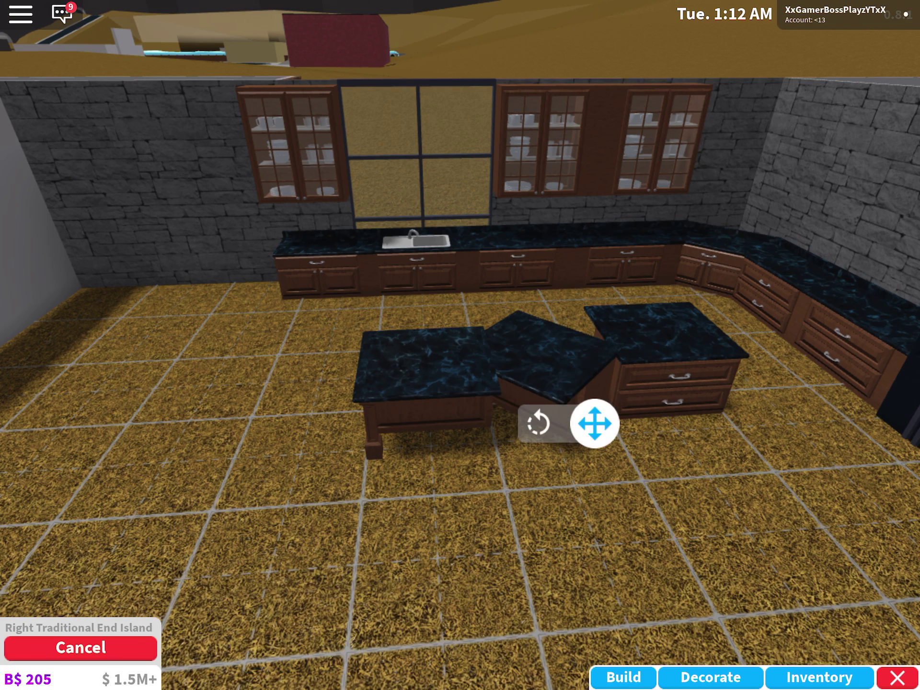
left_click(547, 360)
left_click(618, 374)
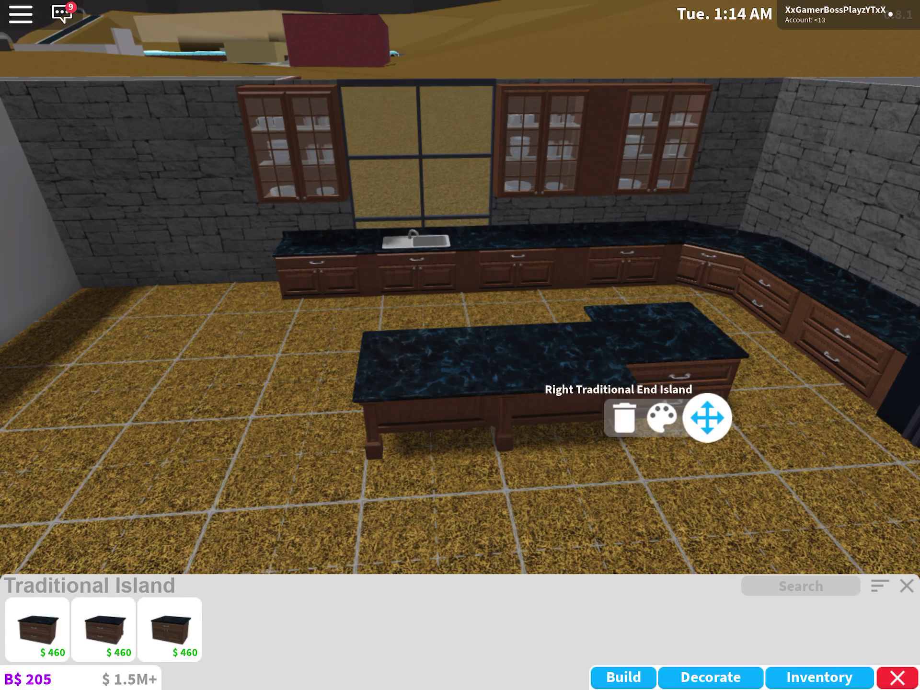
left_click(705, 419)
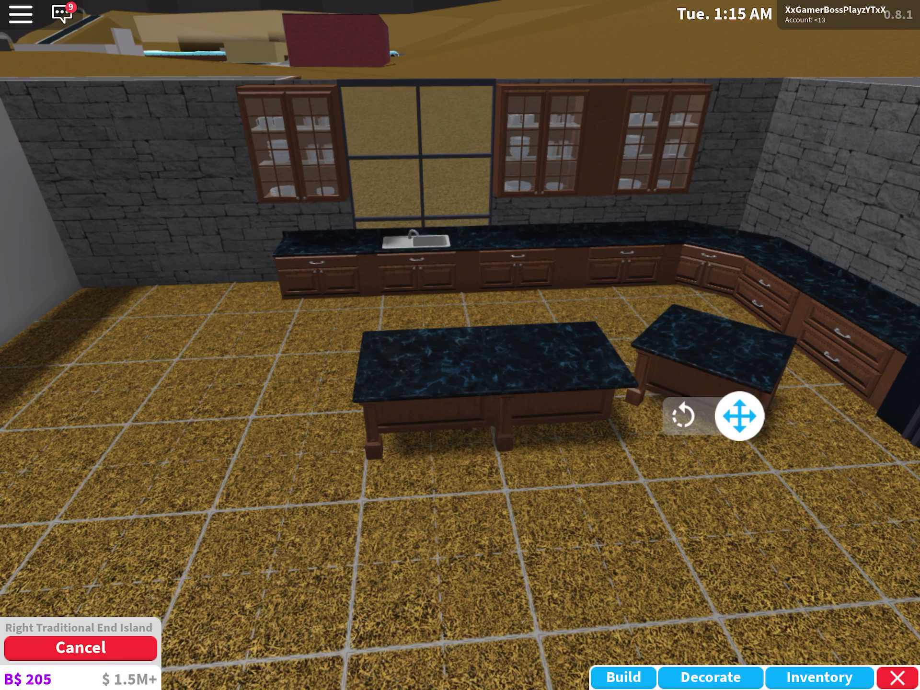
left_click_drag(739, 416, 701, 422)
left_click(701, 423)
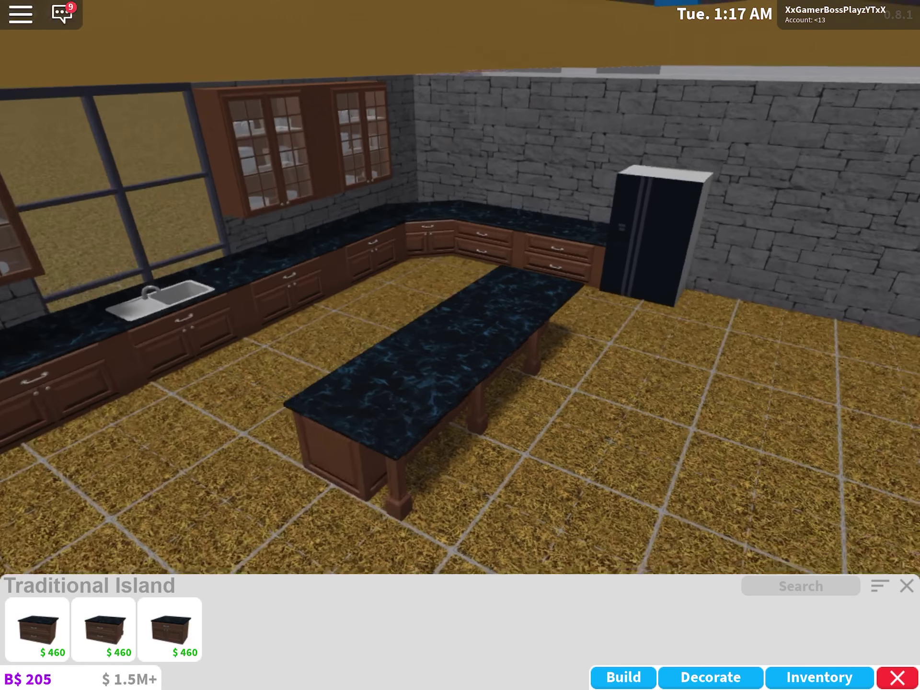
Orbit the kitchen to inspect the straightened island, window wall and fridge
left_click_drag(460, 287, 215, 288)
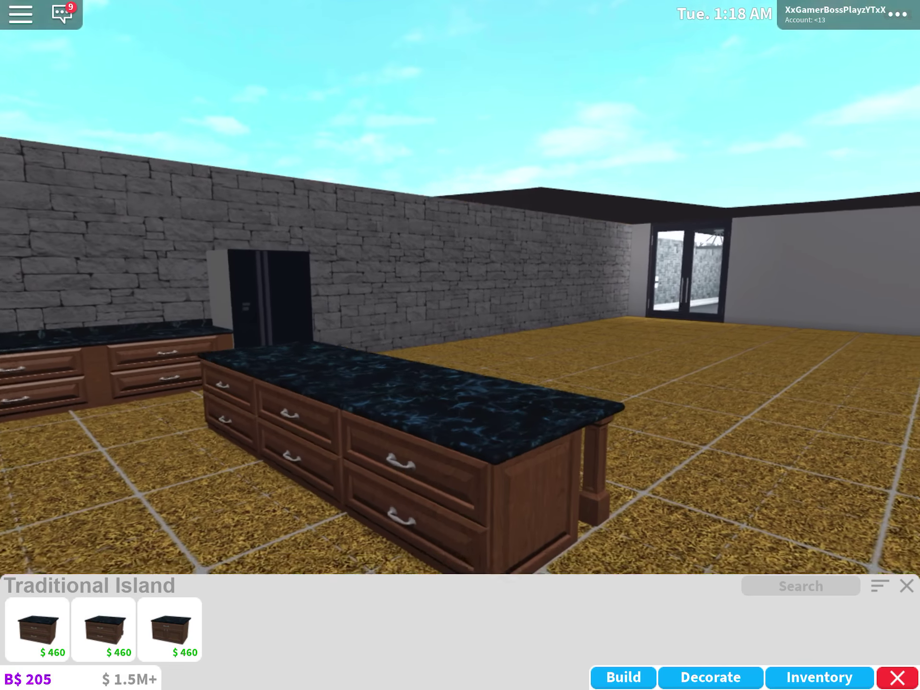
left_click_drag(460, 287, 216, 252)
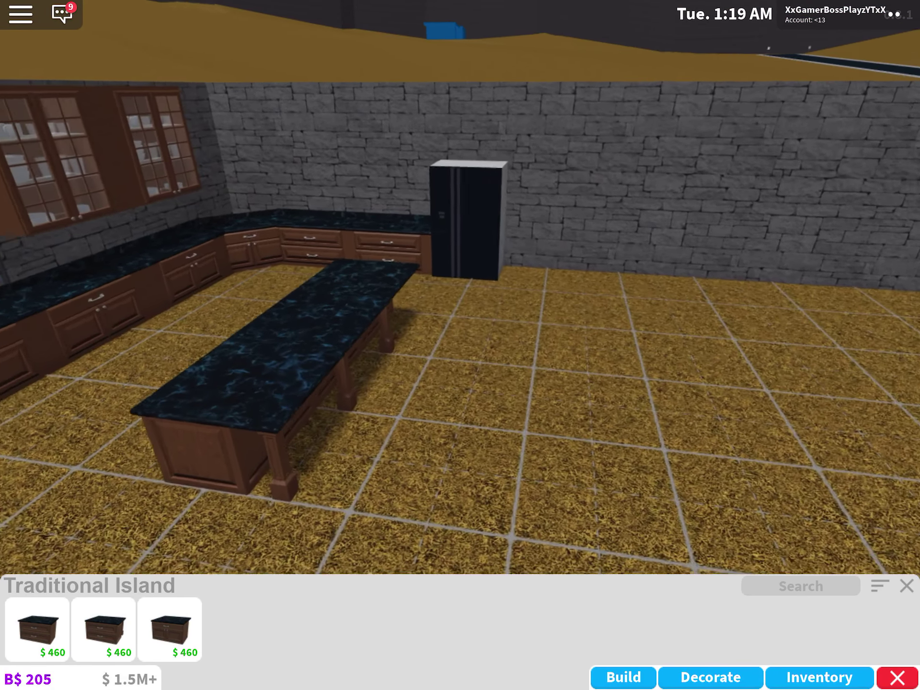
left_click_drag(460, 288, 216, 287)
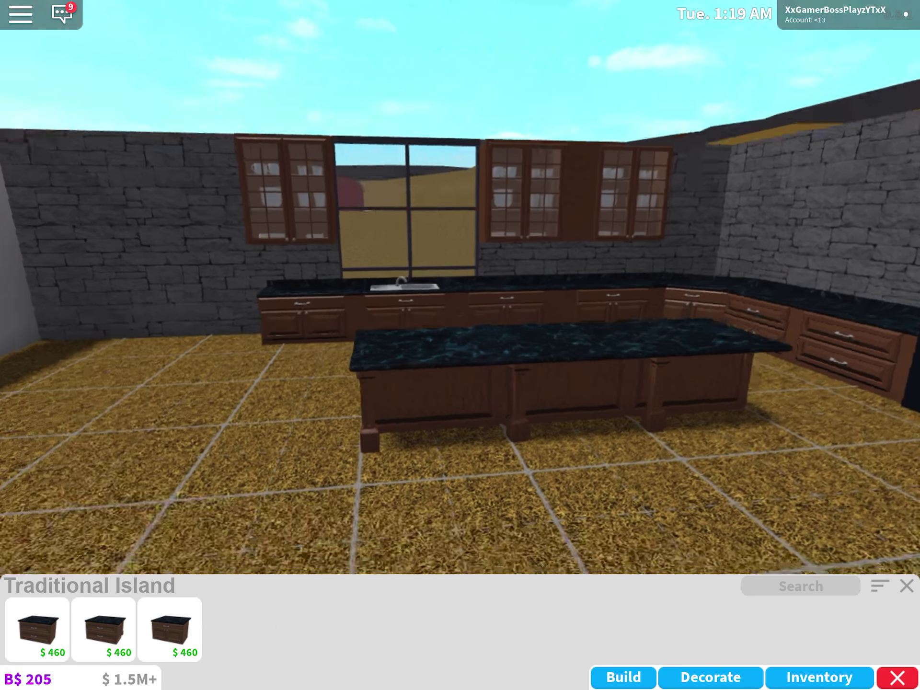
left_click_drag(460, 287, 215, 288)
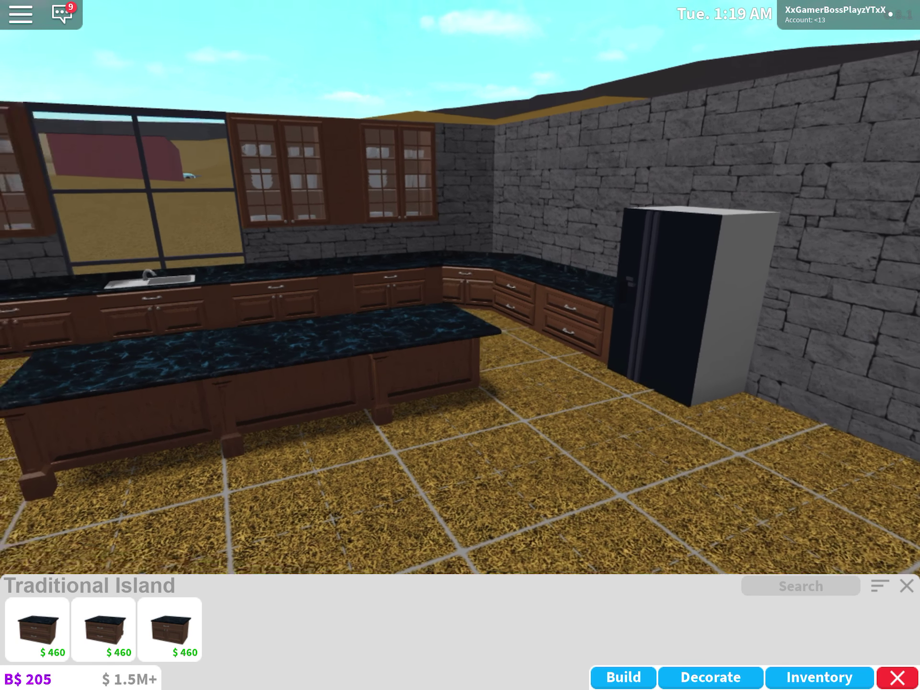
Raise the device volume from quick settings and return to the game
left_click_drag(460, 288, 647, 288)
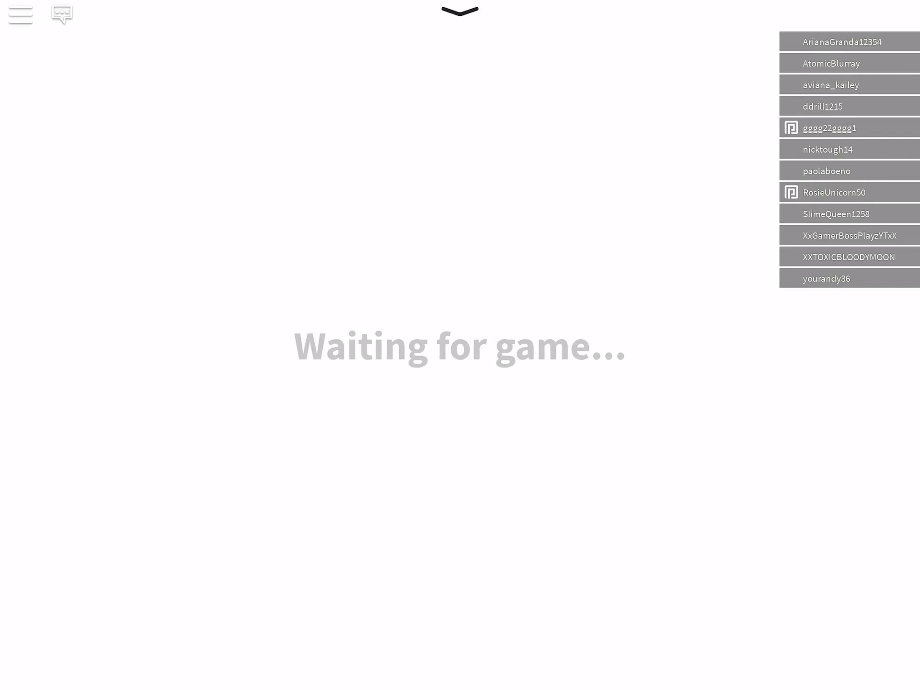
left_click_drag(891, 2, 892, 216)
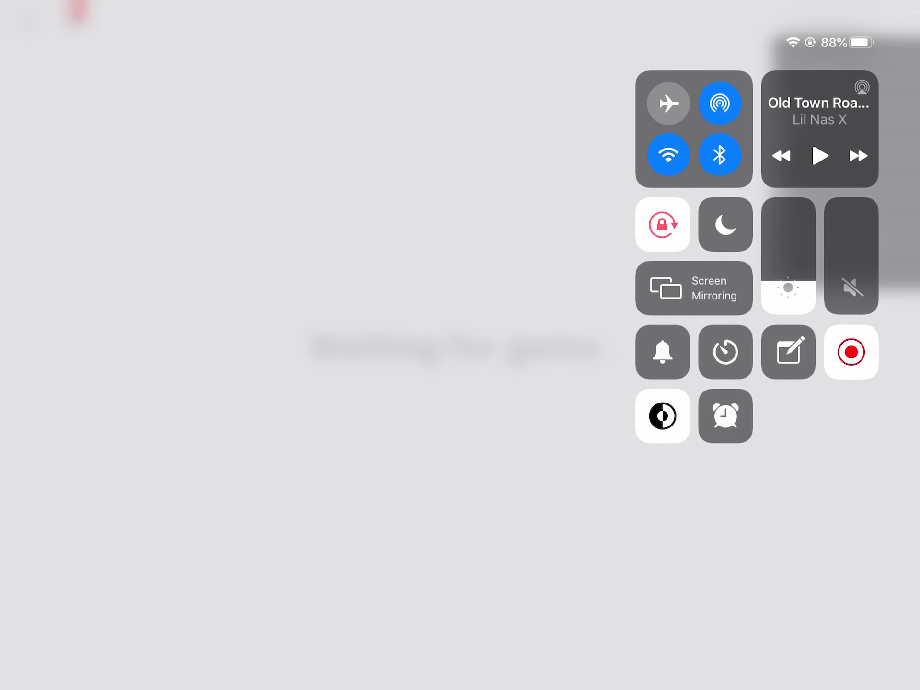
left_click_drag(851, 302, 851, 285)
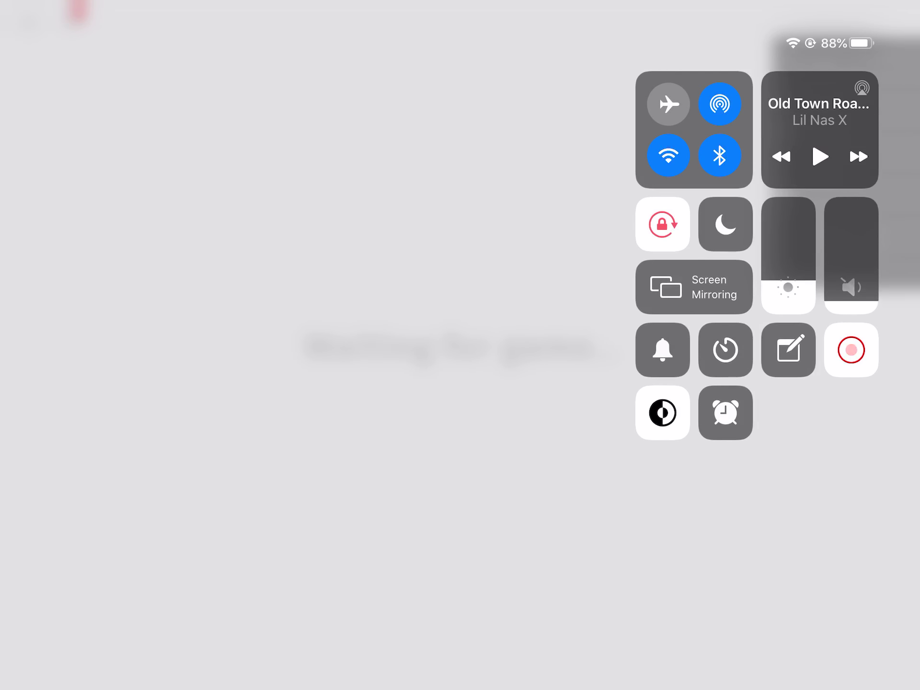
left_click(851, 350)
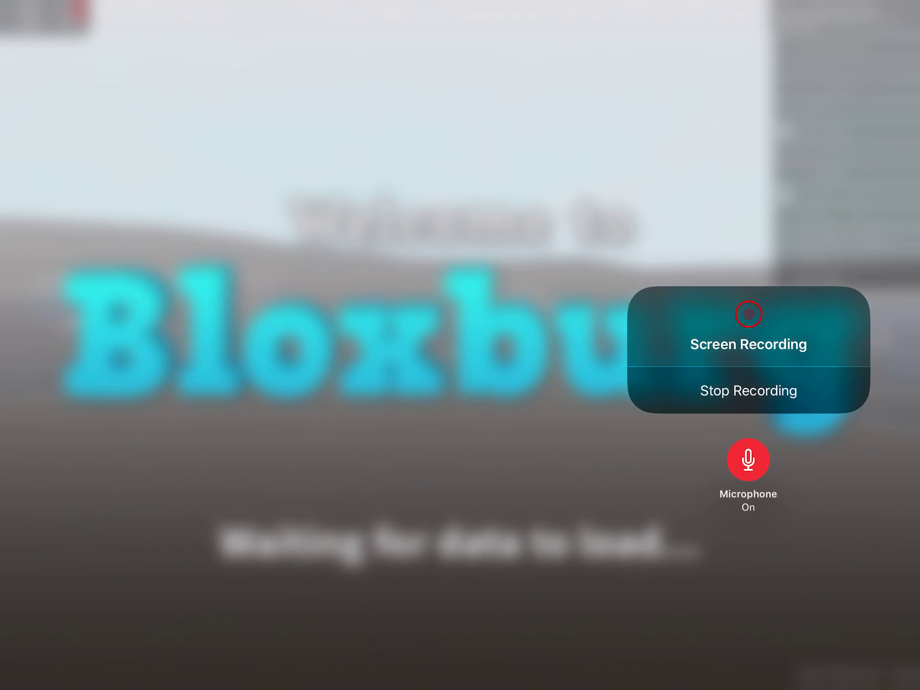
left_click(288, 503)
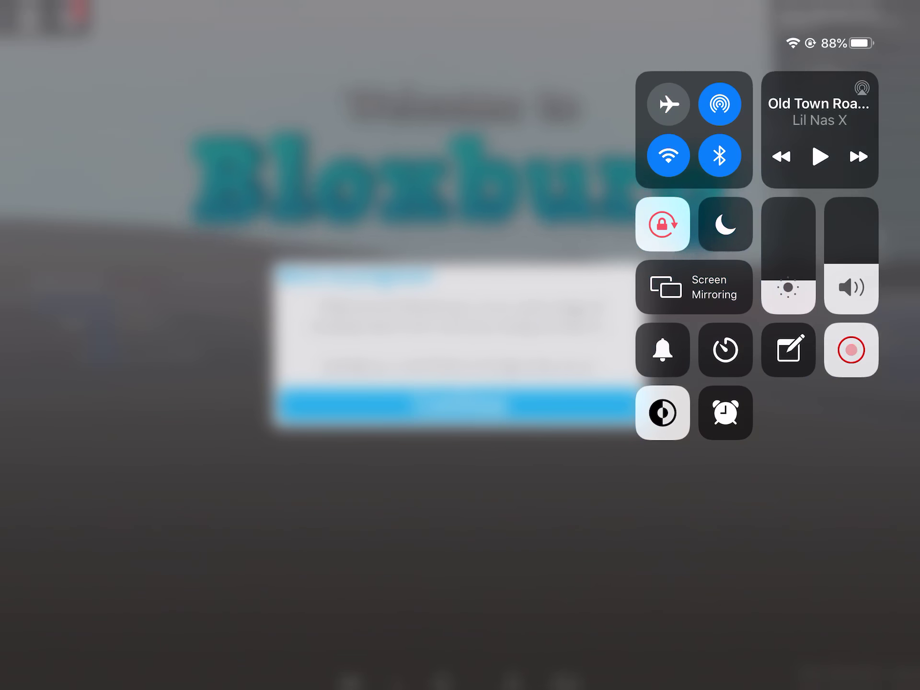
left_click(288, 431)
Dismiss the notice, pick the saved house, and confirm its plot location
left_click(460, 406)
left_click(461, 468)
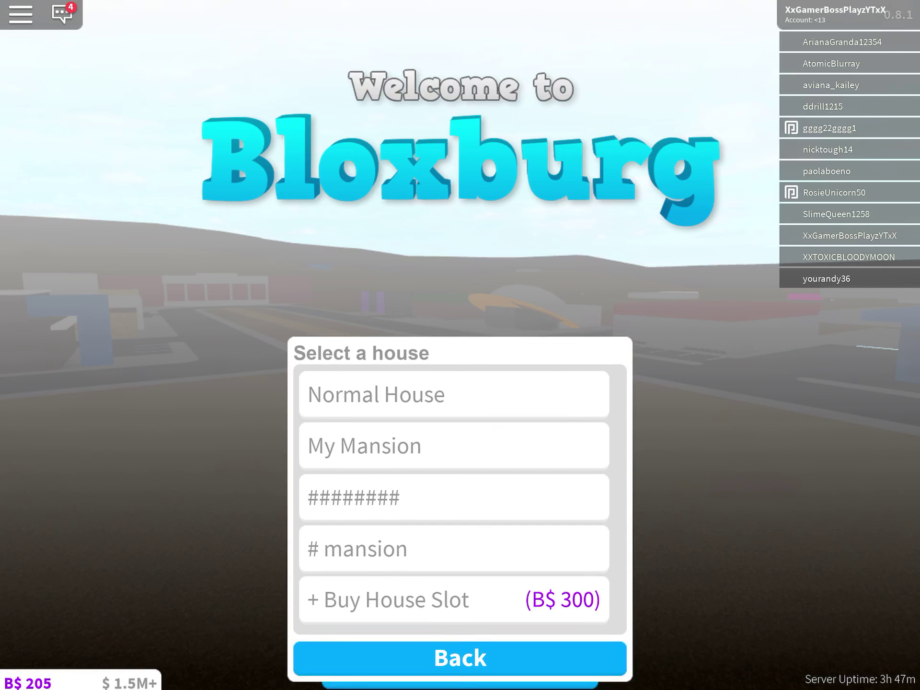
left_click(454, 333)
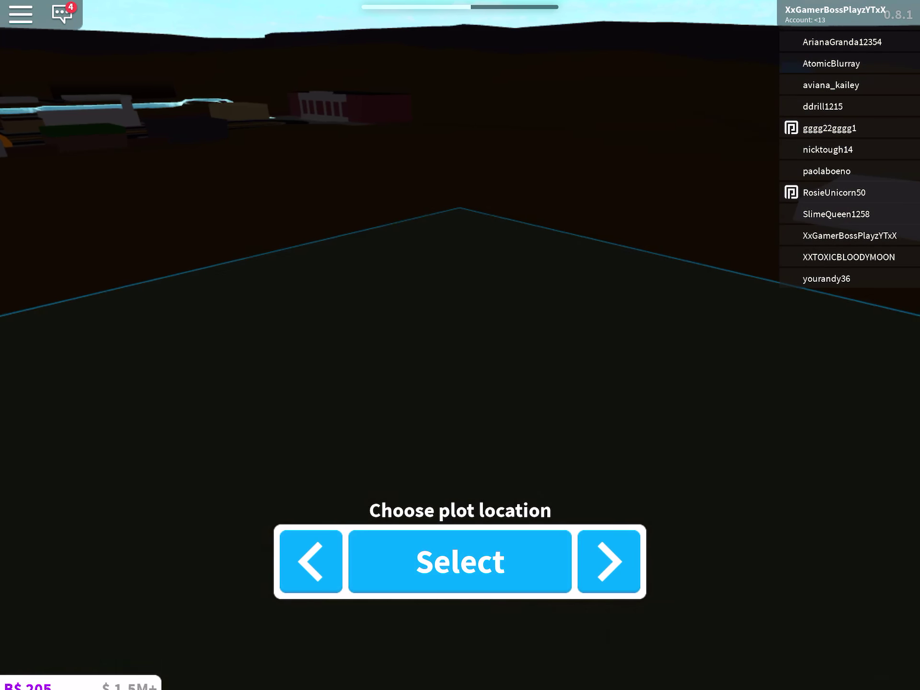
left_click(460, 562)
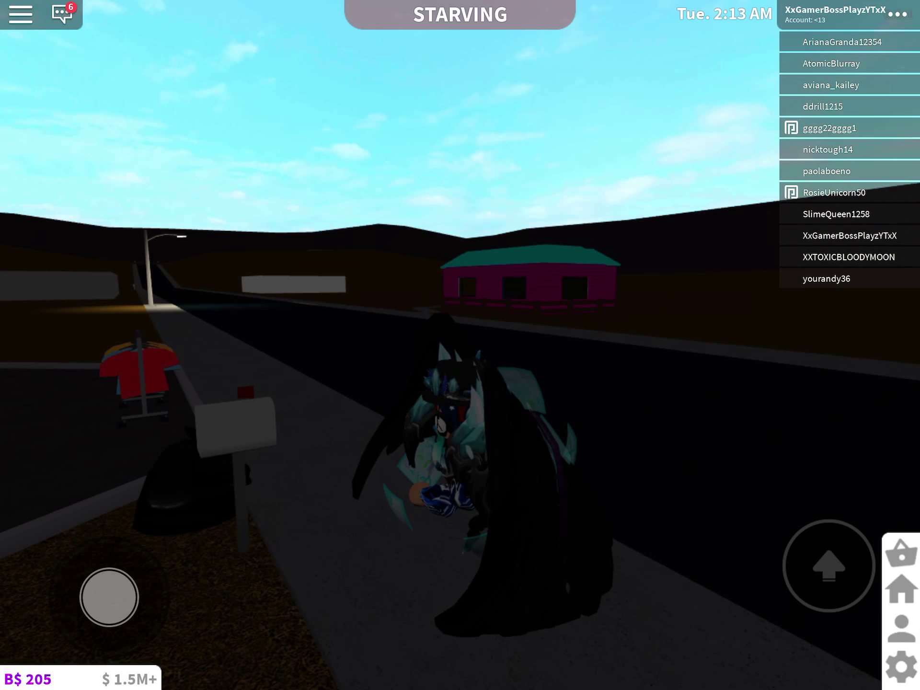
Walk to the mansion plot, enter Build Mode, and fly through the hallway's glass doors
left_click_drag(460, 345, 216, 345)
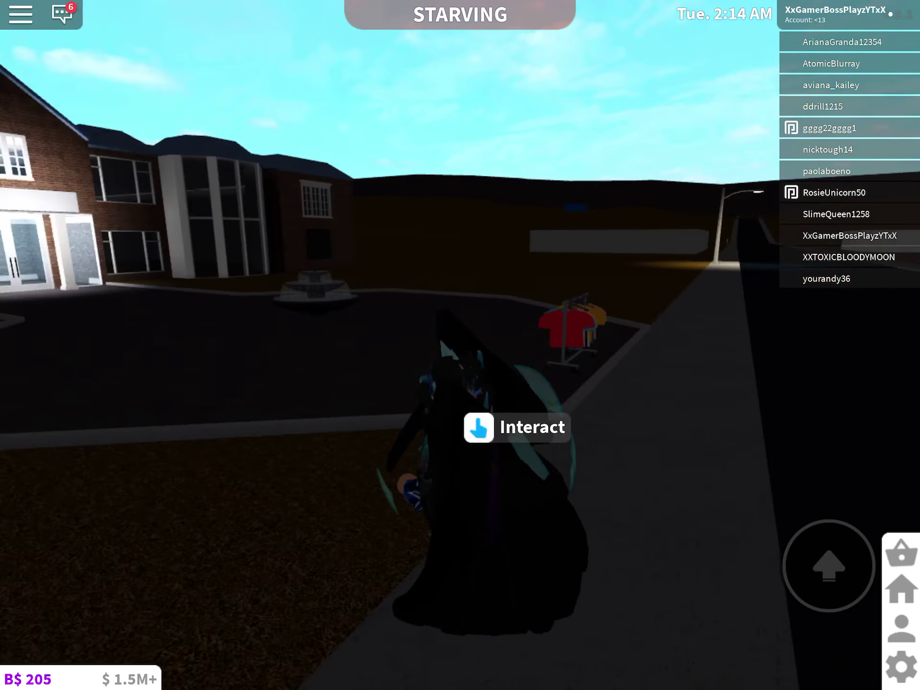
left_click(580, 409)
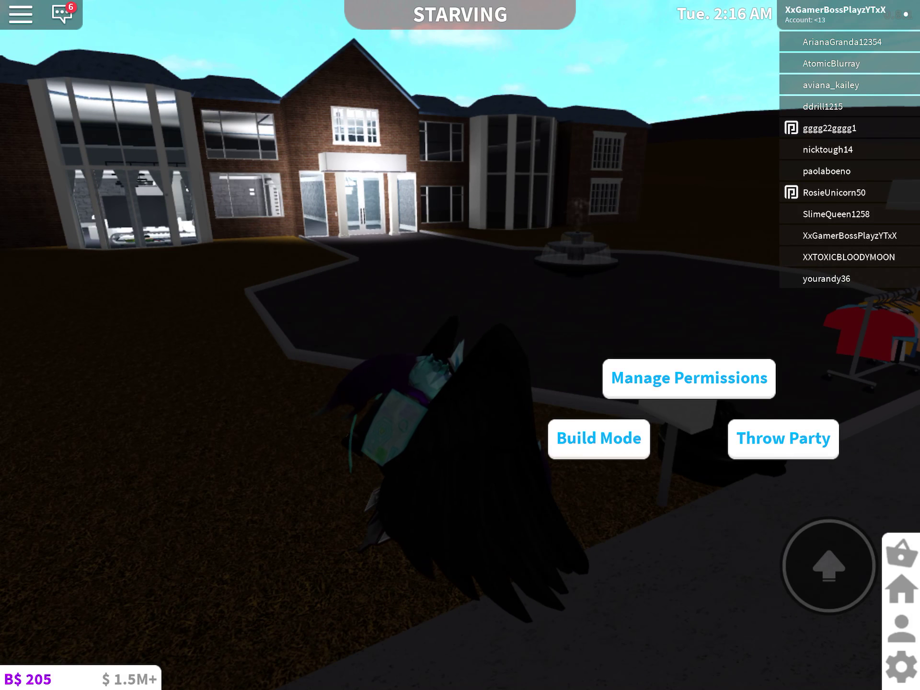
left_click(599, 438)
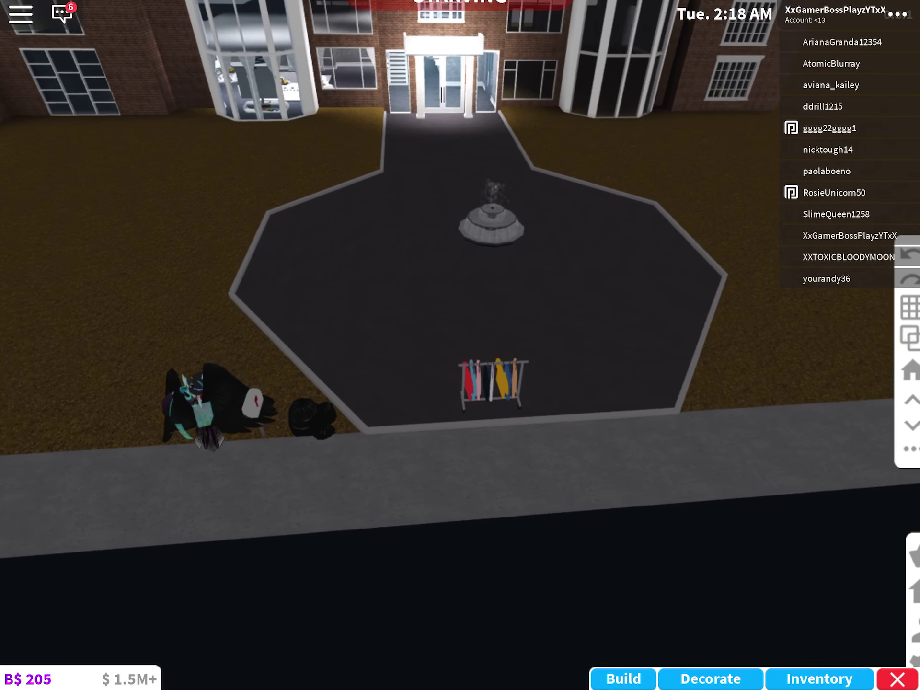
key("w")
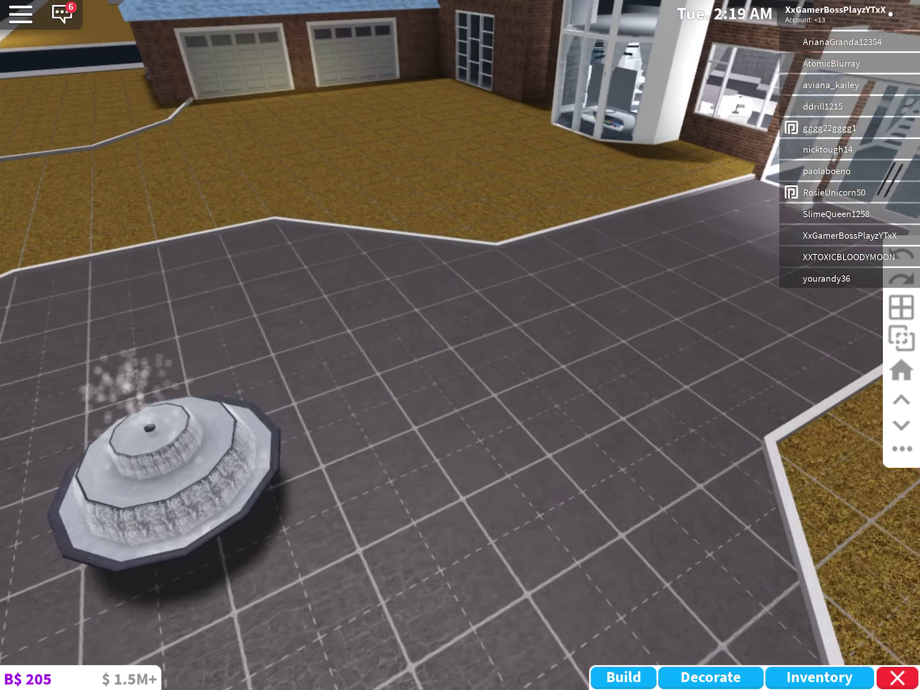
key("w")
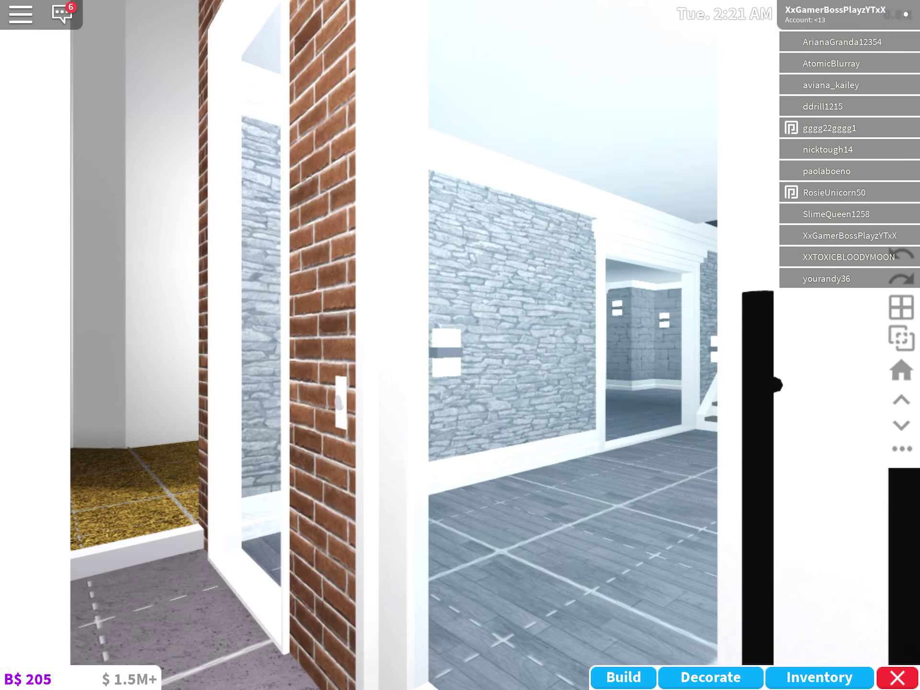
key("w")
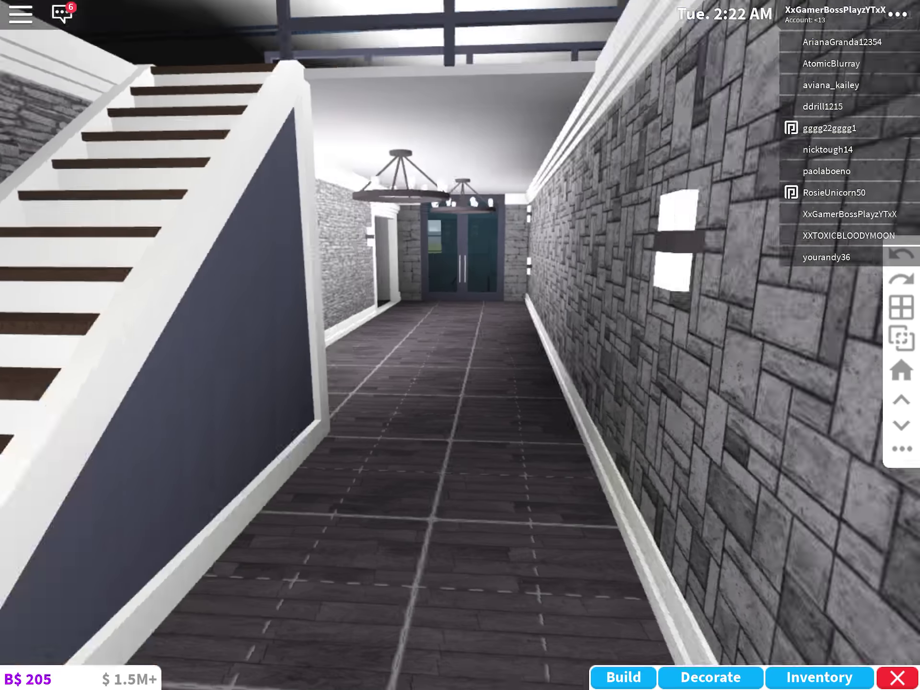
key("w")
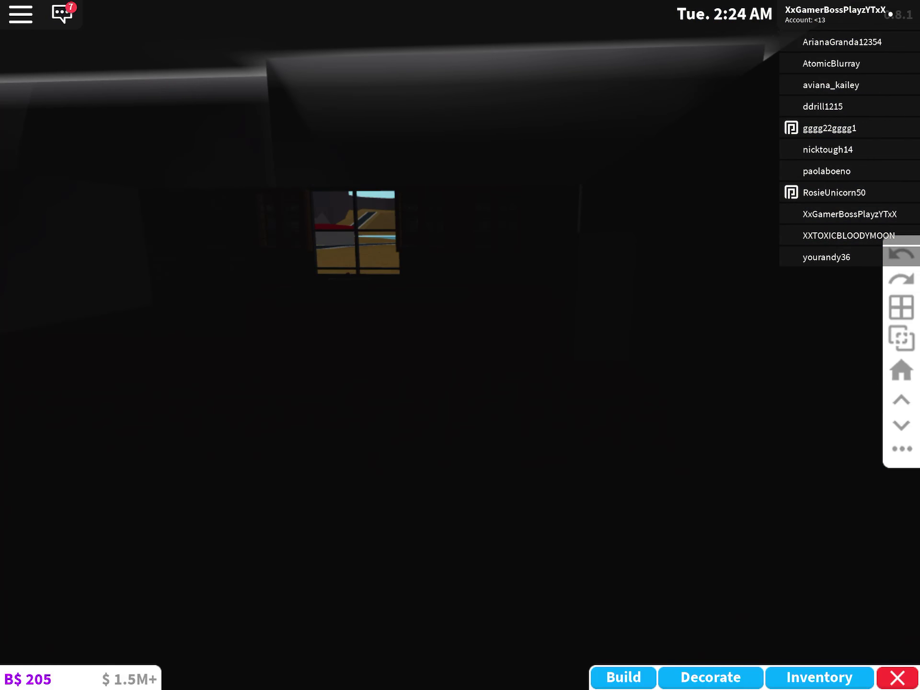
Fly into the kitchen and pick up the glass wall cabinet near the corner
key("w")
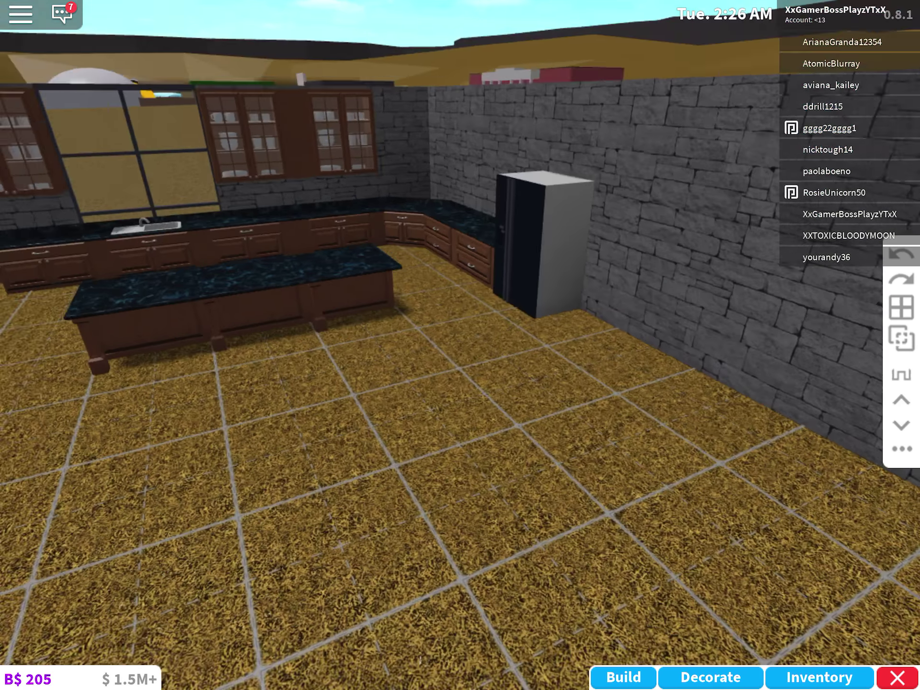
key("w")
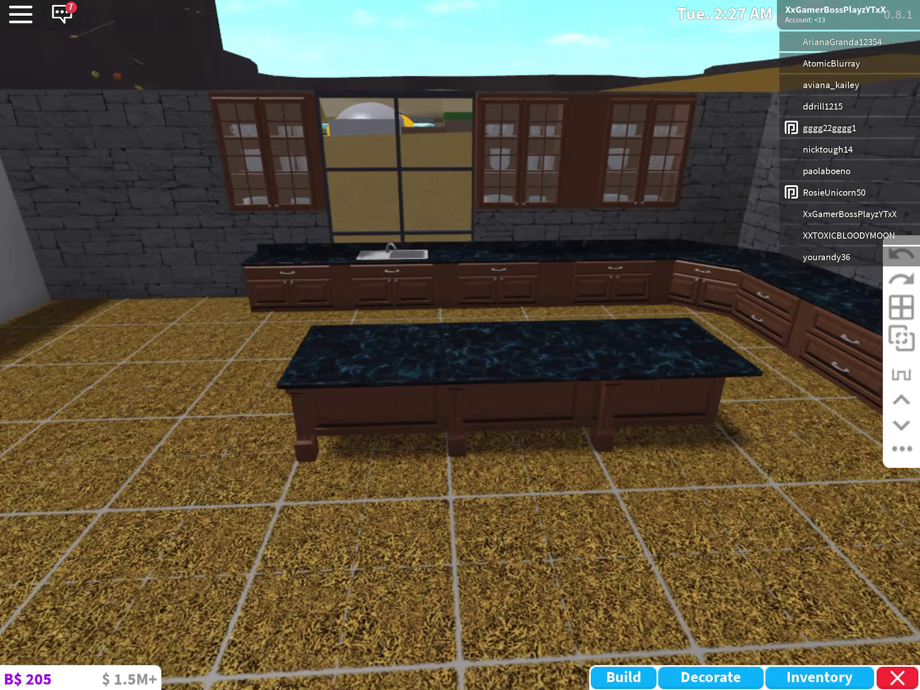
key("d")
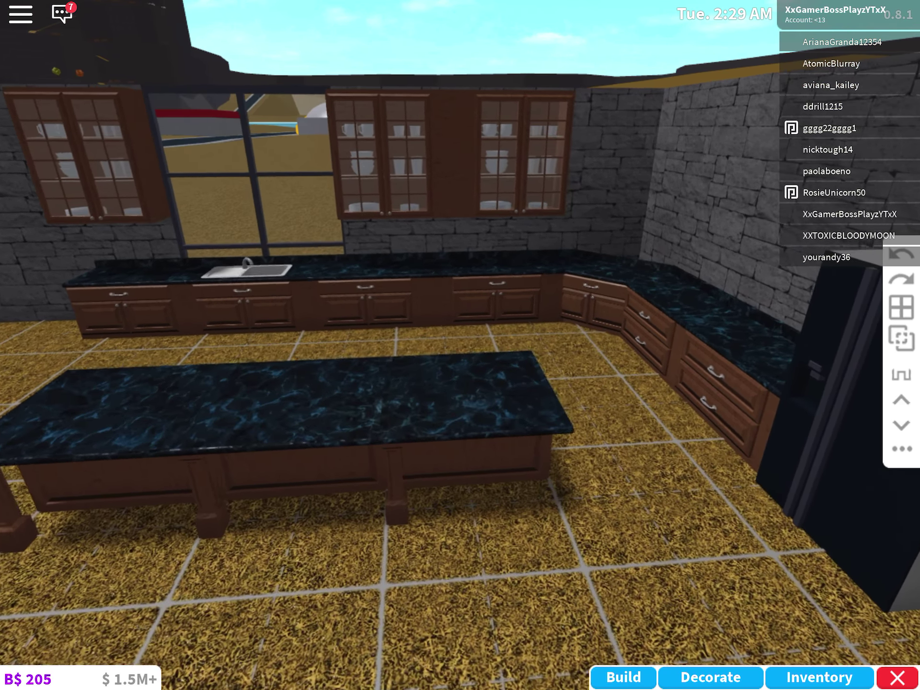
left_click(704, 402)
left_click(402, 166)
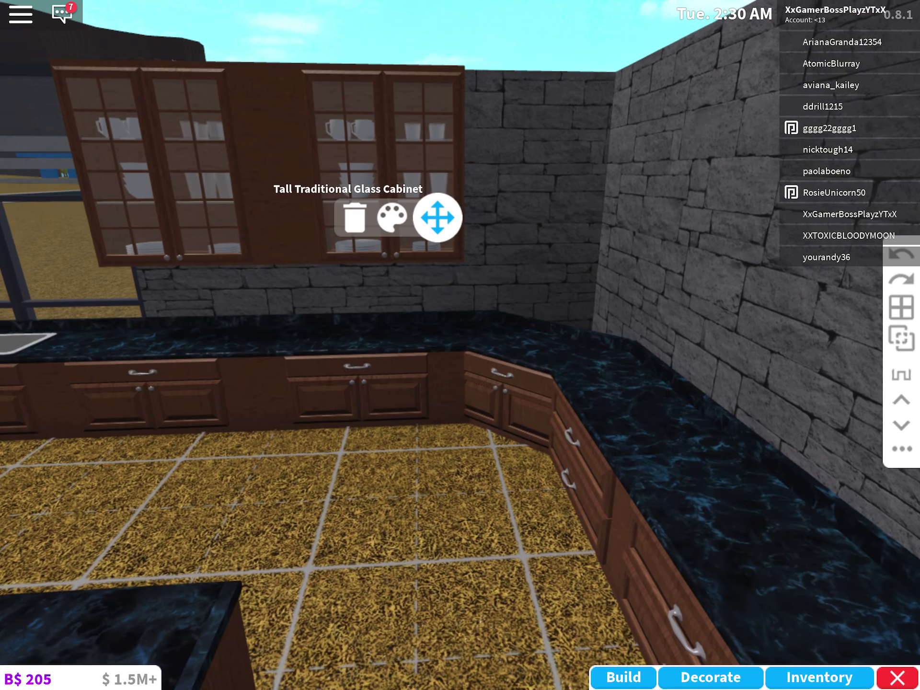
key("a")
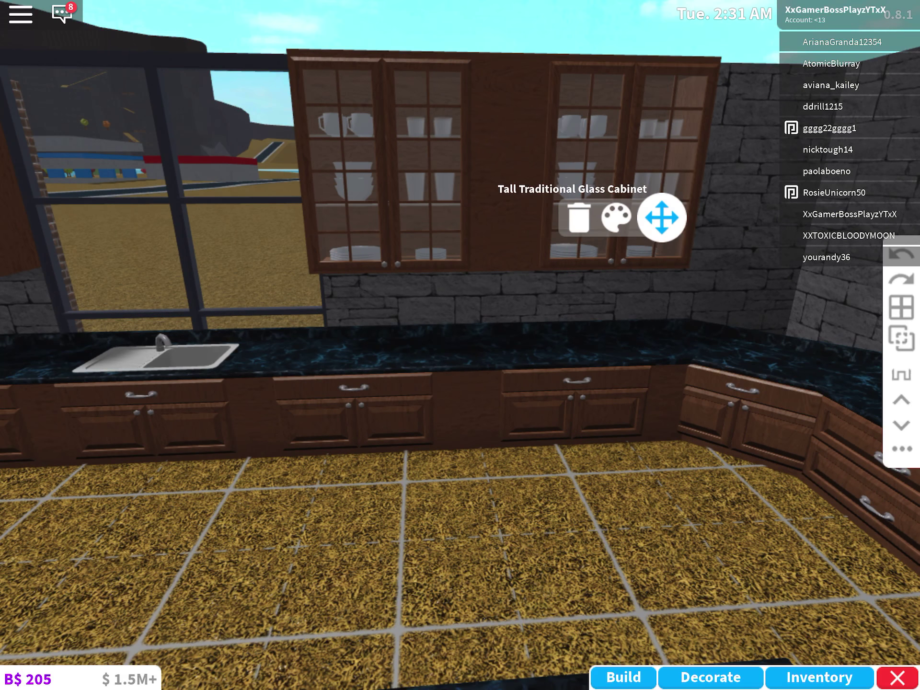
left_click(660, 217)
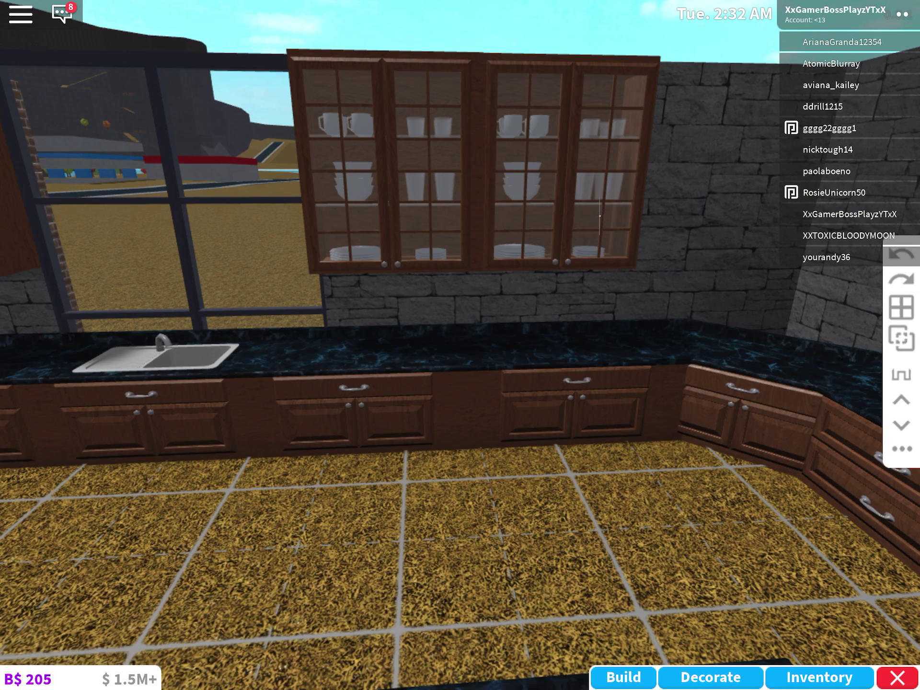
key("d")
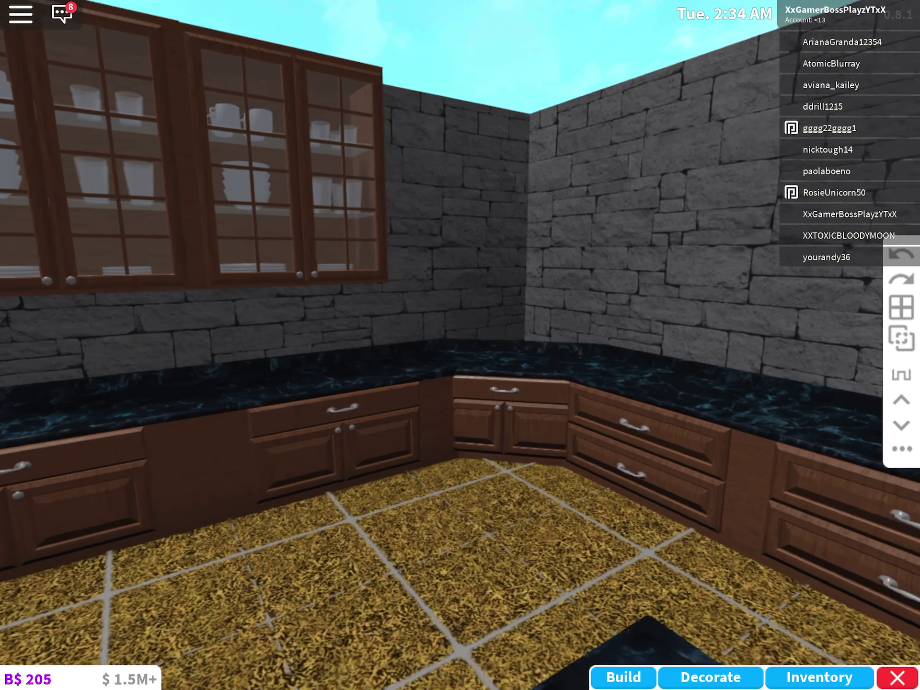
Open the furniture catalog categories, backing out of Pools
left_click(623, 677)
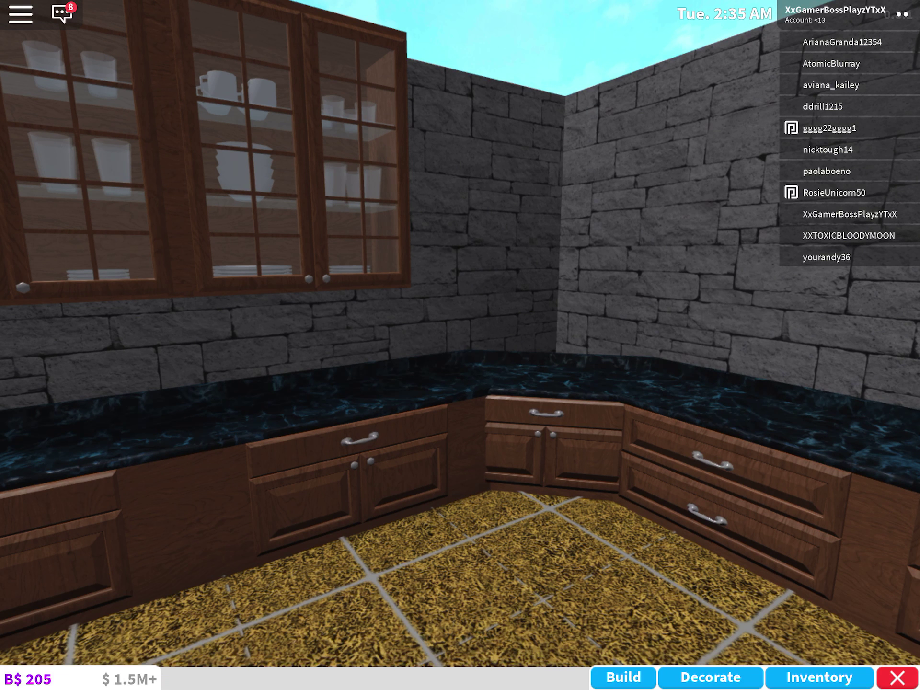
left_click(695, 646)
left_click(906, 586)
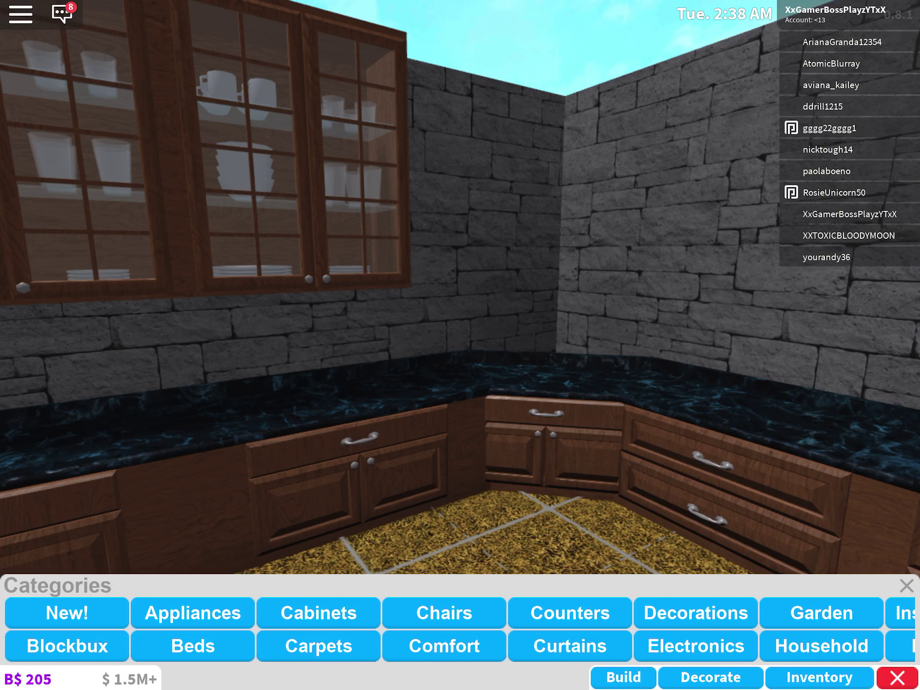
Place four $650 Tall Traditional glass cabinets along the upper corner wall
left_click(319, 613)
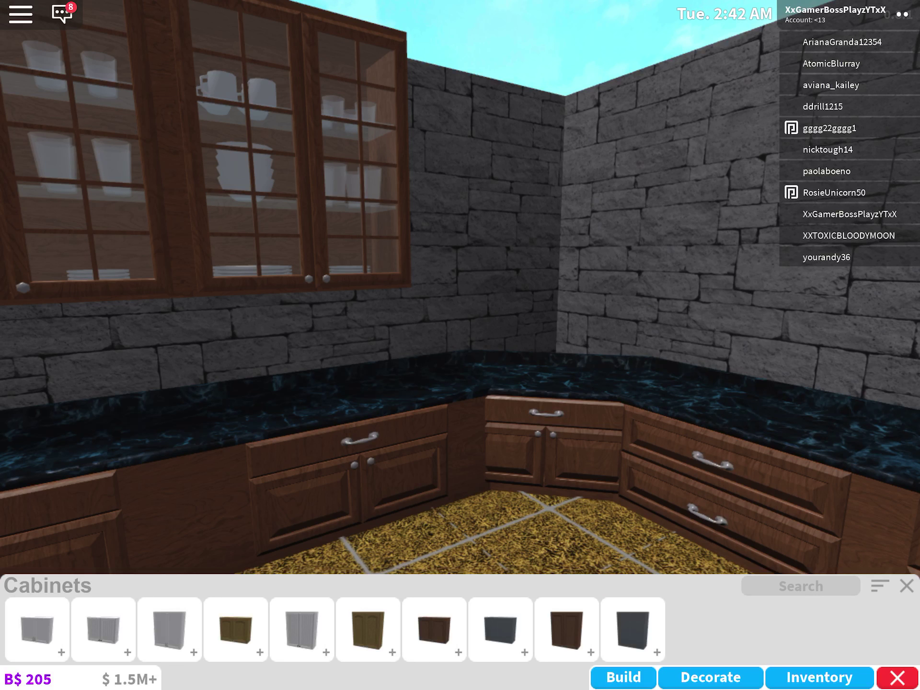
left_click(567, 629)
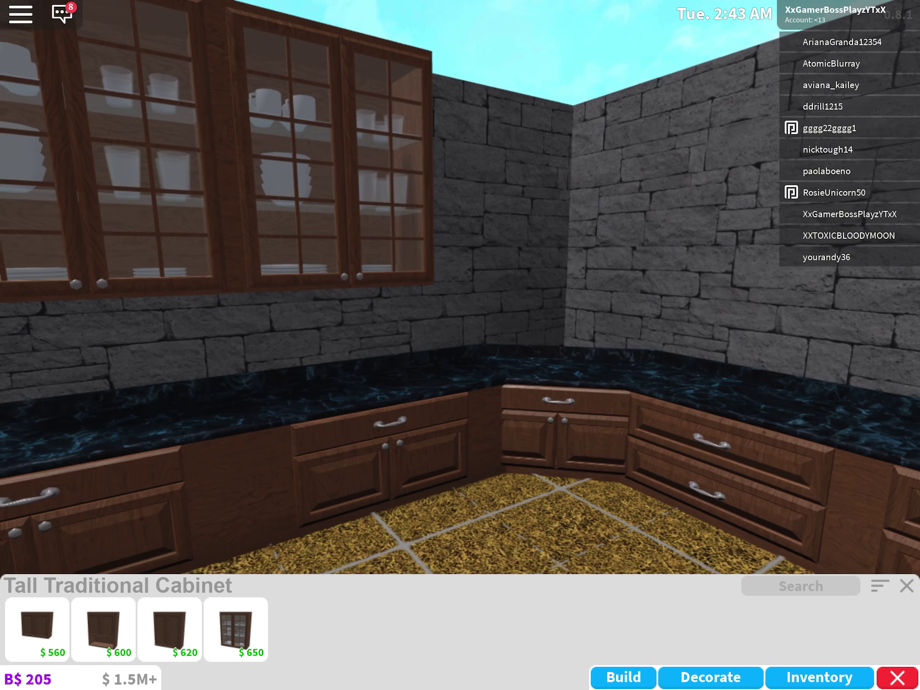
left_click(237, 629)
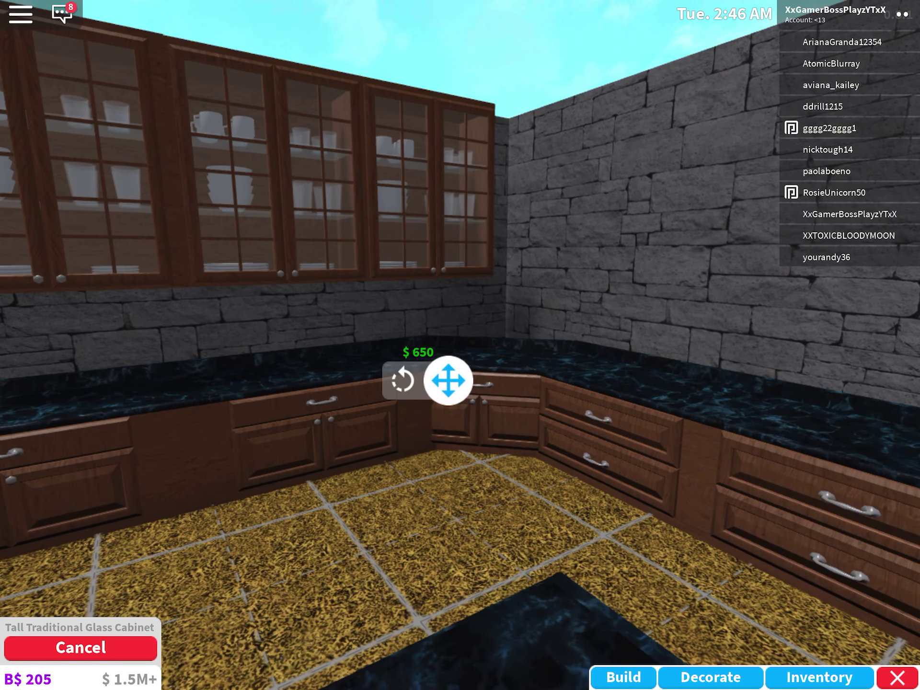
left_click(448, 380)
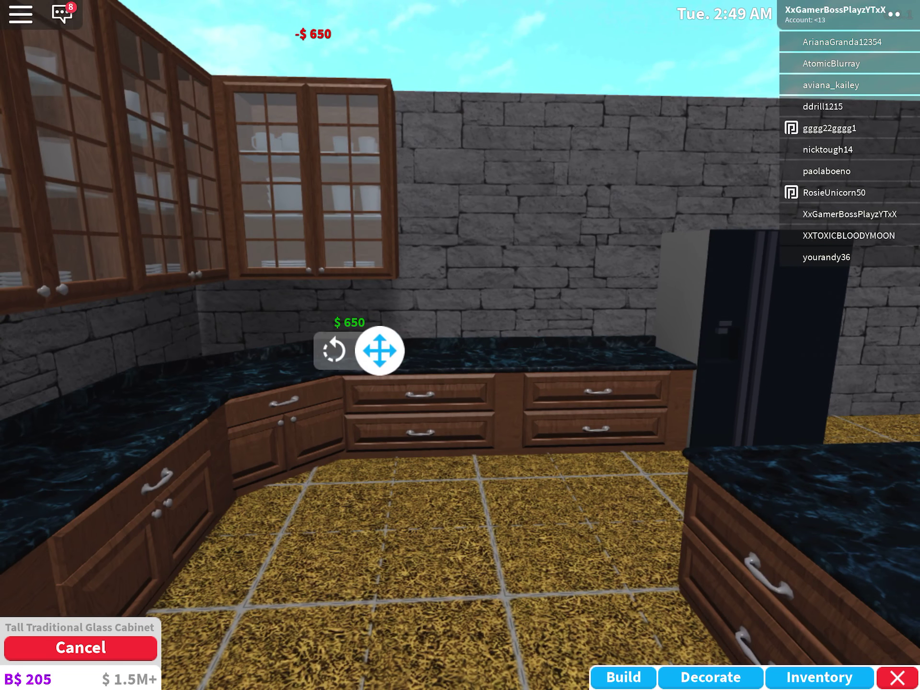
left_click(380, 348)
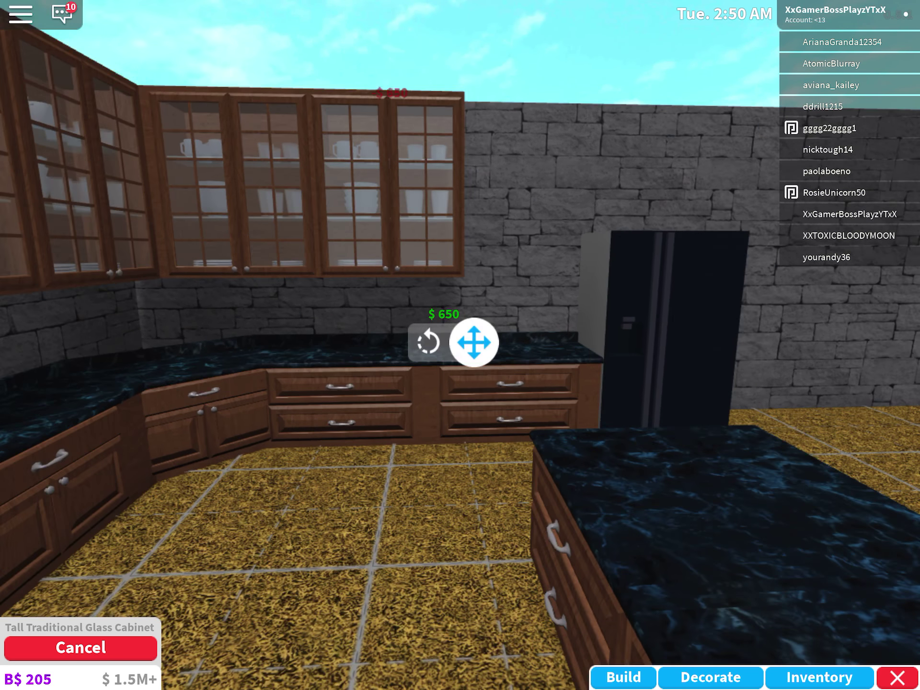
left_click(475, 345)
left_click(531, 331)
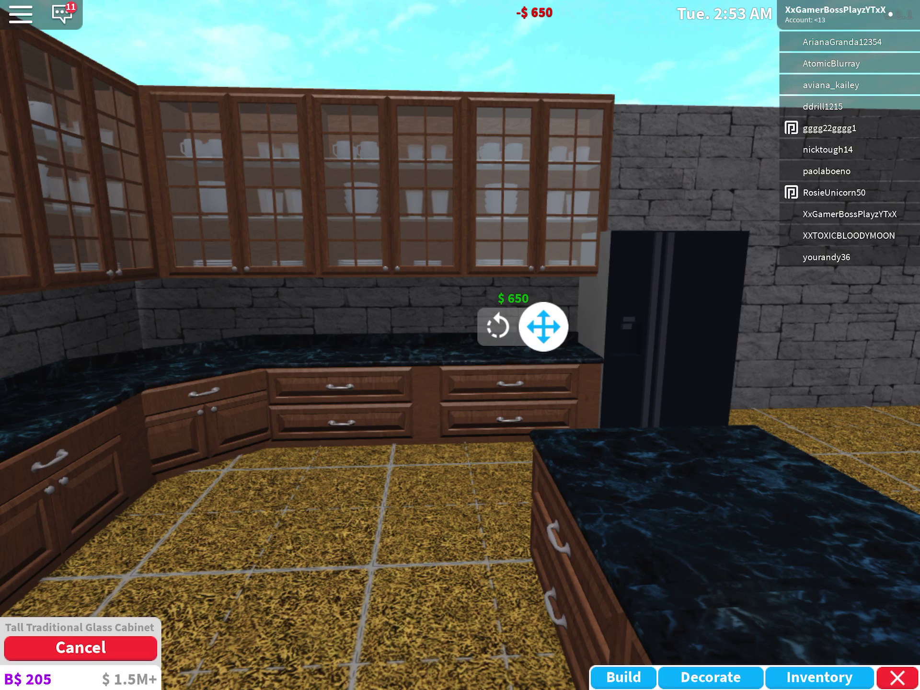
left_click(81, 647)
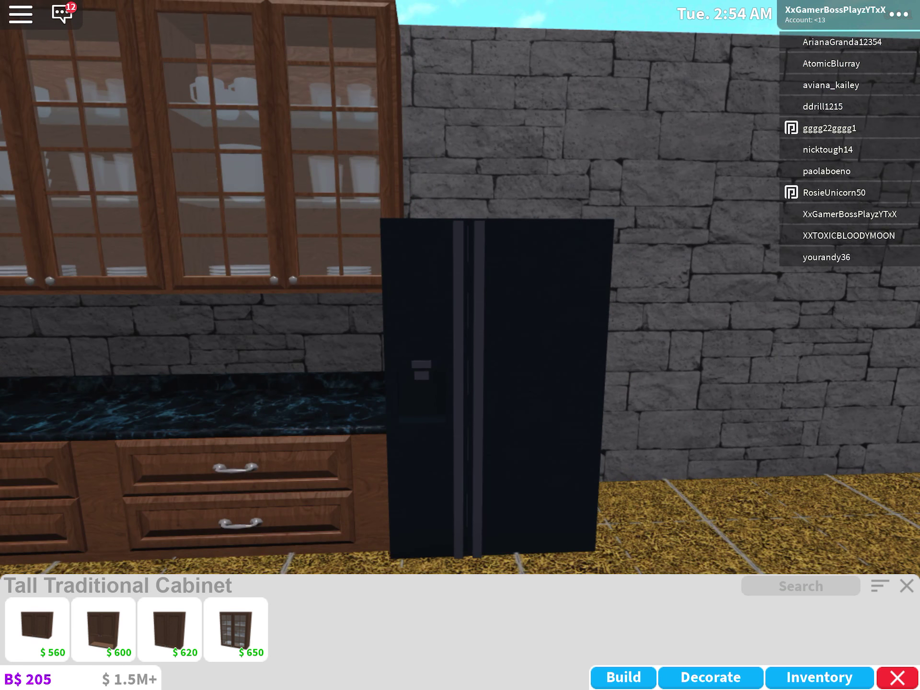
Place the $560 half cabinet above the fridge
left_click(38, 629)
left_click(511, 108)
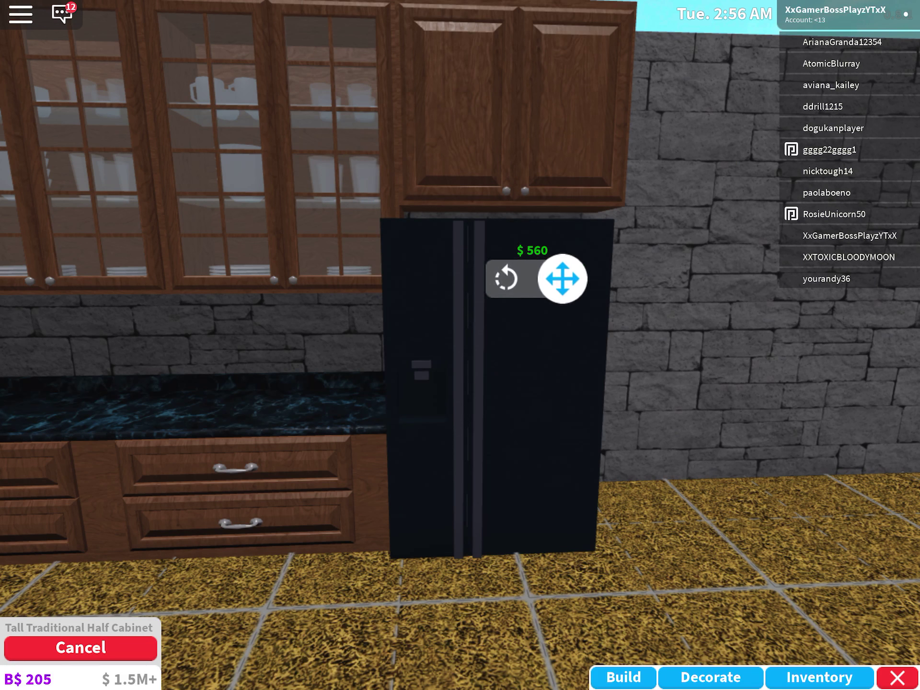
left_click(517, 116)
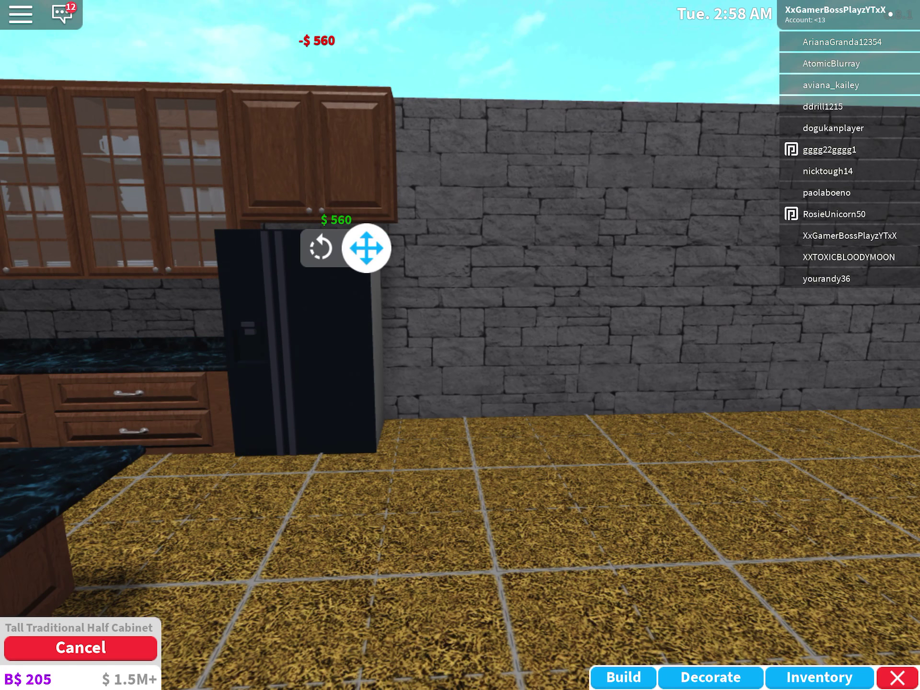
left_click(81, 647)
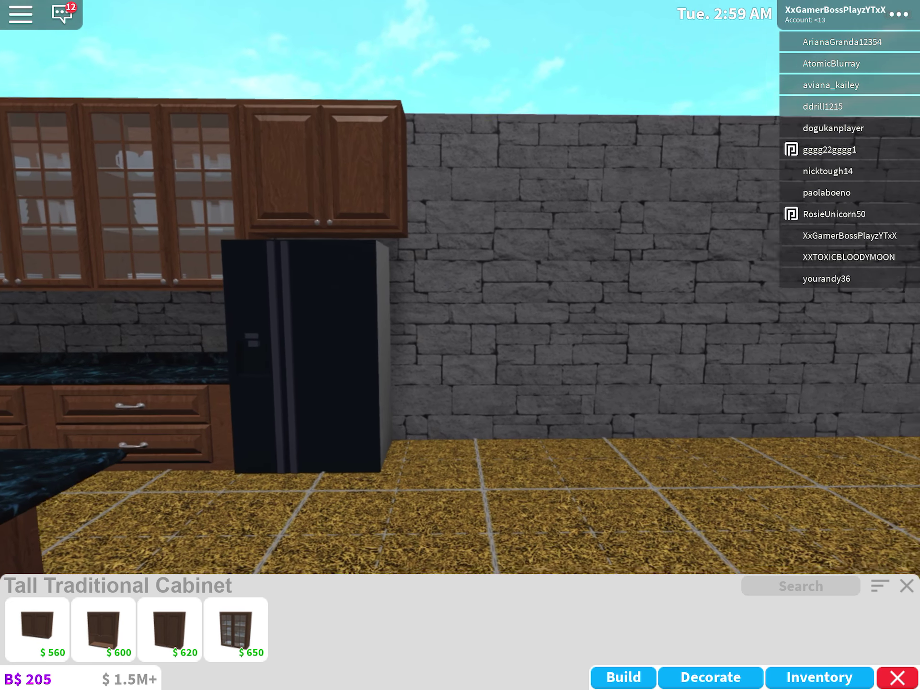
left_click_drag(460, 288, 215, 288)
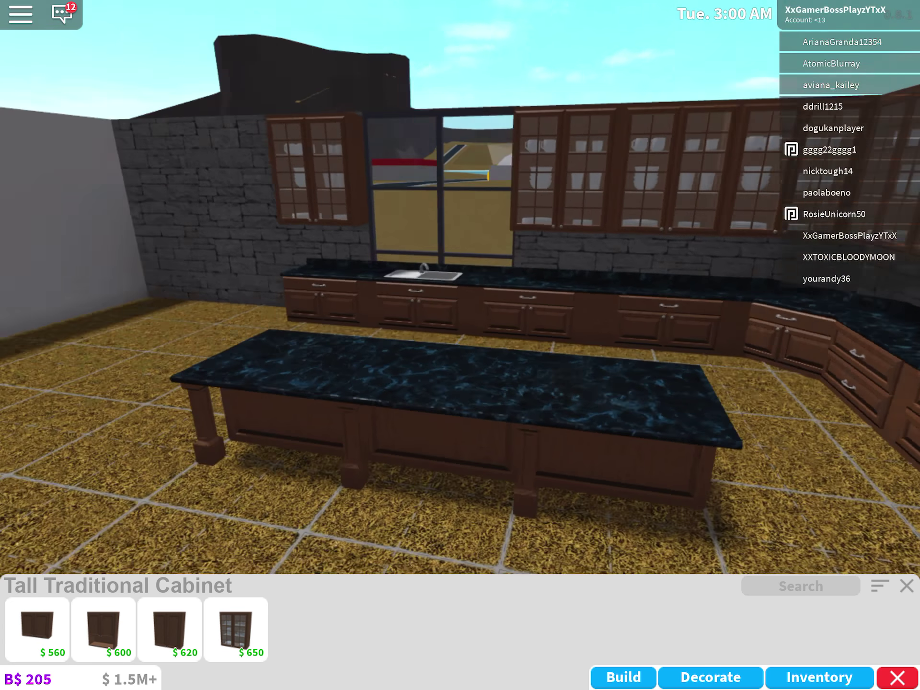
left_click_drag(575, 288, 288, 288)
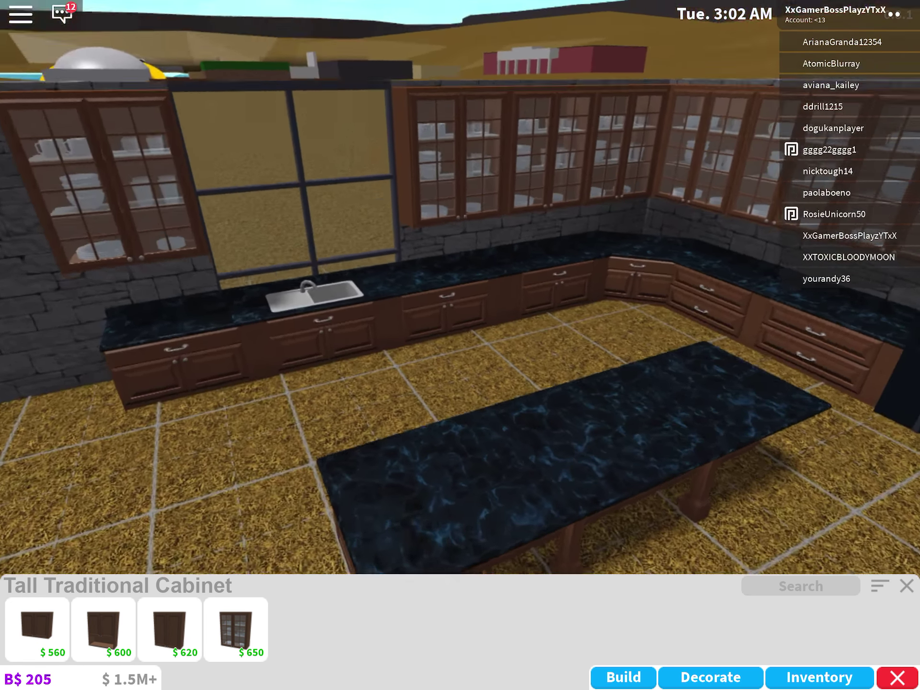
left_click_drag(460, 288, 216, 287)
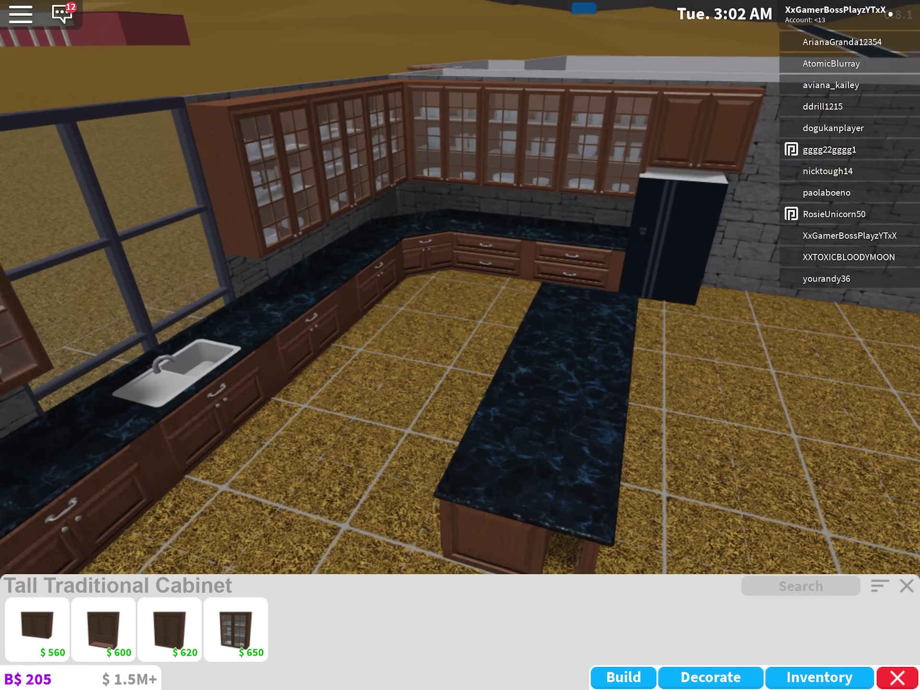
left_click_drag(288, 287, 539, 287)
left_click_drag(461, 215, 460, 359)
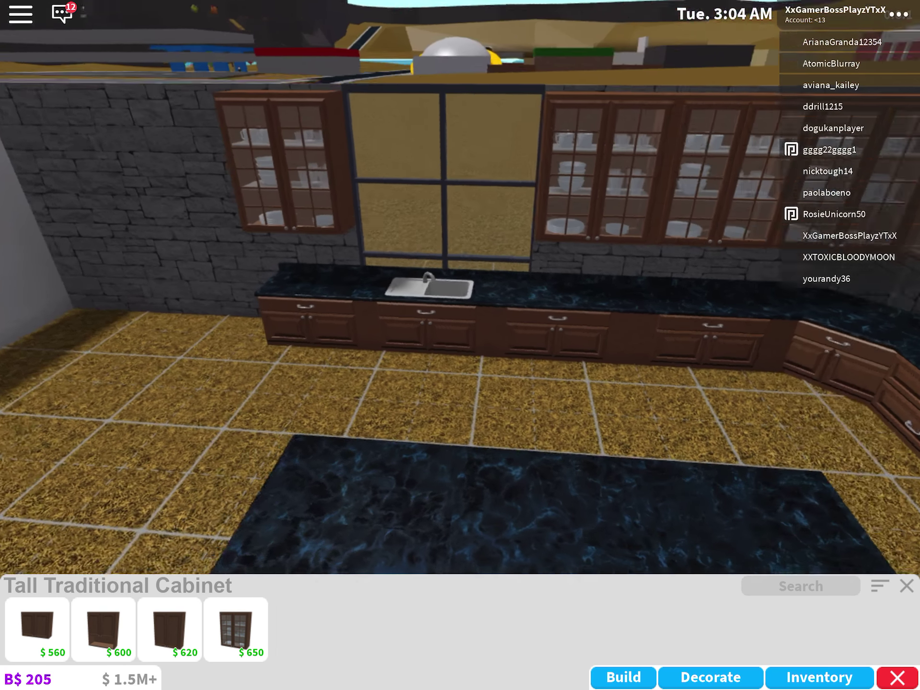
scroll(460, 288, "up", 3)
left_click_drag(288, 288, 575, 287)
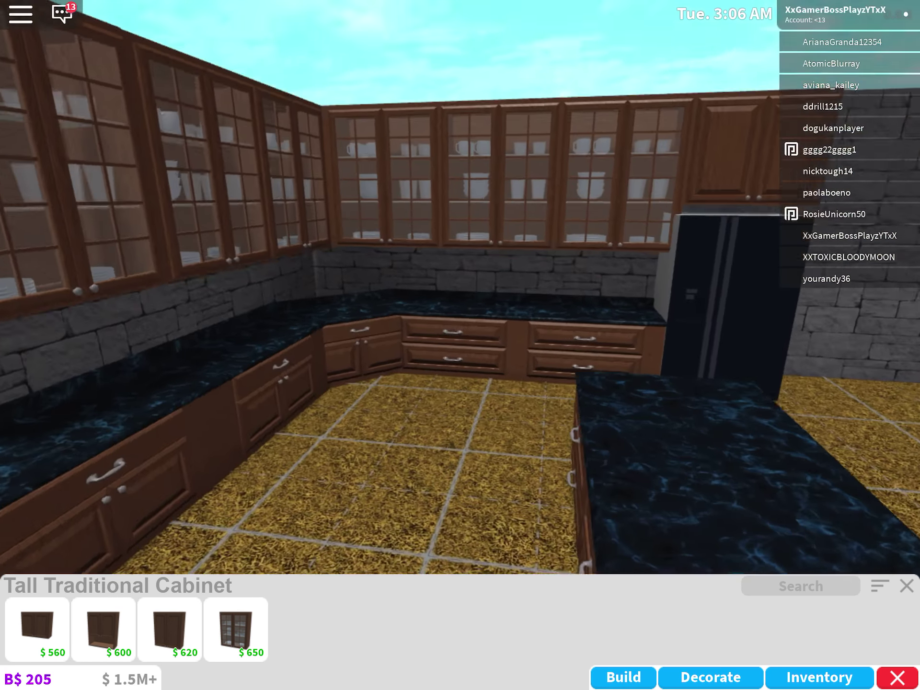
left_click_drag(461, 288, 359, 324)
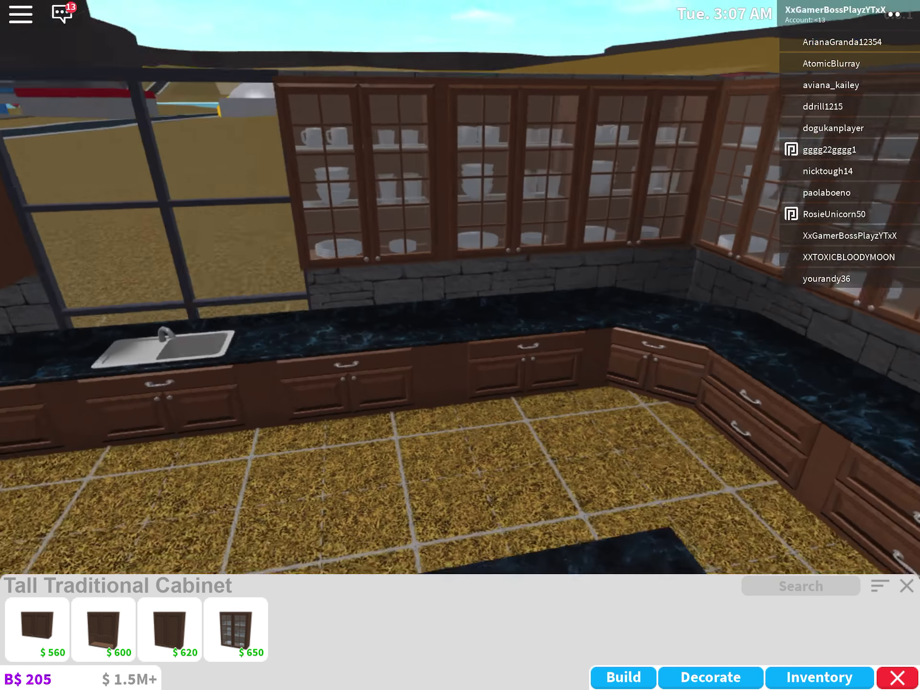
left_click_drag(288, 287, 539, 288)
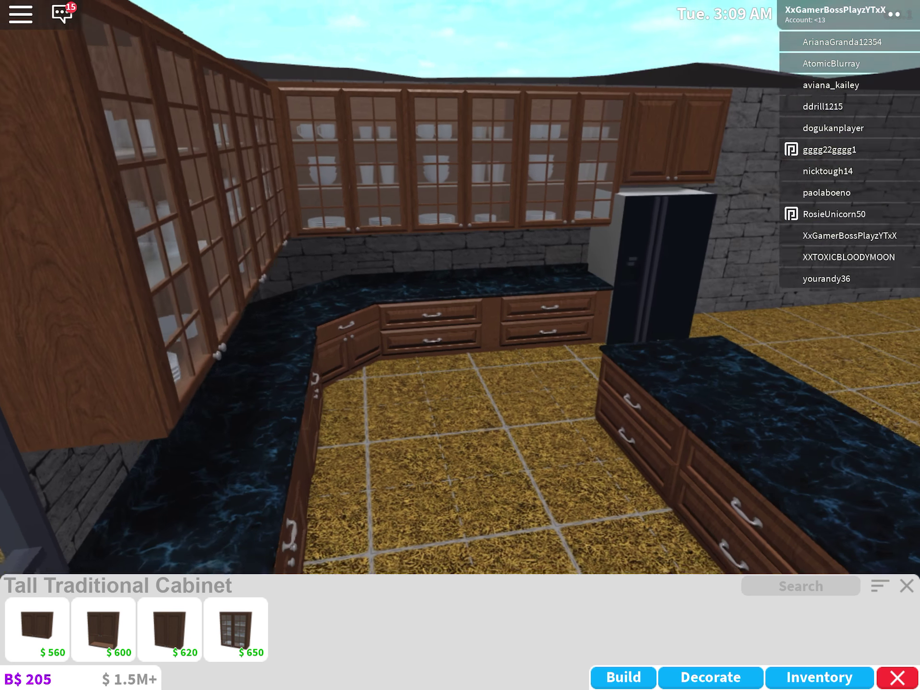
left_click_drag(575, 287, 396, 288)
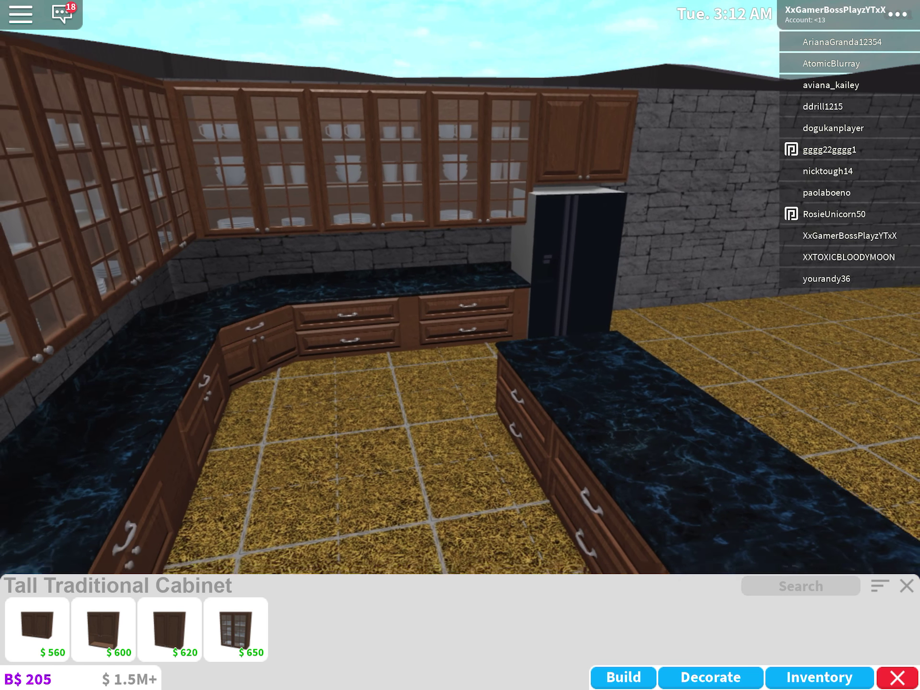
left_click_drag(575, 287, 431, 288)
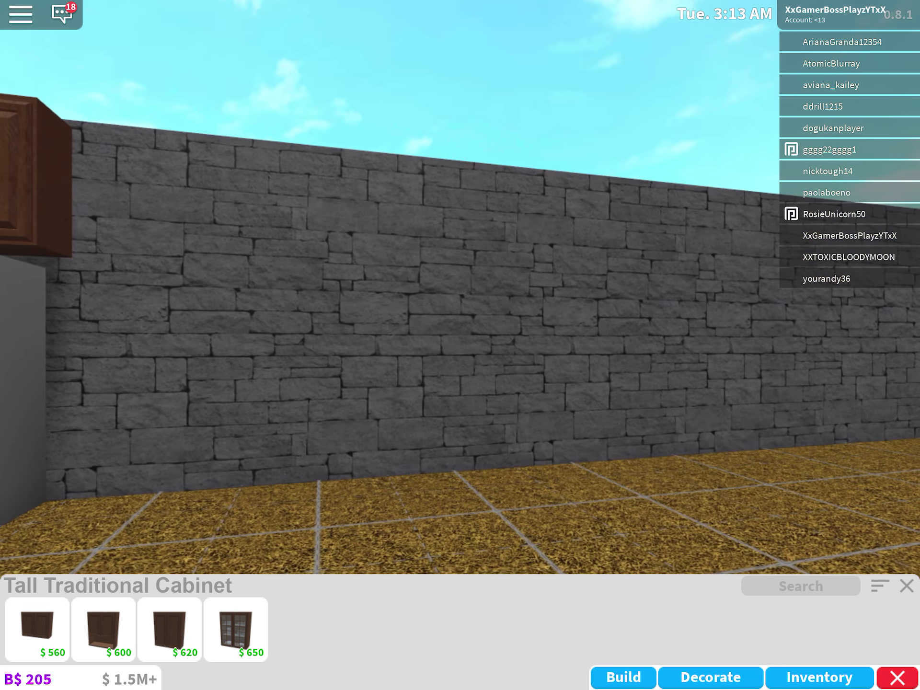
left_click_drag(575, 287, 288, 287)
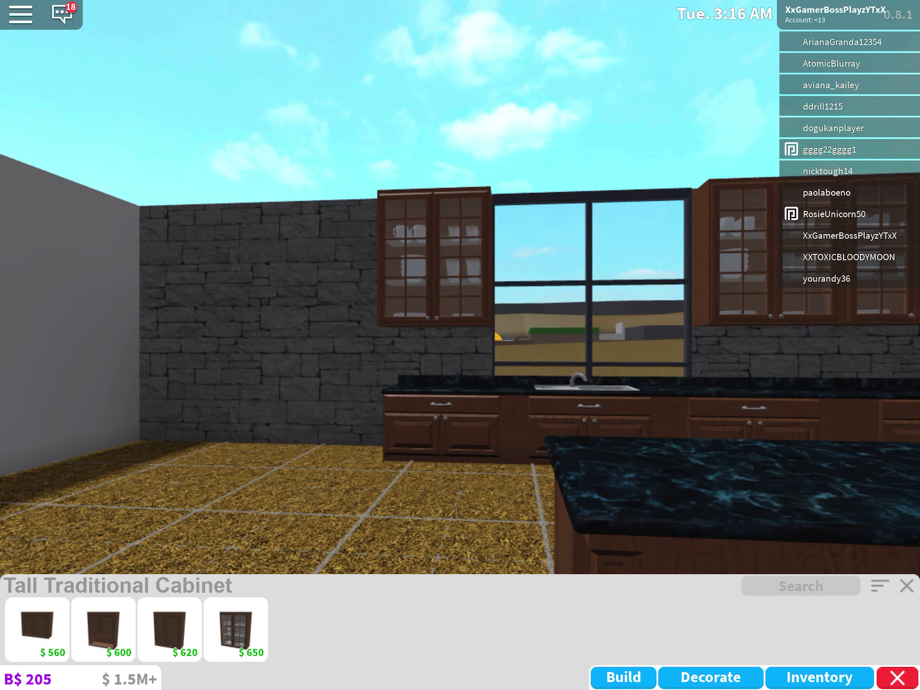
left_click_drag(460, 360, 460, 215)
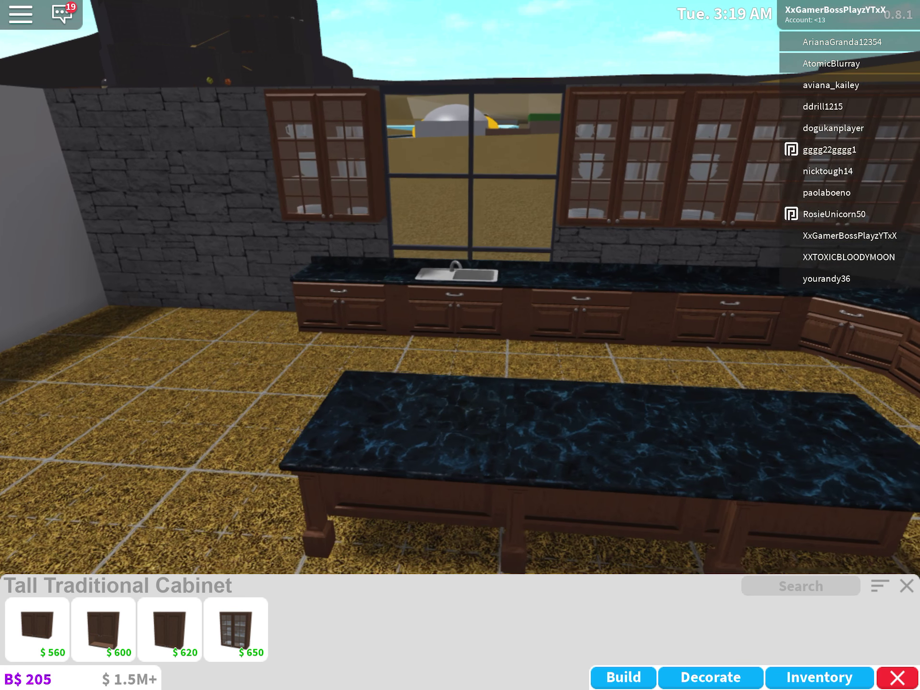
left_click_drag(546, 287, 453, 287)
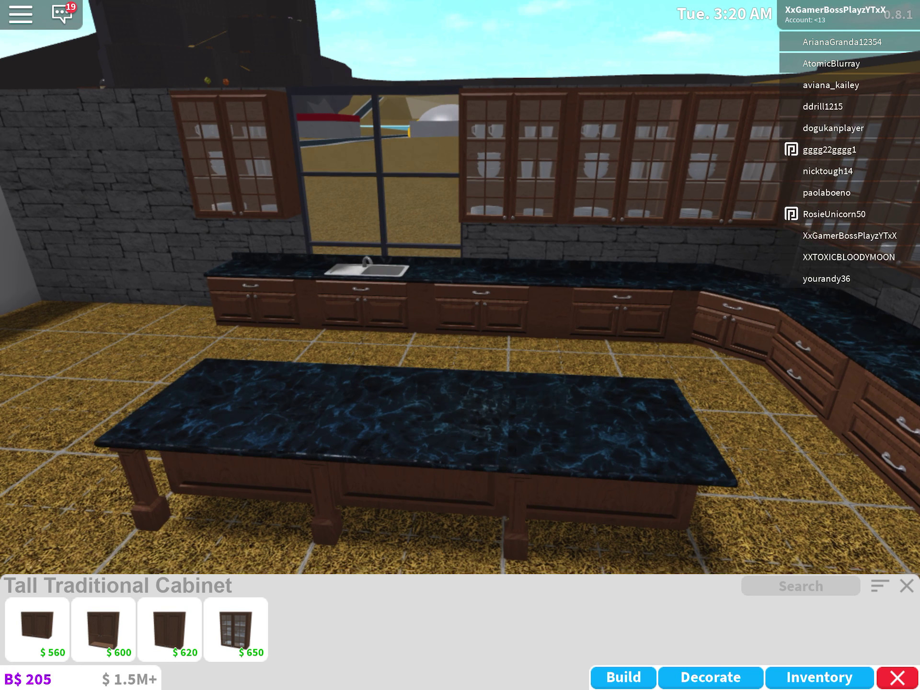
Reposition the kitchen sink and the counter section to its right
left_click(418, 323)
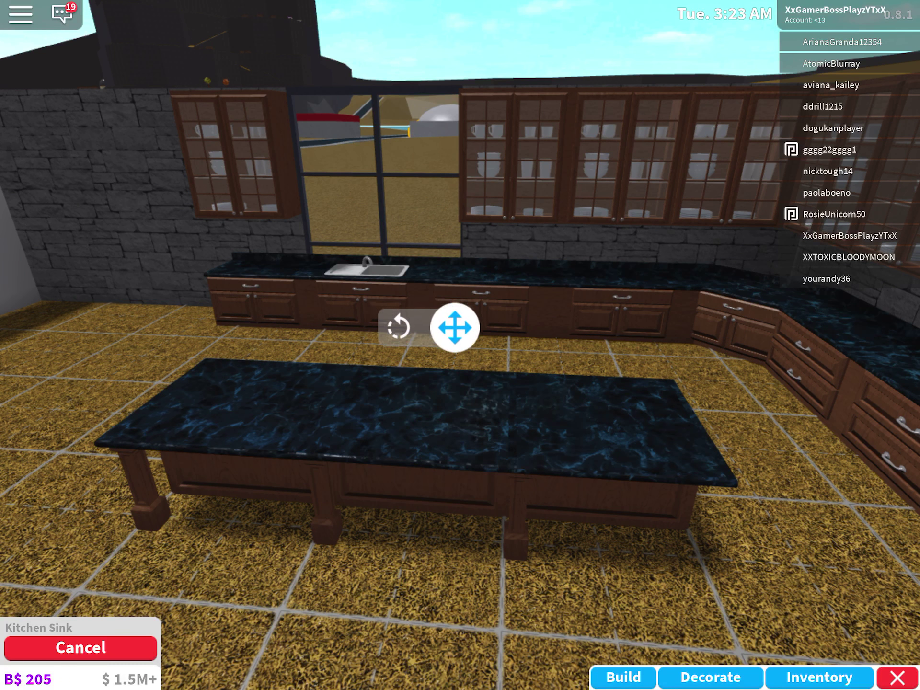
left_click(454, 327)
left_click_drag(575, 215, 287, 324)
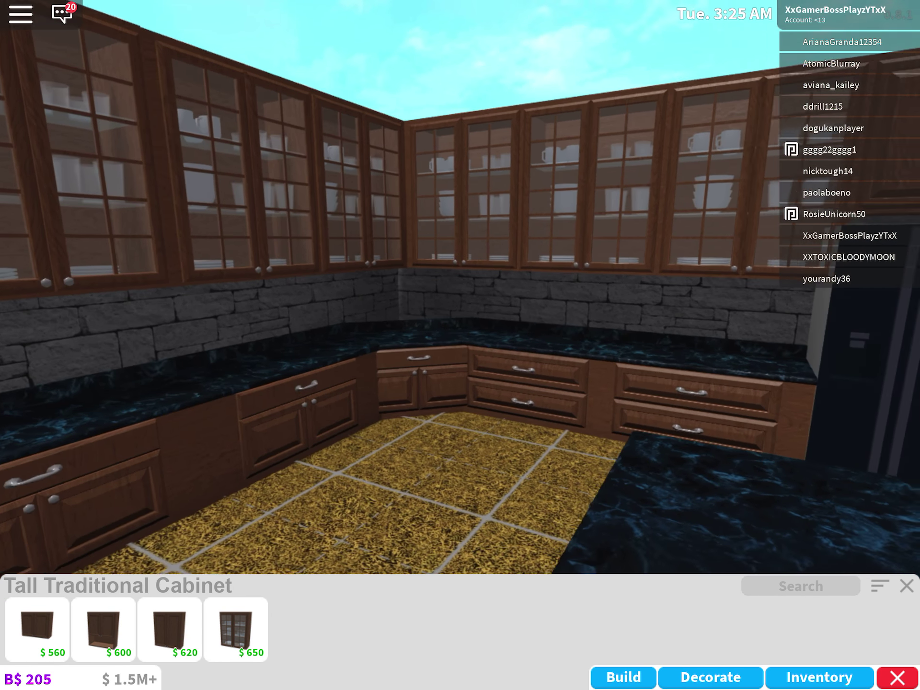
left_click_drag(460, 287, 215, 287)
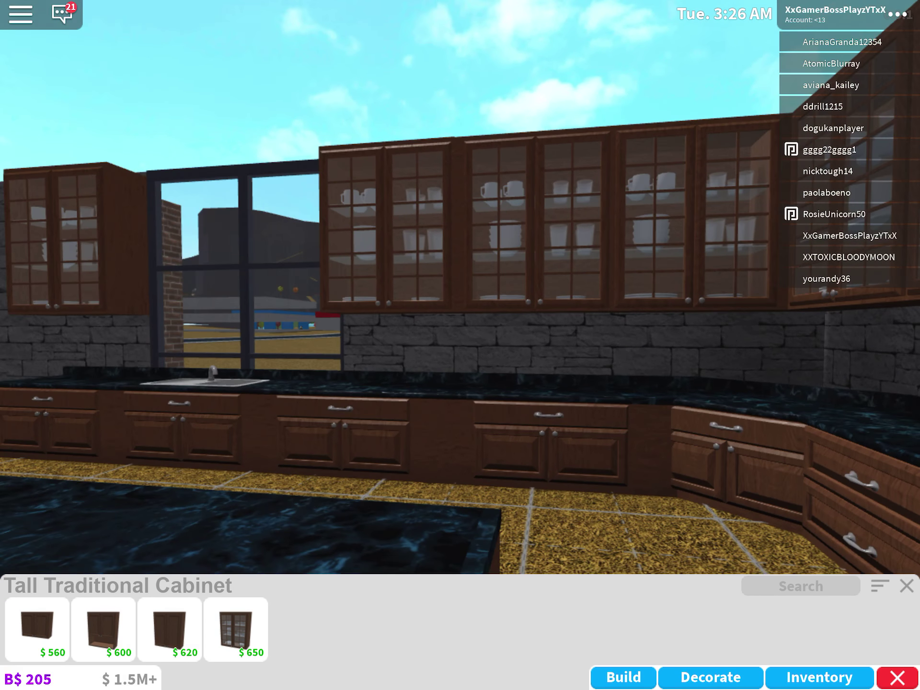
left_click_drag(461, 288, 360, 252)
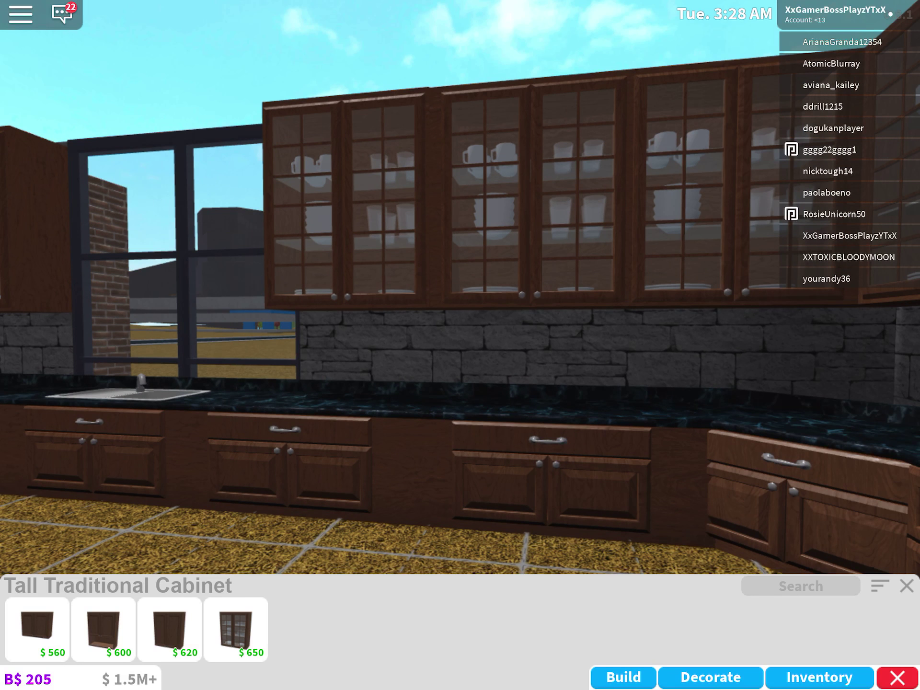
left_click_drag(460, 287, 461, 180)
left_click(561, 446)
left_click(594, 425)
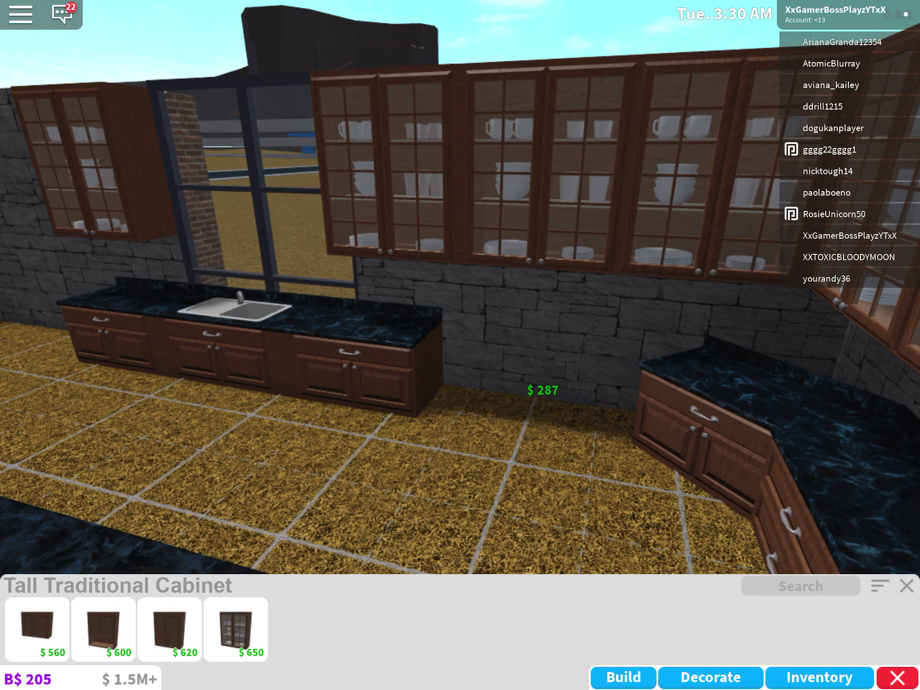
Place the ProChef Double Stove from Appliances into the gap between the marble counters
left_click(905, 586)
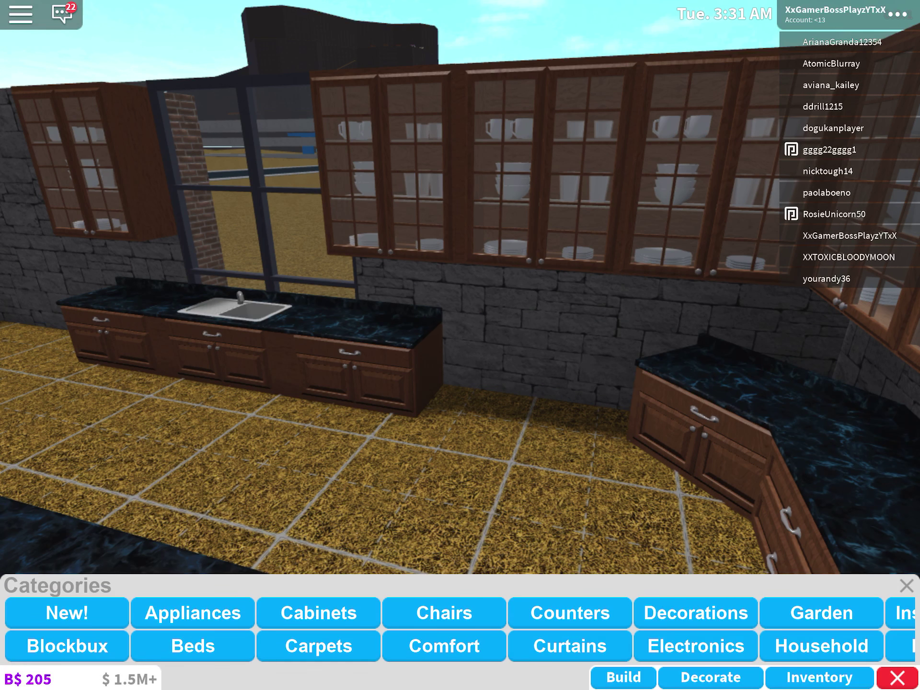
left_click(193, 613)
left_click_drag(460, 287, 504, 323)
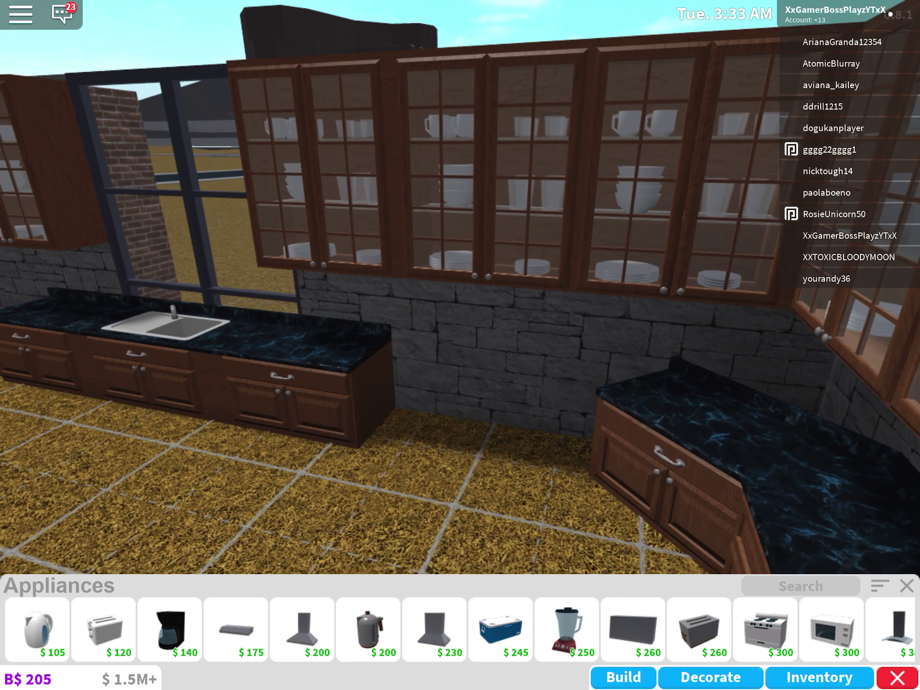
scroll(461, 632, "down", 3)
scroll(460, 633, "down", 3)
scroll(460, 632, "down", 3)
scroll(460, 633, "down", 2)
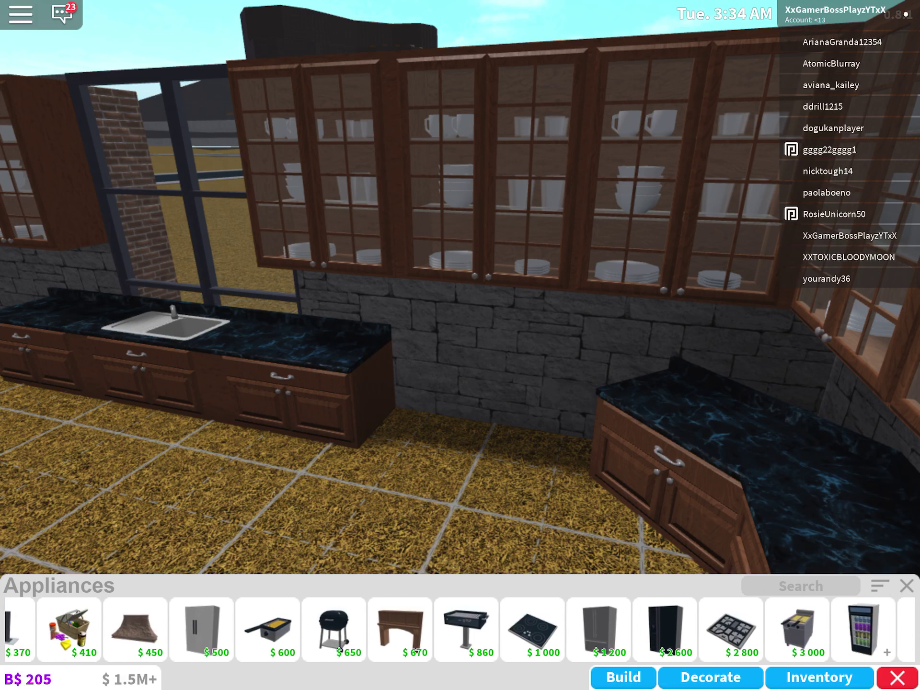
scroll(460, 633, "down", 2)
scroll(461, 633, "down", 2)
scroll(460, 632, "down", 2)
scroll(460, 633, "down", 2)
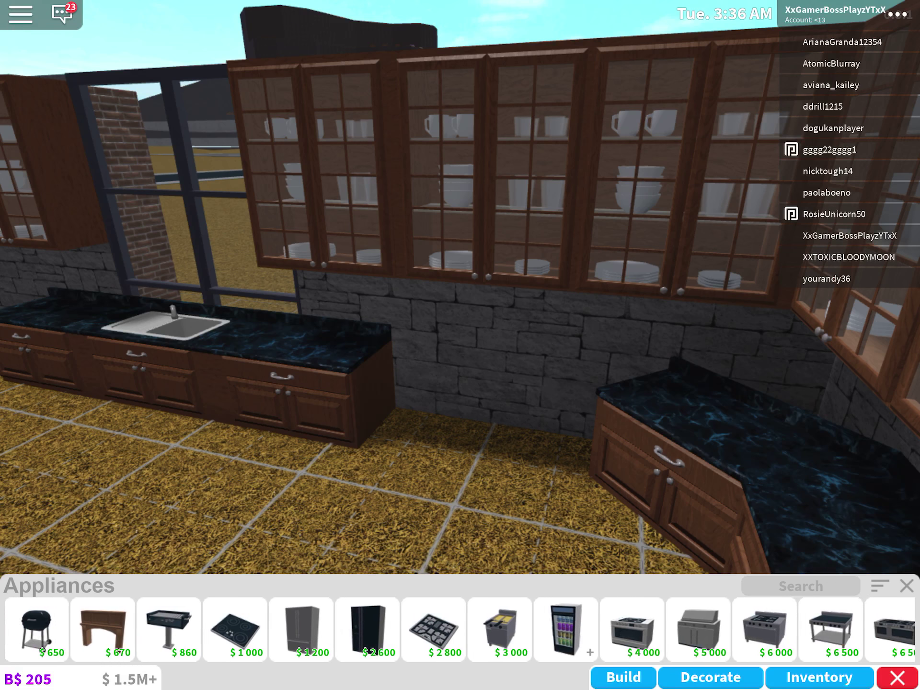
scroll(460, 632, "down", 2)
left_click(757, 629)
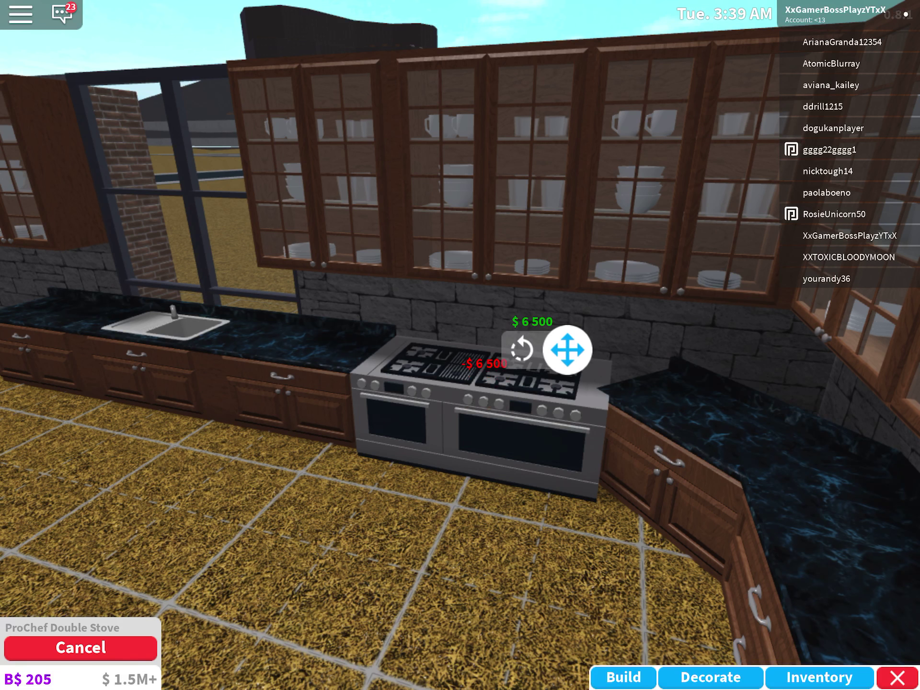
left_click(486, 362)
Move the corner Traditional Counter into the kitchen corner beside the stove
left_click_drag(459, 287, 216, 288)
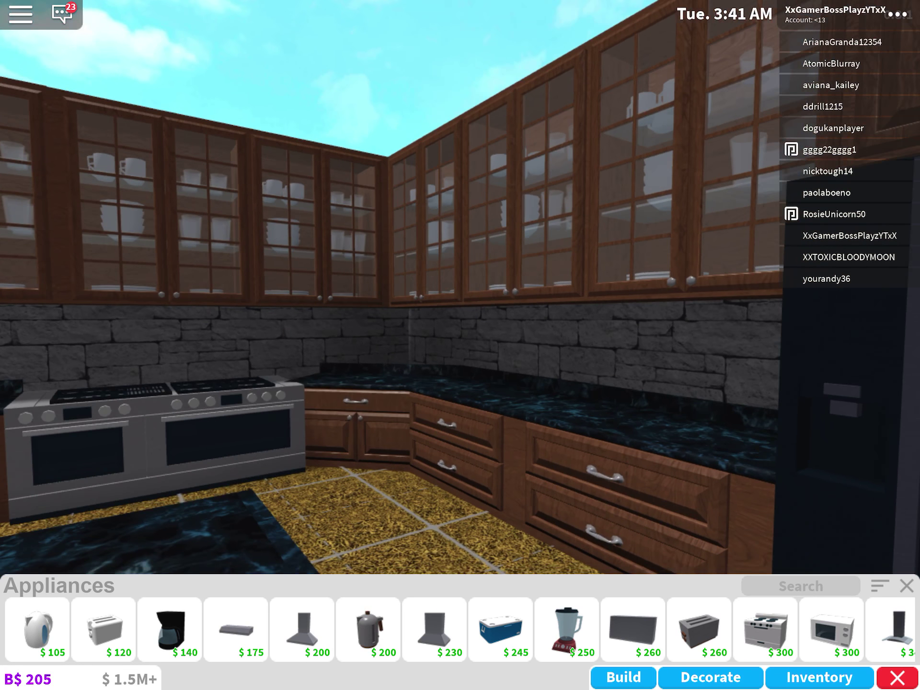
left_click_drag(460, 287, 288, 215)
left_click(518, 338)
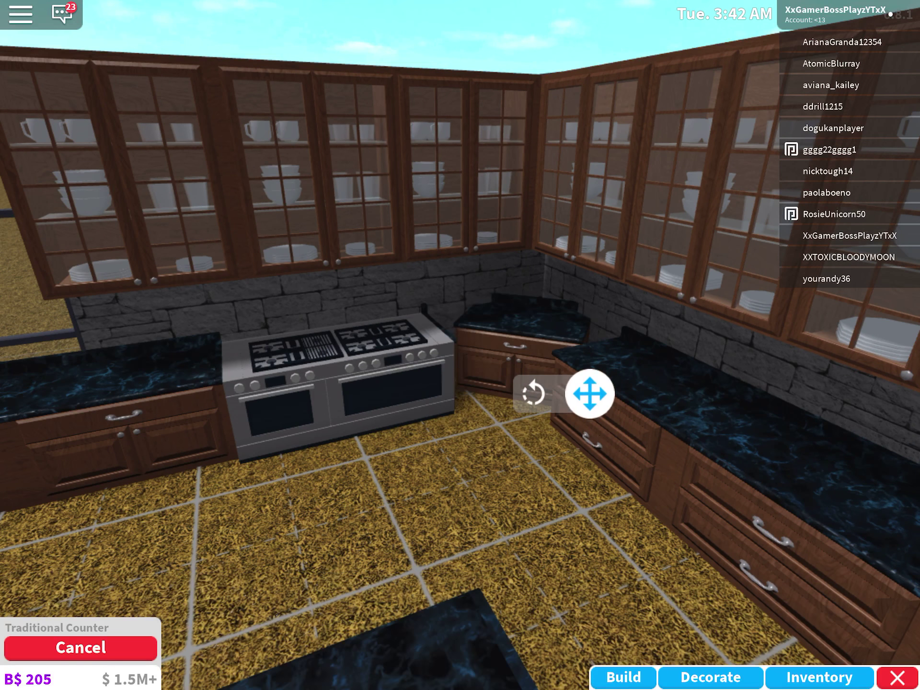
left_click_drag(590, 393, 585, 414)
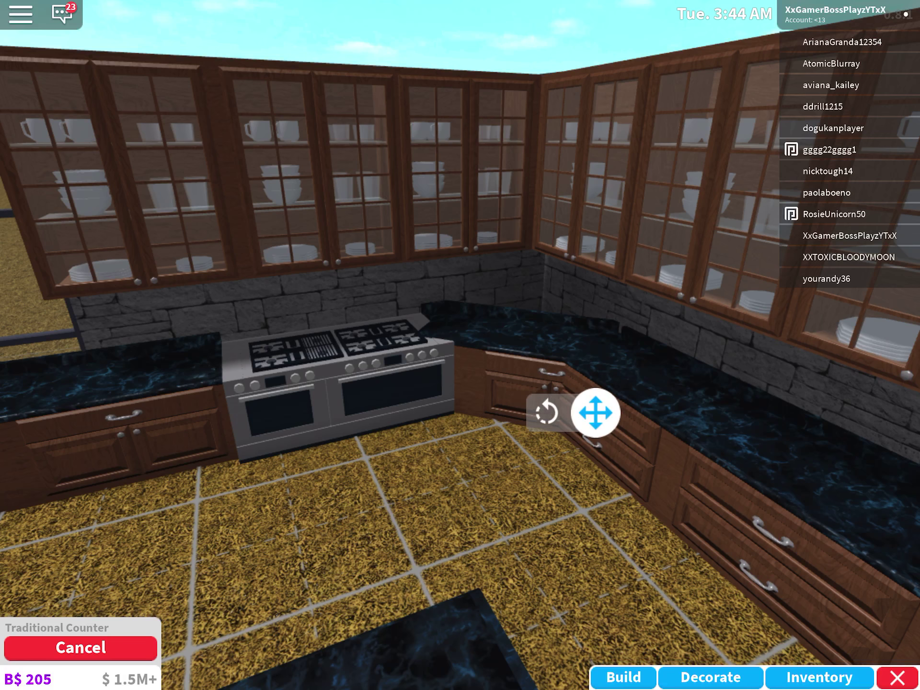
left_click(595, 413)
left_click_drag(460, 288, 287, 288)
left_click(503, 403)
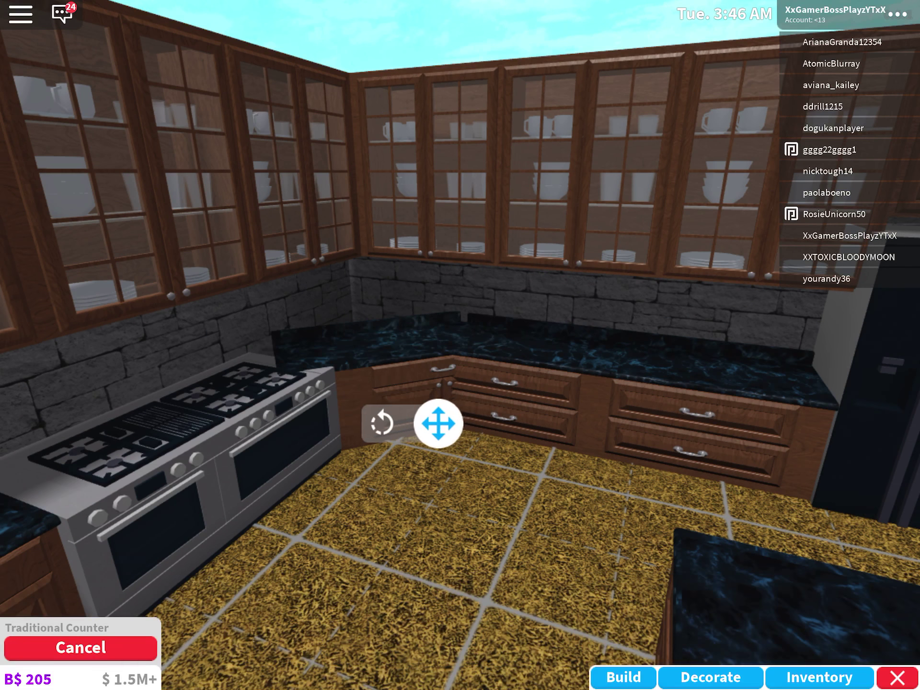
left_click(424, 434)
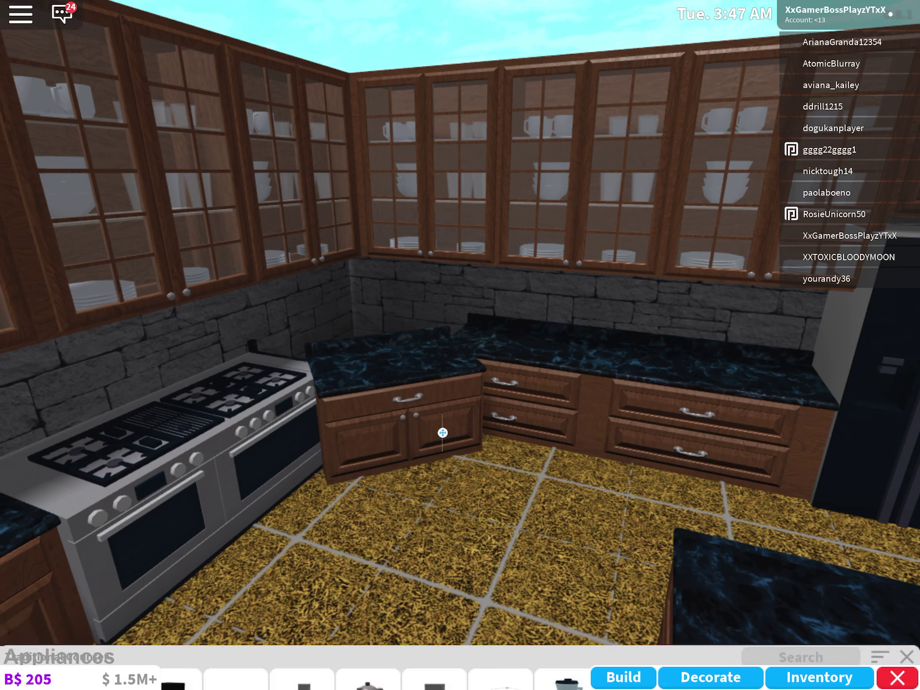
left_click(907, 586)
Cancel selling the ProChef stove and move it over near the fridge
left_click(906, 586)
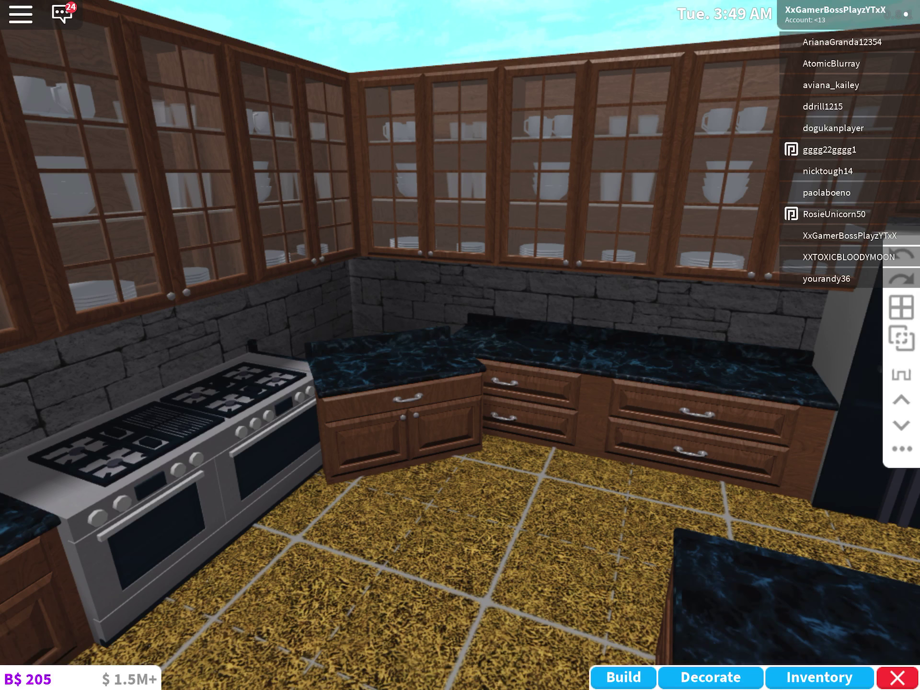
right_click(495, 418)
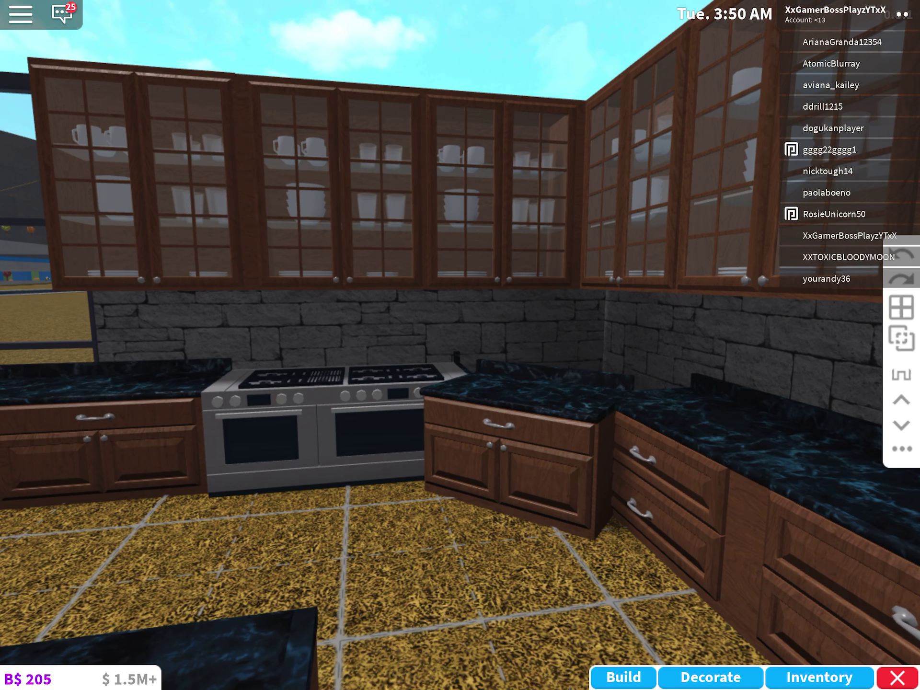
left_click(496, 445)
left_click(352, 464)
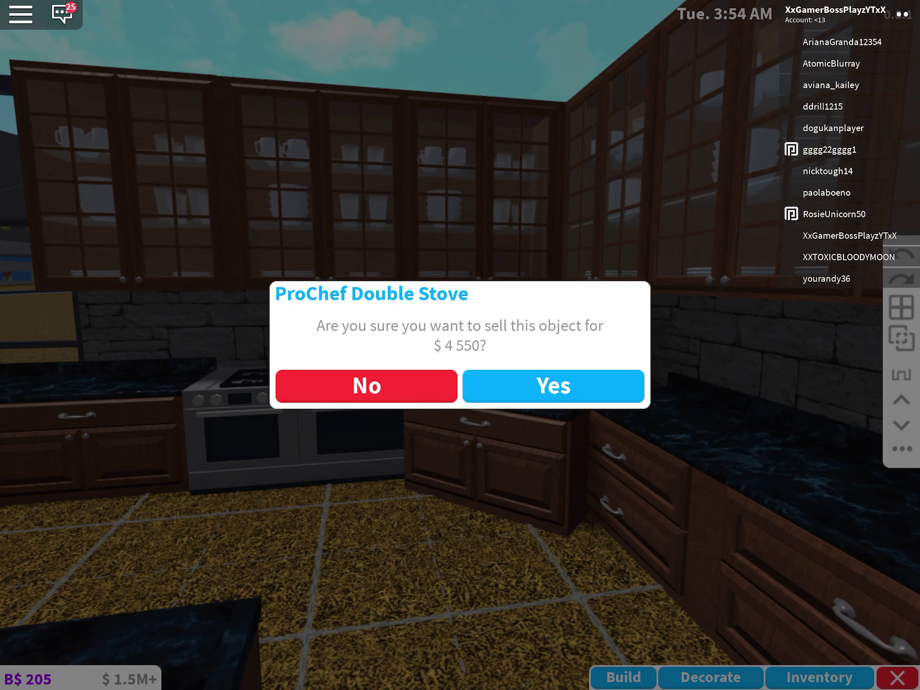
left_click(365, 489)
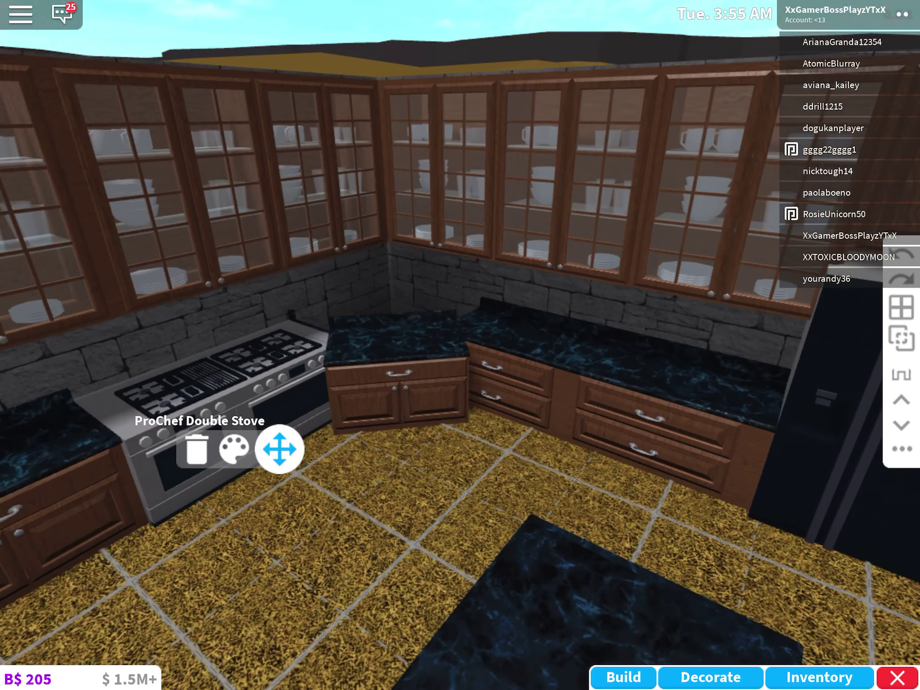
left_click(279, 449)
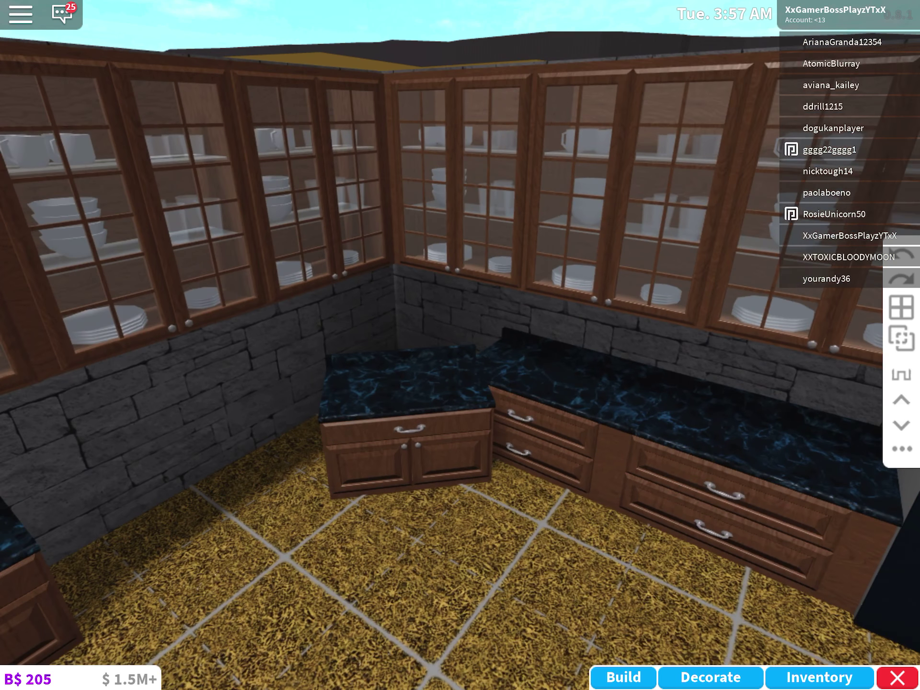
Reposition the angled corner counter so it bridges both marble-topped counter runs
left_click(402, 432)
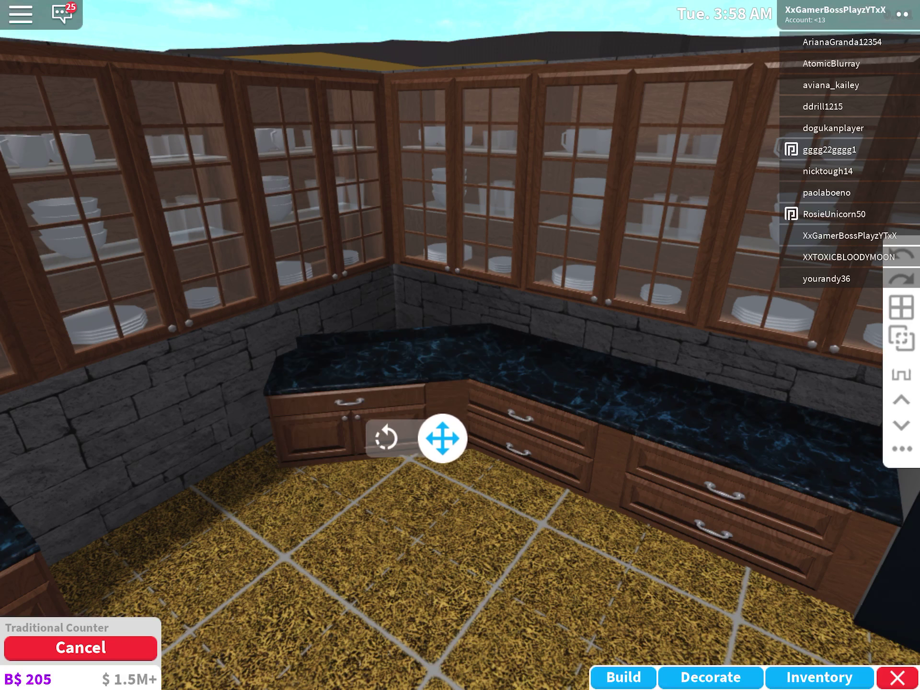
left_click_drag(442, 437, 455, 450)
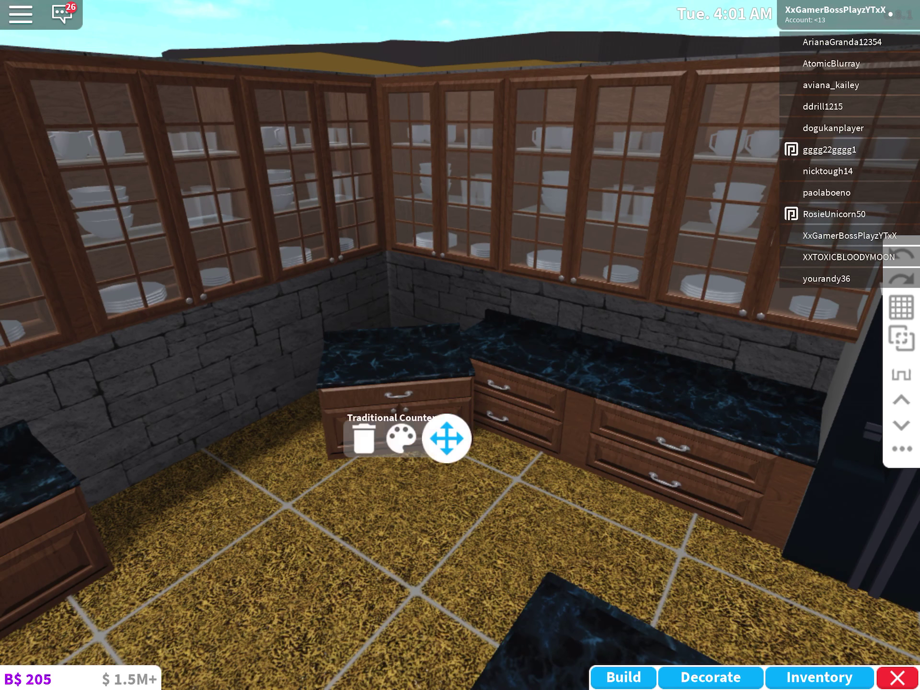
left_click(455, 468)
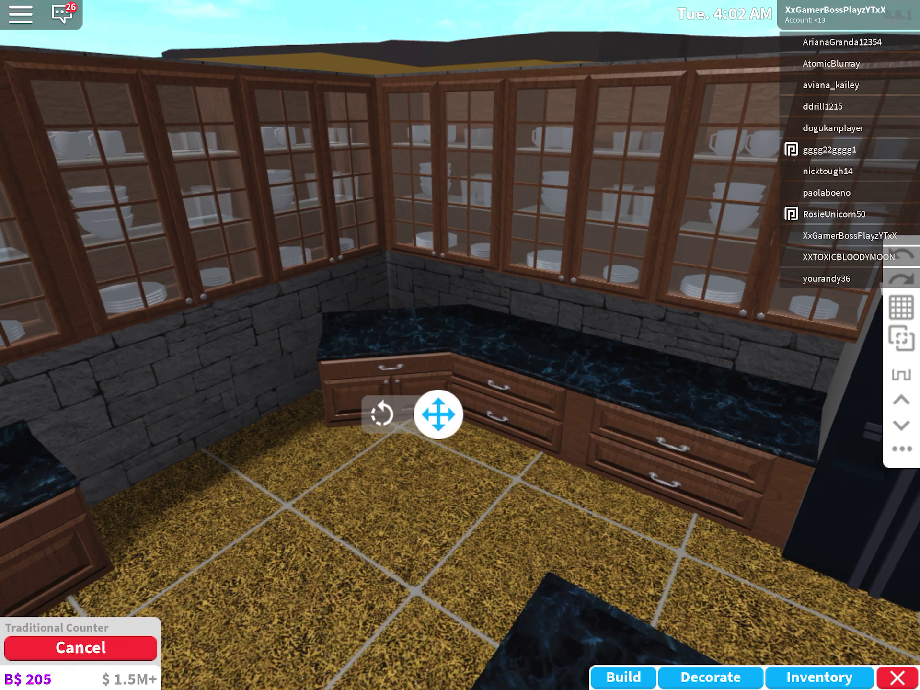
left_click(436, 415)
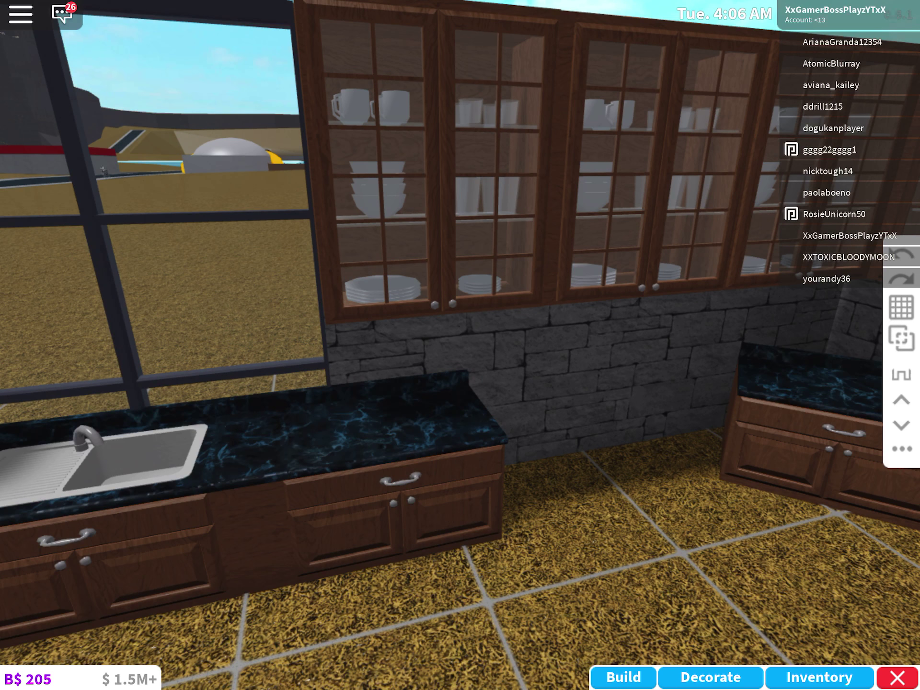
left_click(710, 677)
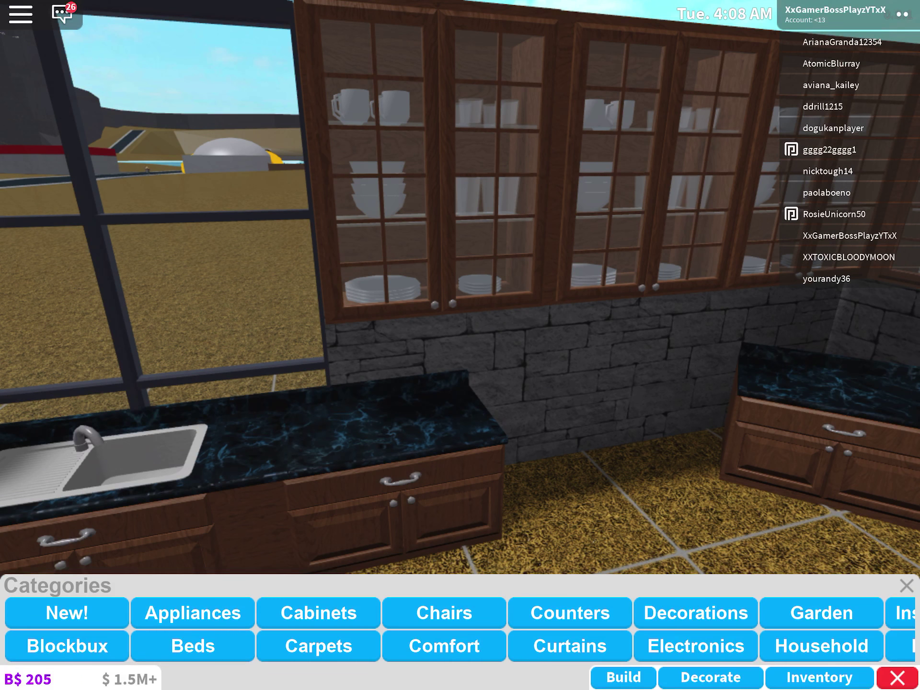
Place a $410 Traditional Counter in the gap beside the sink under the window
left_click(569, 613)
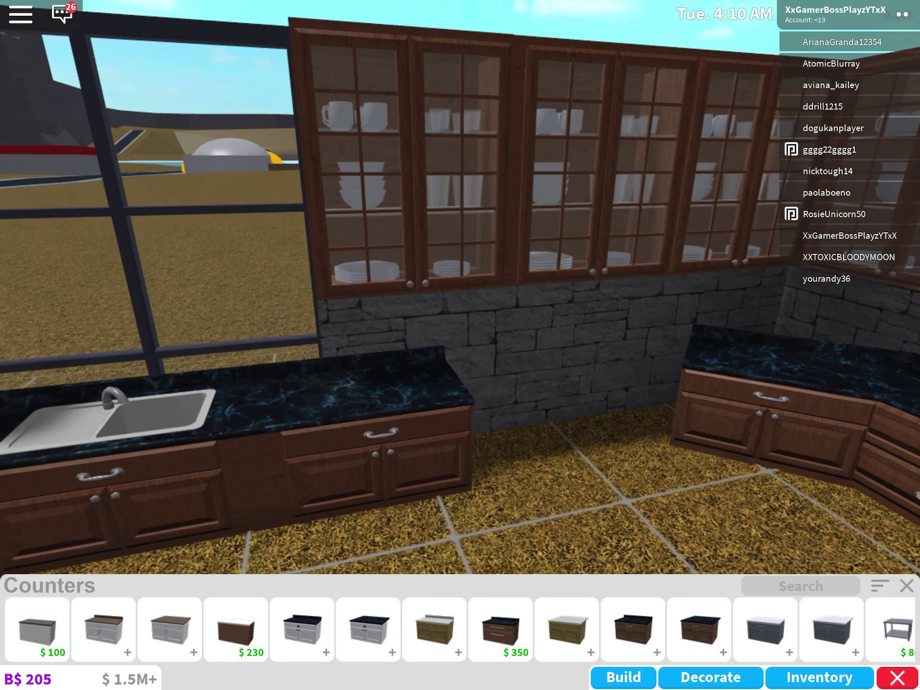
left_click(501, 629)
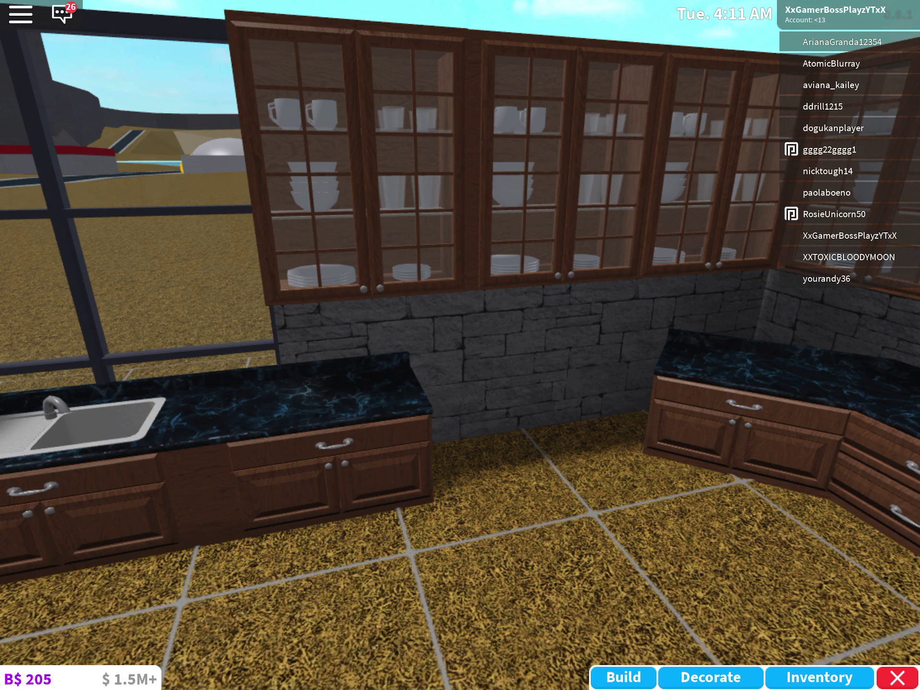
left_click(36, 629)
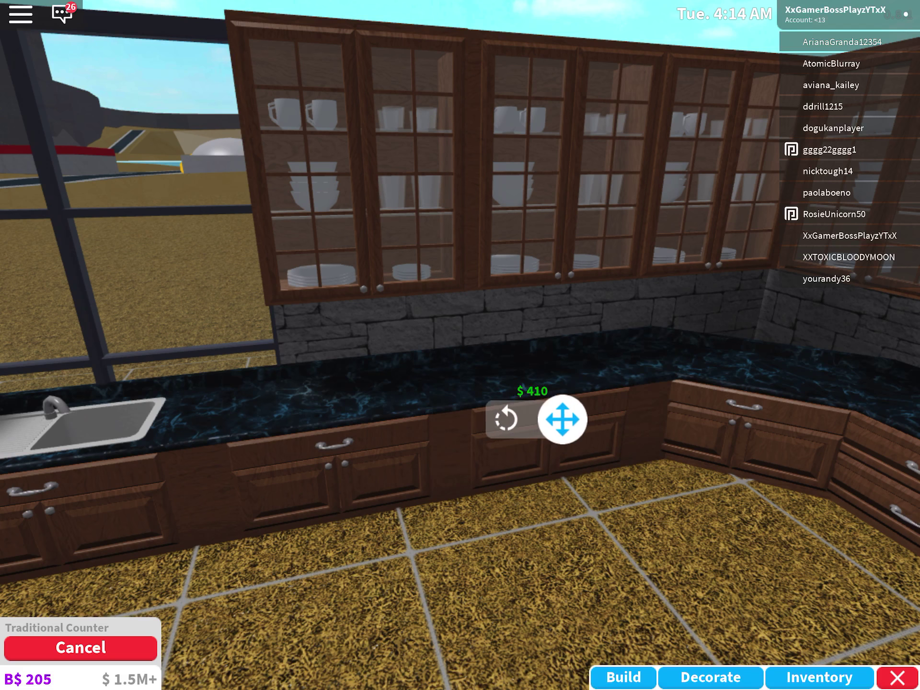
scroll(459, 345, "down", 5)
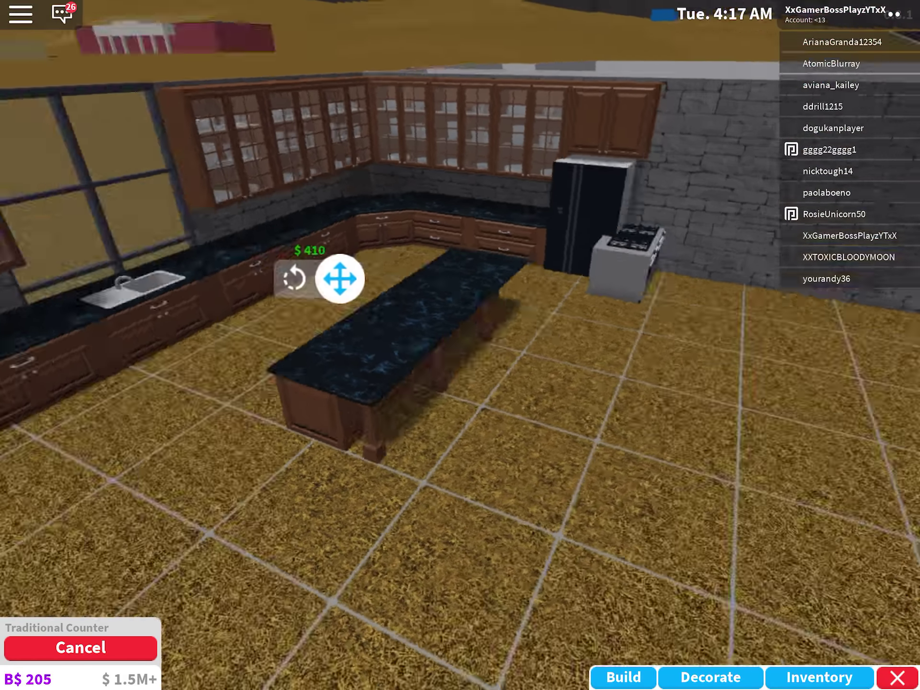
left_click_drag(460, 431, 646, 431)
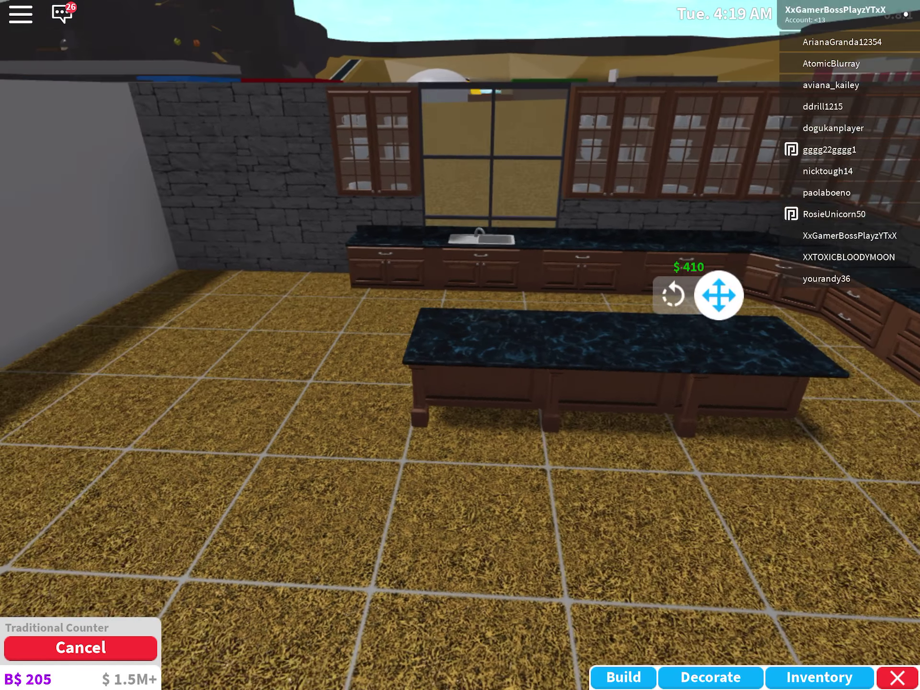
left_click(576, 273)
left_click_drag(460, 287, 216, 288)
mouse_move(460, 288)
left_mouse_down()
mouse_move(288, 288)
mouse_move(504, 287)
mouse_move(359, 288)
mouse_move(287, 302)
left_mouse_up()
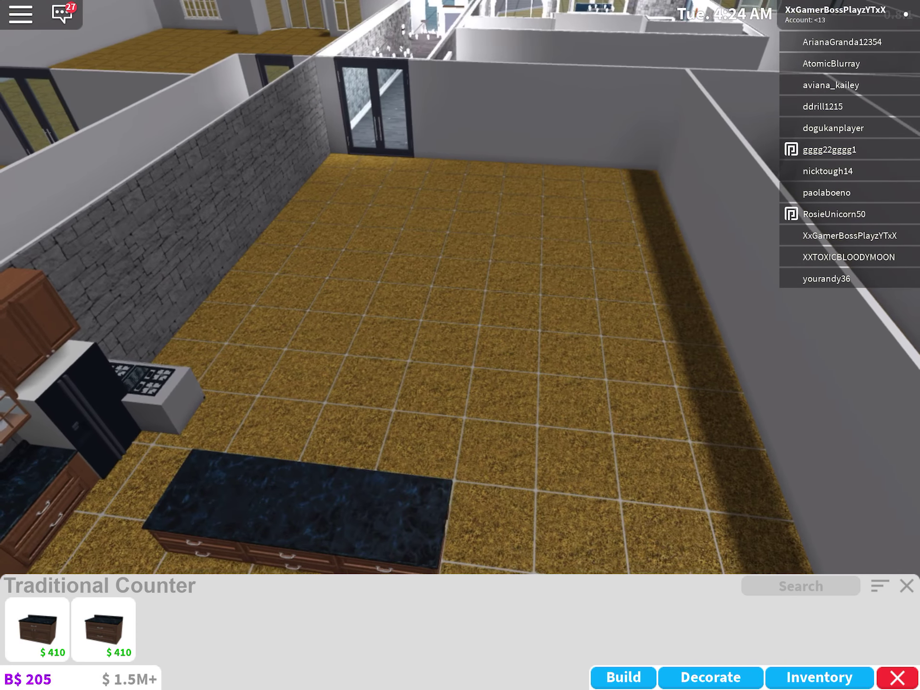
Build a partition wall across the empty floor and hide the player list
left_click_drag(460, 288, 215, 287)
mouse_move(460, 287)
left_mouse_down()
mouse_move(287, 216)
mouse_move(216, 287)
mouse_move(324, 252)
mouse_move(396, 273)
left_mouse_up()
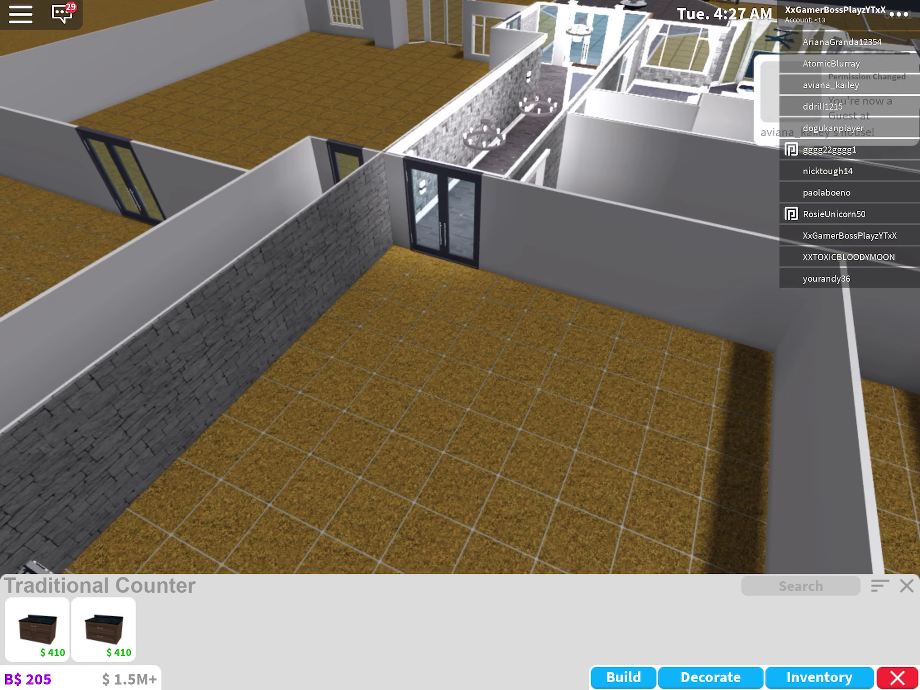
left_click(906, 586)
scroll(460, 629, "right", 3)
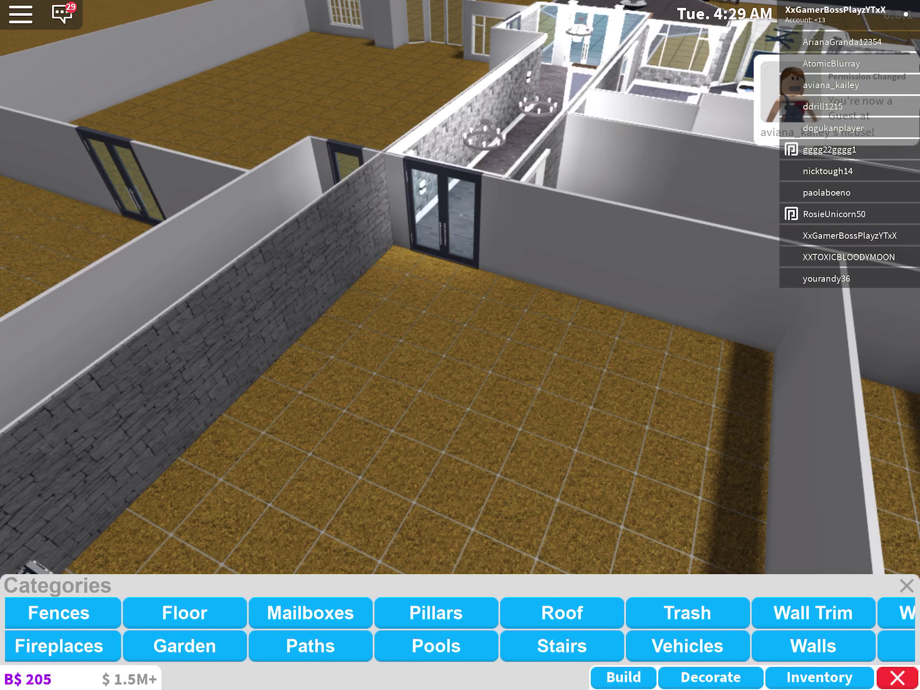
left_click(739, 646)
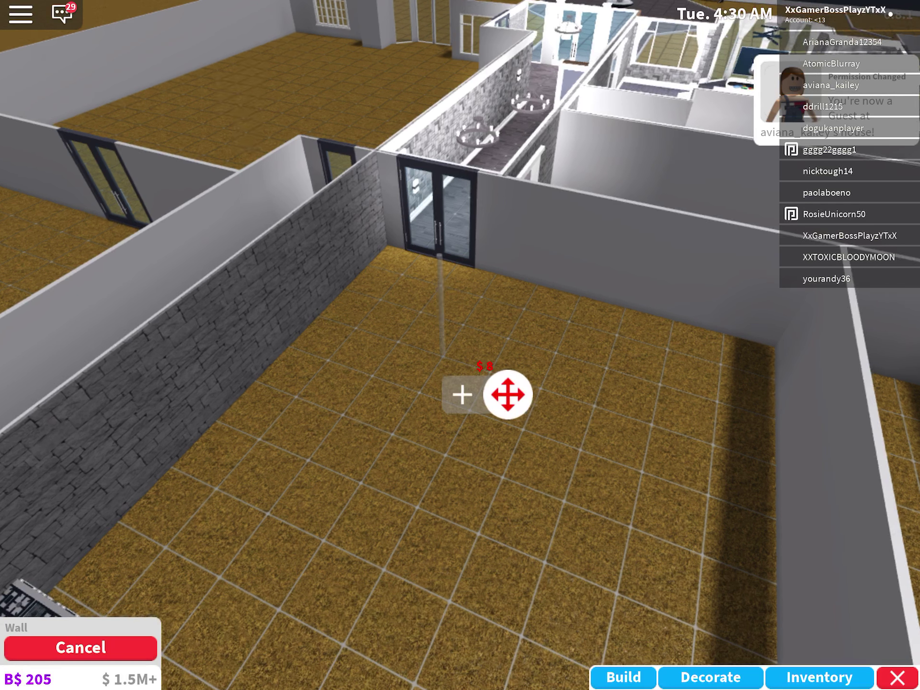
scroll(460, 324, "up", 2)
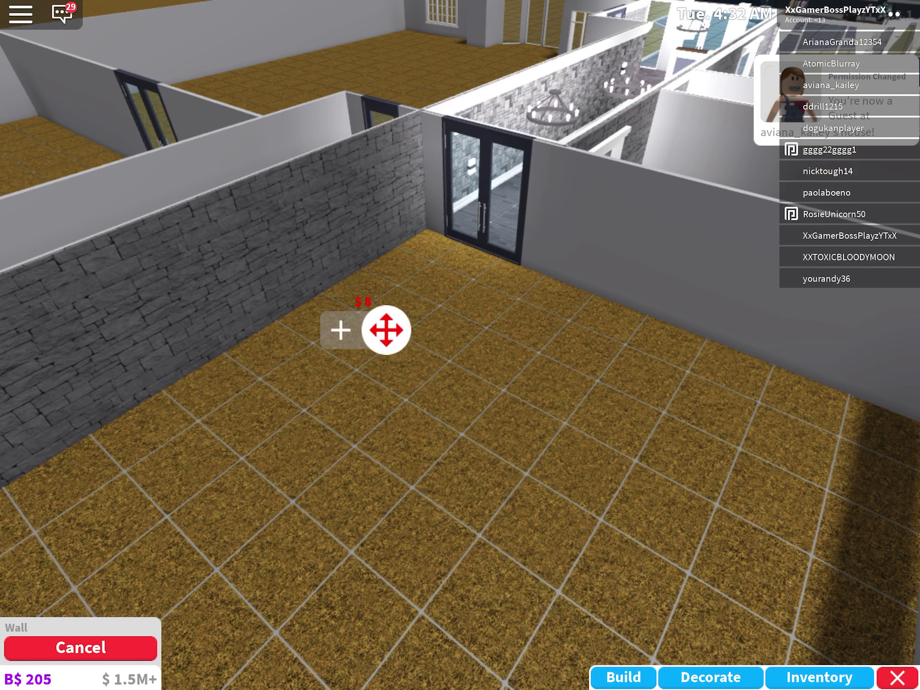
left_click_drag(390, 337, 729, 549)
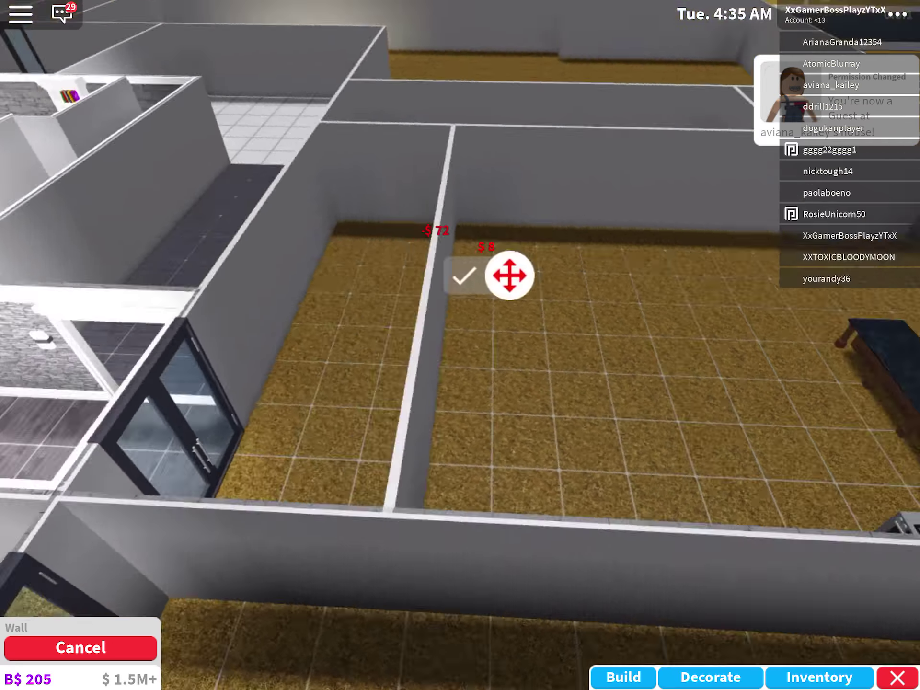
left_click_drag(460, 431, 216, 359)
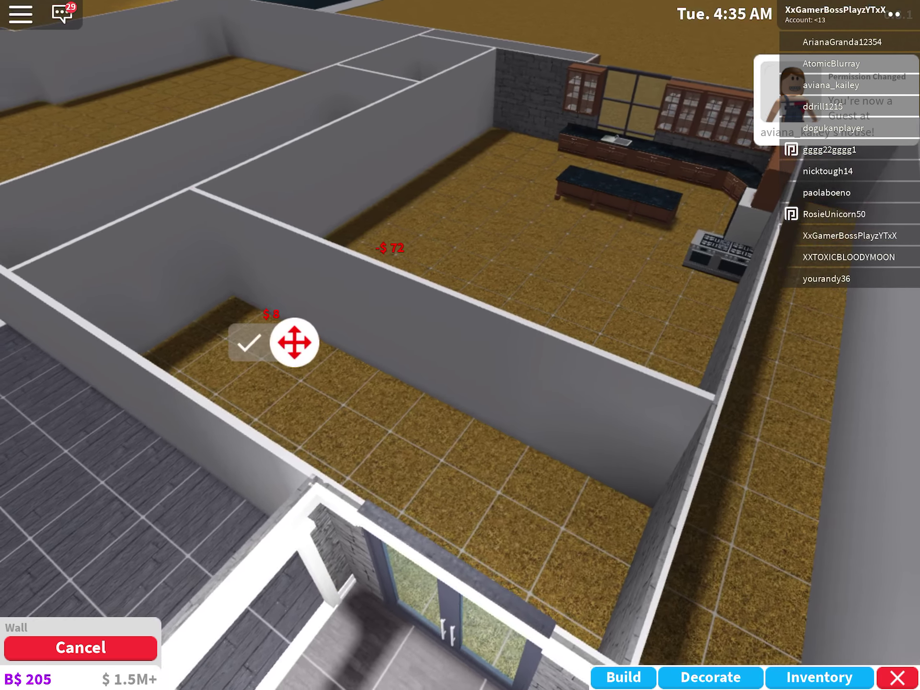
left_click(262, 333)
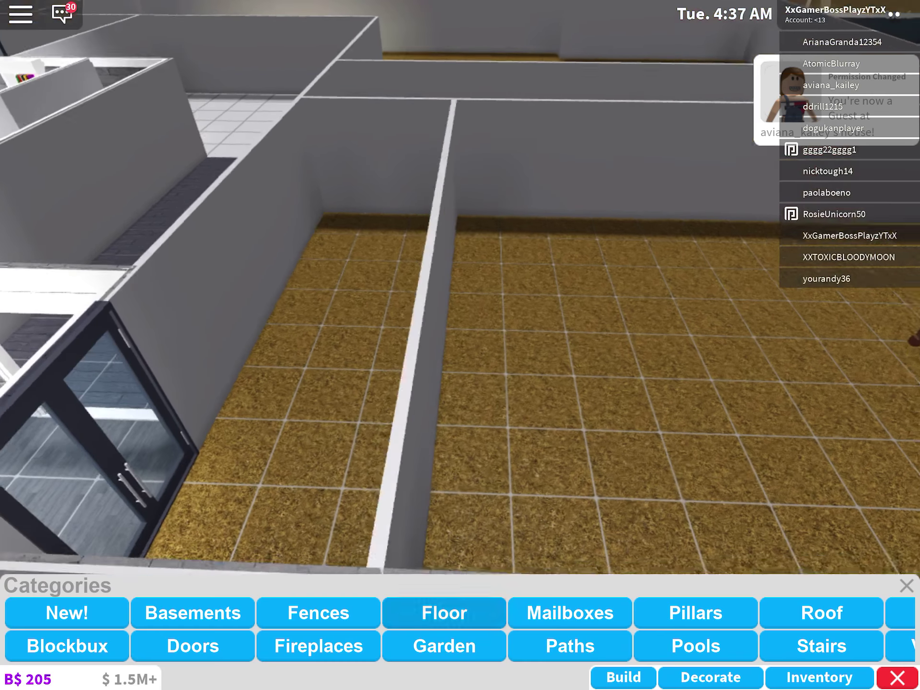
left_click_drag(460, 360, 288, 216)
scroll(460, 324, "up", 3)
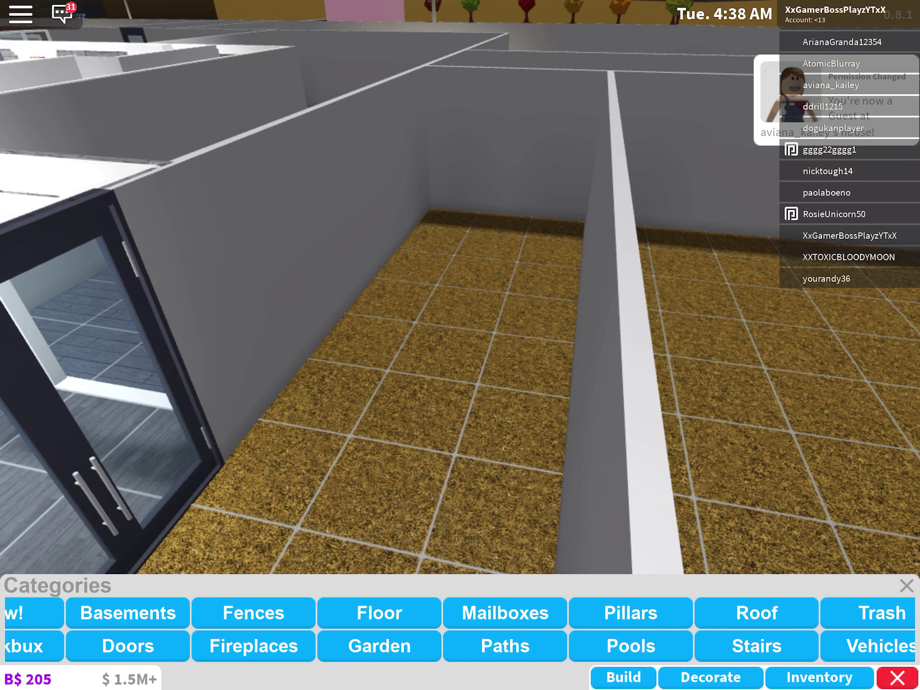
key("Tab")
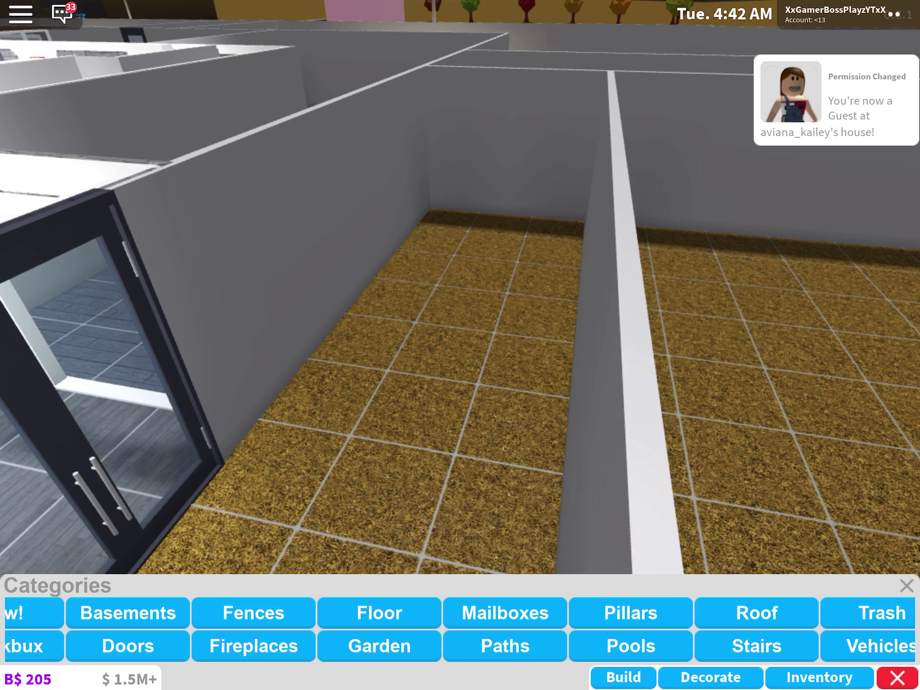
Slide the Tall Glass Double Door to a new spot along the stone room's back wall
left_click_drag(460, 323, 216, 216)
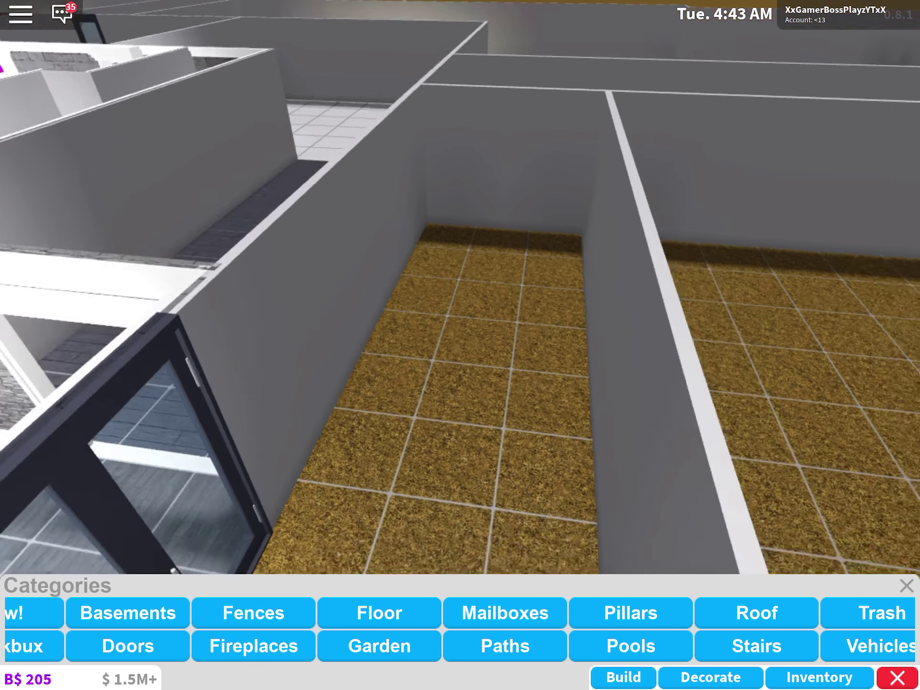
left_click_drag(460, 323, 647, 216)
left_click_drag(461, 324, 360, 252)
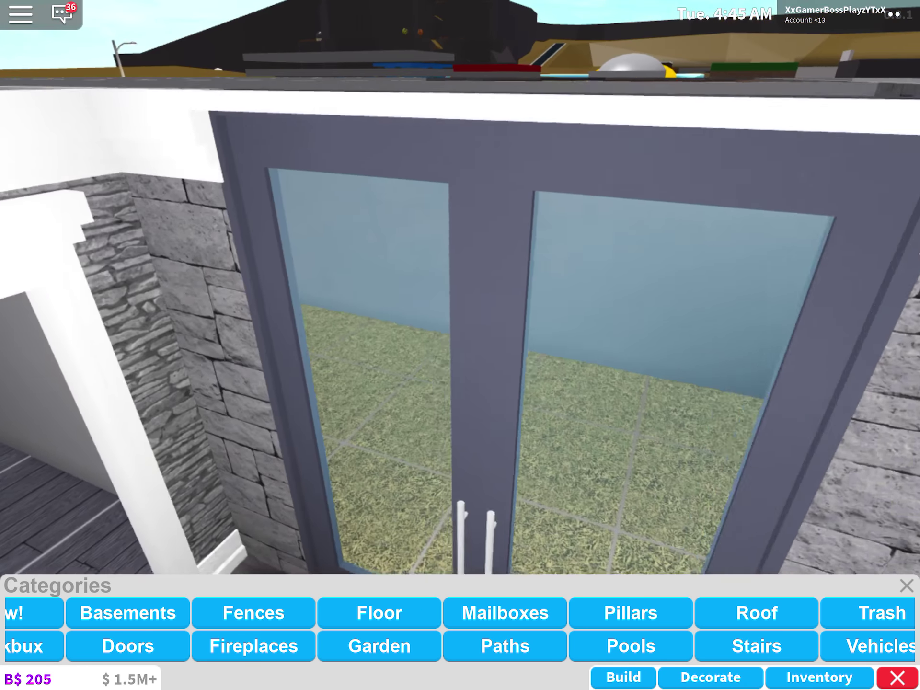
left_click_drag(460, 323, 575, 252)
left_click_drag(460, 323, 288, 252)
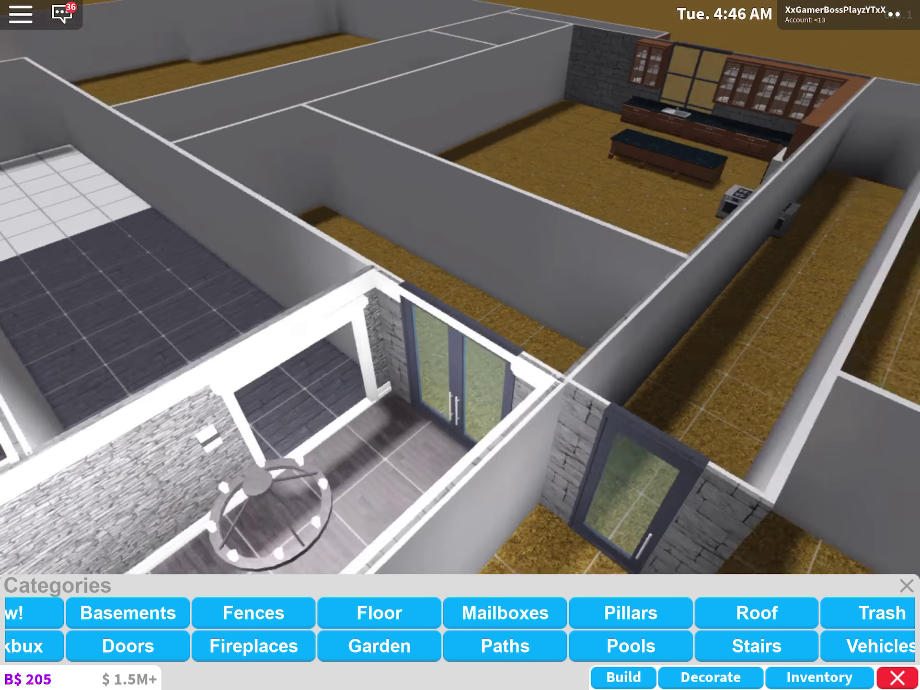
left_click_drag(461, 323, 611, 287)
left_click(460, 374)
left_click_drag(513, 431, 546, 244)
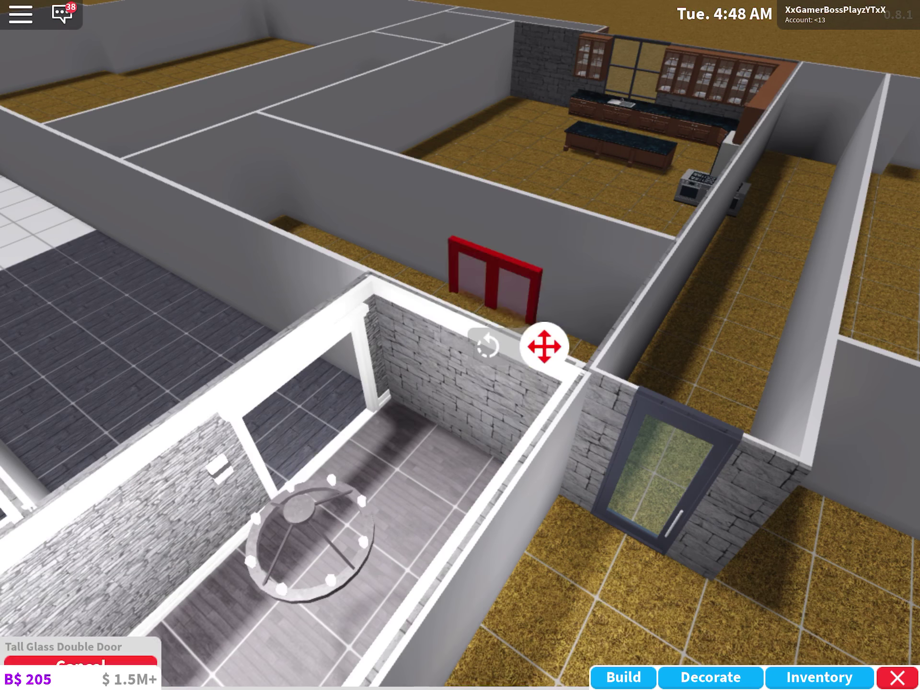
left_click(446, 488)
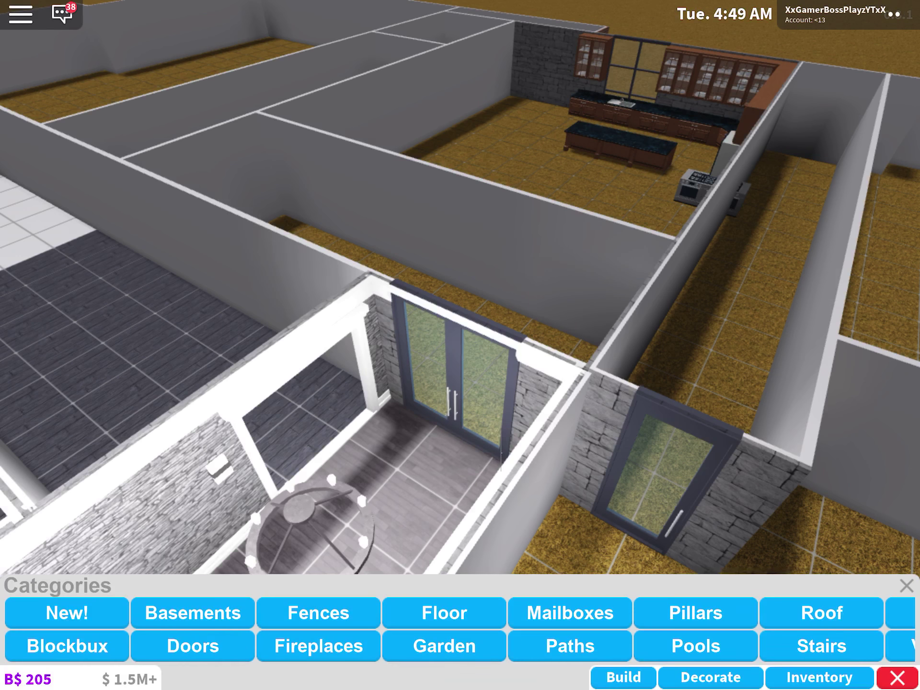
left_click(503, 427)
left_click(460, 359)
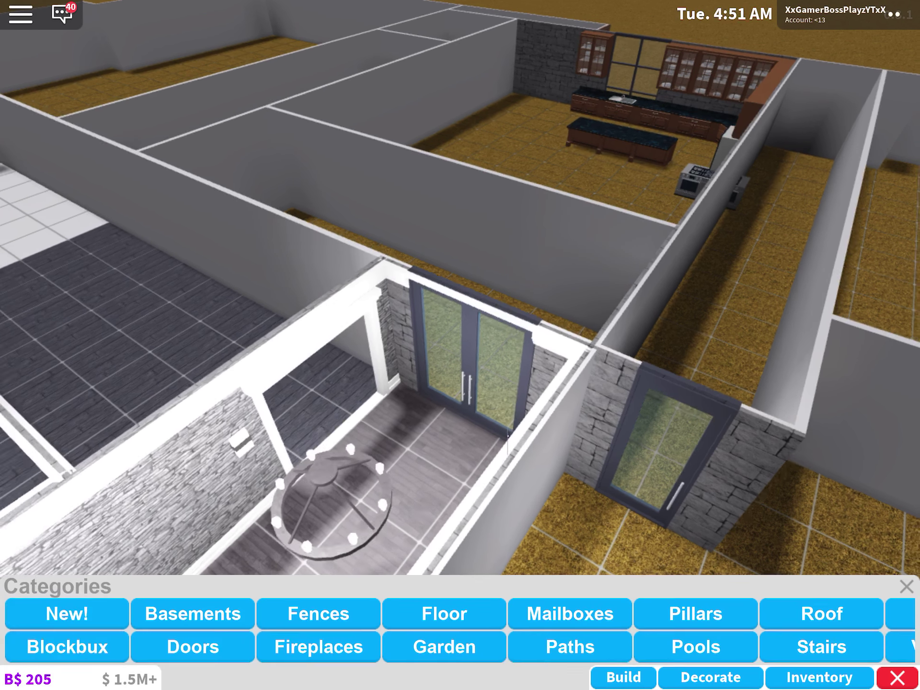
Start a new $24 wall and stretch its preview across the grassy room
left_click_drag(460, 288, 288, 323)
right_click(461, 287)
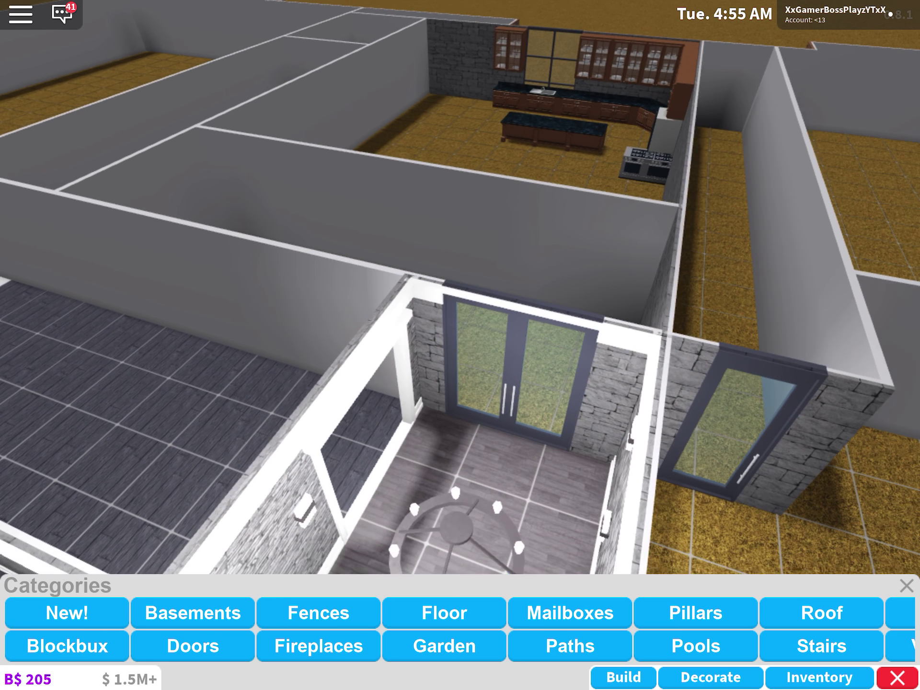
left_click_drag(460, 287, 432, 331)
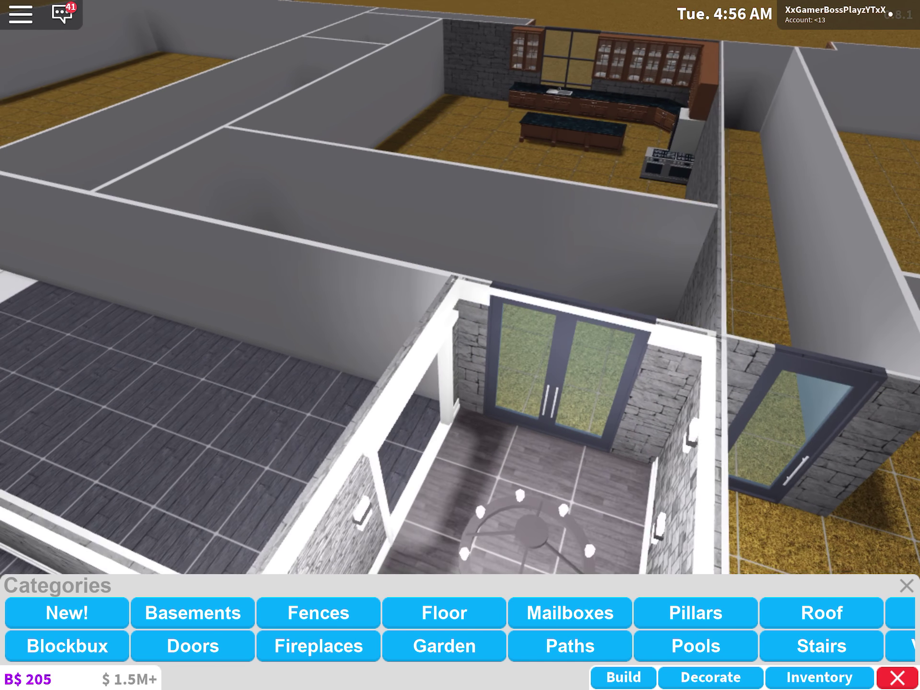
left_click_drag(460, 288, 432, 360)
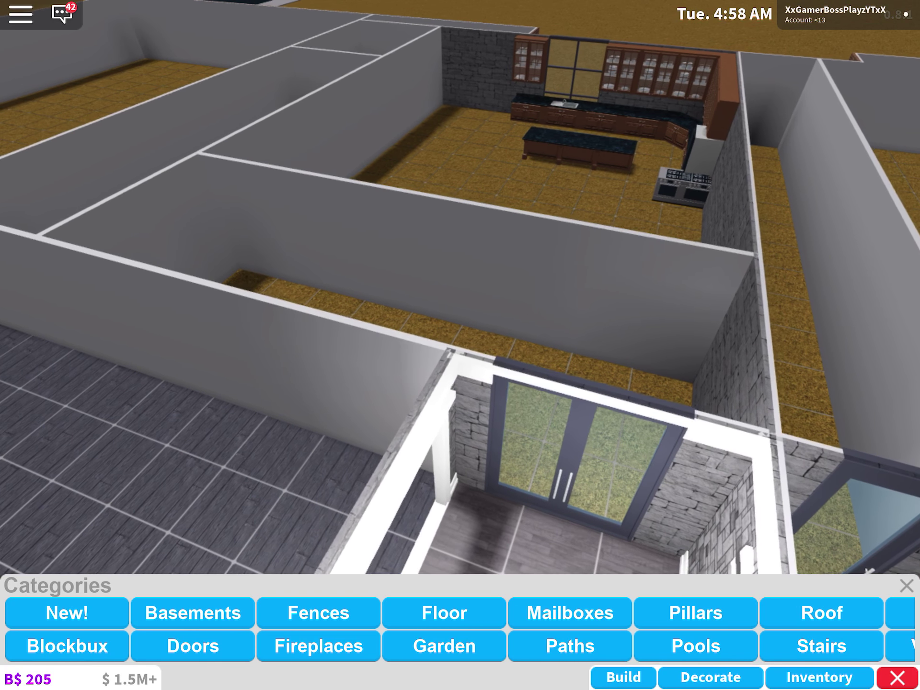
left_click_drag(460, 287, 503, 331)
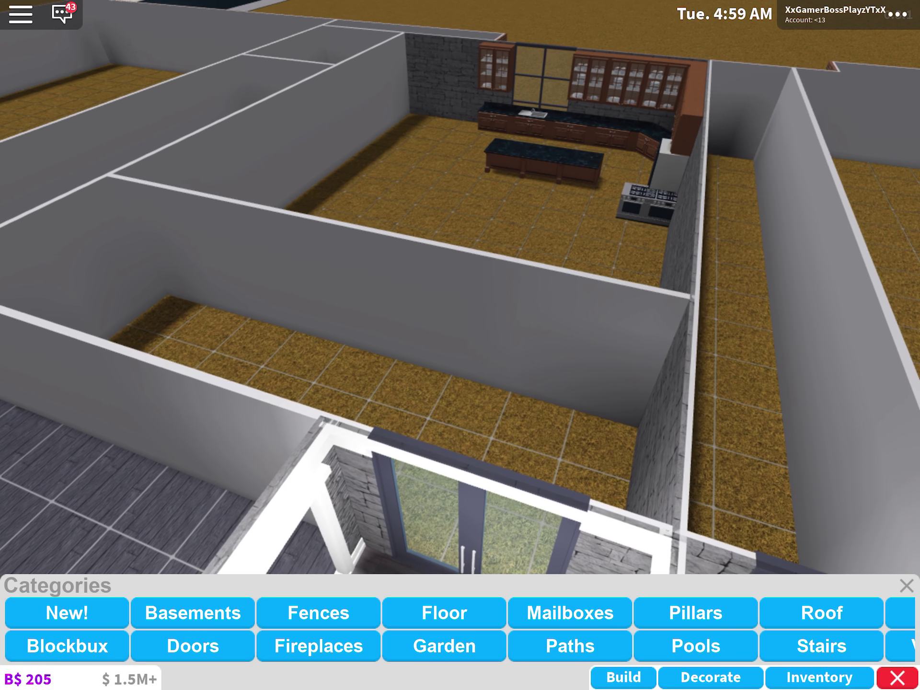
left_click_drag(460, 287, 467, 302)
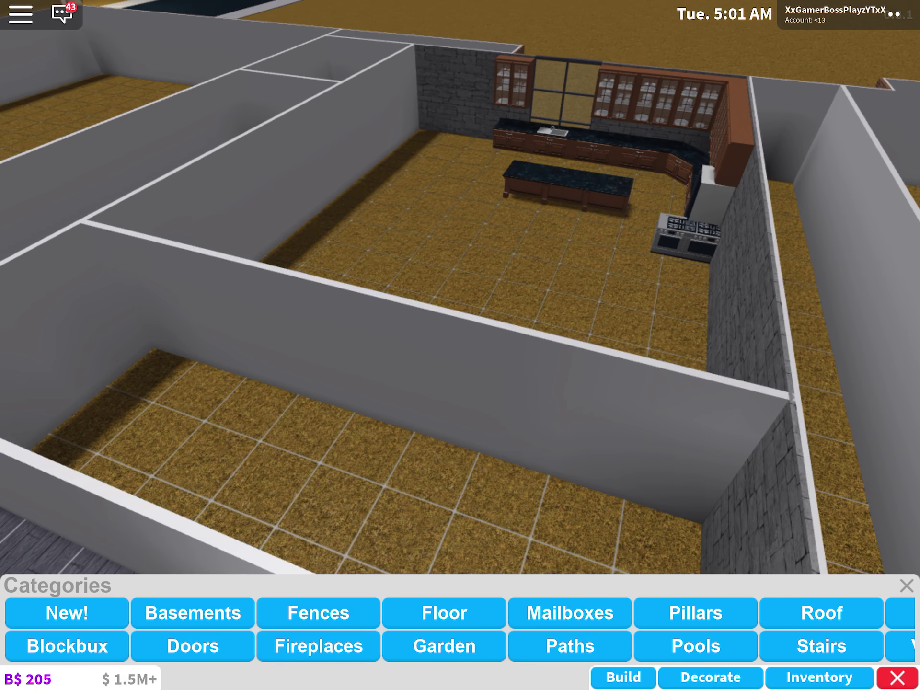
left_click_drag(460, 287, 403, 331)
scroll(459, 629, "right", 5)
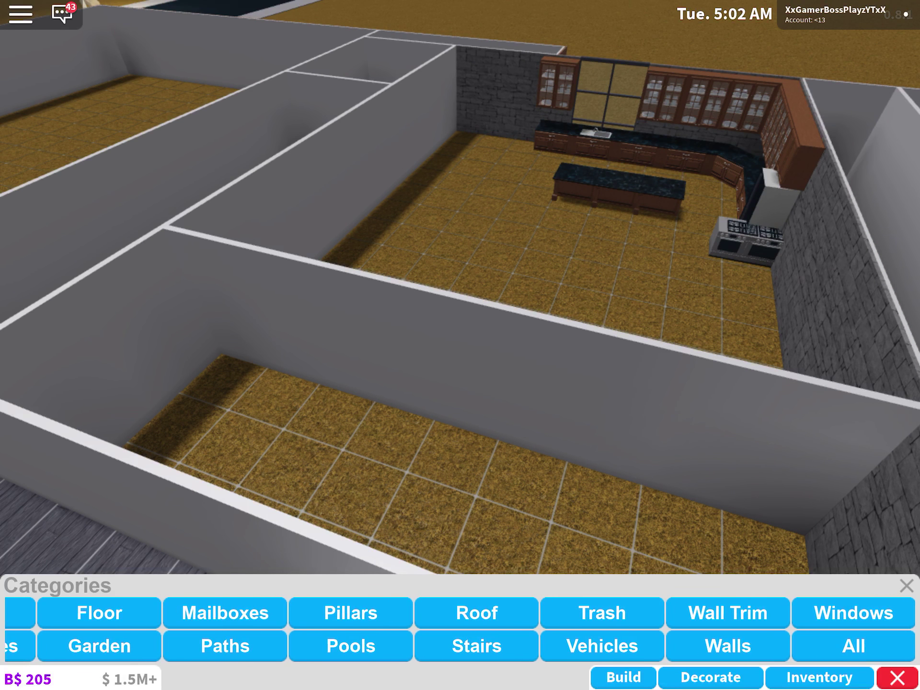
left_click(520, 380)
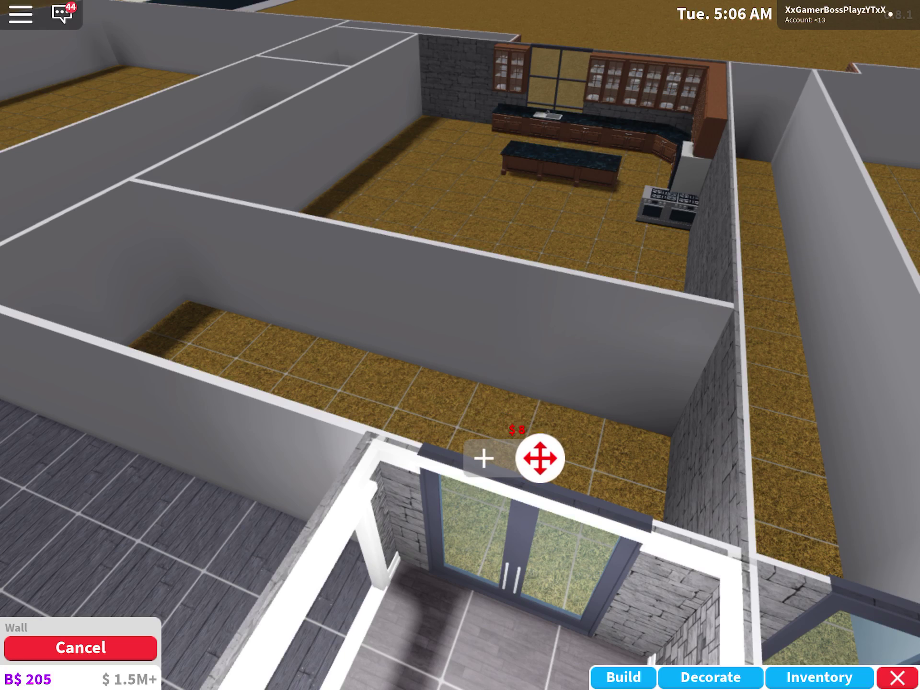
left_click_drag(494, 521, 444, 513)
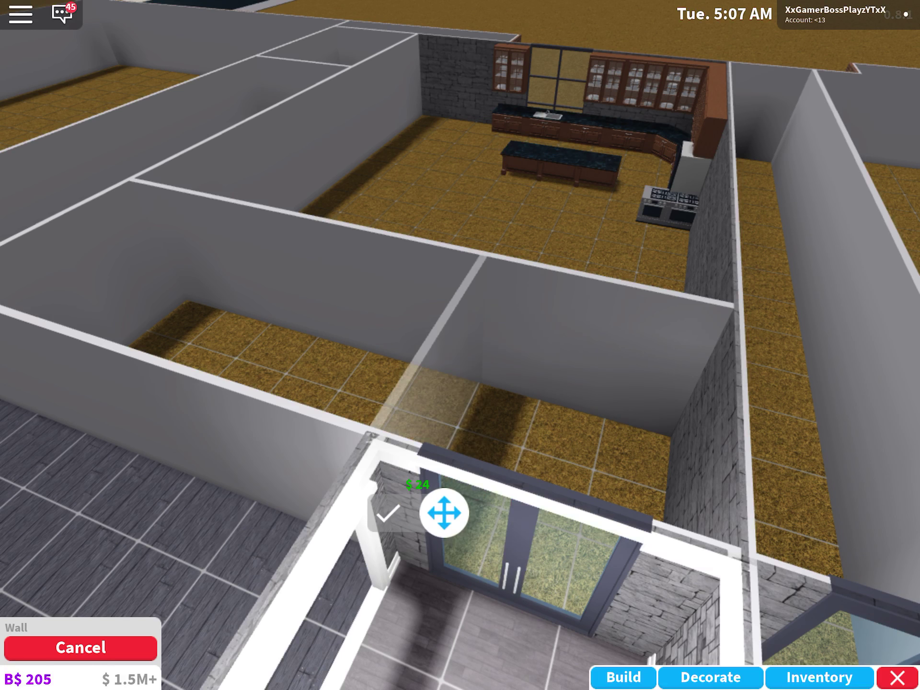
Build the wall, then preview a tile floor in the rooms and discard it
left_click(398, 520)
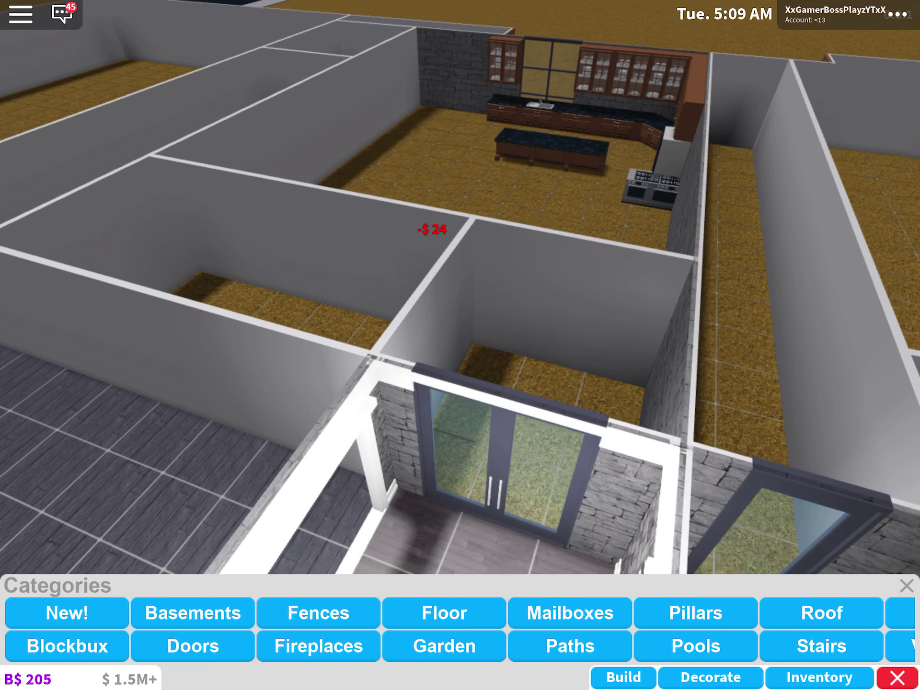
left_click_drag(461, 287, 461, 432)
scroll(460, 288, "up", 5)
right_click(460, 288)
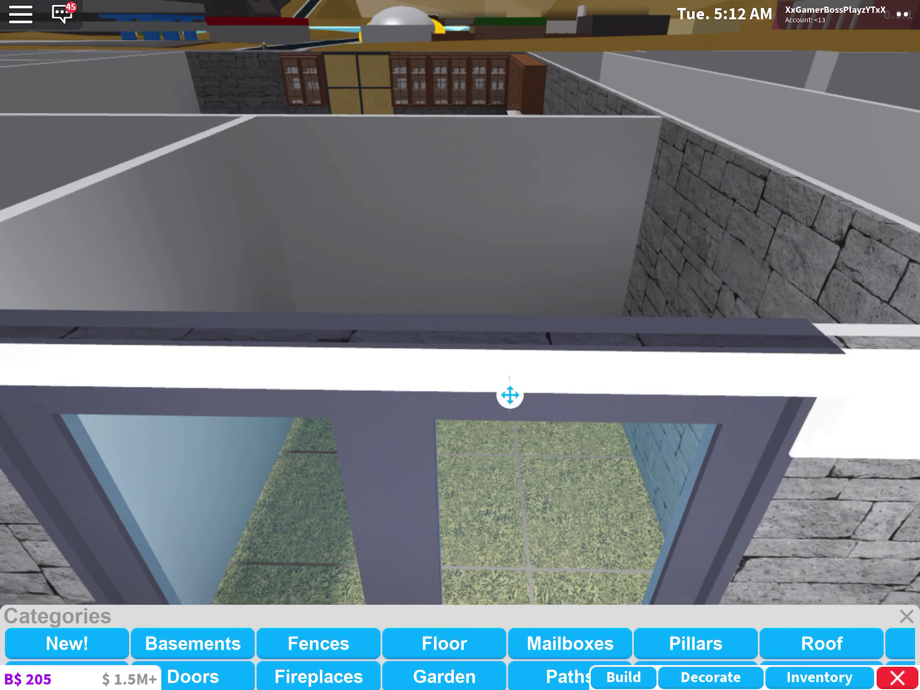
left_click(444, 613)
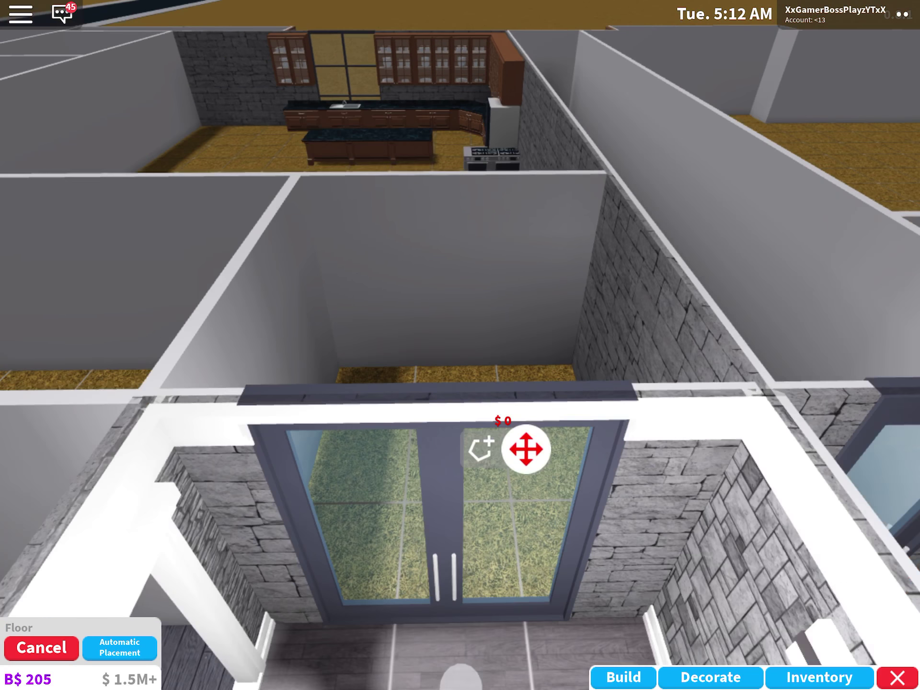
left_click_drag(431, 288, 503, 310)
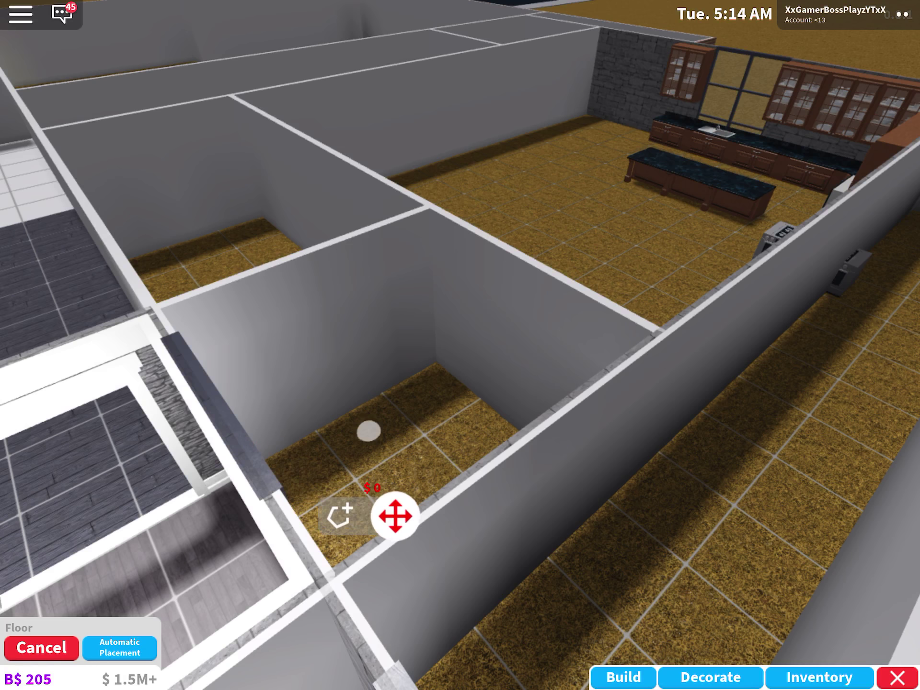
left_click(369, 430)
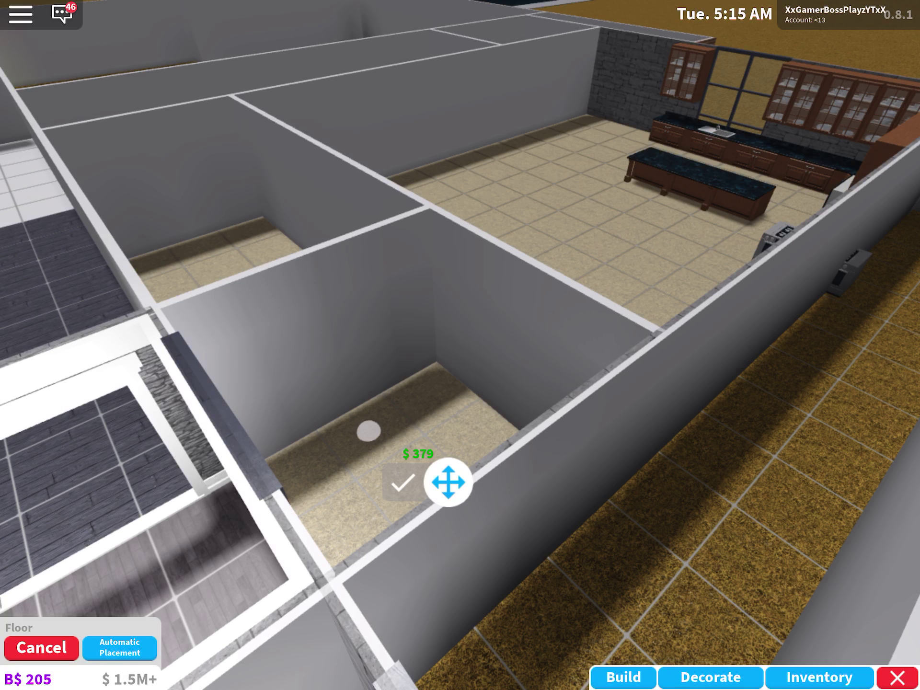
left_click(42, 648)
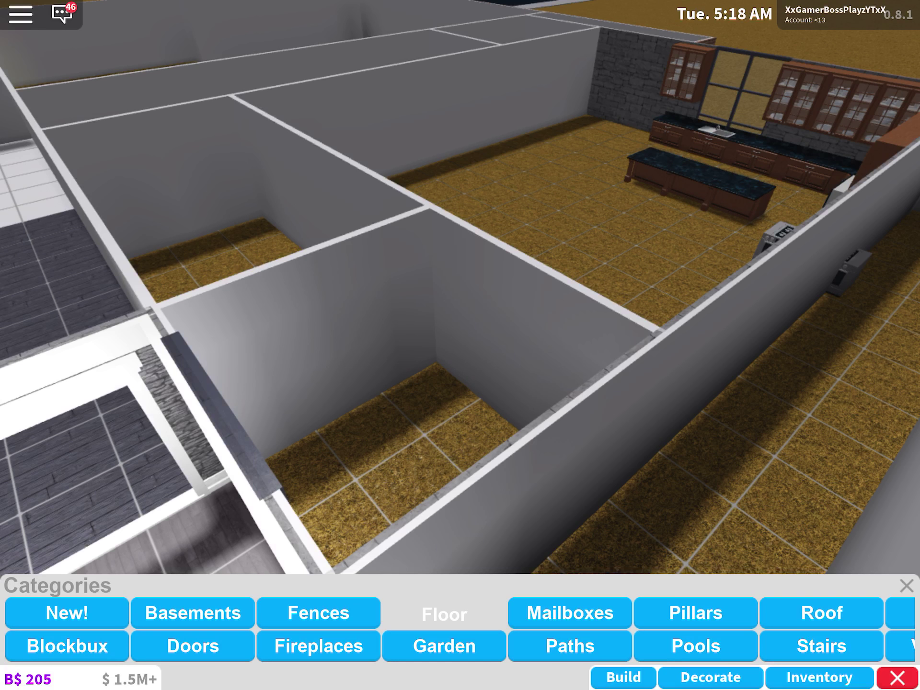
Lay out a floor starting from the small room's corner
left_click(445, 613)
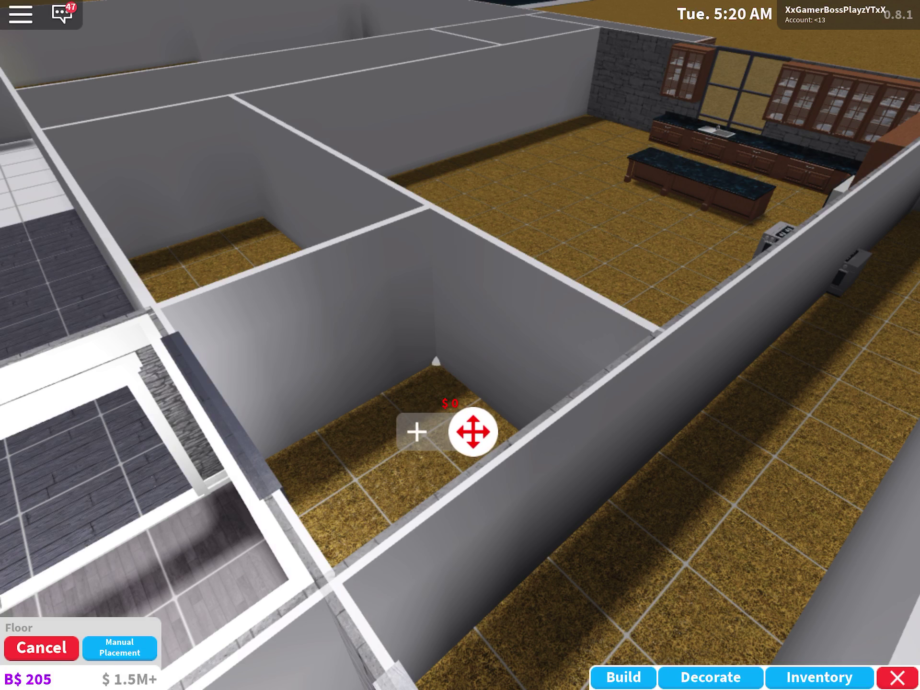
left_click(435, 359)
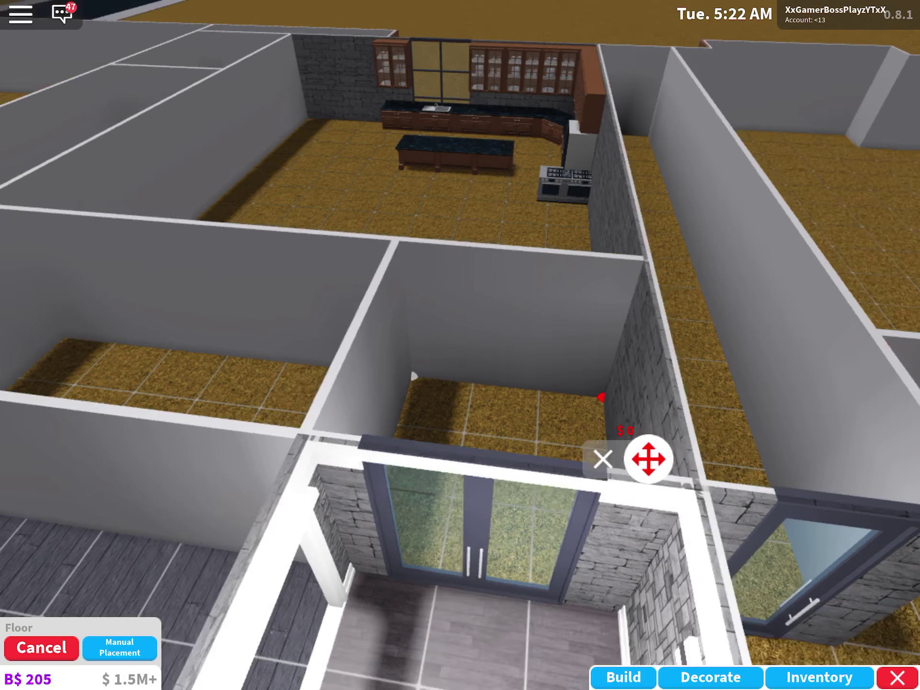
right_click(460, 345)
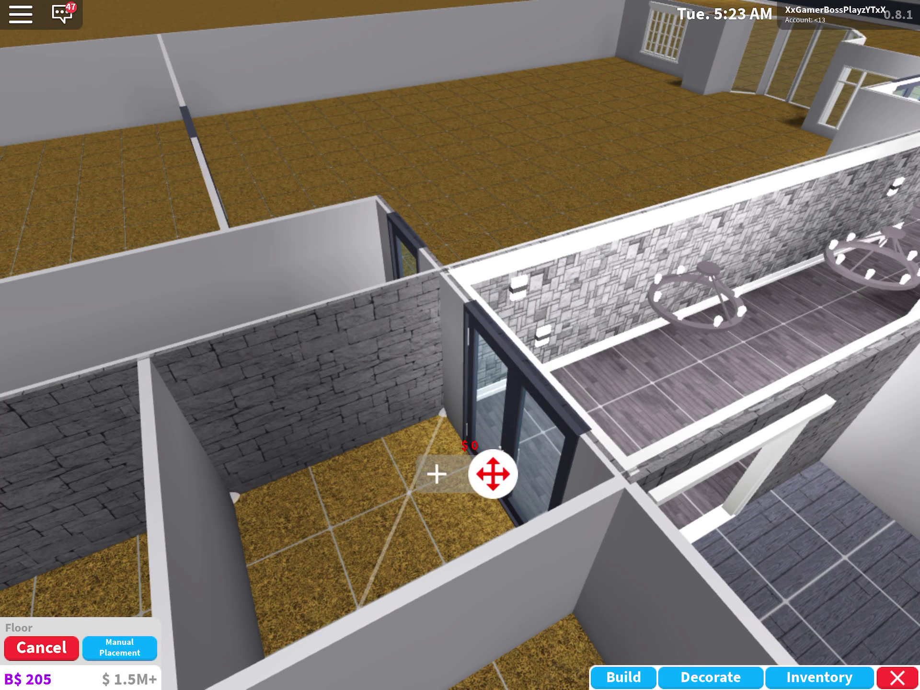
left_click_drag(460, 346, 402, 316)
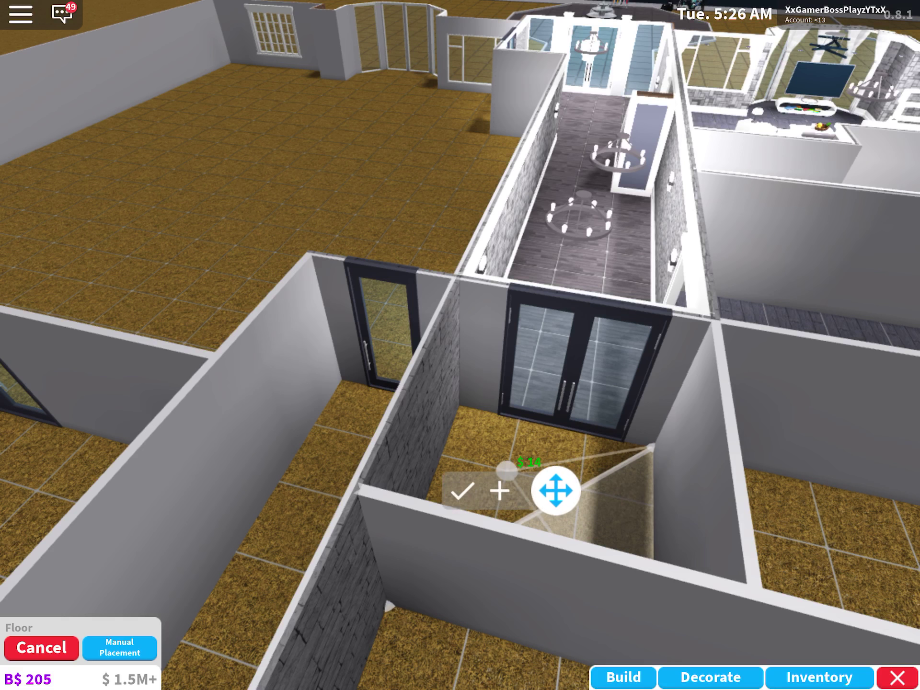
left_click(650, 503)
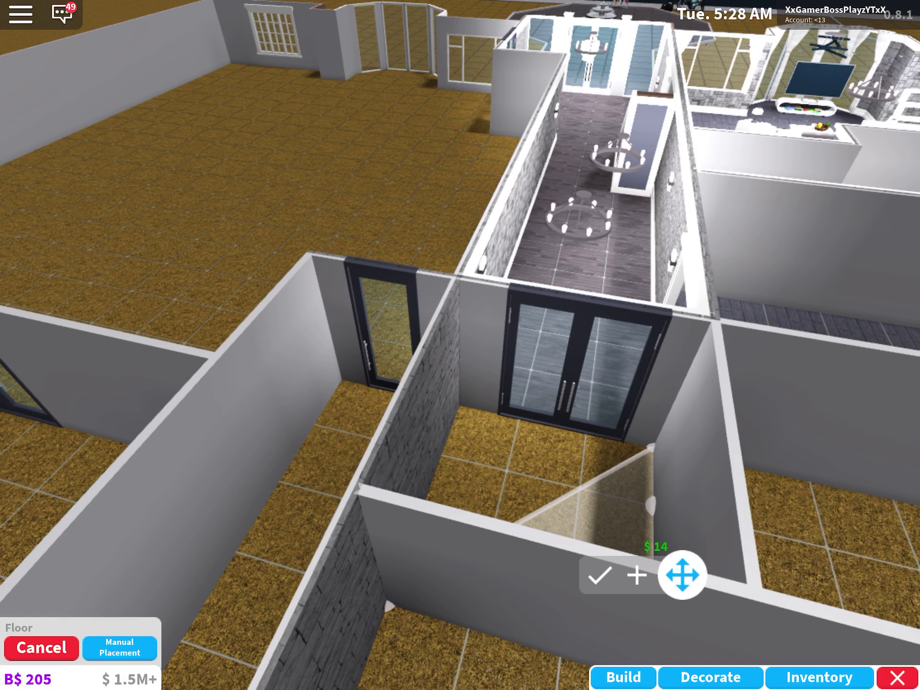
left_click(599, 574)
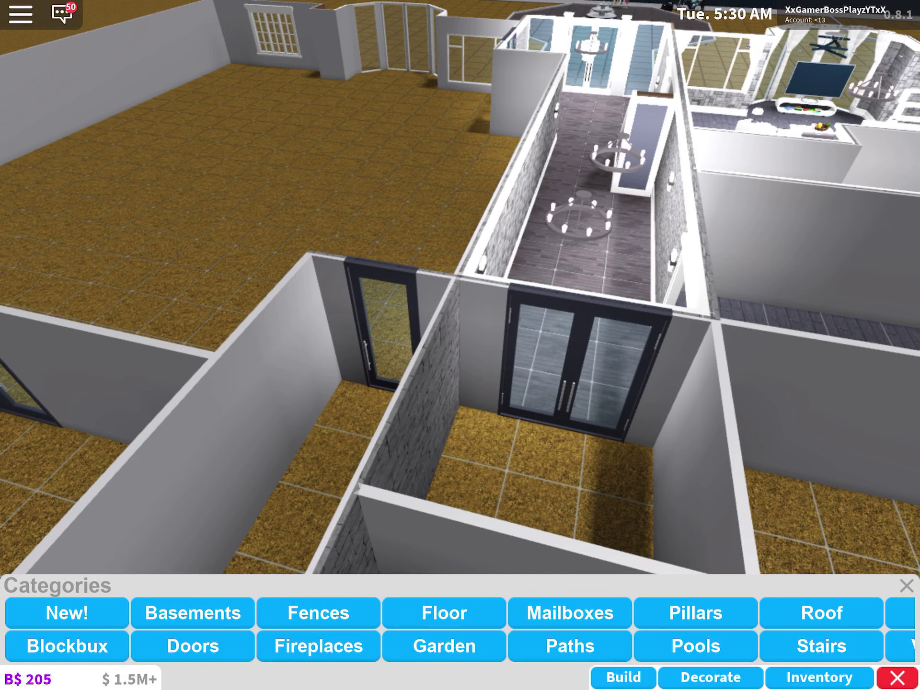
left_click(444, 612)
Begin laying floor in the small room, then cancel that attempt
left_click_drag(460, 288, 359, 360)
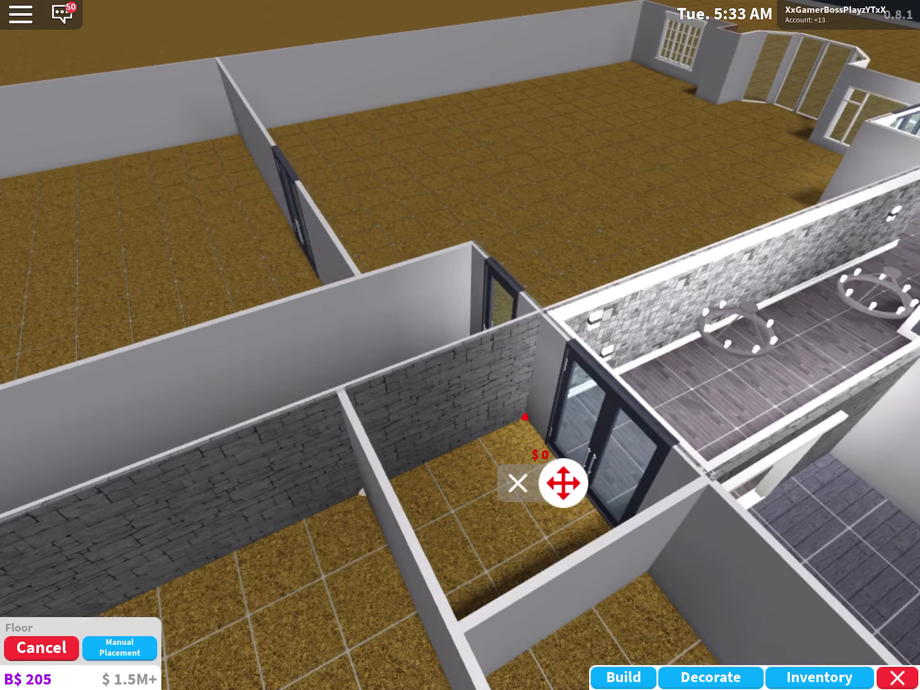
left_click_drag(647, 288, 359, 323)
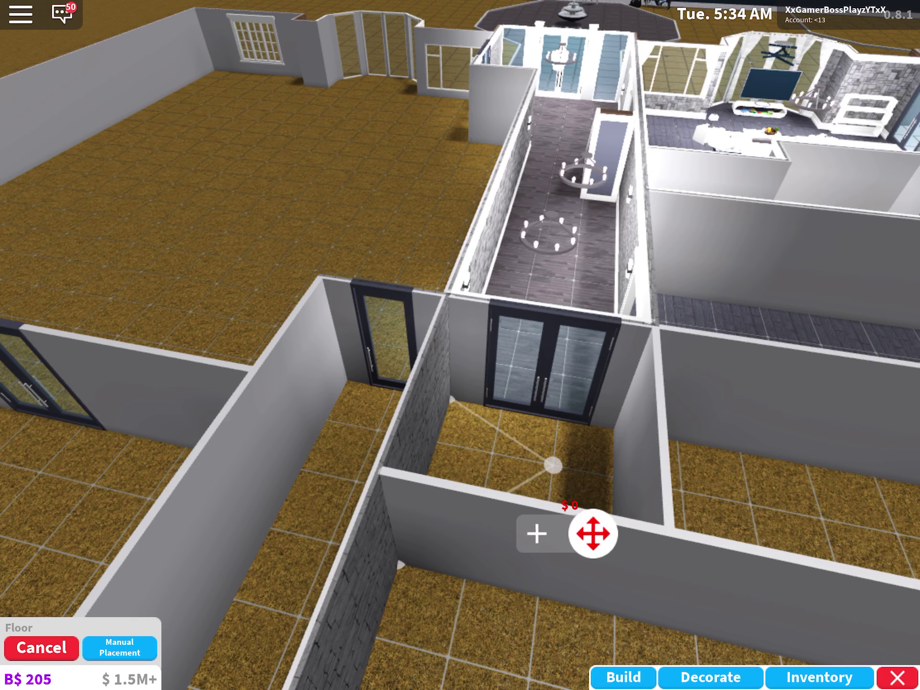
left_click(610, 491)
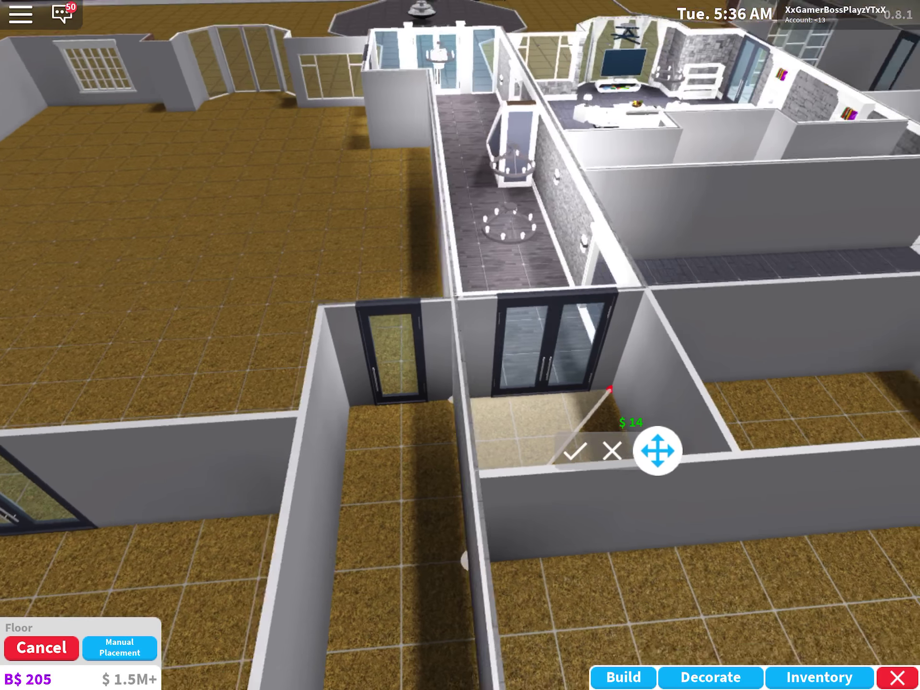
left_click_drag(646, 288, 359, 324)
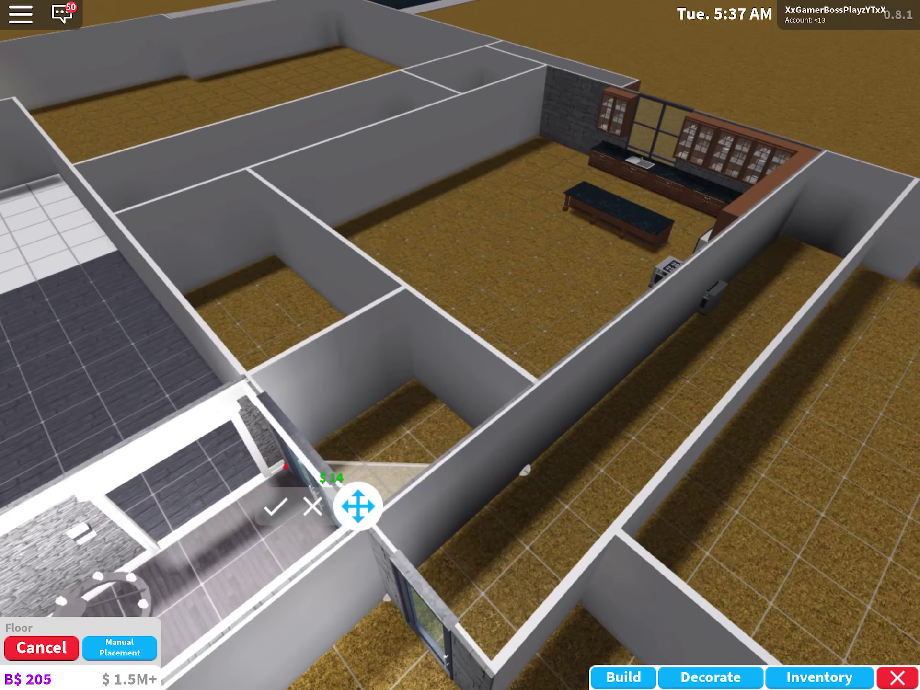
left_click_drag(646, 288, 287, 323)
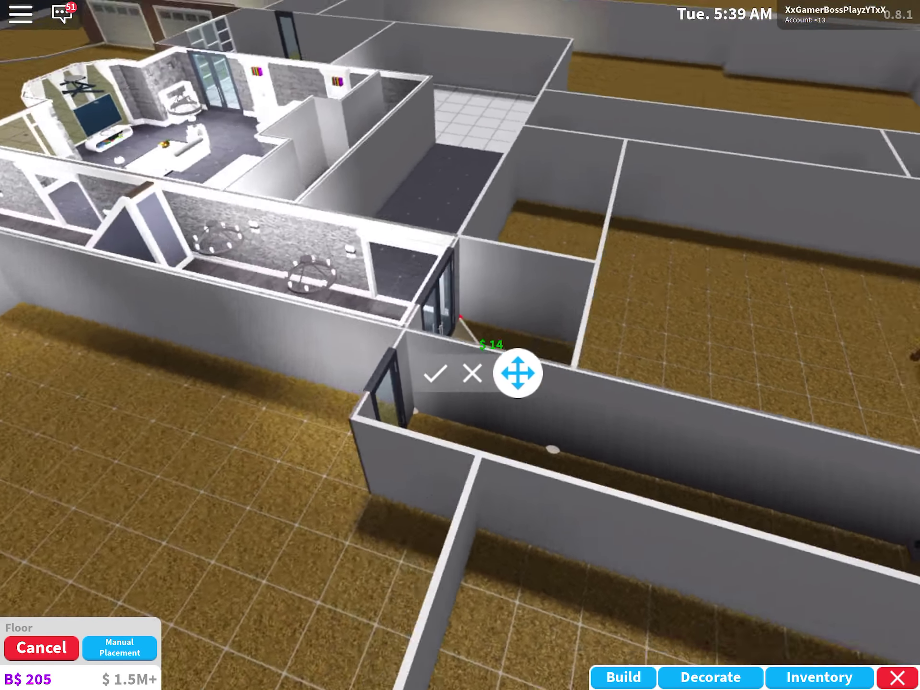
left_click_drag(647, 288, 287, 323)
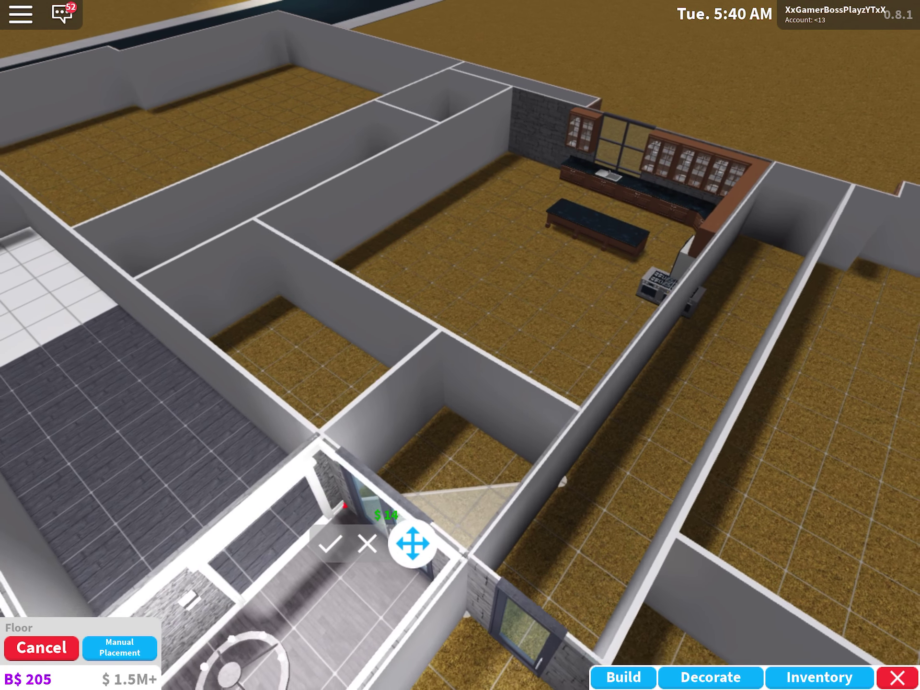
left_click_drag(431, 288, 467, 295)
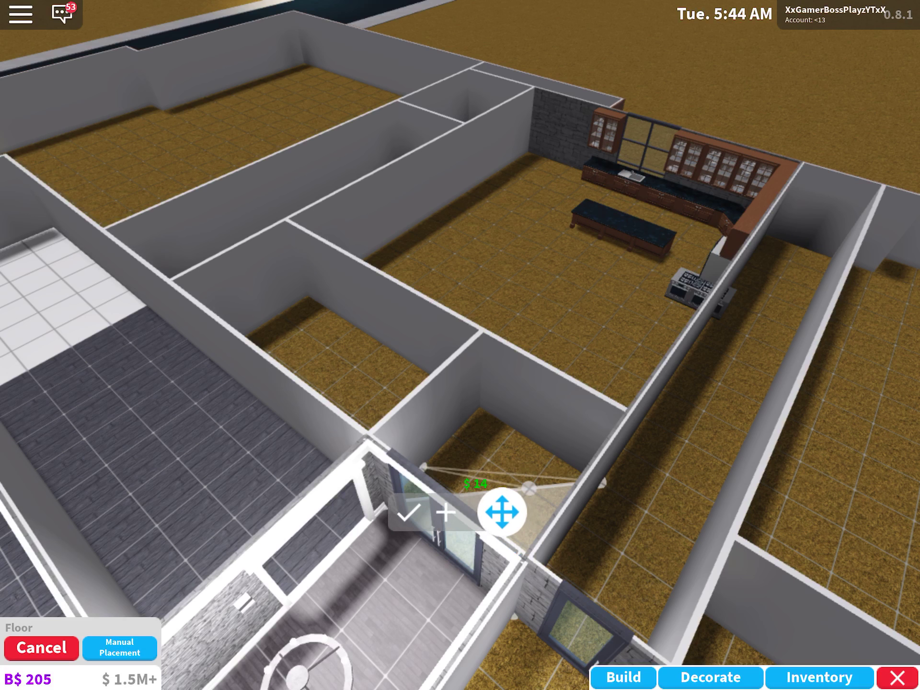
left_click(41, 647)
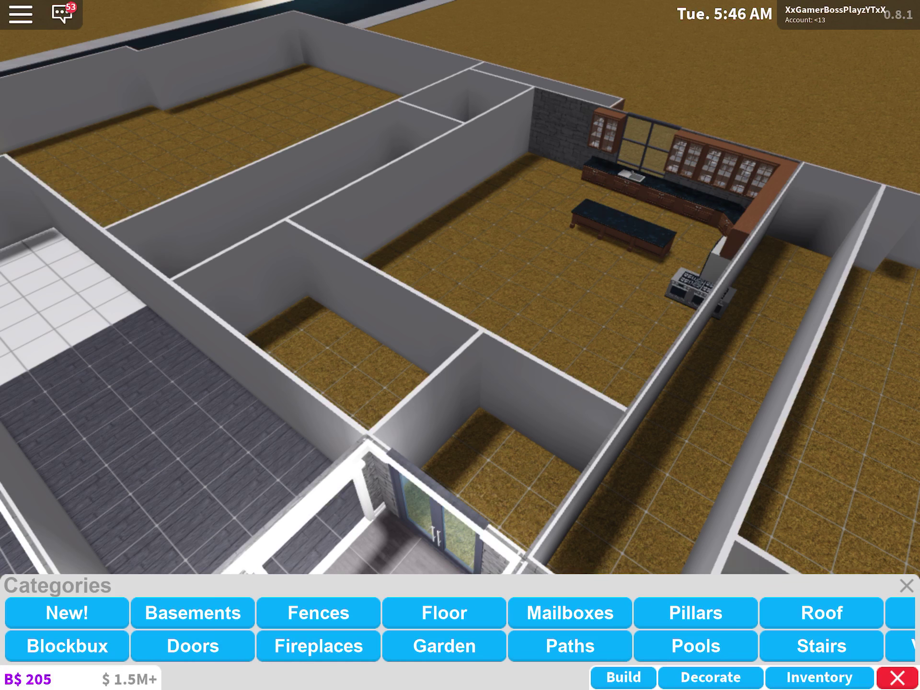
Lay a light $28 floor in the small room behind the glass doors
left_click(441, 613)
left_click(510, 394)
left_click_drag(647, 287, 576, 323)
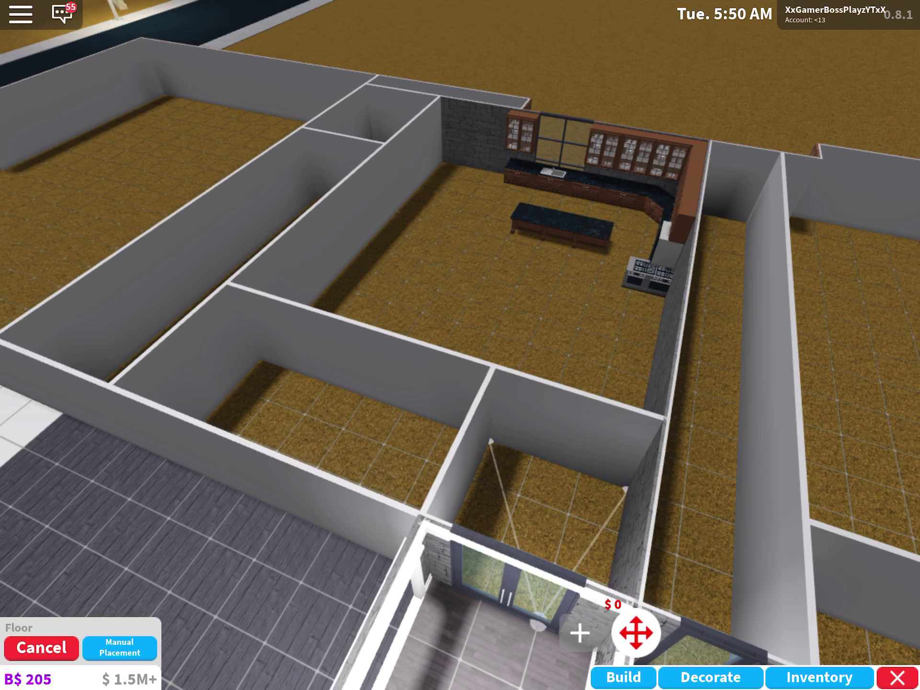
mouse_move(460, 288)
left_mouse_down()
mouse_move(359, 359)
mouse_move(432, 324)
left_mouse_up()
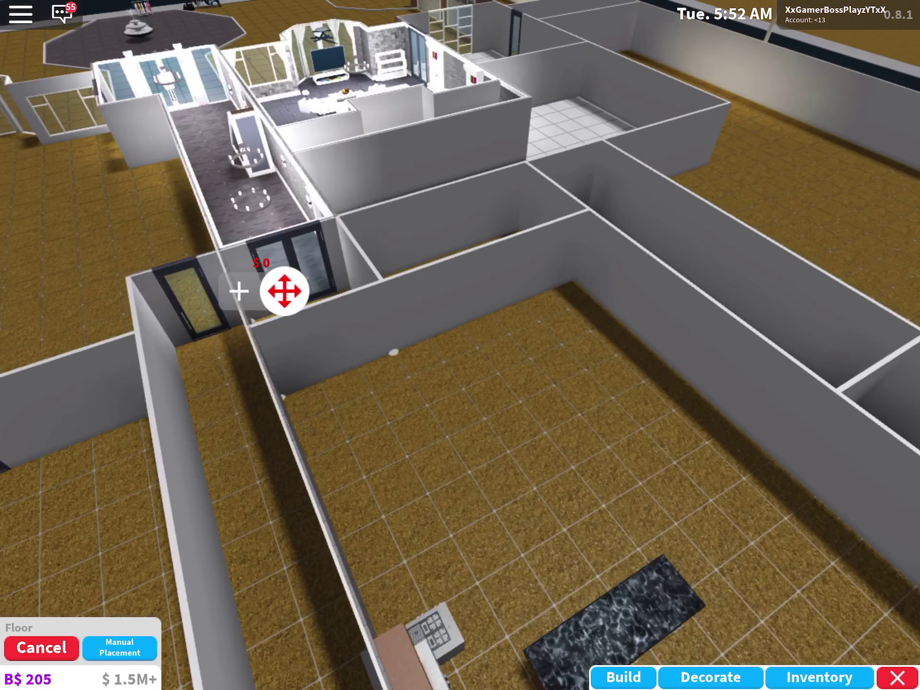
left_click_drag(460, 287, 446, 309)
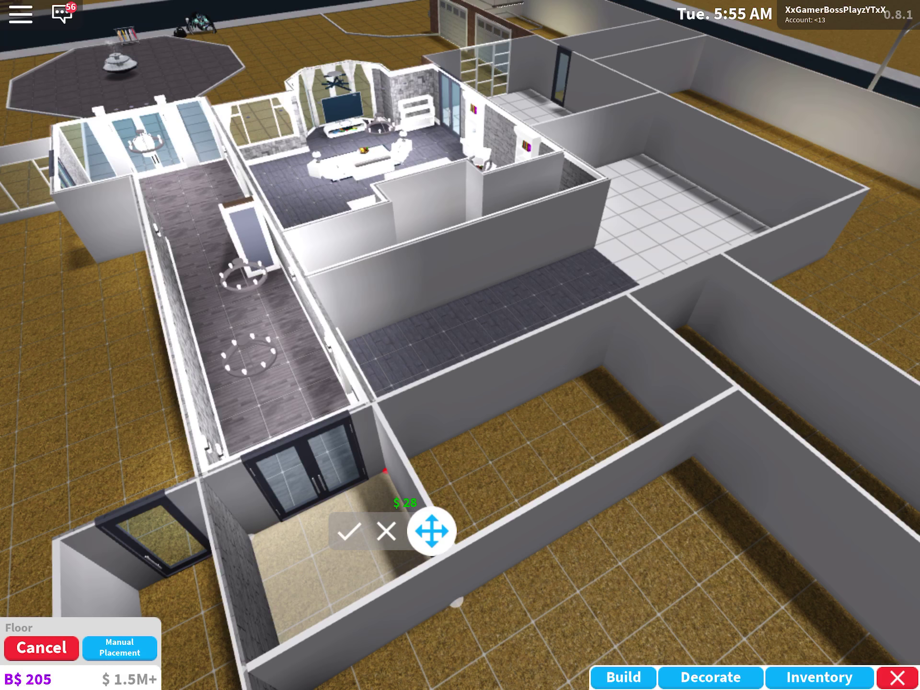
left_click(350, 532)
mouse_move(504, 288)
left_mouse_down()
mouse_move(288, 360)
mouse_move(432, 324)
left_mouse_up()
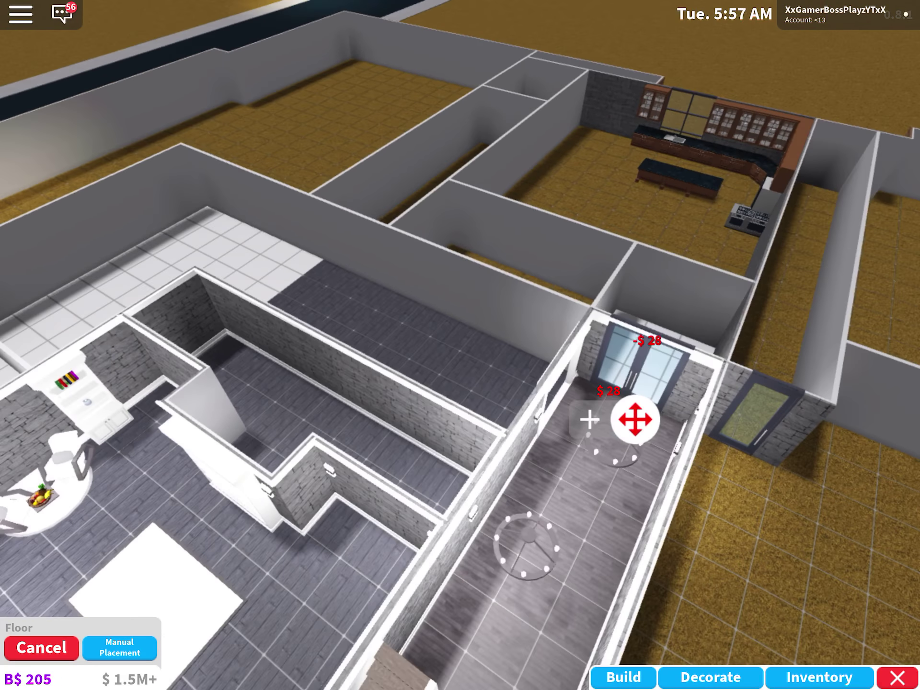
left_click(41, 657)
mouse_move(460, 288)
left_mouse_down()
mouse_move(288, 216)
mouse_move(359, 215)
mouse_move(396, 252)
mouse_move(461, 431)
left_mouse_up()
Place a $1000 Tall Glass Double Door on the small room's plain grey wall
left_click_drag(460, 360, 461, 215)
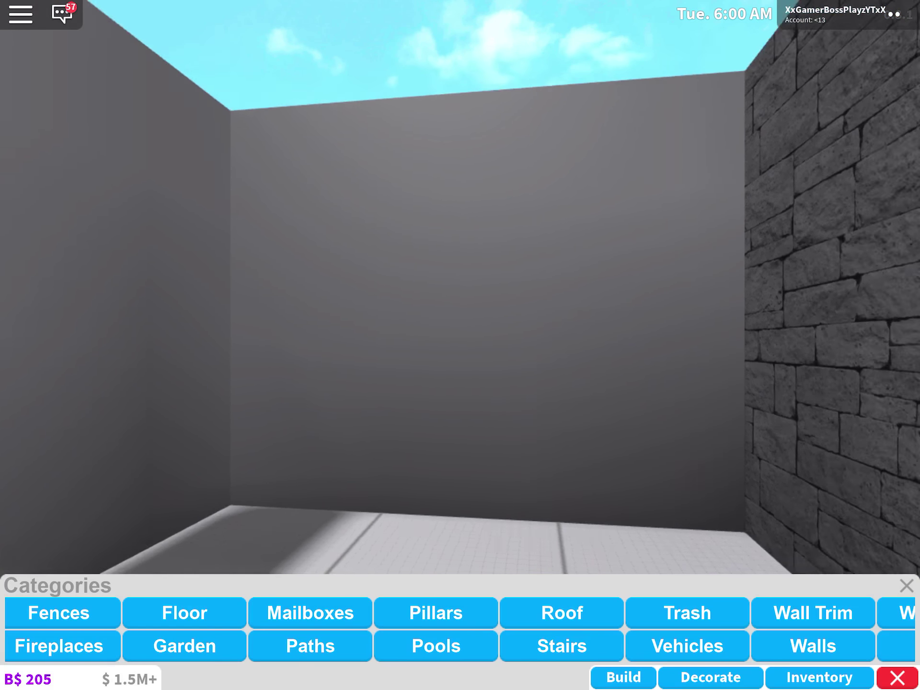
left_click_drag(460, 287, 388, 324)
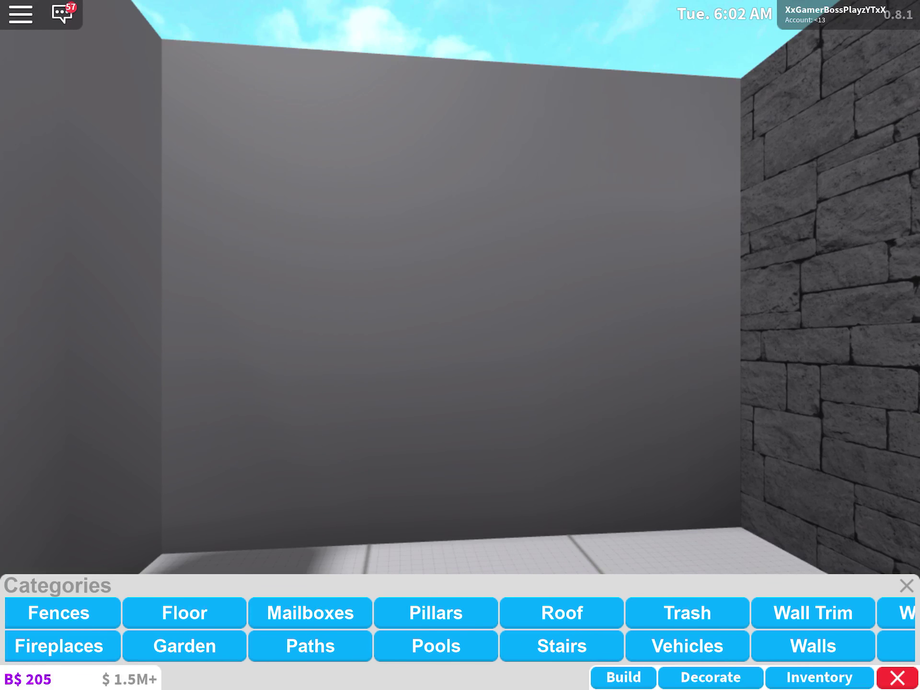
scroll(460, 629, "down", 2)
left_click(727, 645)
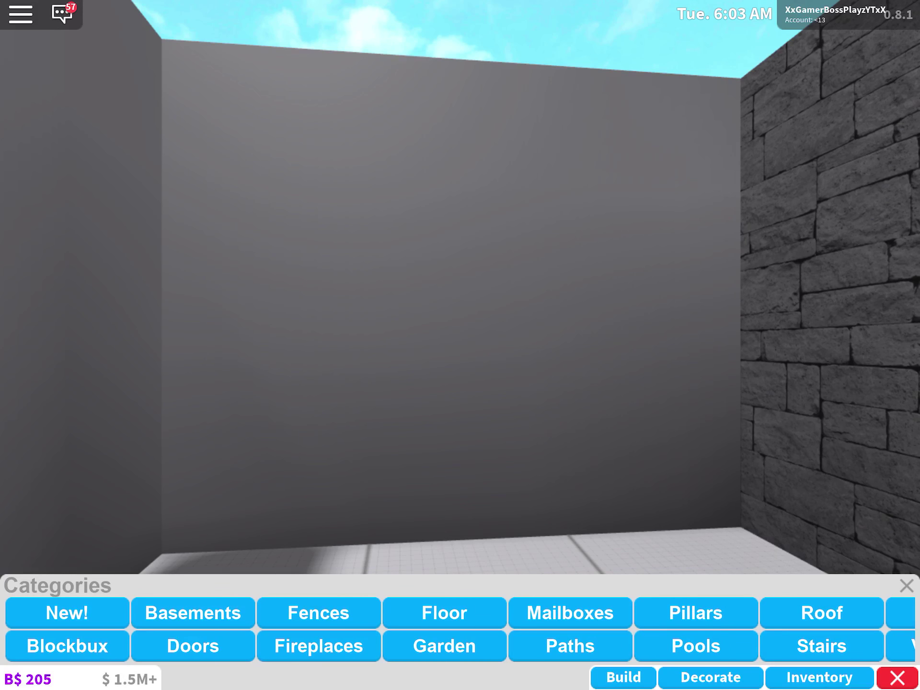
left_click(623, 677)
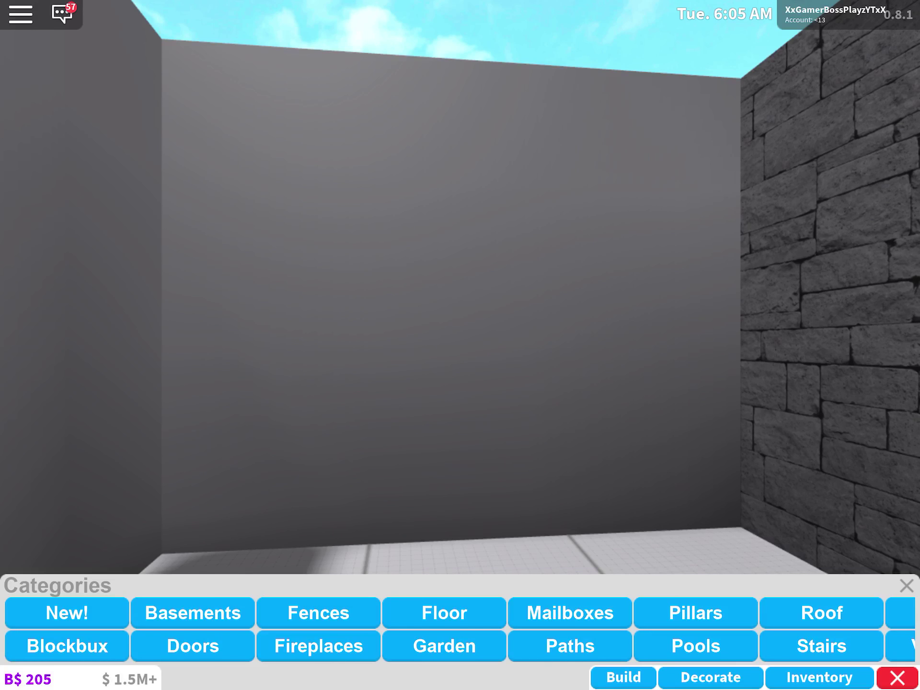
scroll(460, 629, "down", 4)
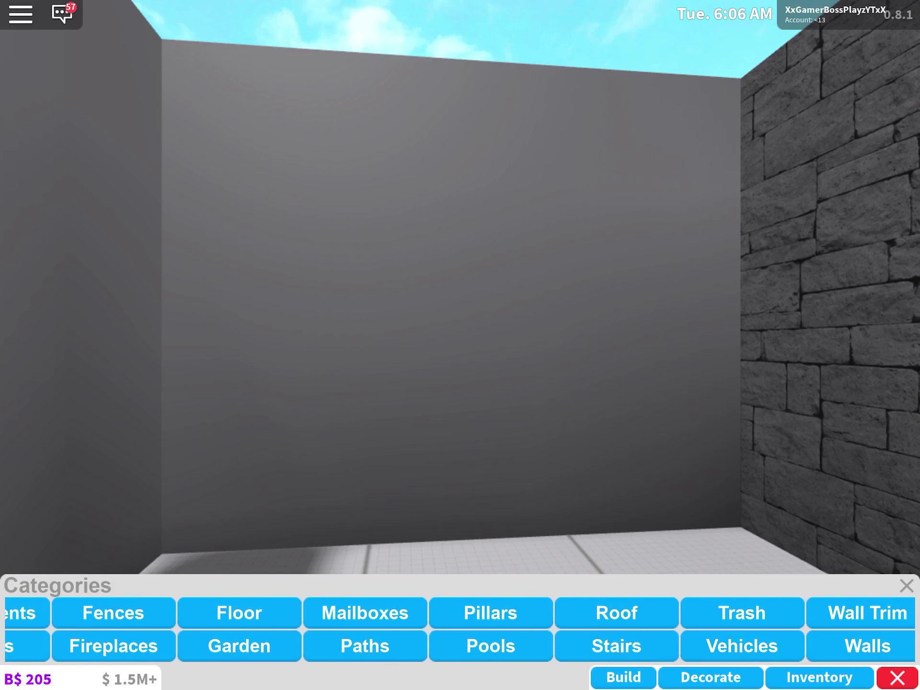
scroll(622, 629, "up", 4)
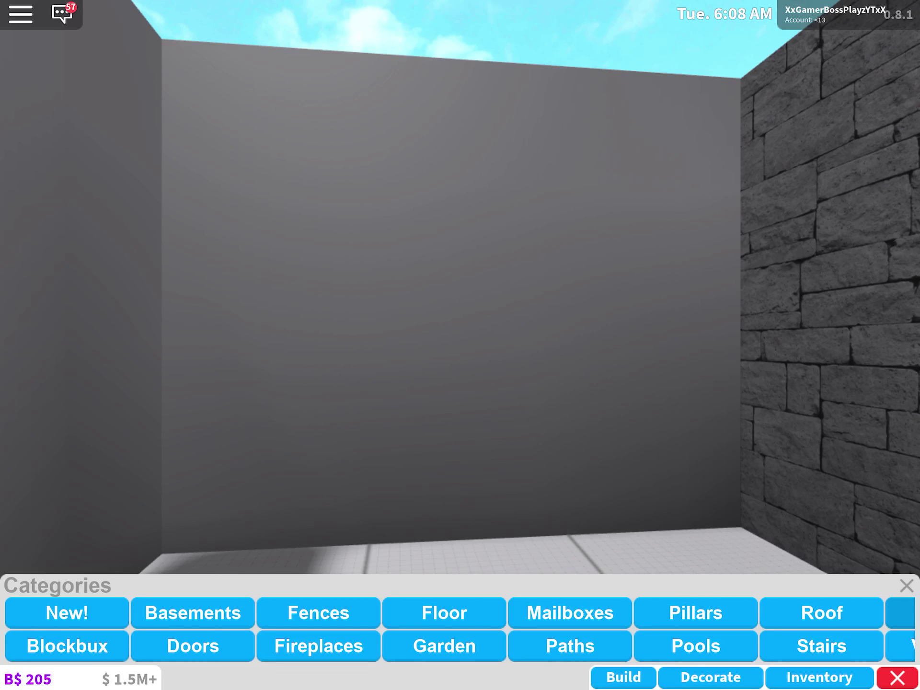
left_click(193, 645)
scroll(460, 629, "down", 5)
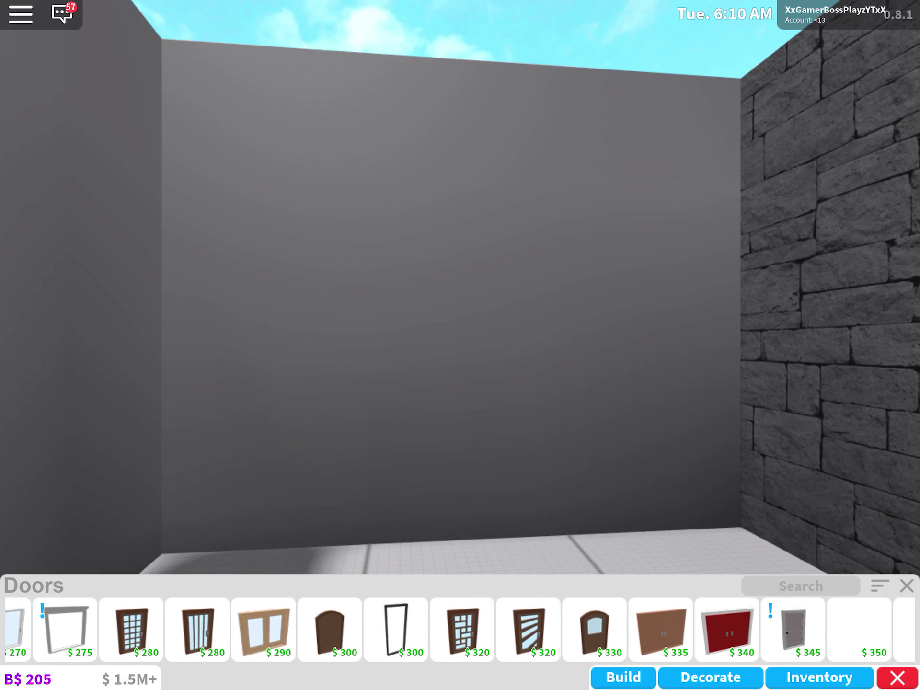
scroll(460, 629, "down", 4)
scroll(460, 629, "down", 4)
scroll(460, 629, "down", 4)
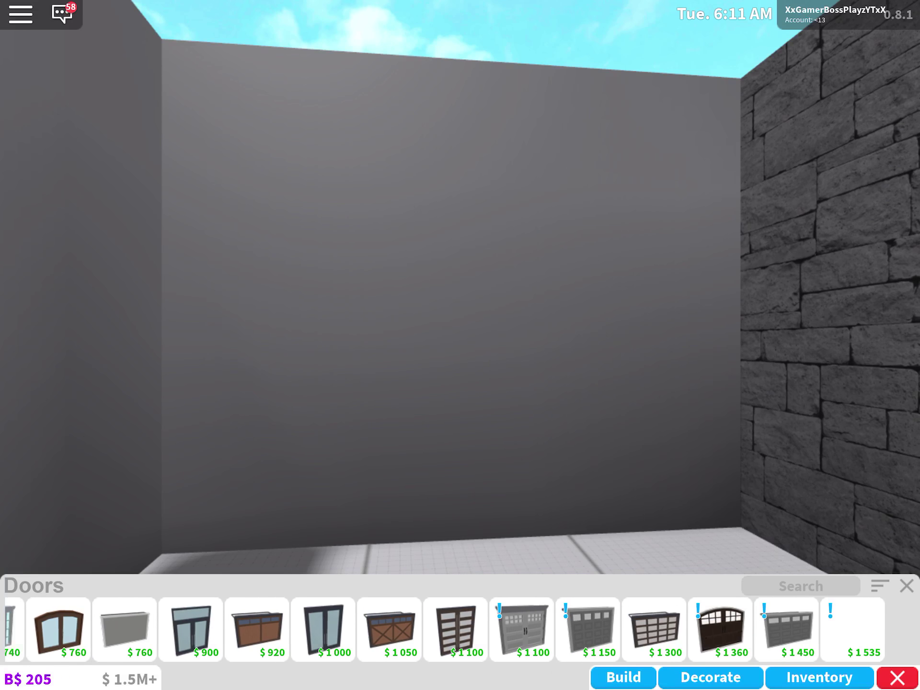
scroll(461, 629, "down", 3)
left_click(352, 629)
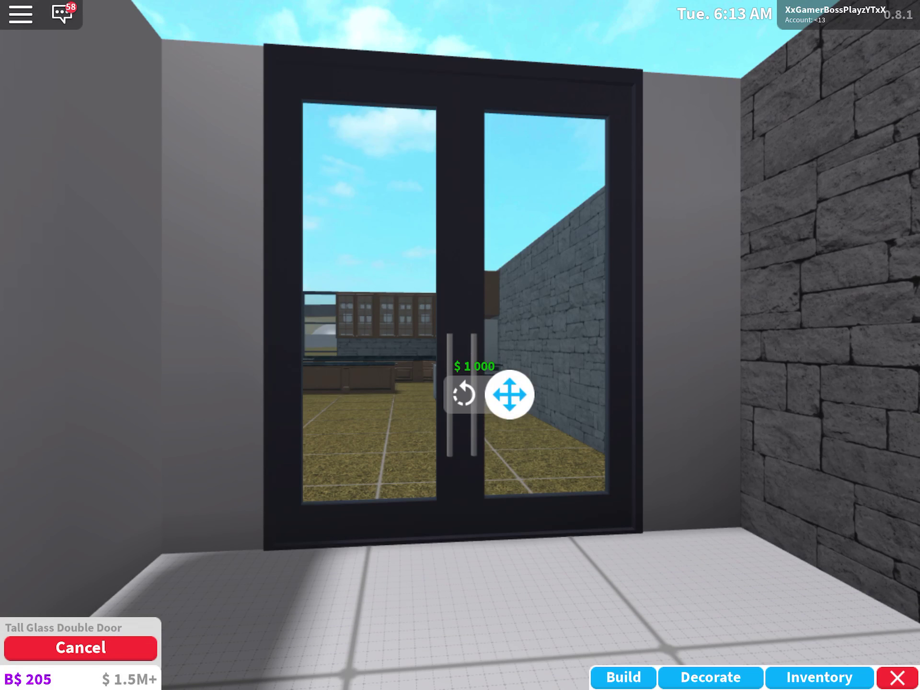
left_click(461, 302)
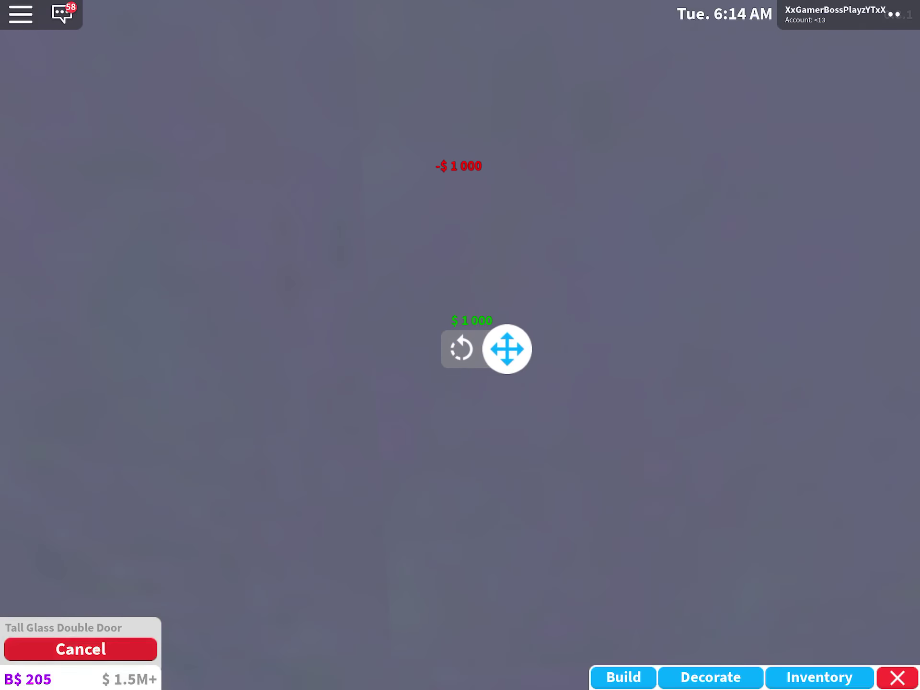
key("Escape")
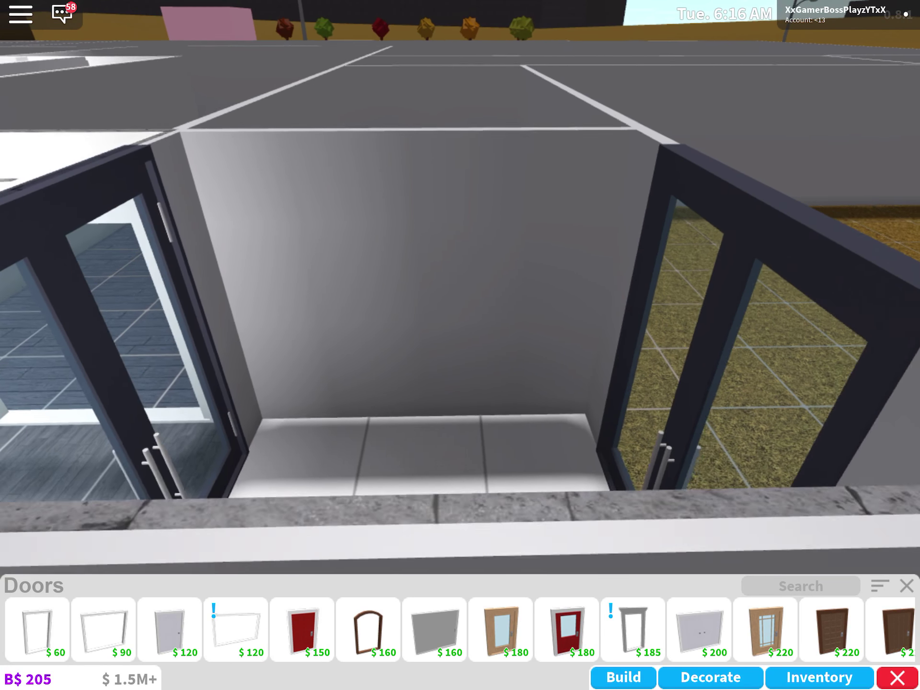
Look around the house, then bring up the windows catalog facing the bare grey wall
left_click_drag(459, 288, 217, 288)
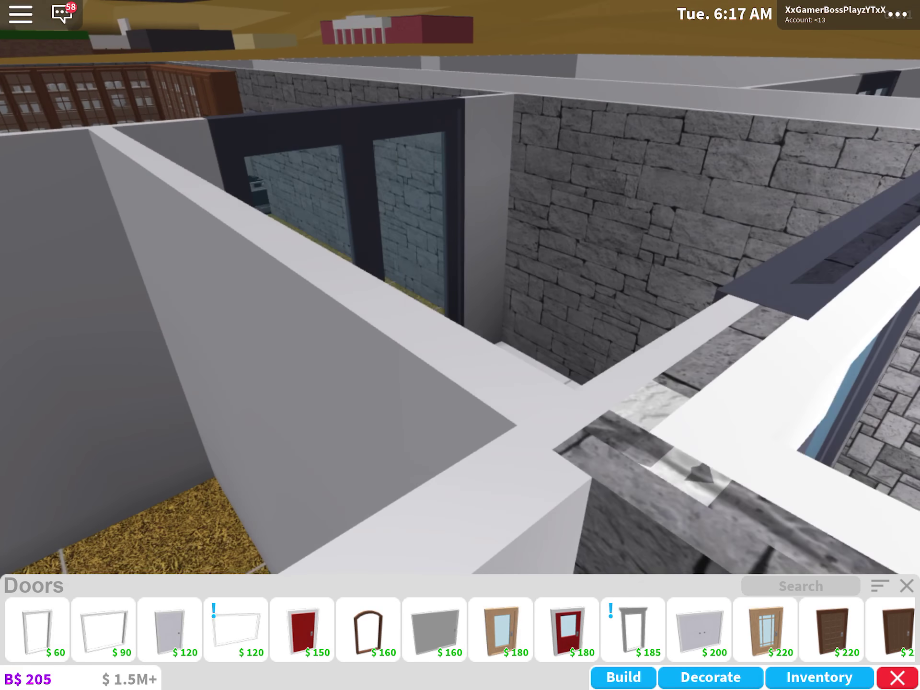
left_click_drag(460, 287, 215, 288)
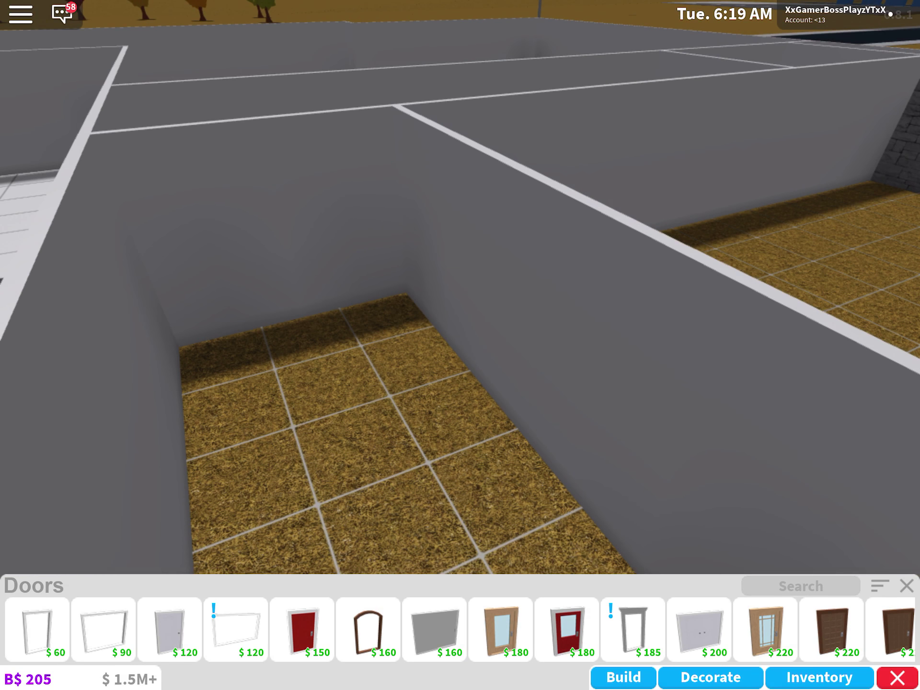
left_click_drag(461, 288, 288, 215)
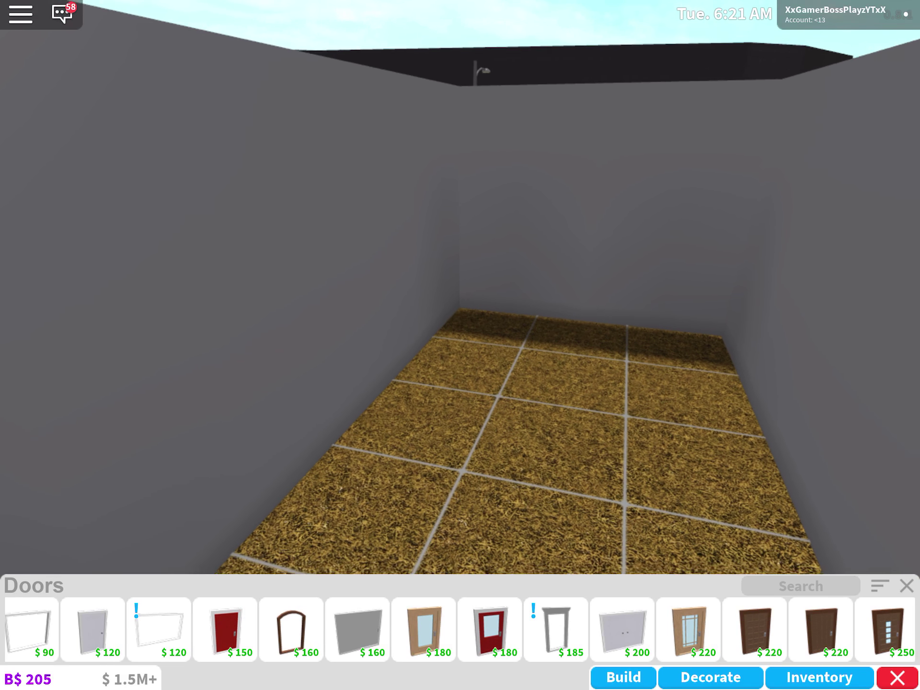
left_click(691, 288)
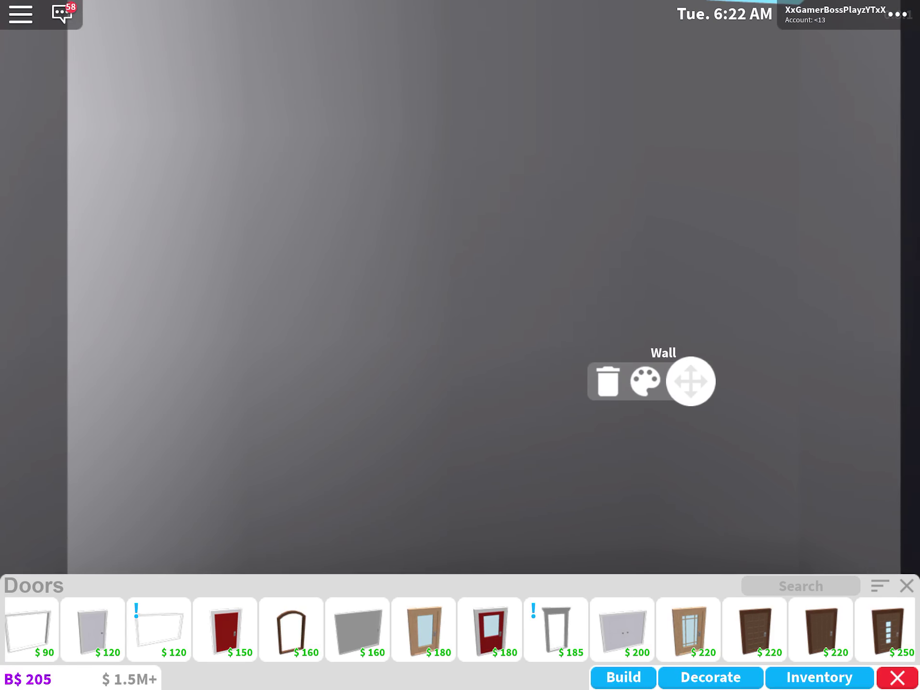
left_click(623, 677)
scroll(460, 628, "down", 2)
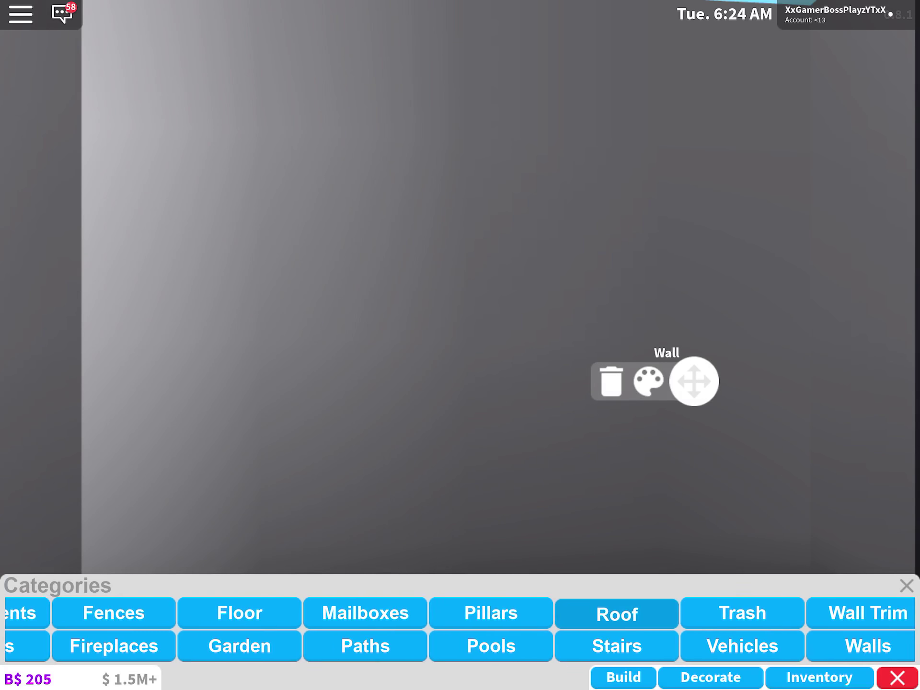
scroll(460, 629, "down", 2)
left_click(848, 612)
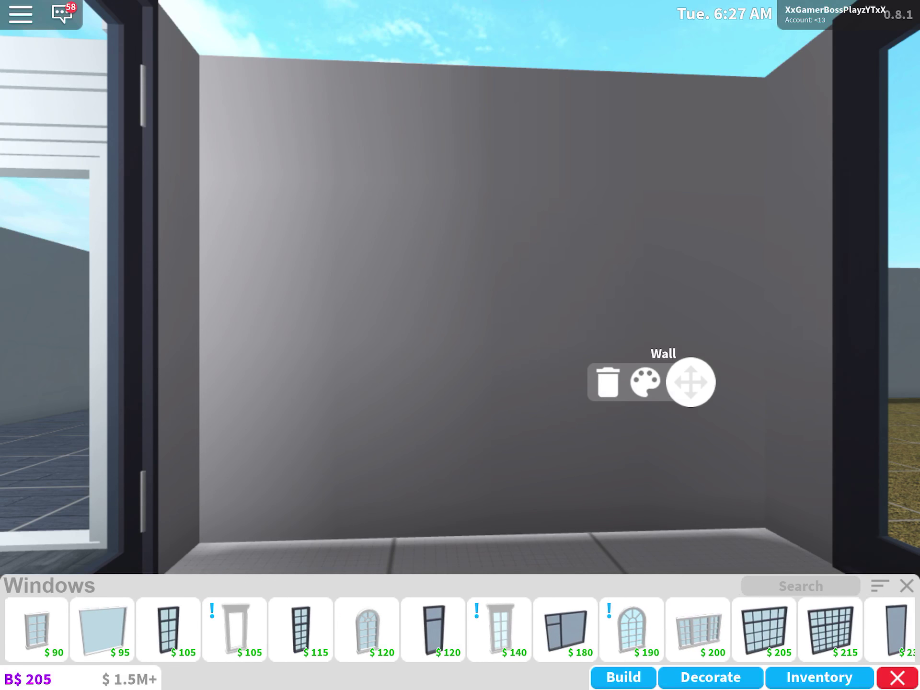
scroll(460, 629, "down", 8)
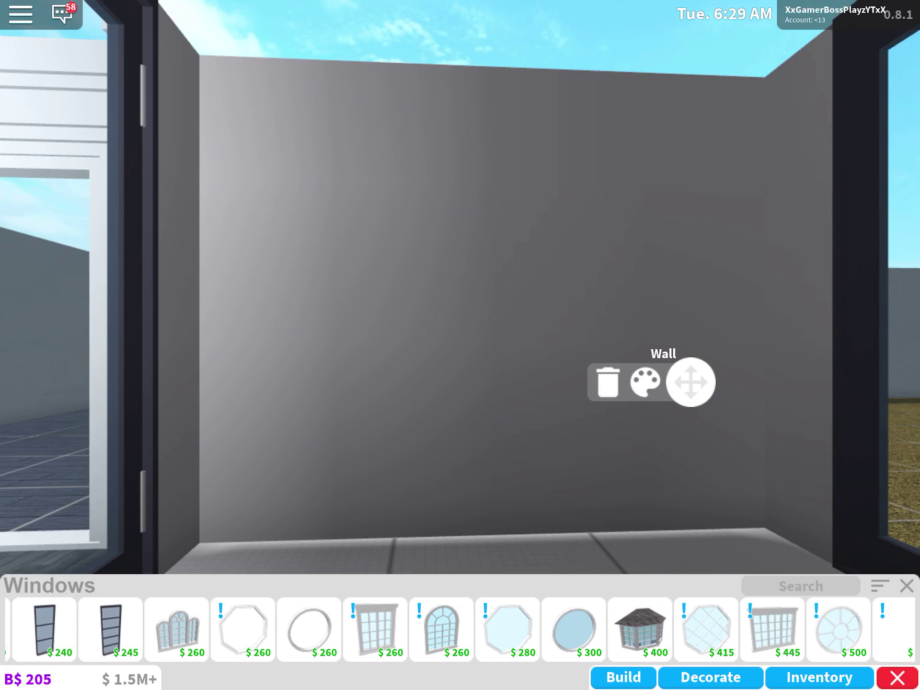
scroll(460, 629, "up", 8)
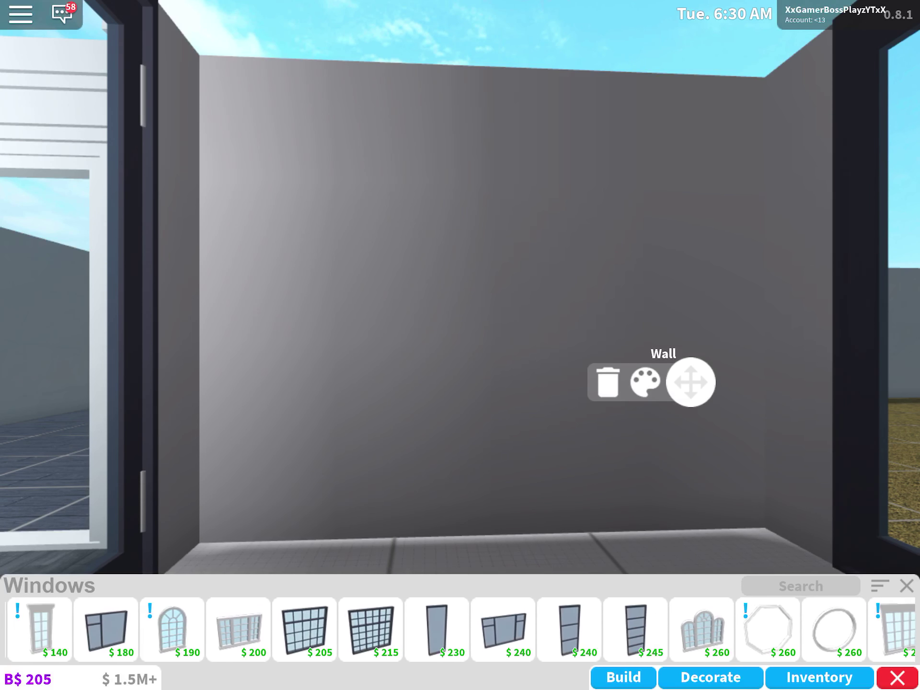
Place $240 Modern Square Windows along the small room's walls between the glass doors
left_click(566, 629)
left_click_drag(503, 388, 345, 403)
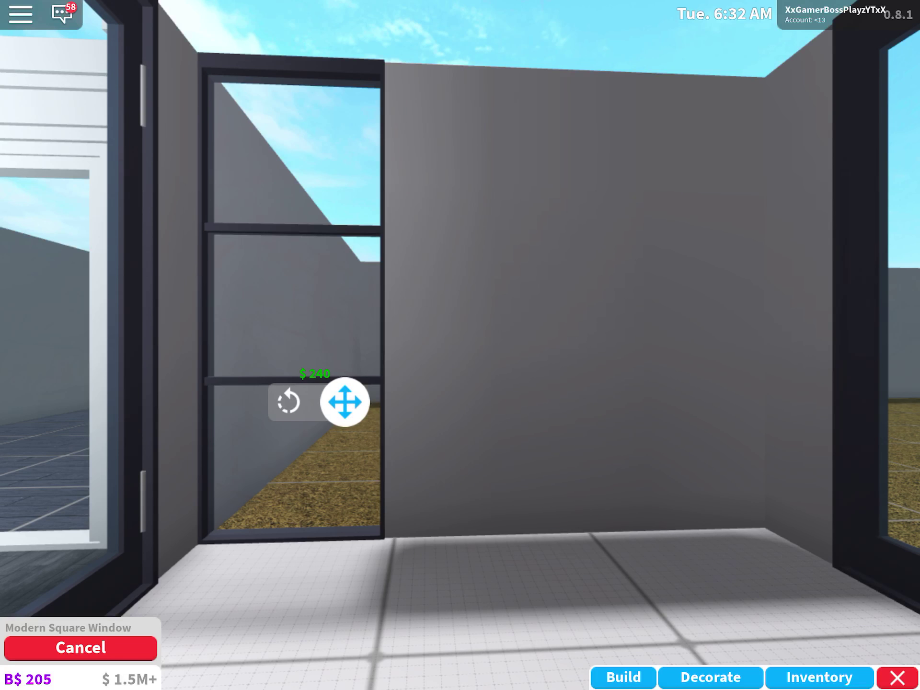
left_click_drag(458, 398, 713, 394)
left_click(519, 405)
left_click(713, 394)
left_click_drag(647, 288, 215, 287)
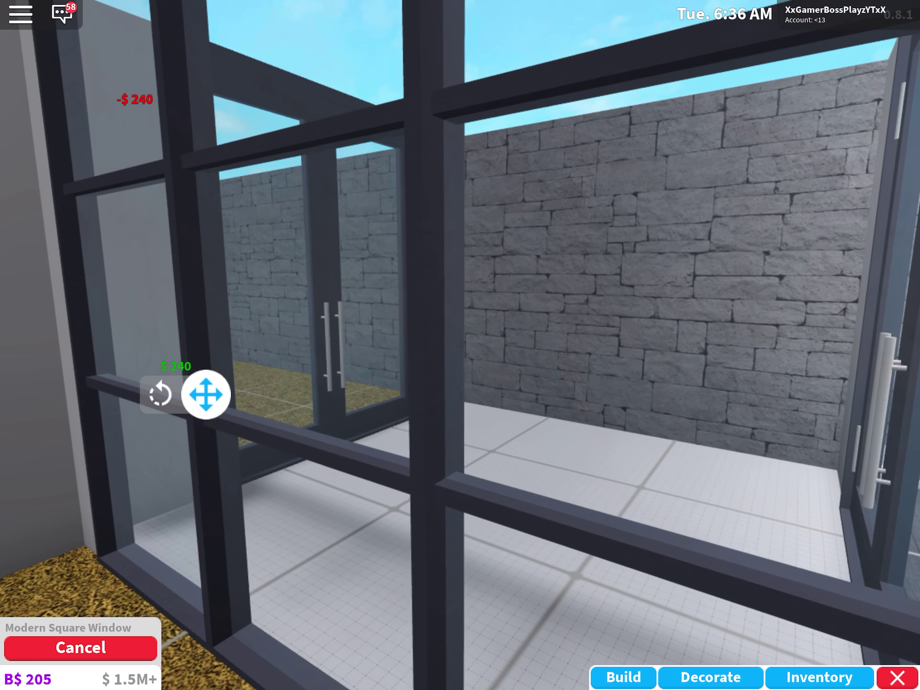
scroll(461, 345, "down", 5)
left_click_drag(460, 431, 460, 252)
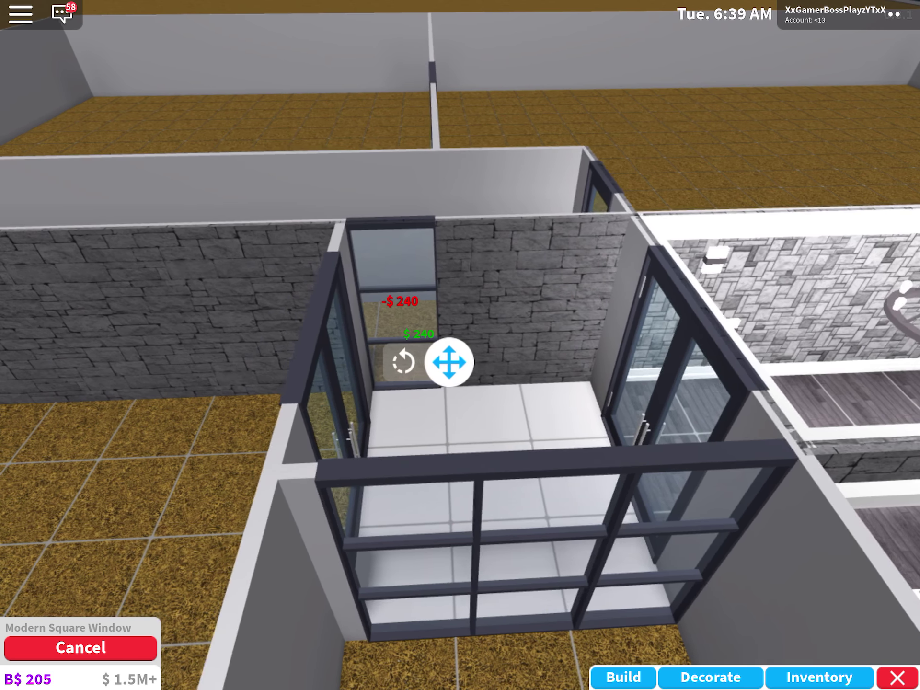
mouse_move(388, 366)
left_mouse_down()
mouse_move(548, 360)
mouse_move(590, 392)
left_mouse_up()
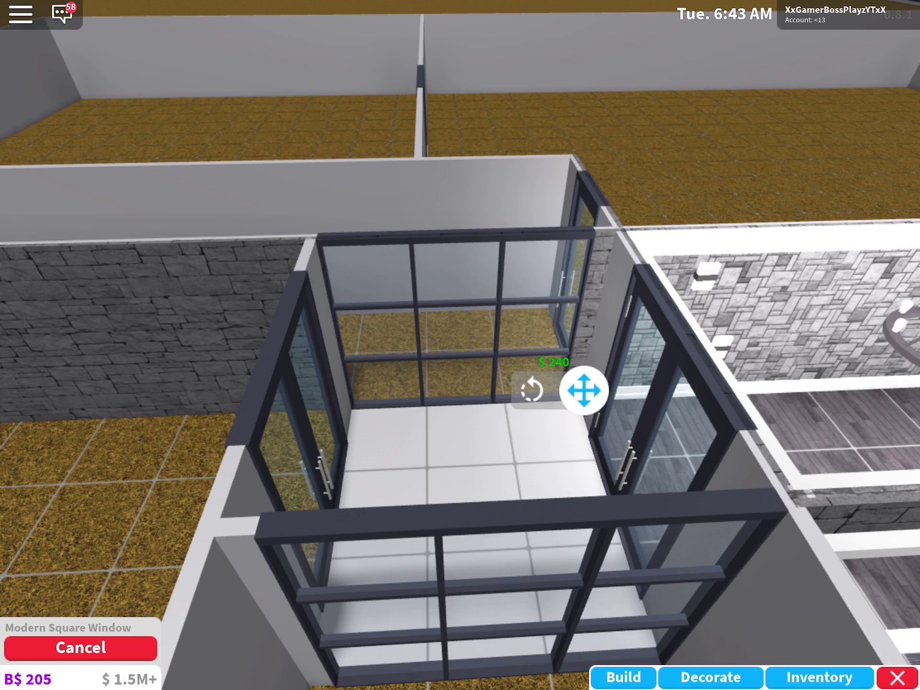
left_click(584, 391)
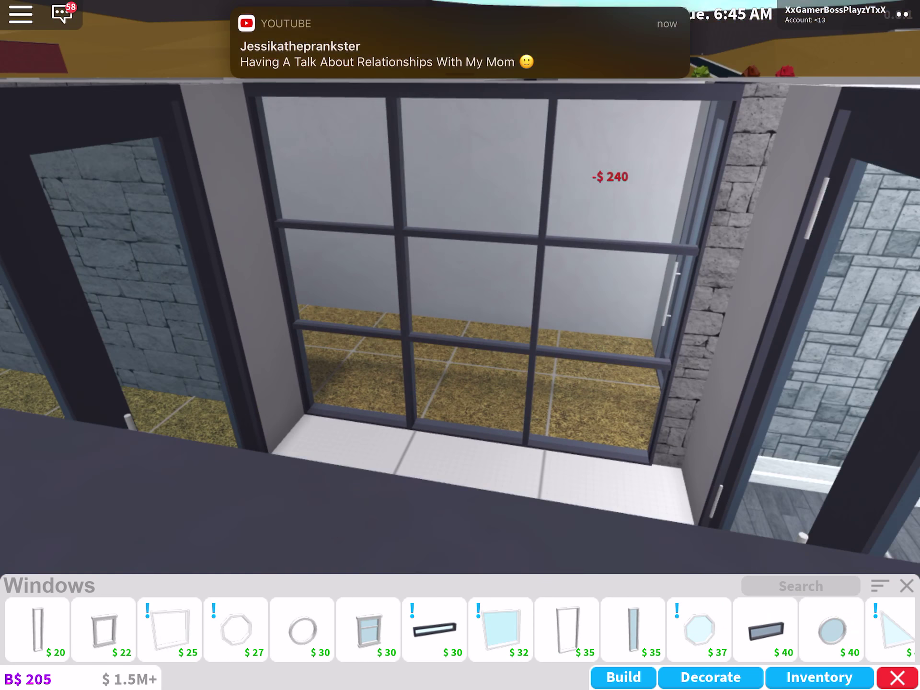
scroll(460, 324, "up", 8)
Turn the camera to the empty tiled room with French doors and select its plain grey wall
left_click_drag(460, 323, 215, 323)
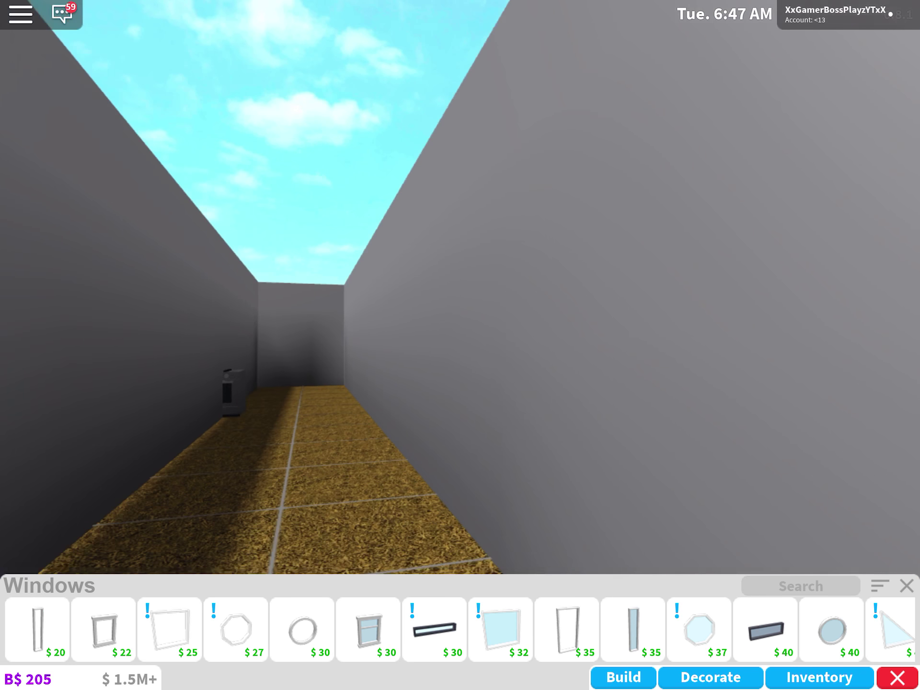
left_click_drag(460, 324, 216, 324)
left_click_drag(461, 324, 215, 323)
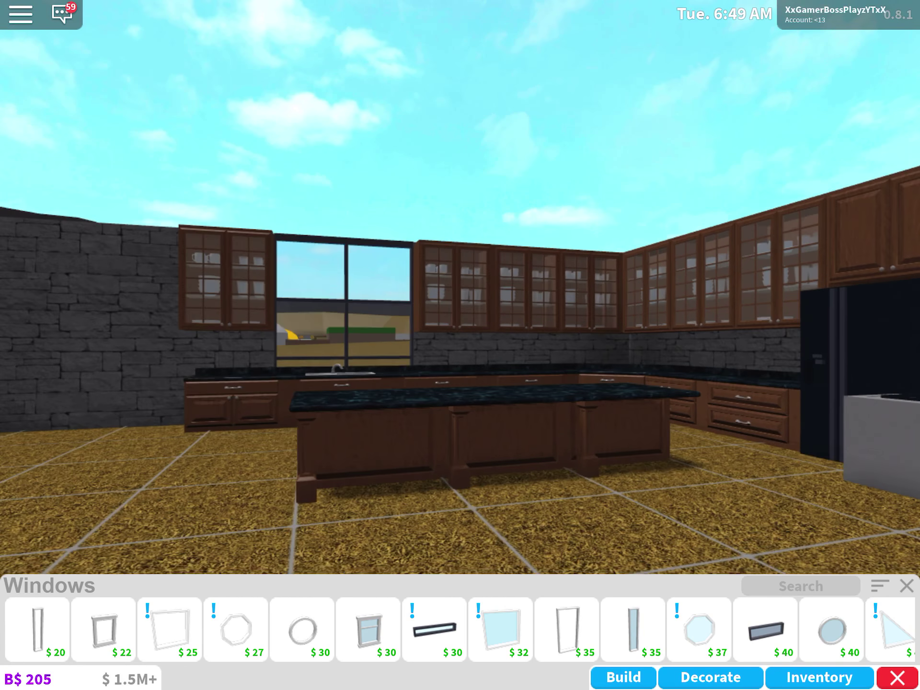
left_click_drag(460, 324, 216, 324)
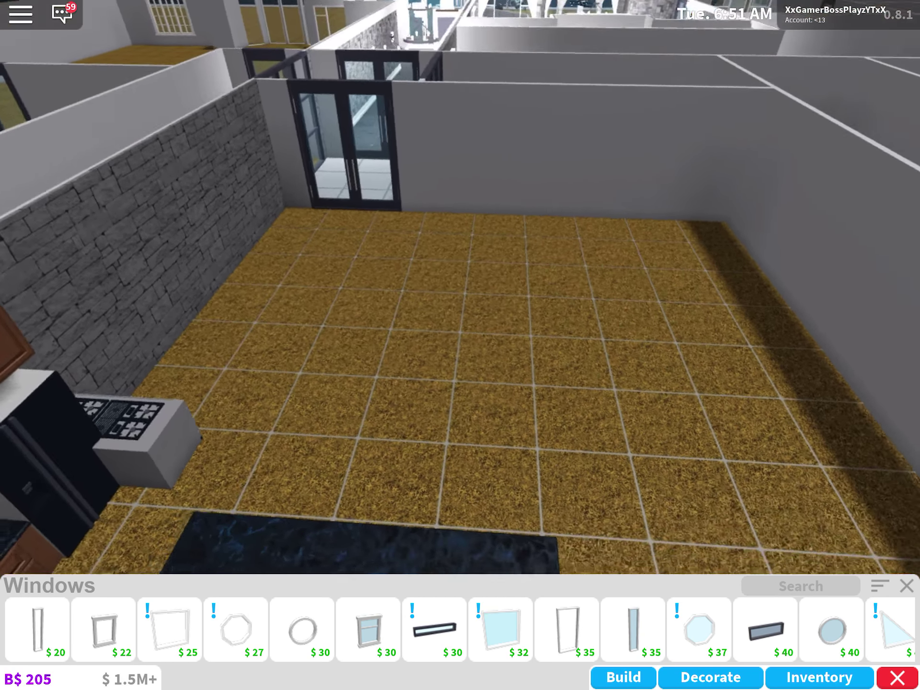
left_click_drag(460, 324, 288, 323)
left_click(512, 257)
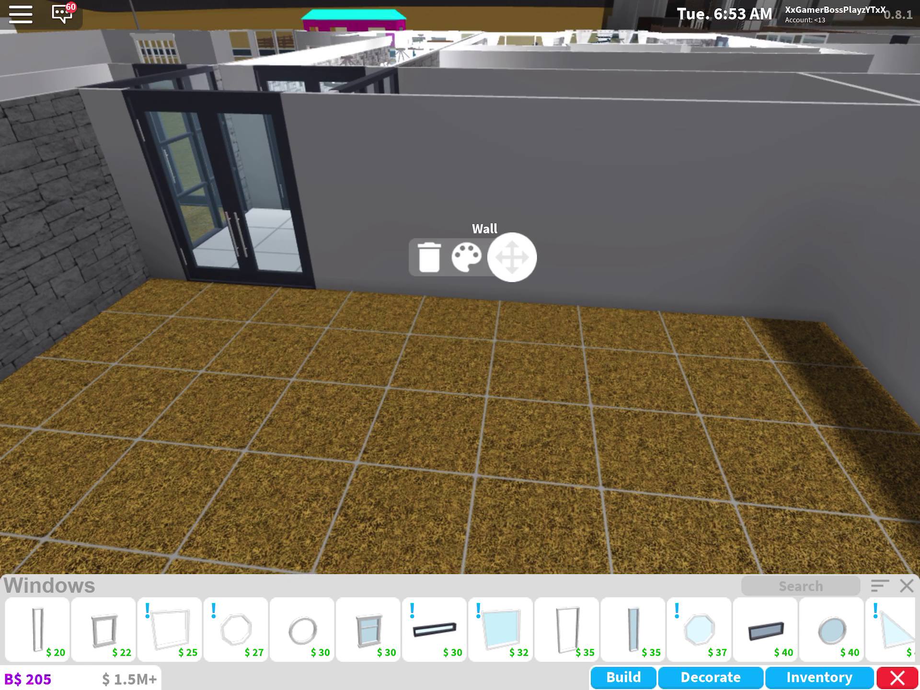
Try brick textures on the wall, then apply and confirm Irregular Stone
left_click(465, 257)
left_click(560, 245)
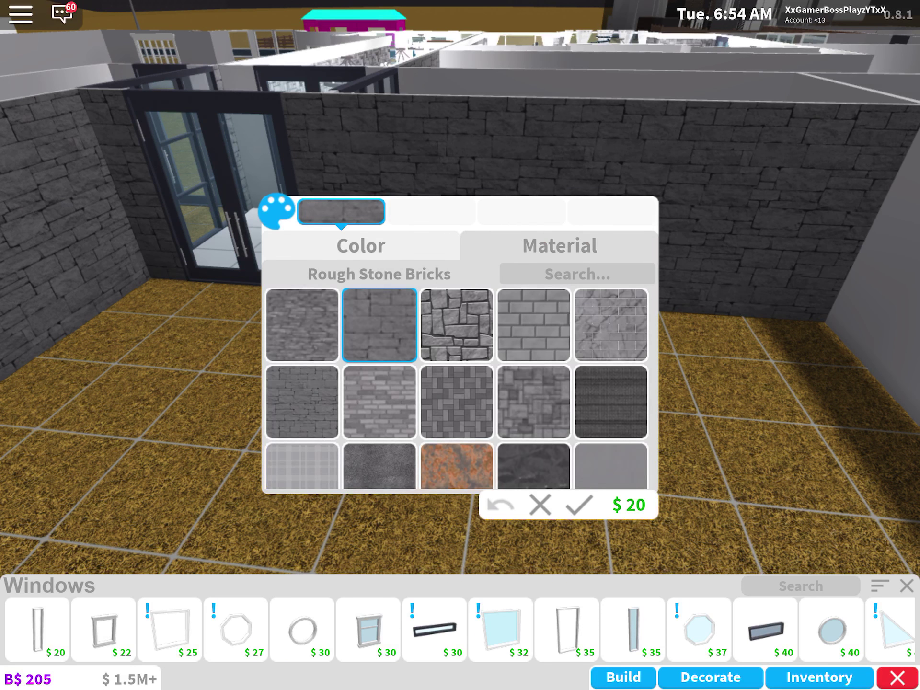
left_click(457, 325)
left_click(611, 324)
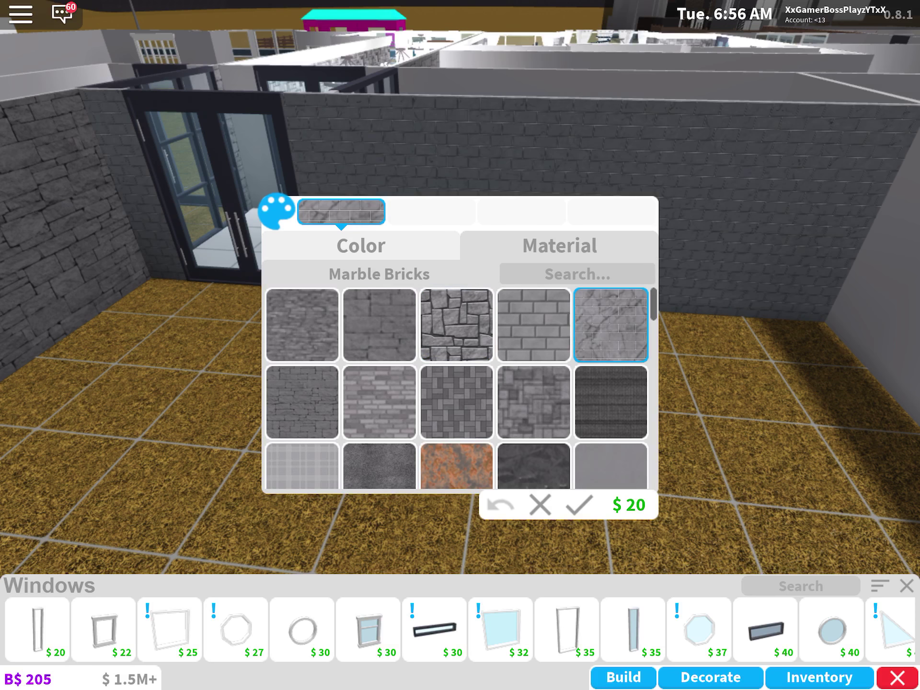
scroll(461, 388, "down", 1)
left_click(533, 392)
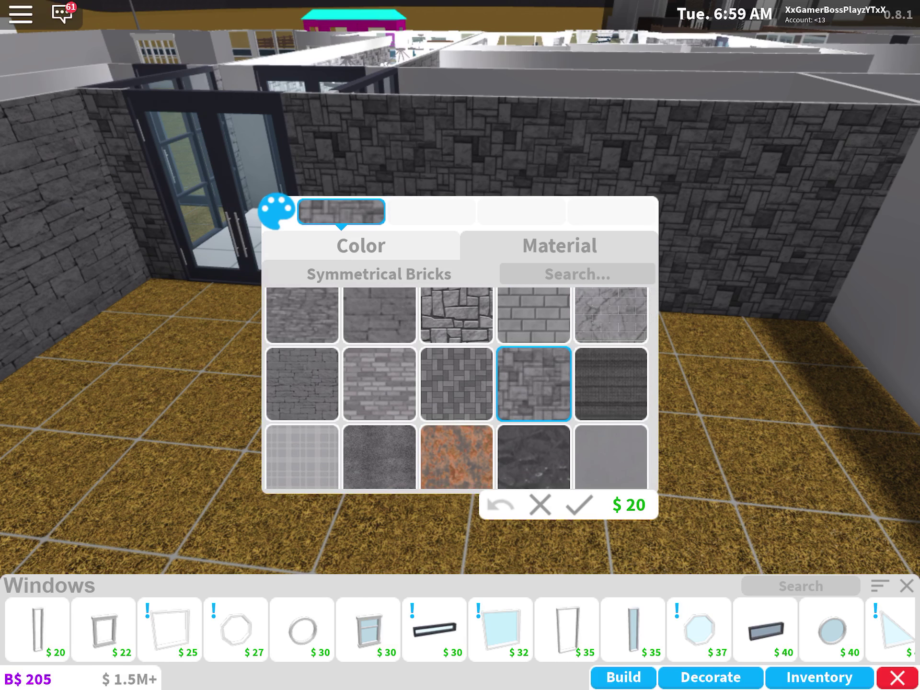
left_click(302, 384)
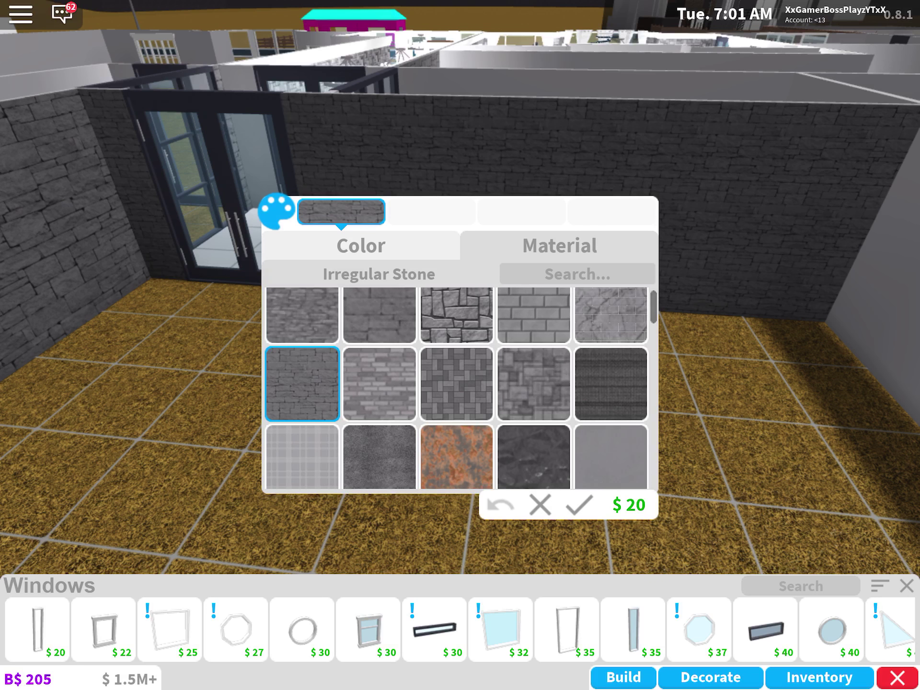
left_click(578, 505)
Open the next wall's painting options and confirm its paint change
left_click_drag(646, 288, 288, 287)
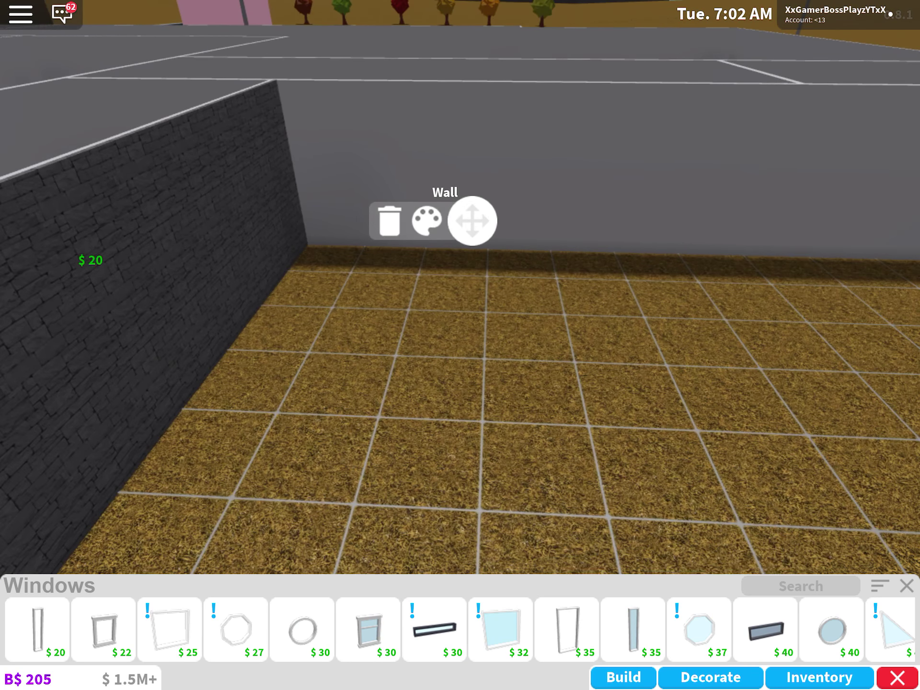
left_click(428, 221)
left_click_drag(647, 287, 287, 287)
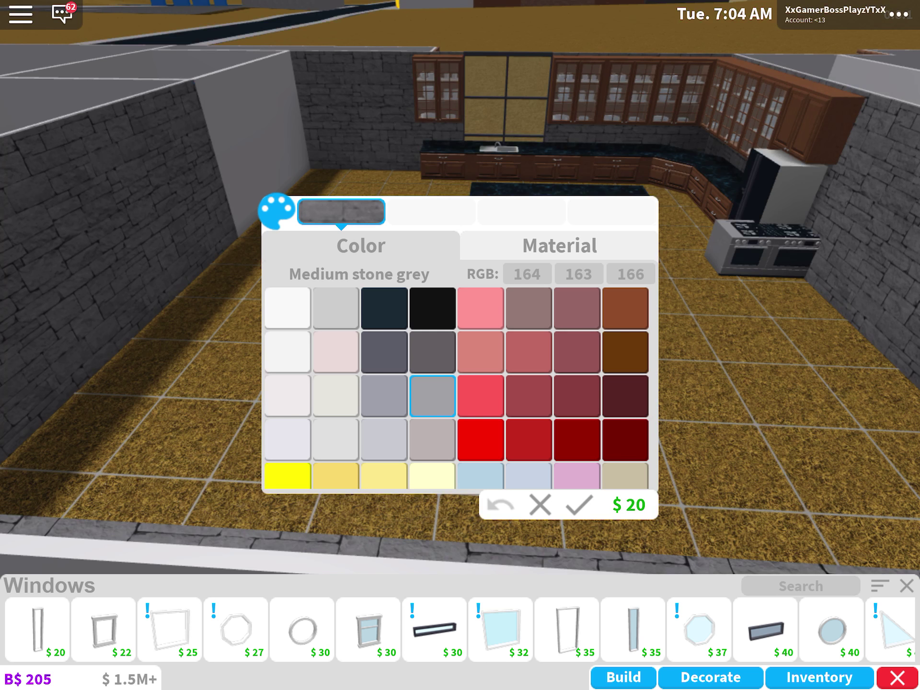
left_click(578, 505)
left_click_drag(503, 323, 431, 324)
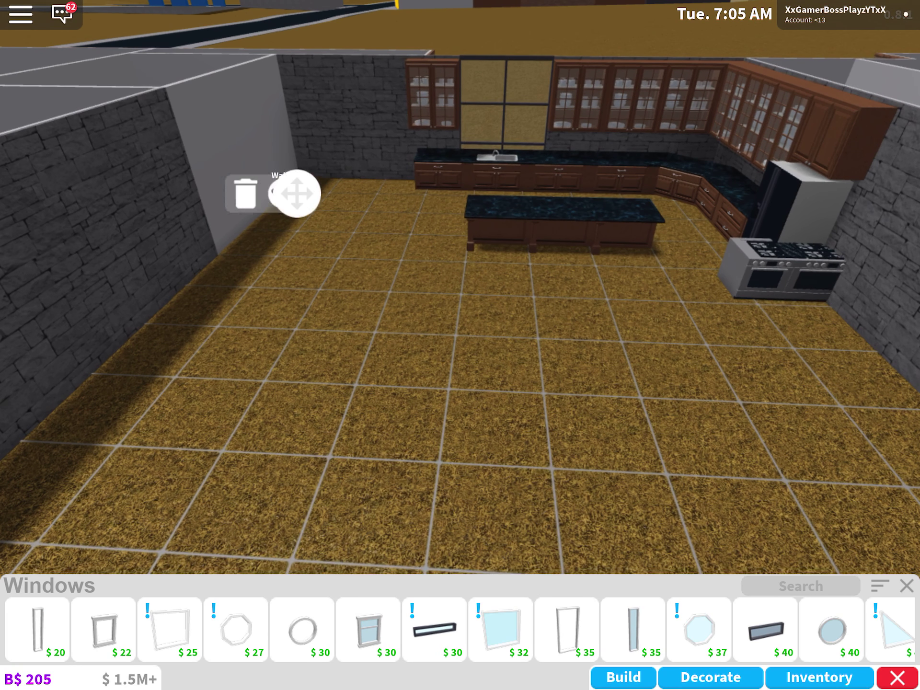
left_click(251, 192)
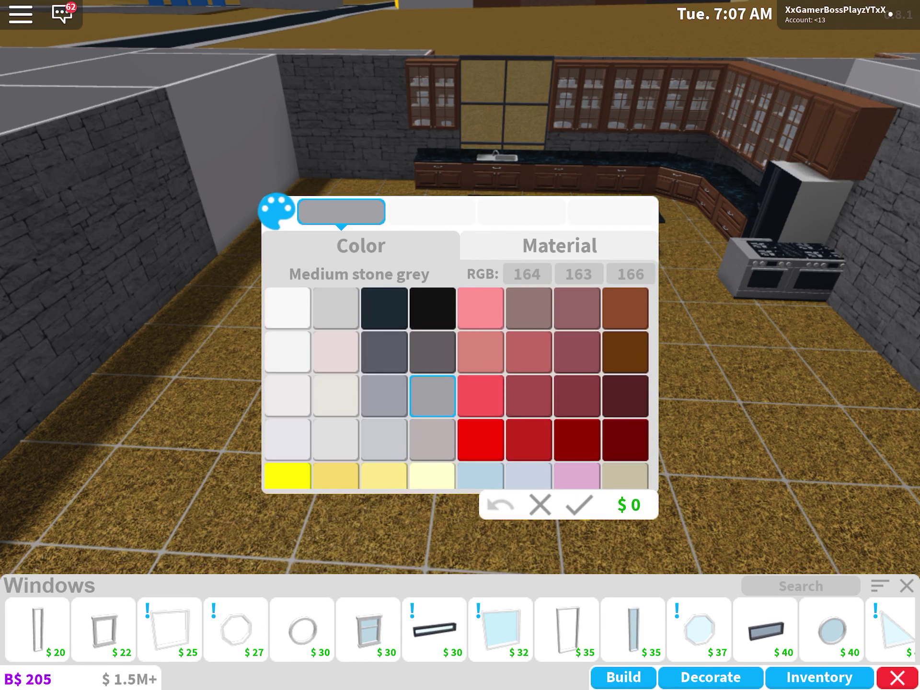
left_click(579, 505)
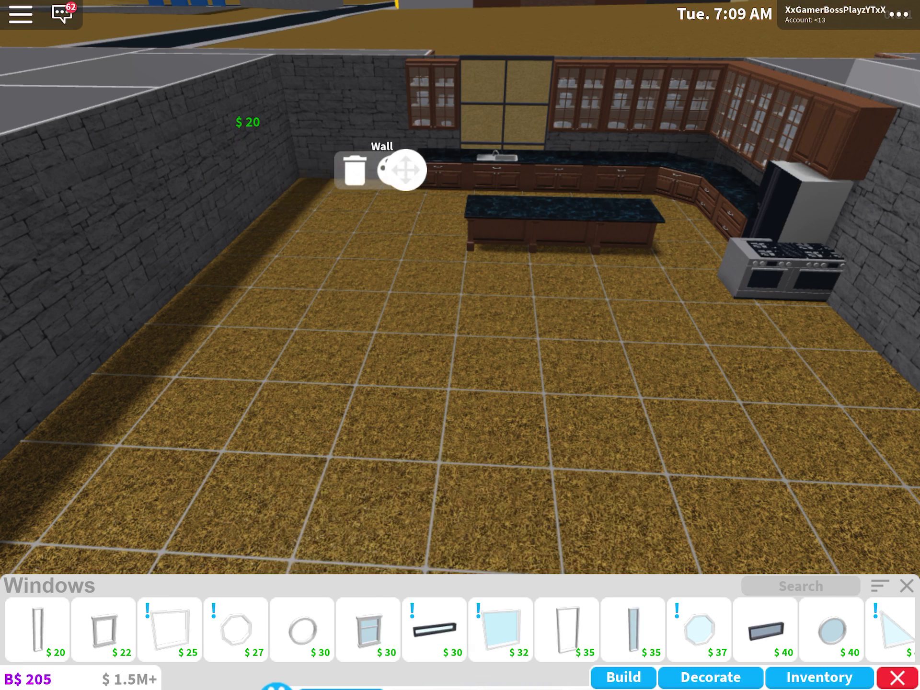
For the wall beside the stove, try Irregular Stone, then choose a brick texture
left_click(344, 165)
mouse_move(647, 108)
left_mouse_down()
mouse_move(287, 107)
mouse_move(359, 108)
left_mouse_up()
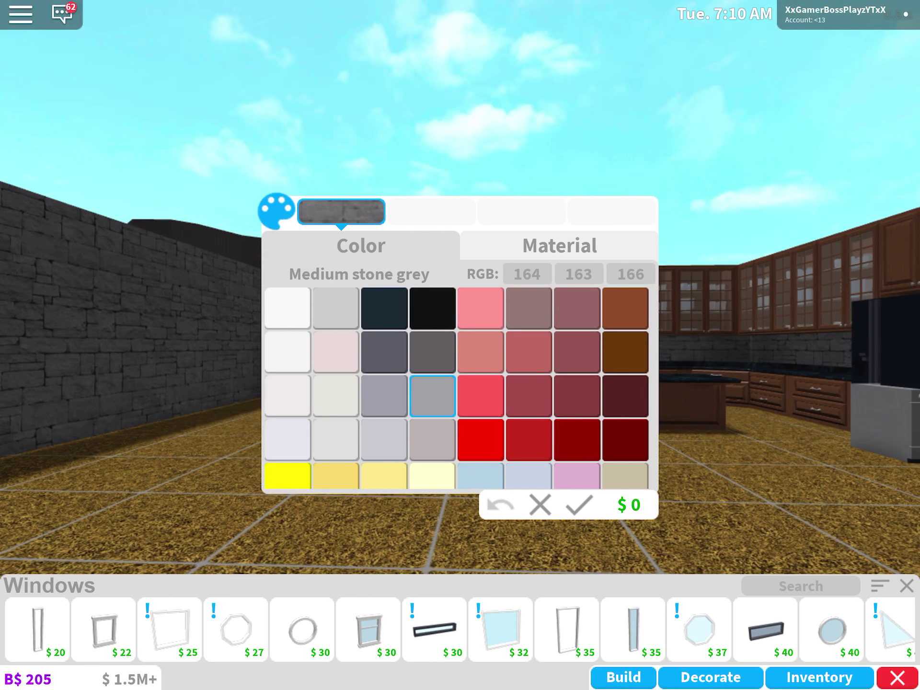
left_click(559, 245)
left_click_drag(719, 108, 432, 108)
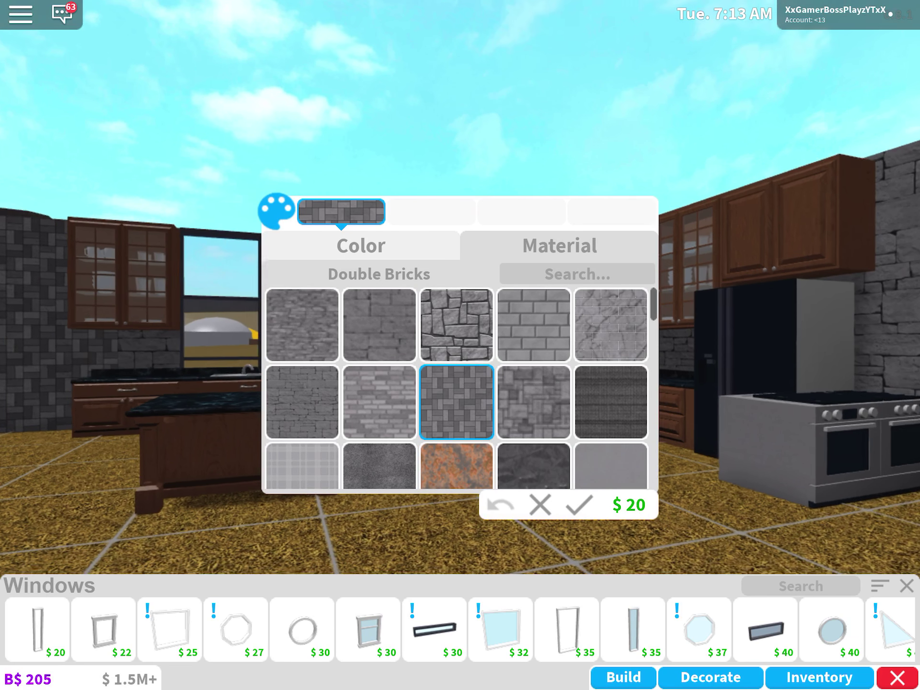
left_click_drag(718, 109, 216, 108)
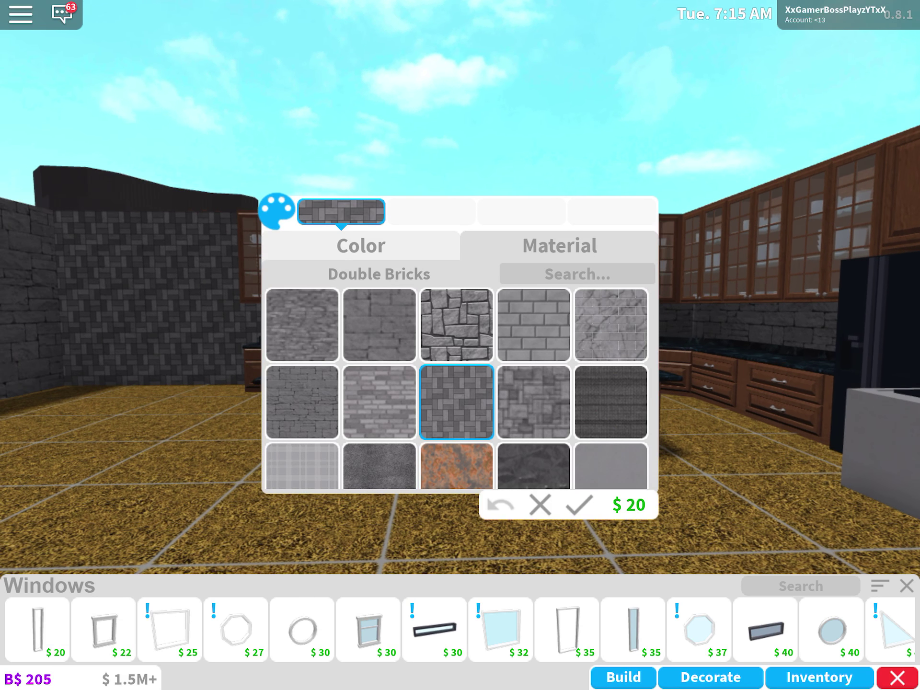
left_click_drag(719, 107, 288, 108)
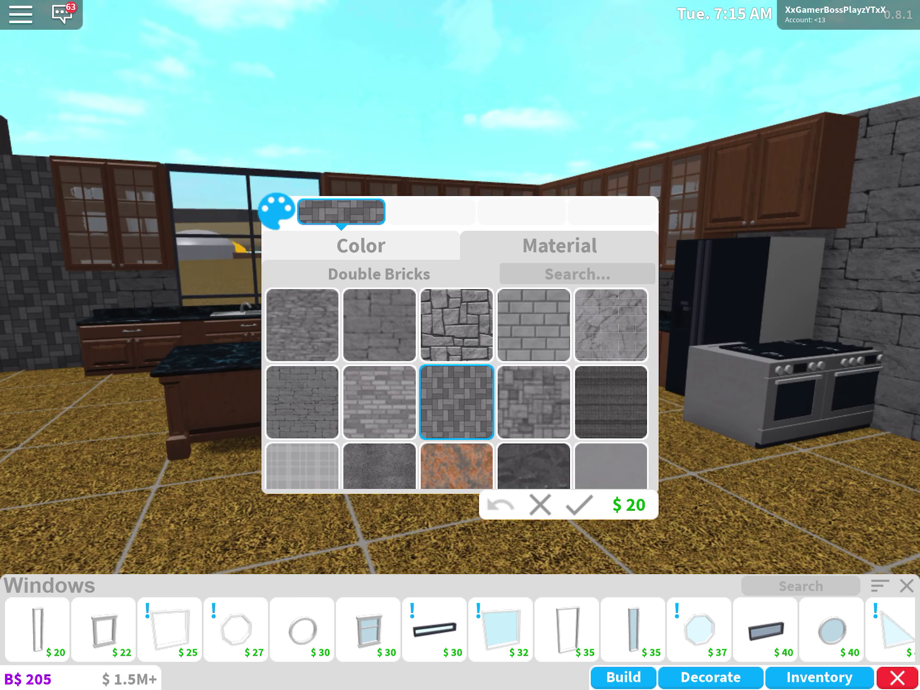
left_click(302, 402)
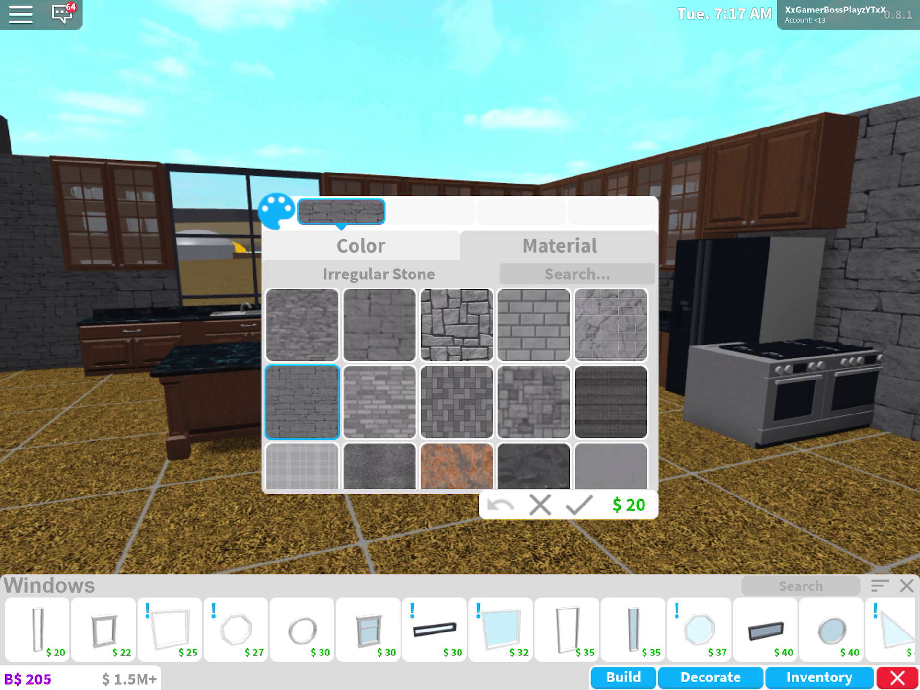
left_click(380, 402)
Confirm the brick wall finish and check the backsplash's paint colours
left_click(579, 505)
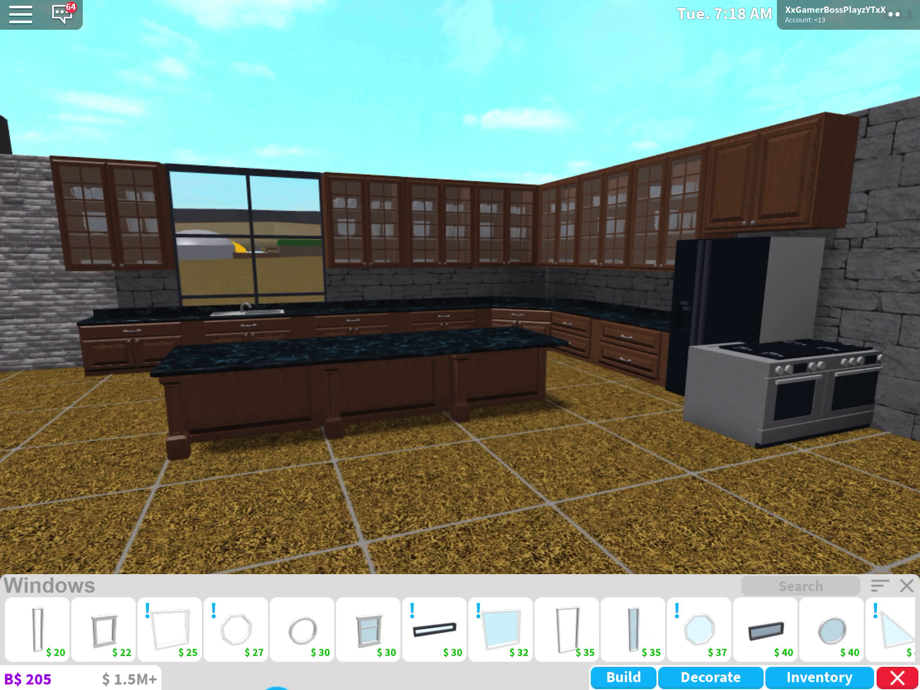
left_click(374, 287)
left_click(381, 317)
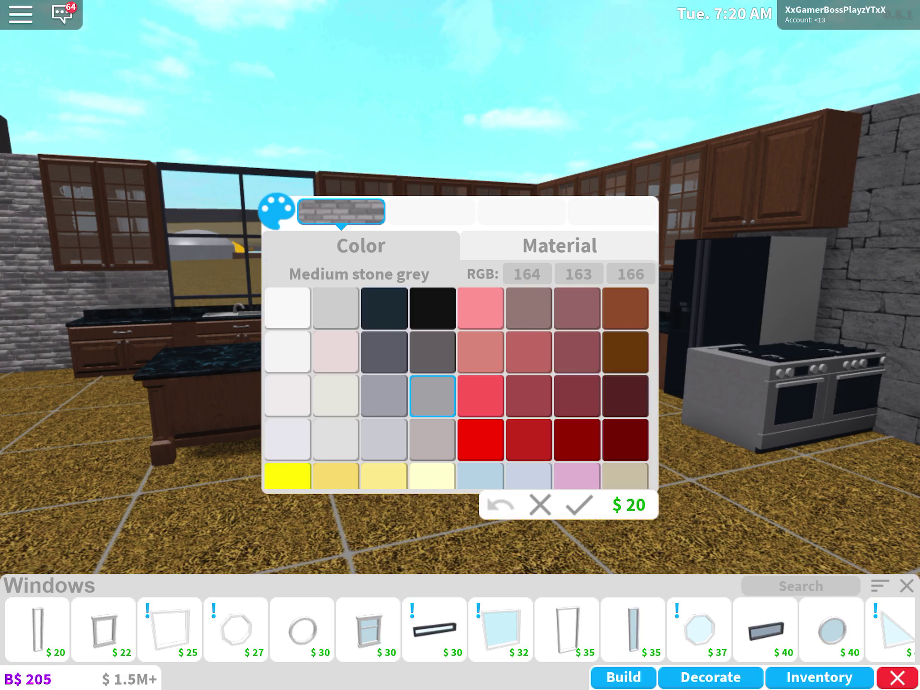
left_click(540, 505)
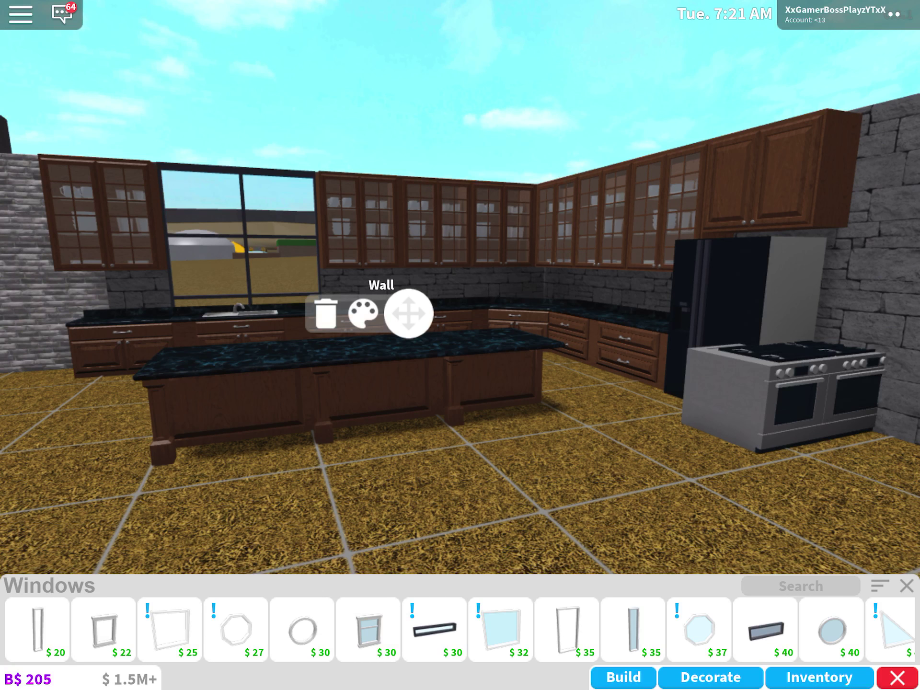
left_click(363, 313)
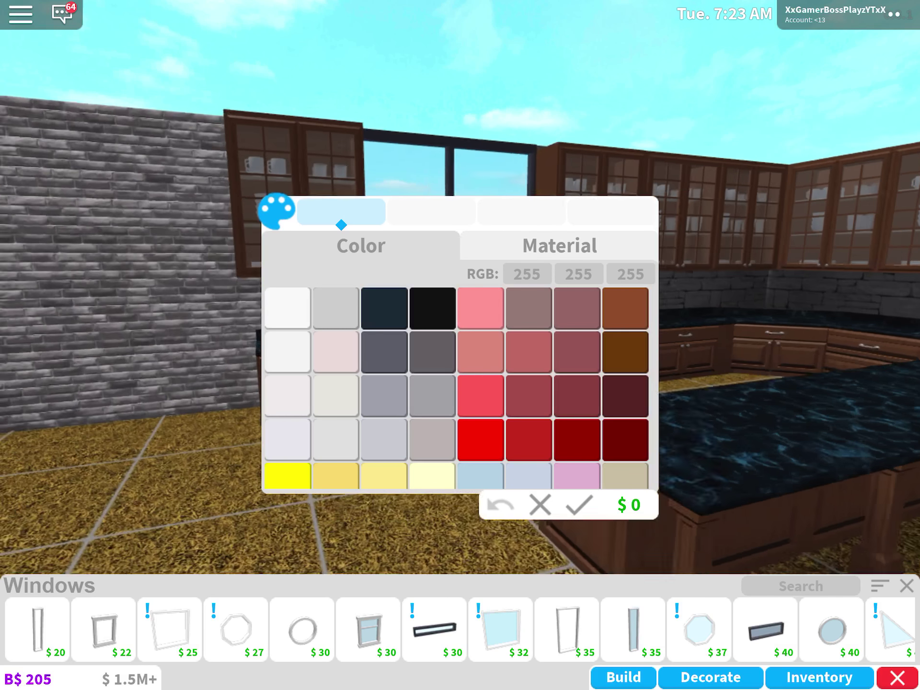
Check the paint colours of the wall, Traditional Counter and backsplash without changing them
key("Right")
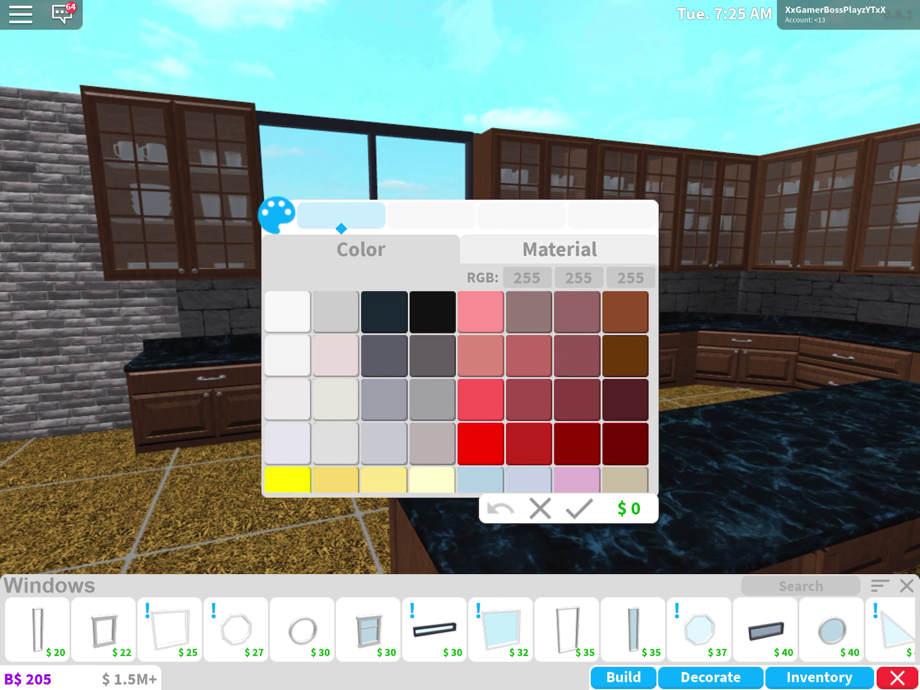
left_click(540, 505)
left_click(526, 314)
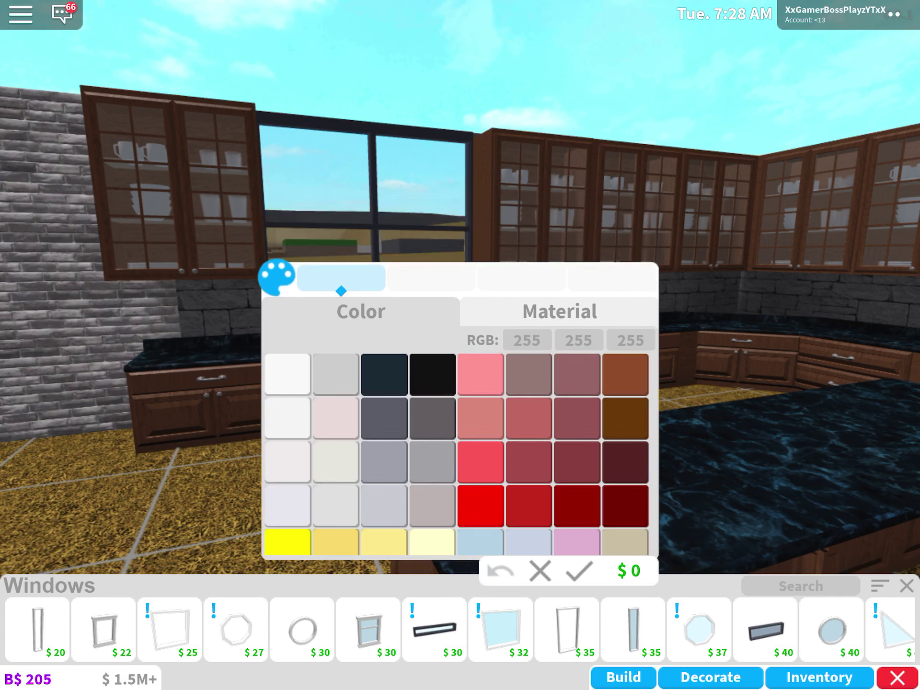
left_click(539, 505)
left_click(614, 374)
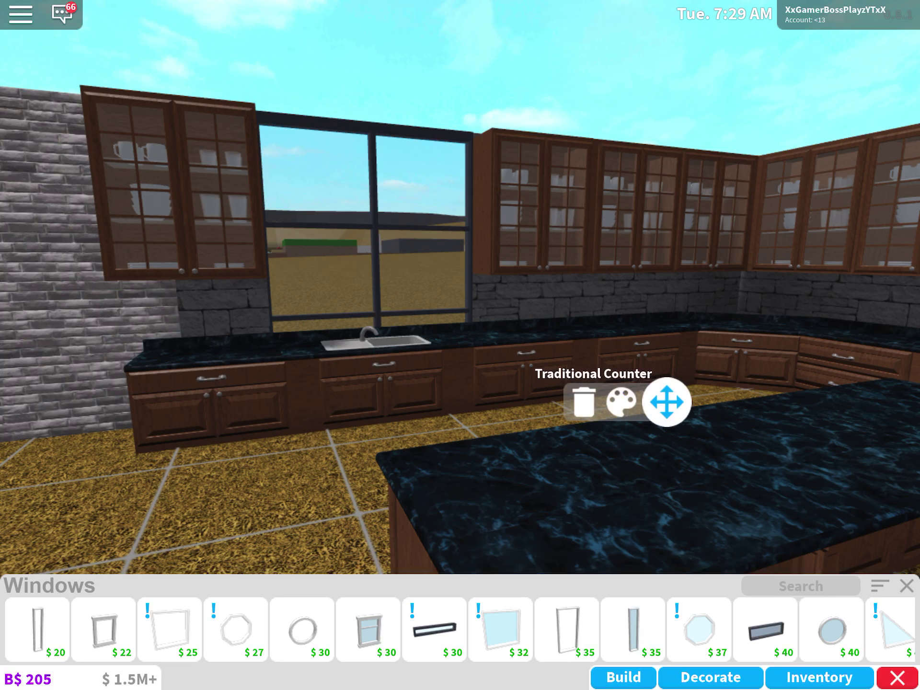
left_click(518, 309)
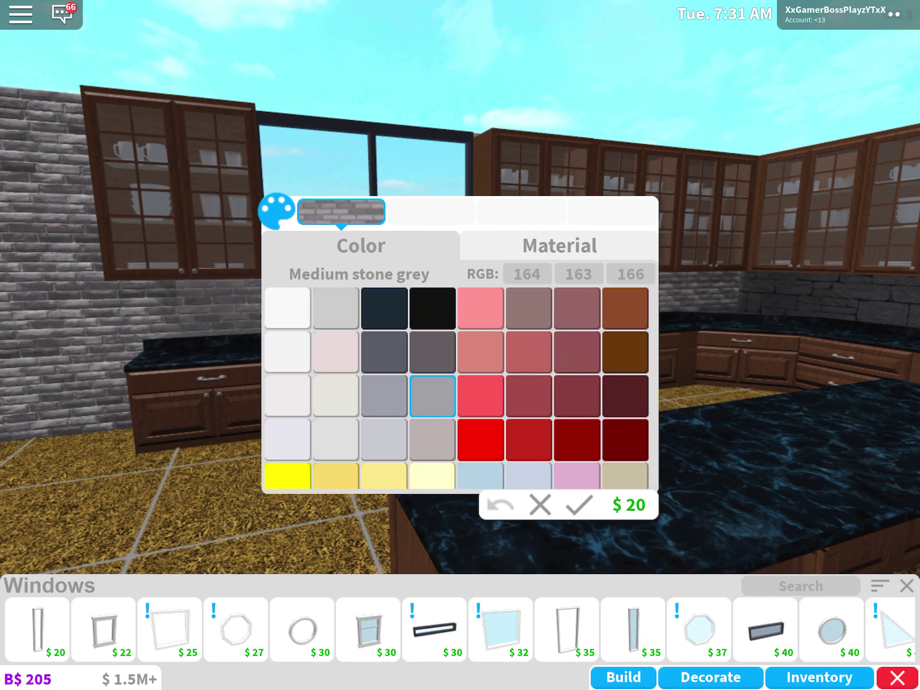
left_click(540, 504)
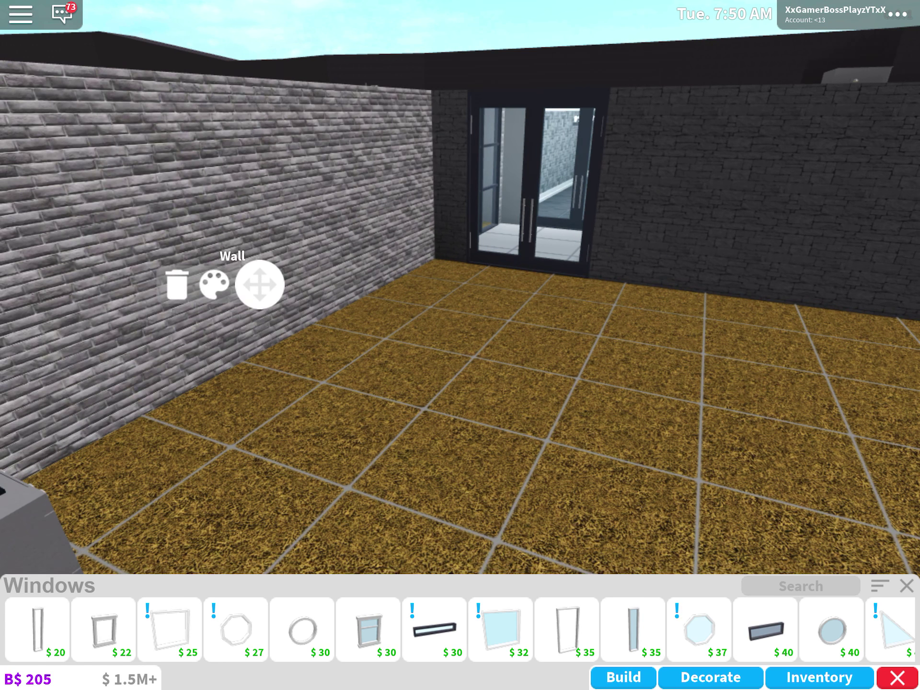
Try Dark and Medium stone grey on the brick wall, then paint it Smoky grey
left_click(214, 284)
left_click(433, 352)
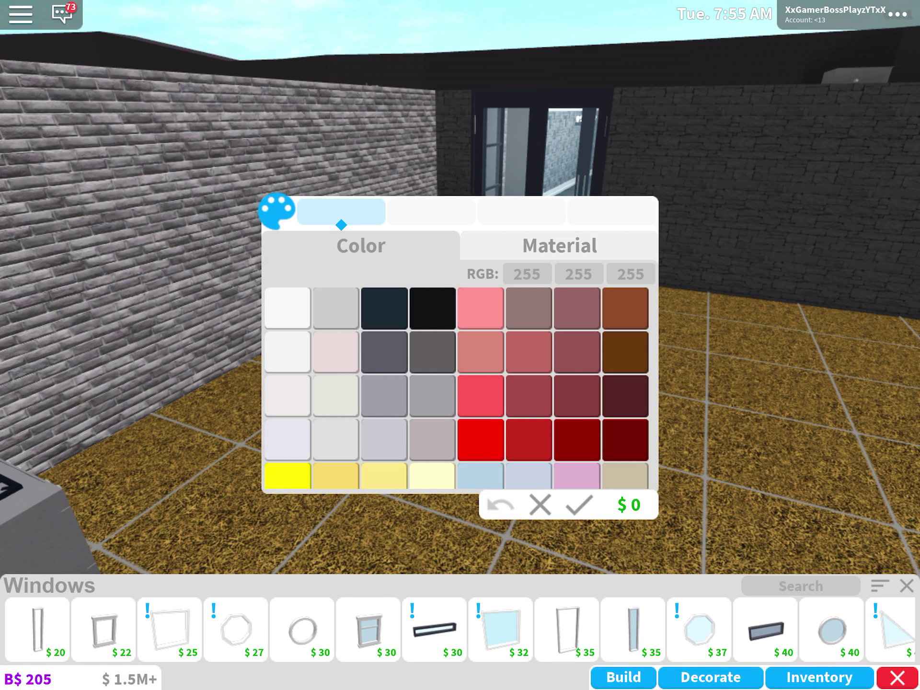
left_click(432, 395)
scroll(431, 396, "down", 1)
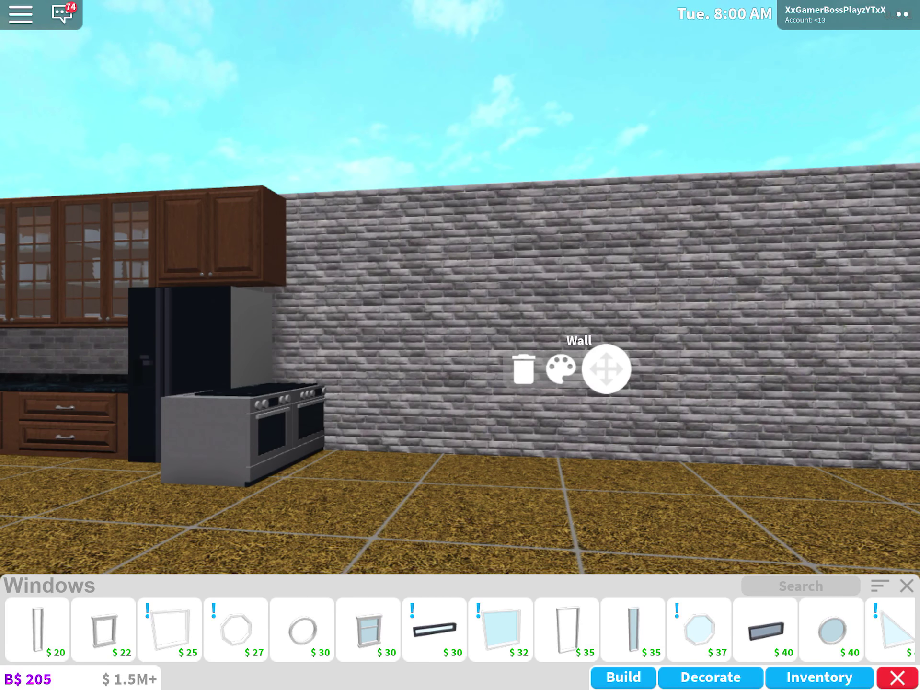
left_click(561, 368)
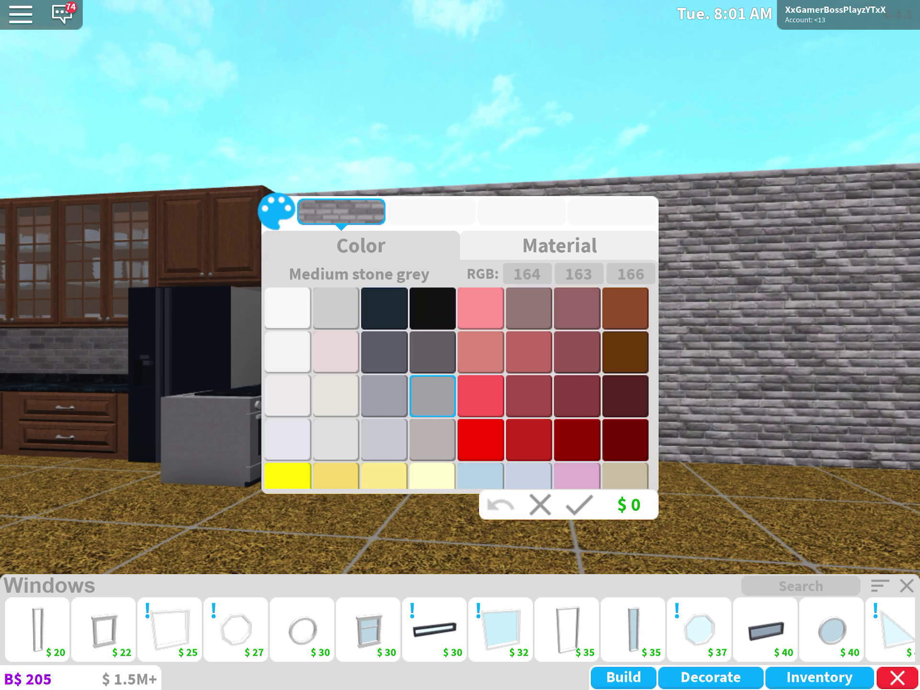
left_click(384, 352)
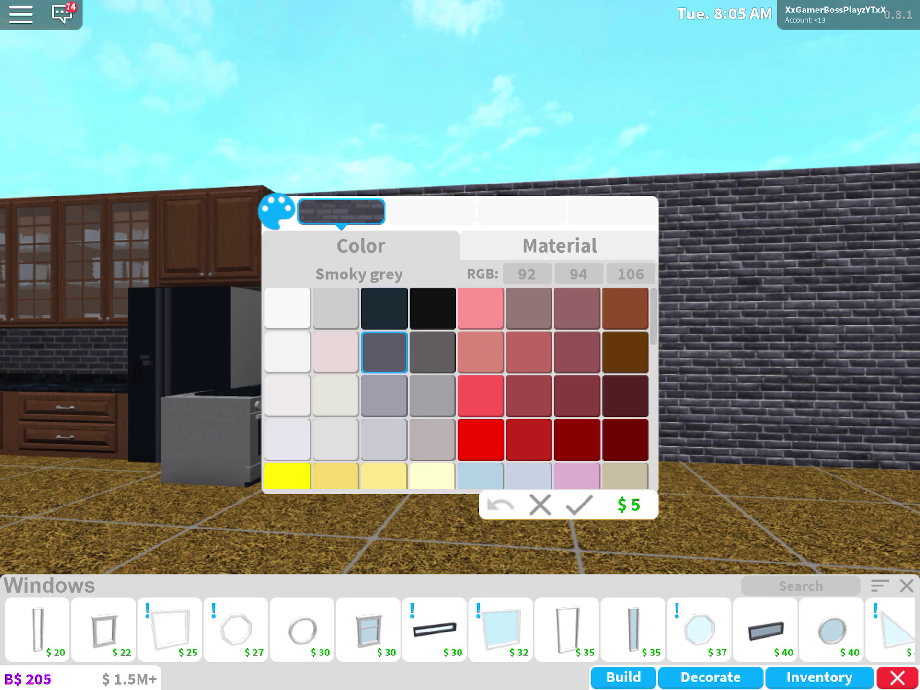
left_click(578, 504)
Paint the next brick wall sections Smoky grey
left_click(619, 298)
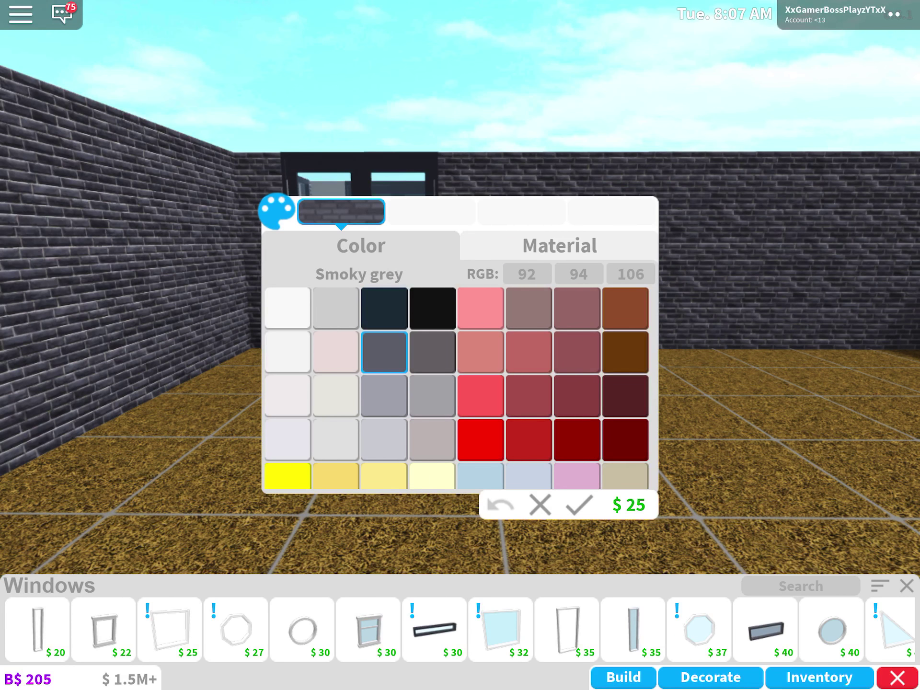
left_click(579, 505)
left_click(417, 272)
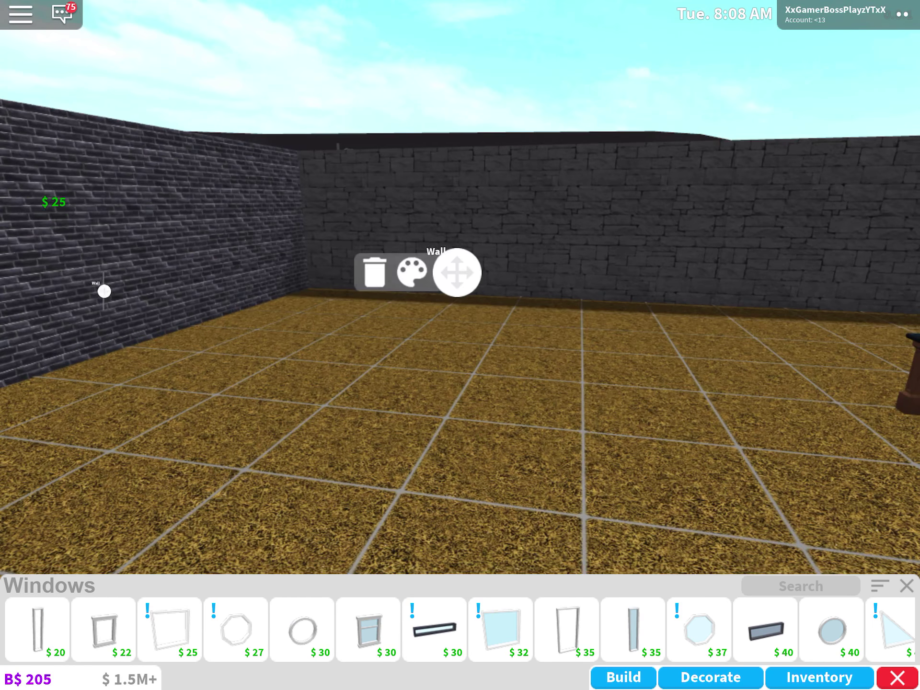
left_click(411, 272)
left_click(384, 352)
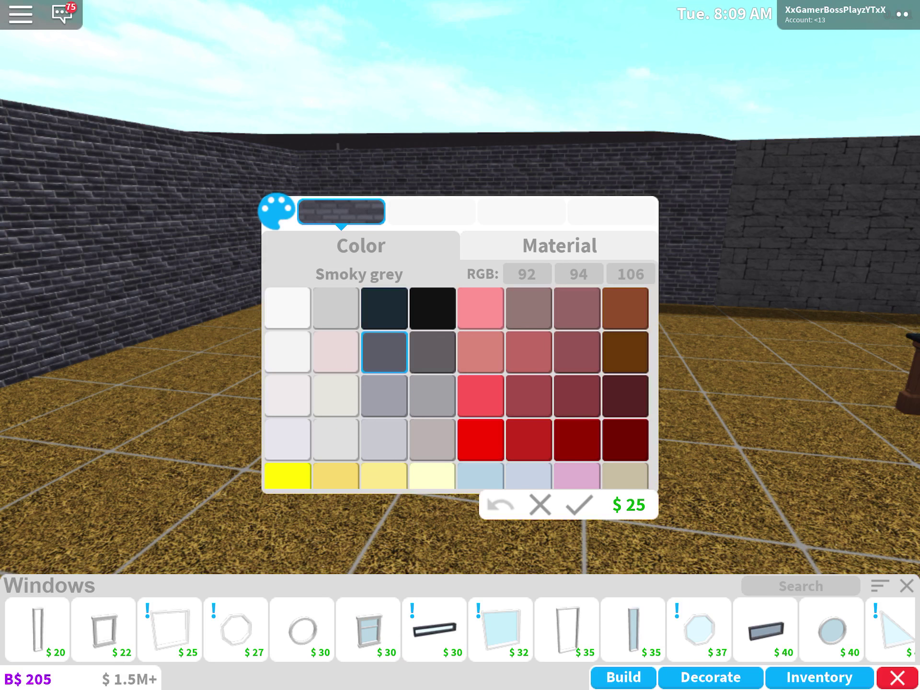
left_click(578, 505)
Paint the remaining wall section and the backsplash behind the counters Smoky grey
left_click(456, 271)
left_click(883, 277)
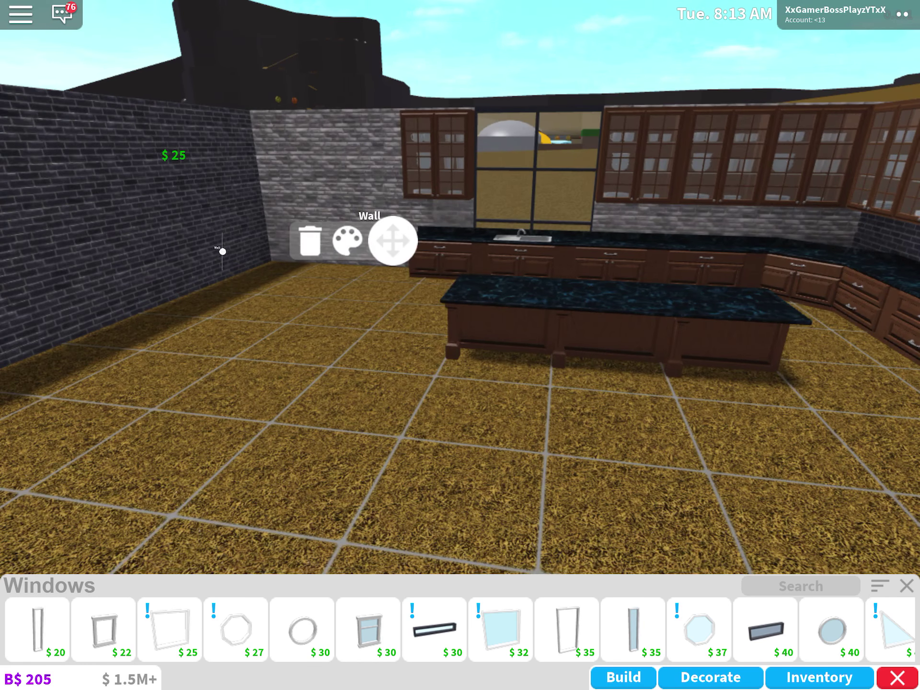
left_click(349, 242)
left_click(385, 352)
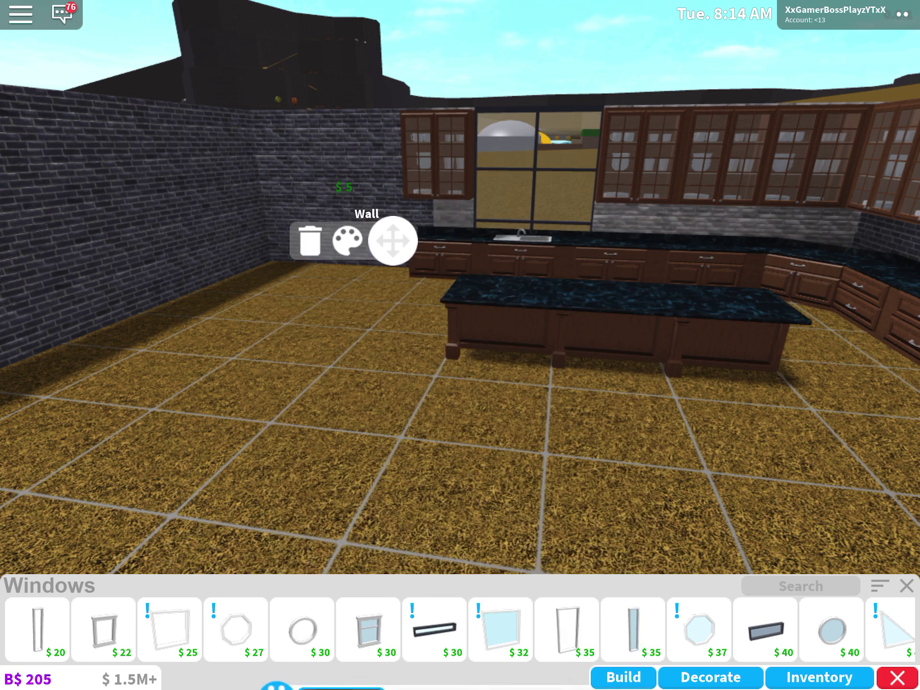
left_click(384, 352)
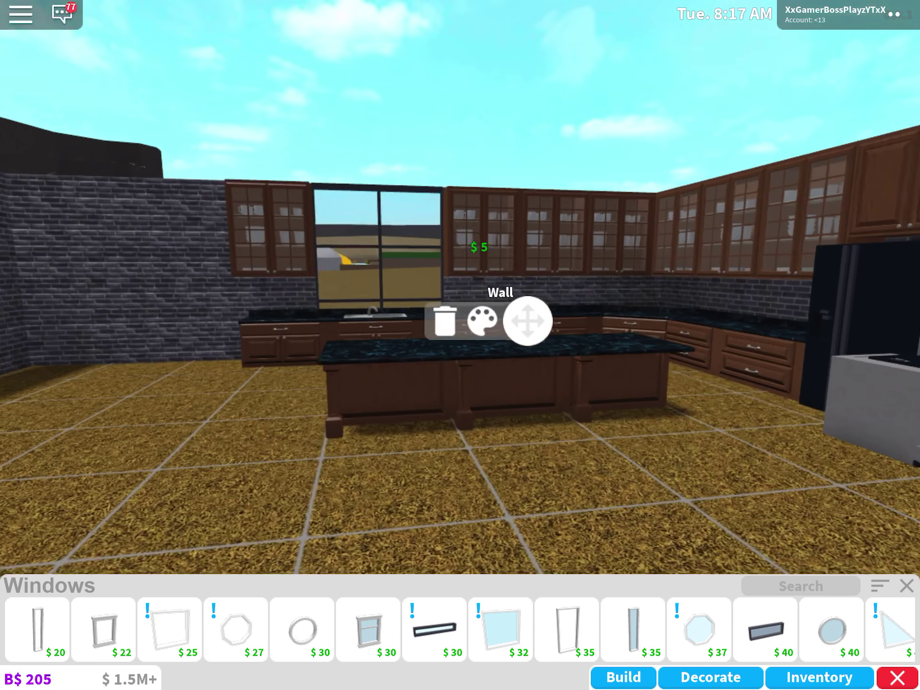
left_click_drag(647, 431, 288, 431)
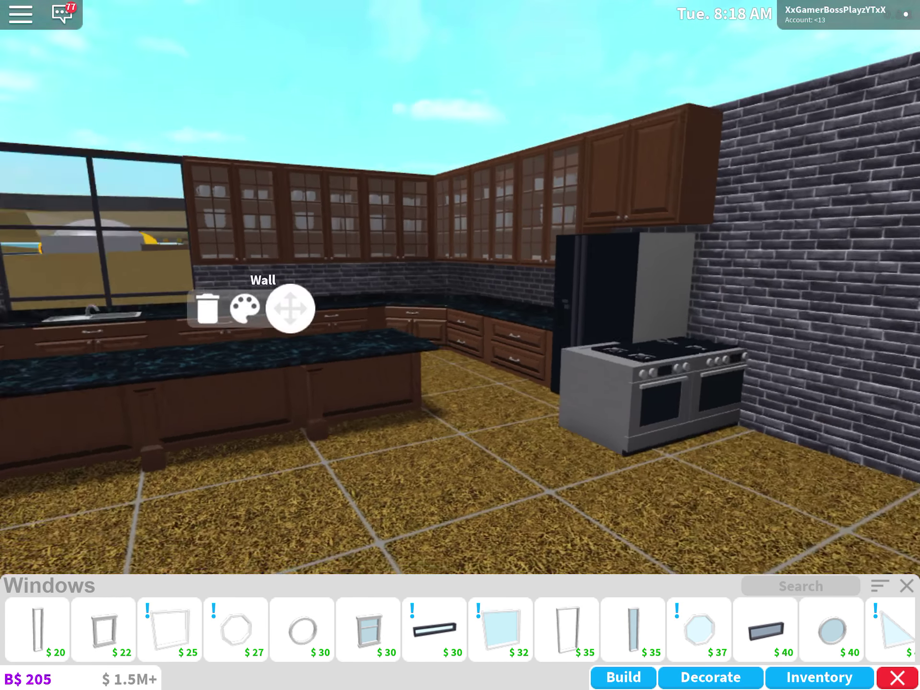
scroll(460, 359, "down", 5)
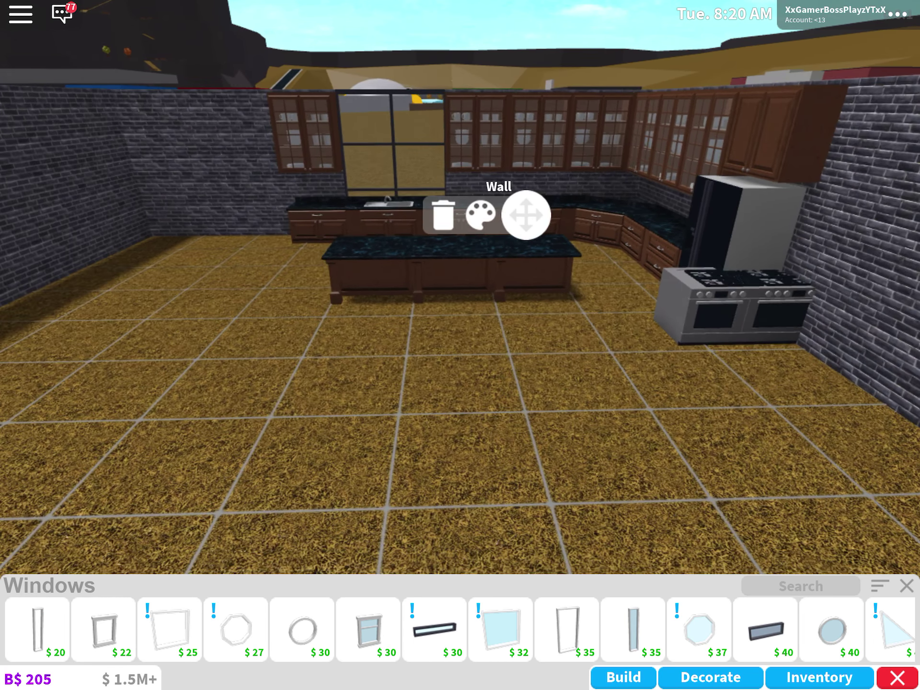
Deselect the wall and select the ProChef Double Stove beside the fridge
left_click_drag(576, 431, 360, 431)
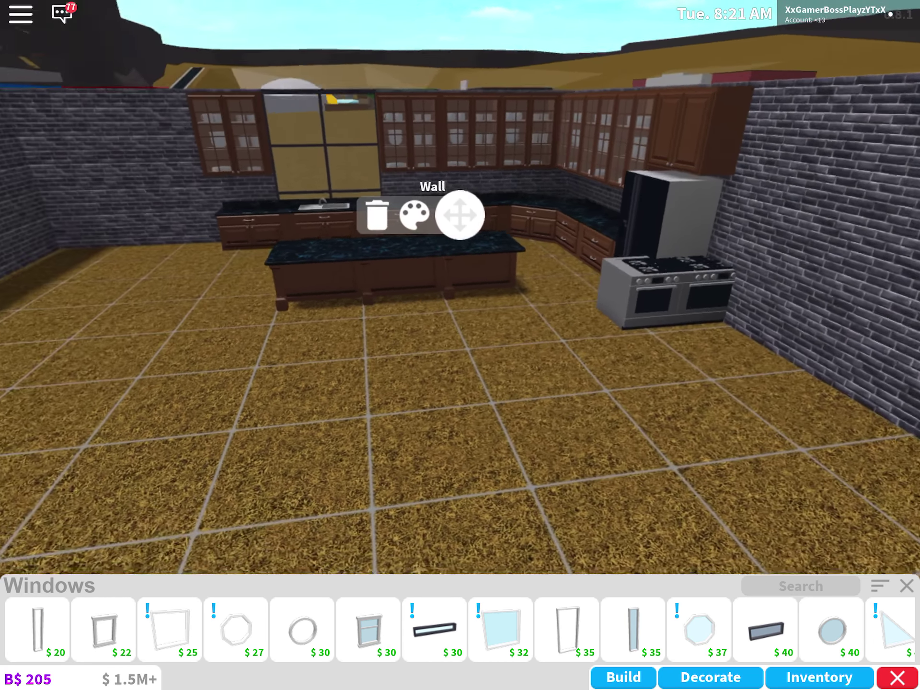
left_click(460, 467)
scroll(460, 359, "up", 3)
left_click(431, 223)
left_click(460, 467)
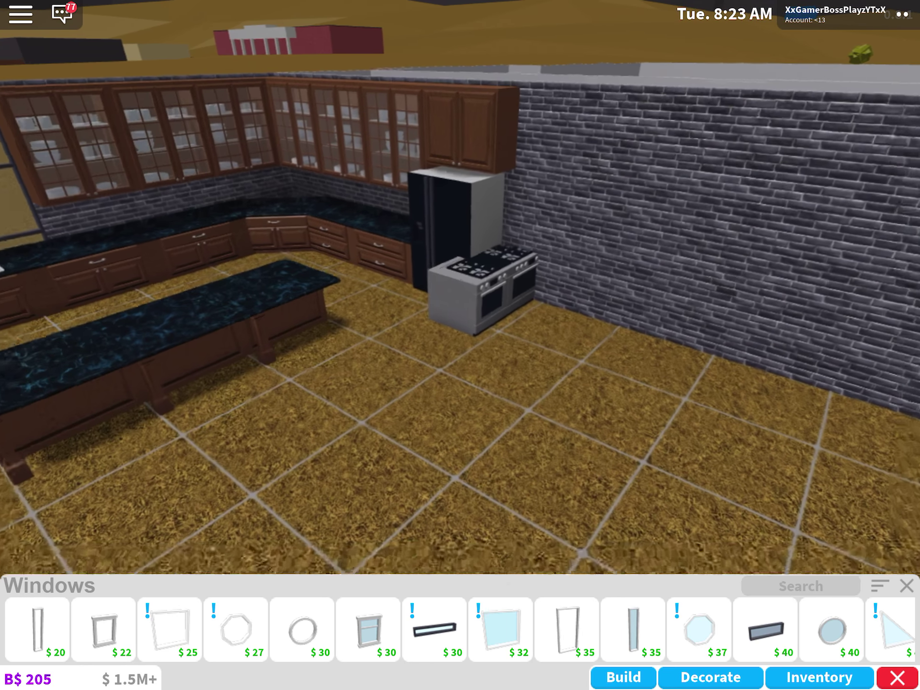
left_click(482, 288)
left_click_drag(460, 431, 442, 431)
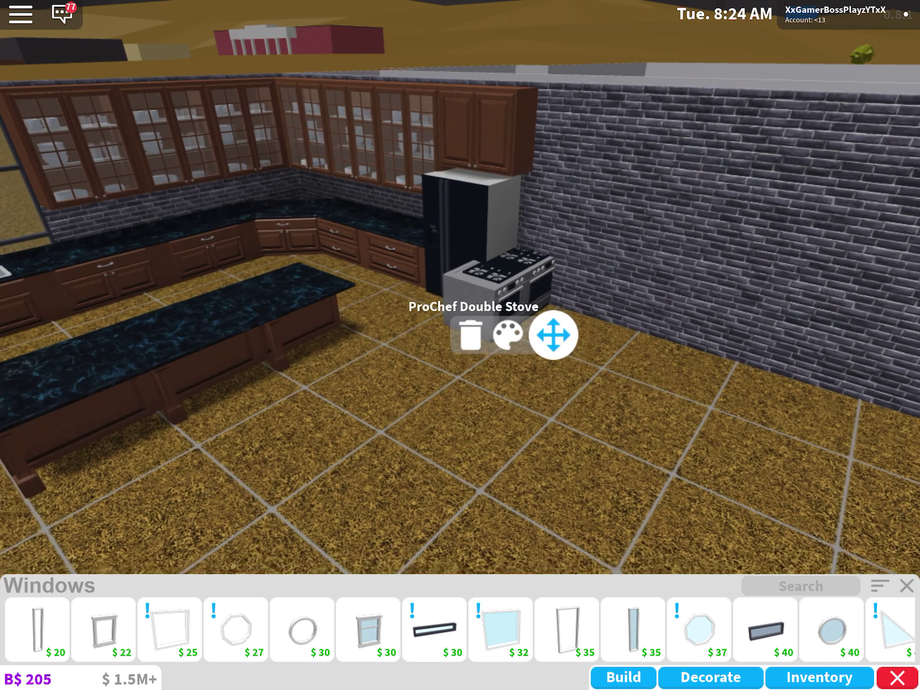
left_click_drag(360, 431, 503, 432)
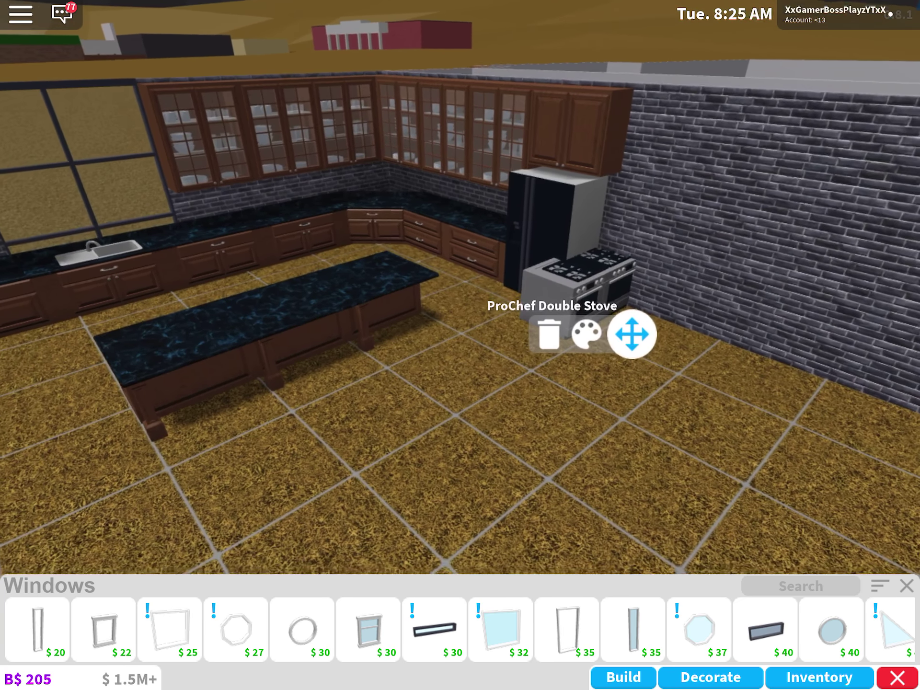
Lift the stove and slide it onto the end of the kitchen island
left_click(557, 331)
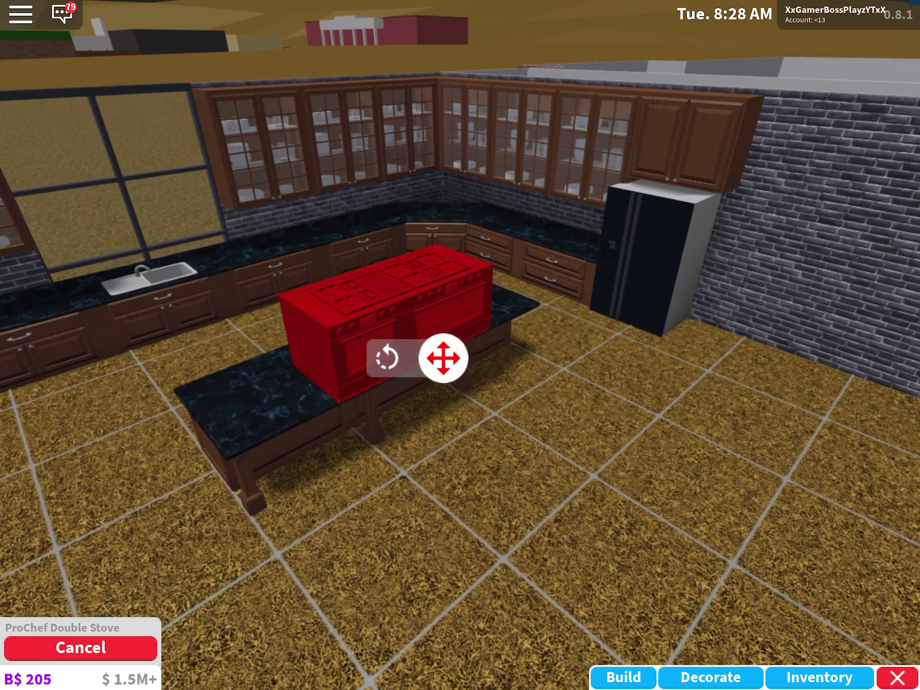
right_click(460, 360)
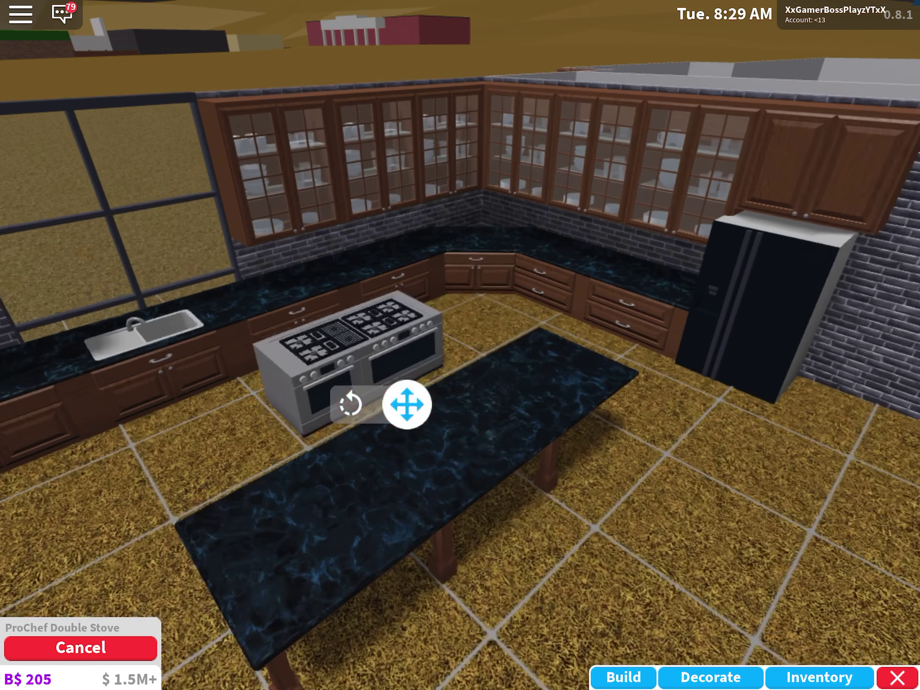
left_click_drag(373, 346, 453, 374)
scroll(460, 359, "up", 3)
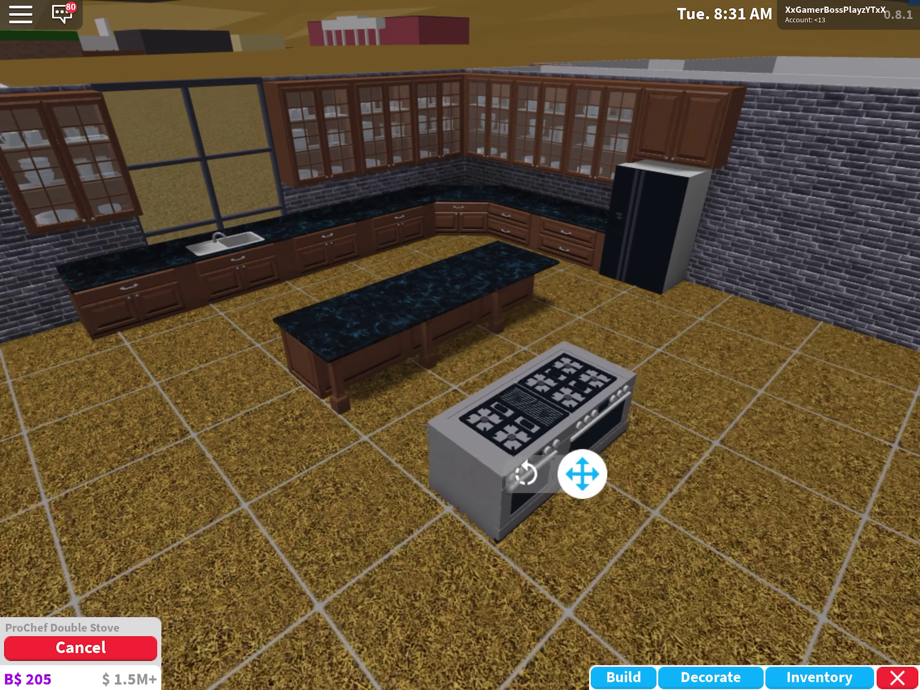
left_click_drag(625, 486, 578, 465)
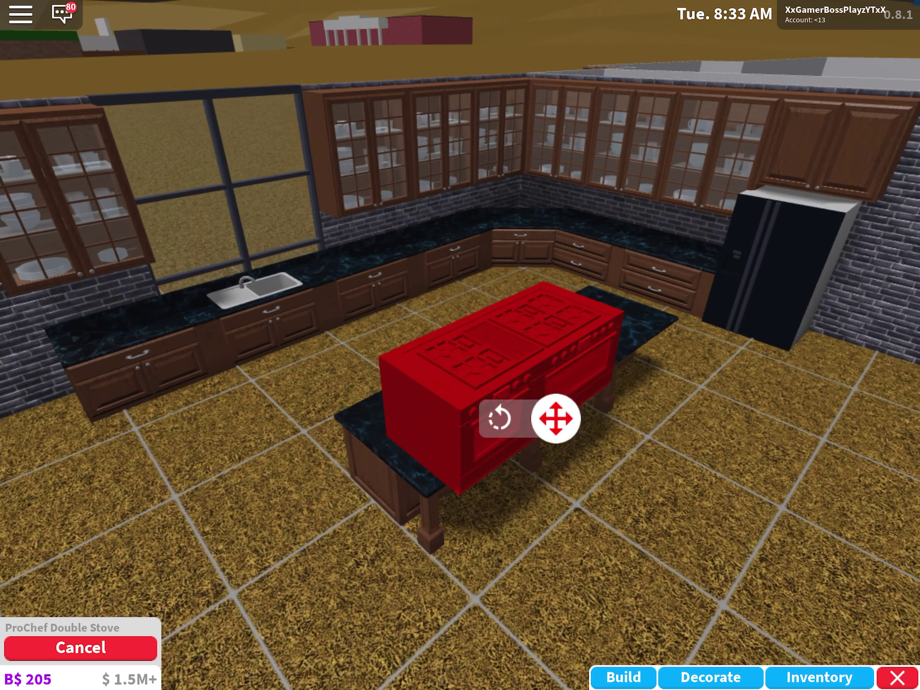
Cancel the stove move and relocate the kitchen sink onto the island
left_click(80, 647)
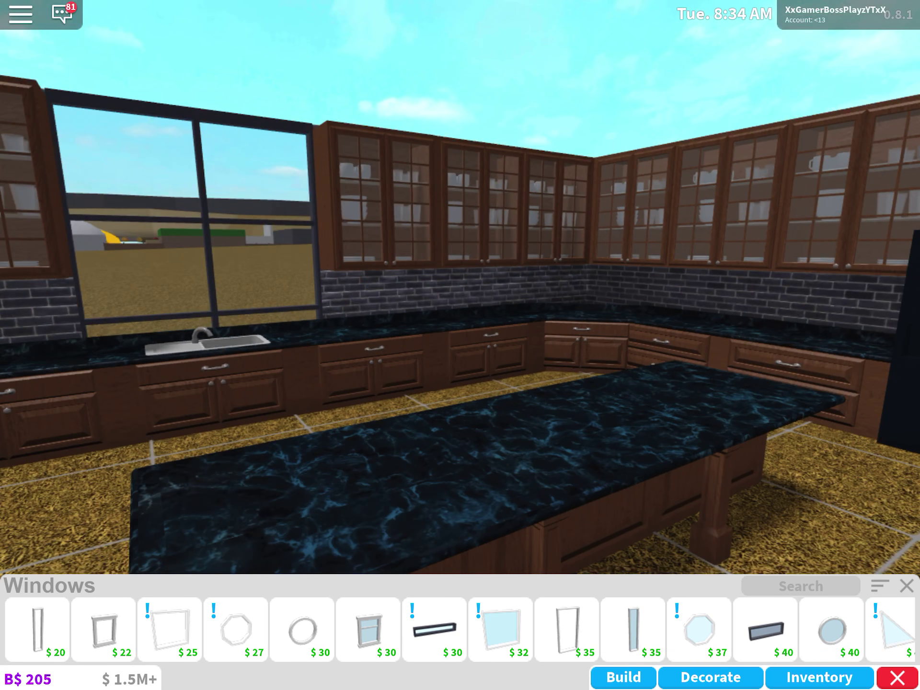
left_click(209, 341)
left_click(230, 378)
left_click(482, 362)
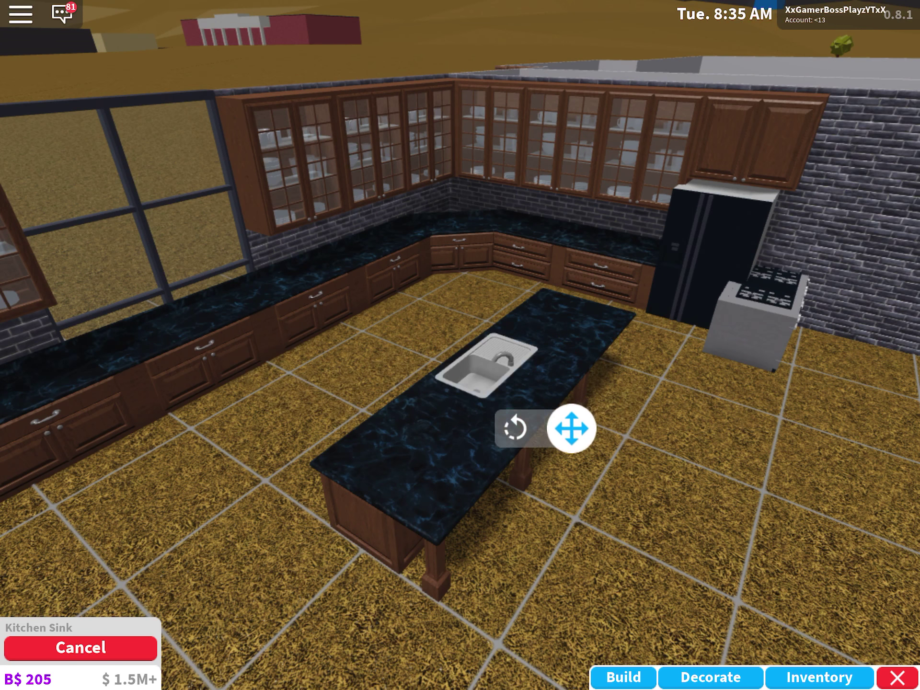
left_click(486, 363)
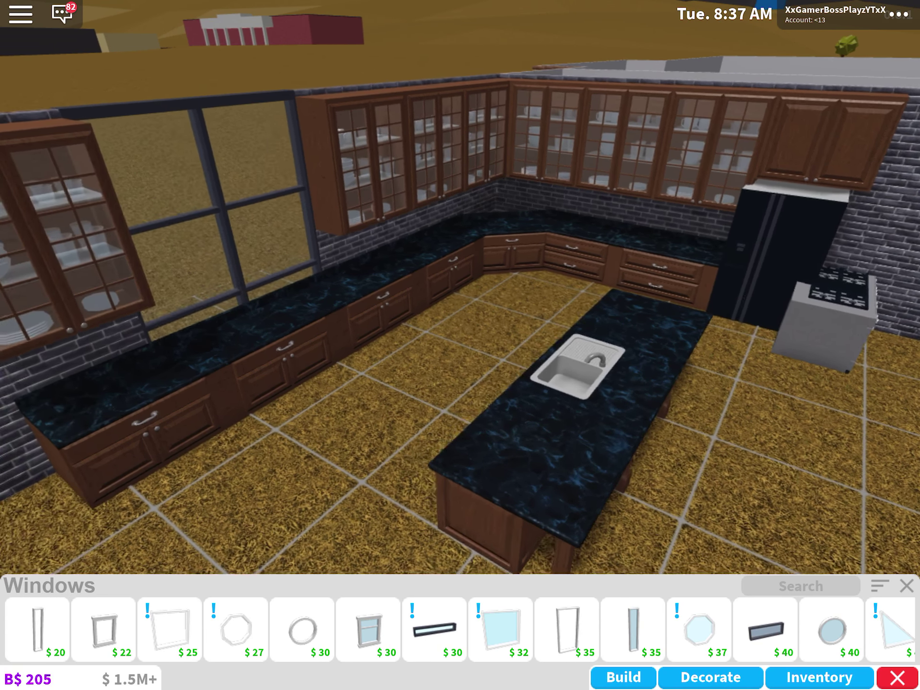
Delete the two counter sections under the window
left_click_drag(460, 288, 288, 288)
left_click_drag(575, 287, 288, 360)
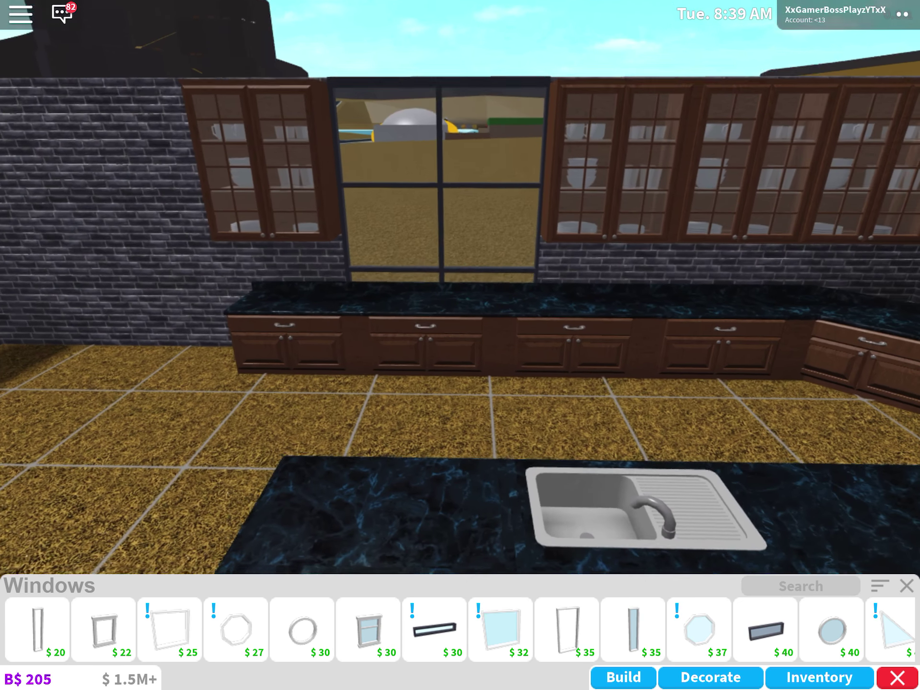
left_click(741, 339)
left_click_drag(575, 288, 360, 287)
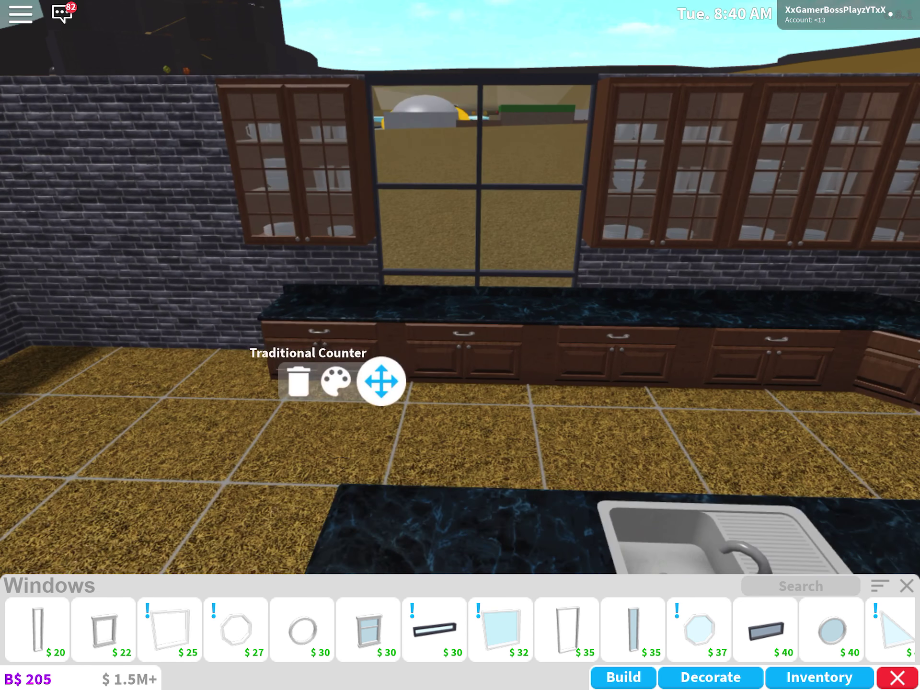
left_click(427, 382)
left_click(610, 338)
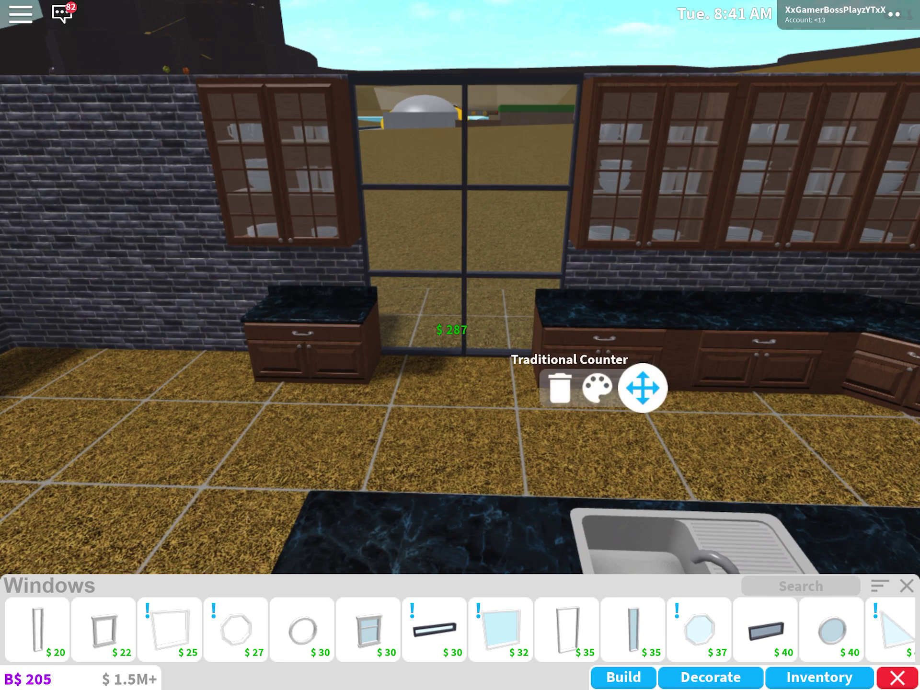
left_click(558, 388)
Start moving the left counter, then pick up the ProChef stove for the window wall
left_click(309, 338)
left_click(357, 383)
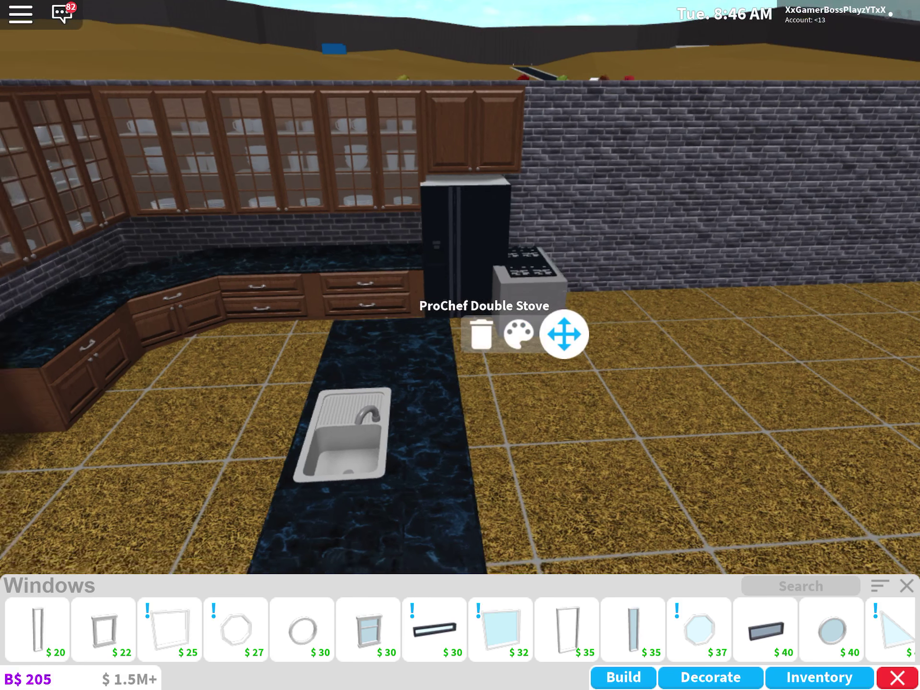
right_click(460, 288)
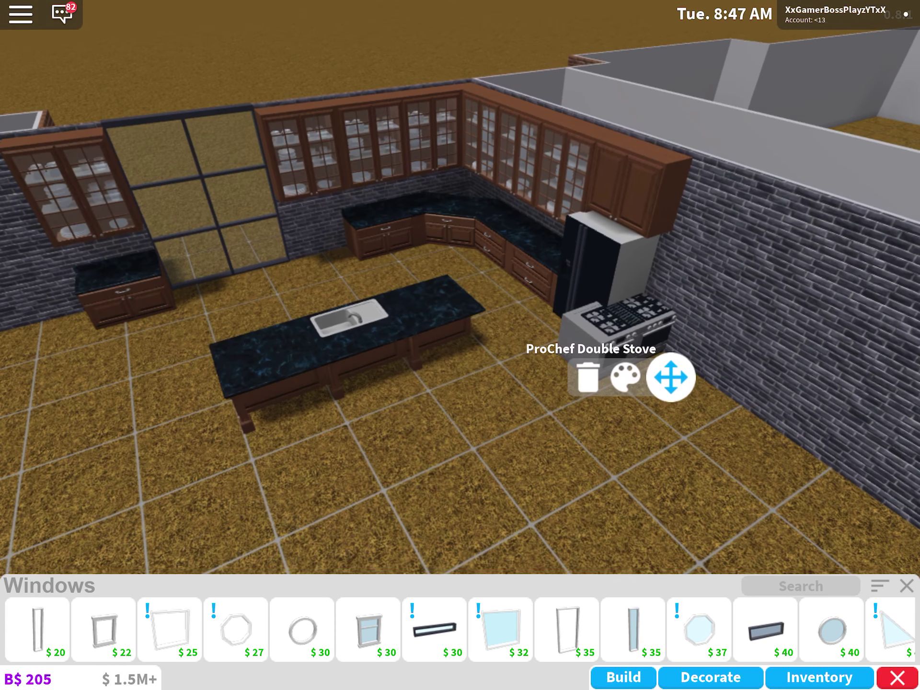
left_click(671, 377)
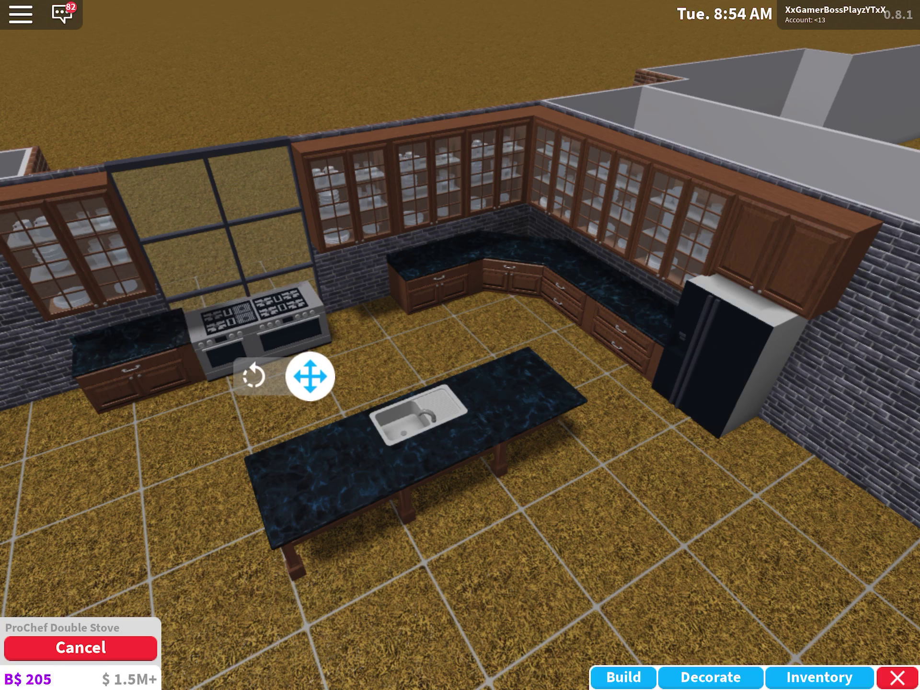
Place the stove under the window, push it back, and select the brick wall beside it
left_click(258, 327)
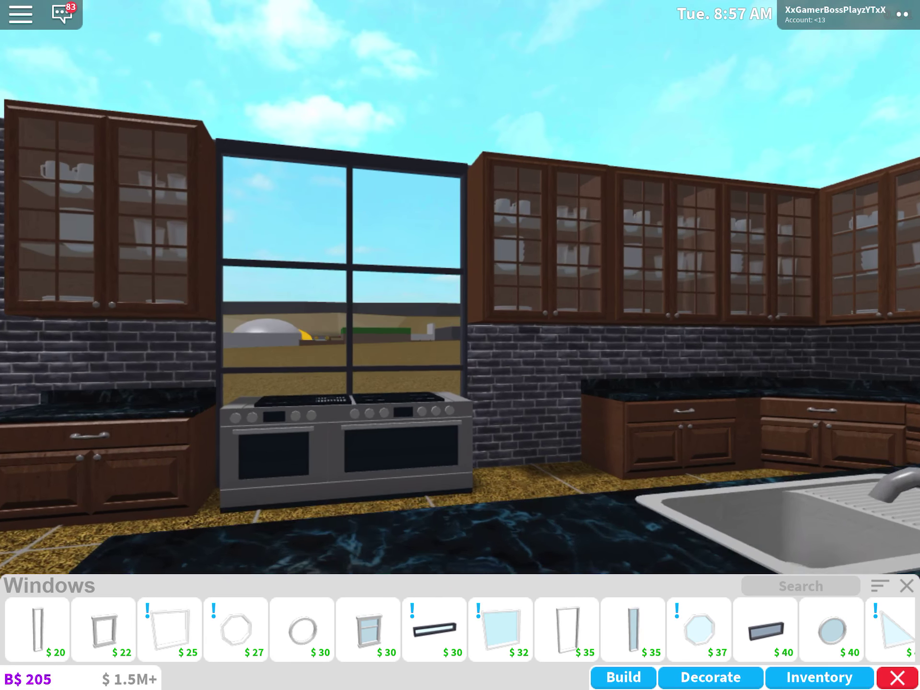
left_click(345, 460)
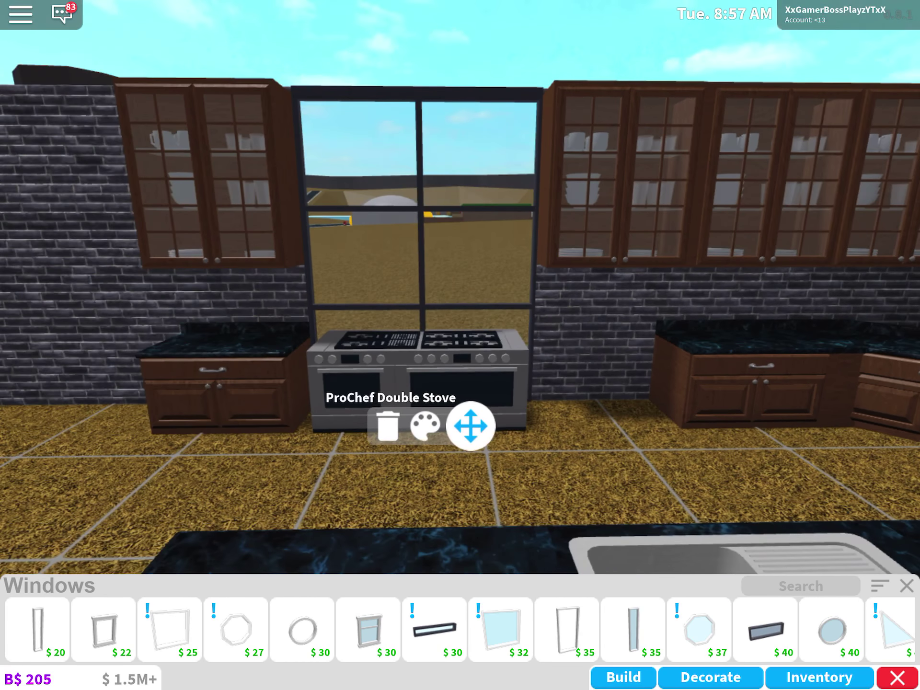
left_click(472, 419)
mouse_move(488, 436)
left_mouse_down()
mouse_move(479, 421)
mouse_move(485, 428)
left_mouse_up()
left_click(483, 427)
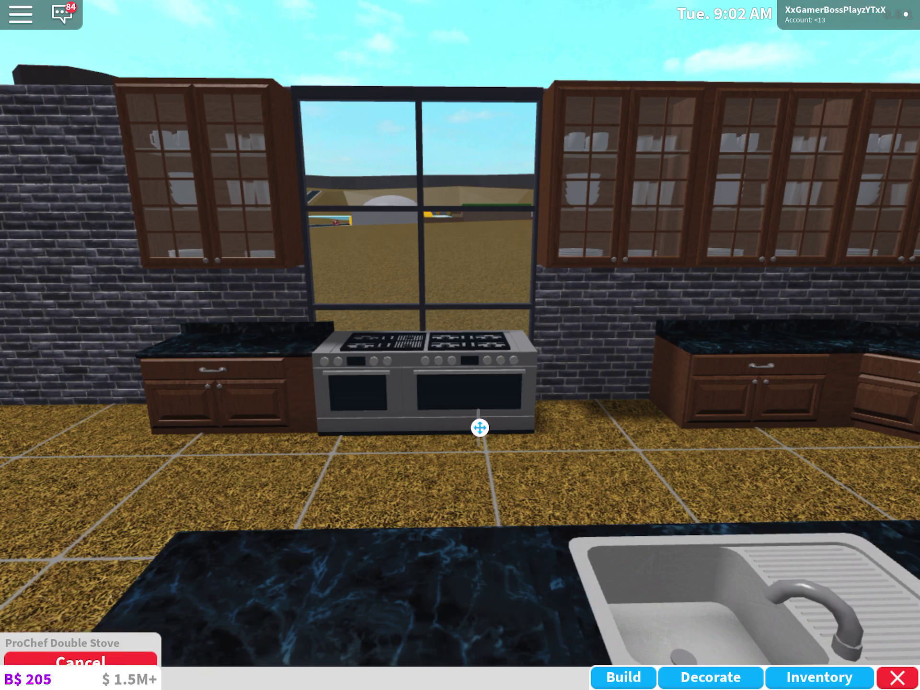
left_click_drag(504, 288, 417, 288)
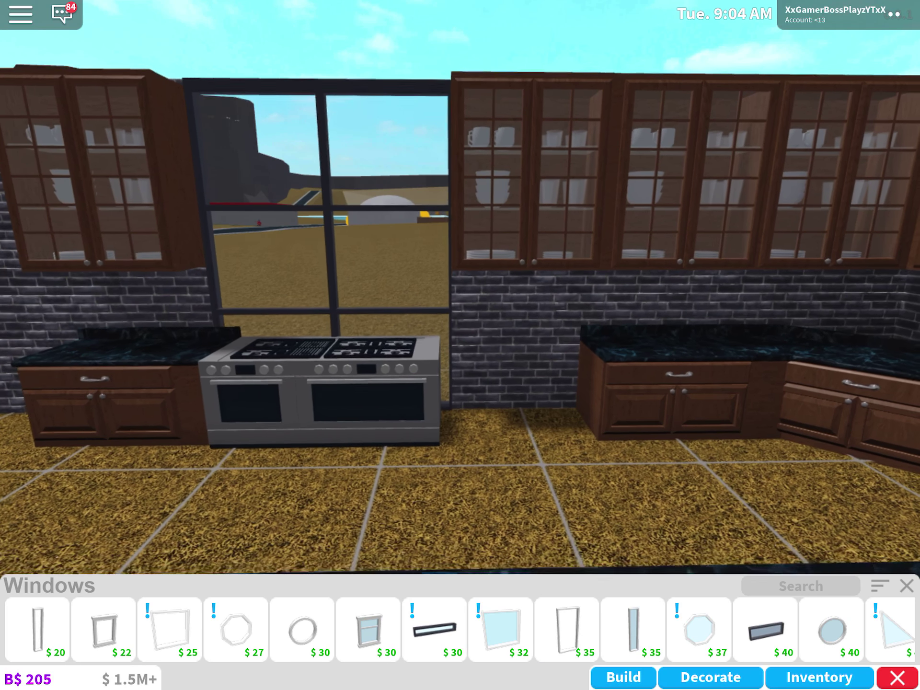
left_click(532, 302)
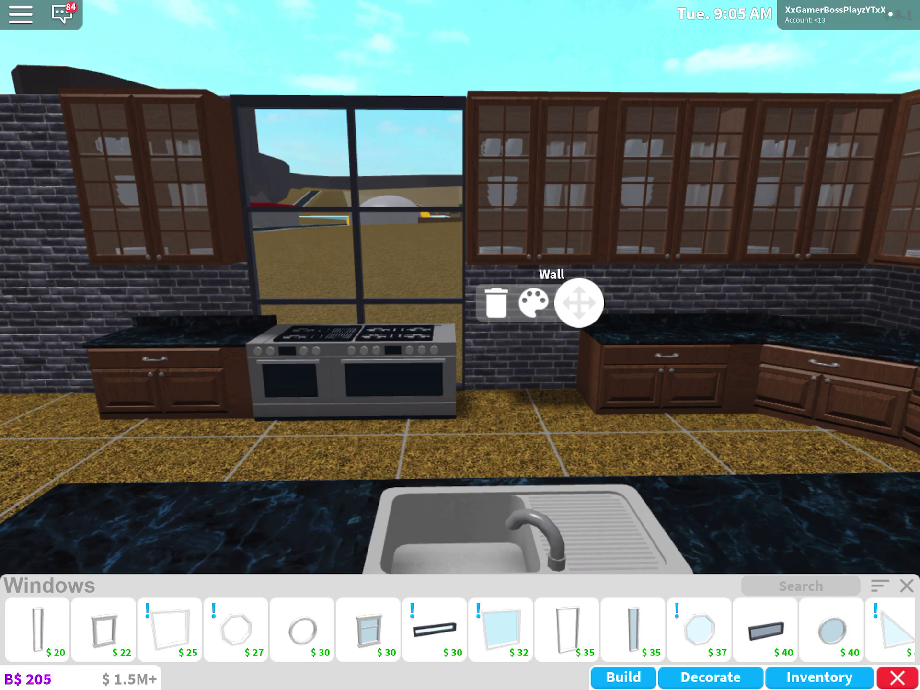
Place a Traditional Counter right of the stove and slide the left counter flush against it
left_click(905, 586)
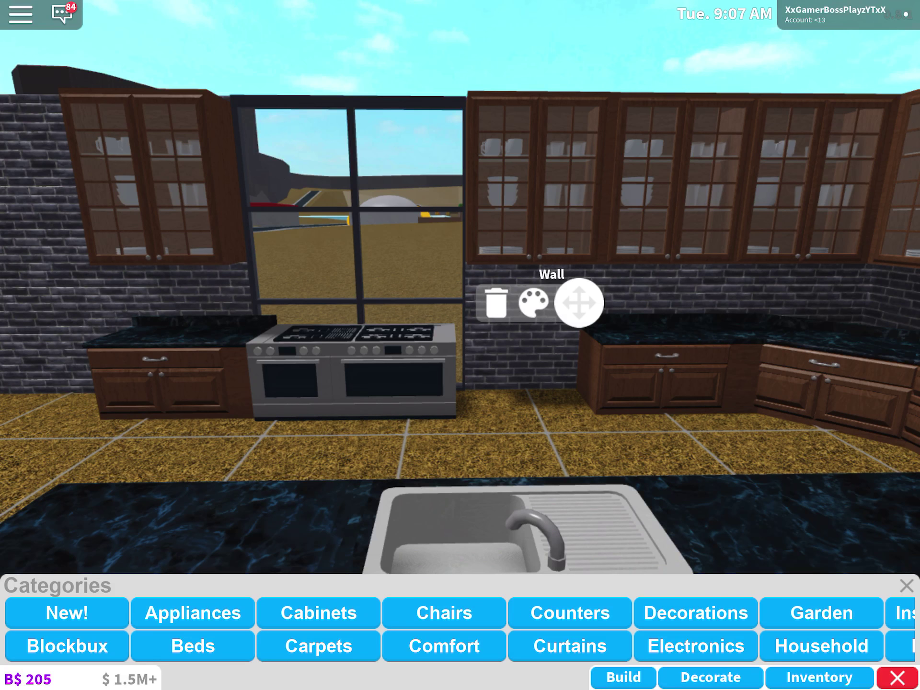
left_click(570, 613)
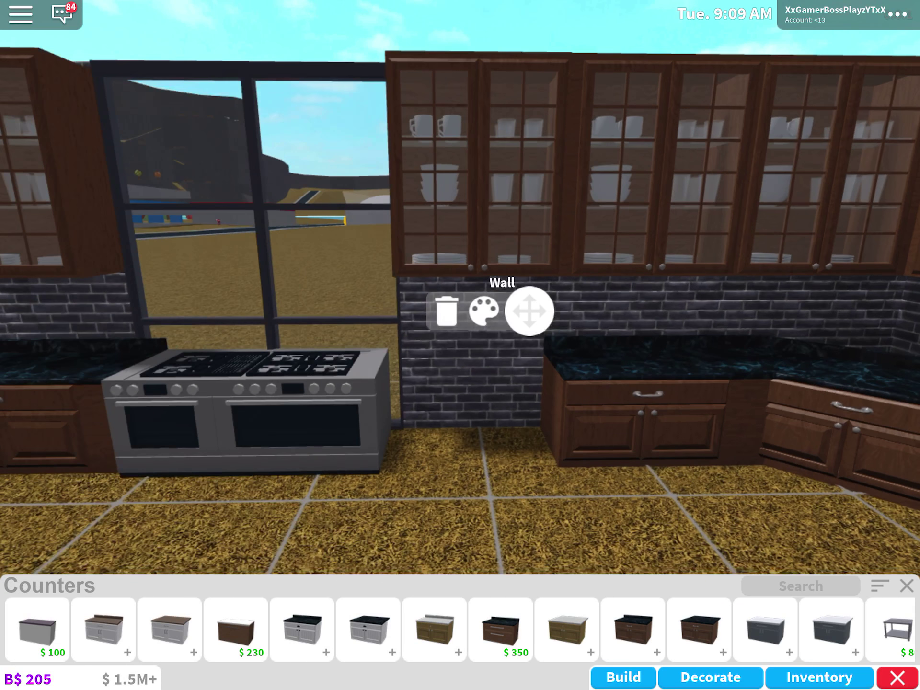
left_click(500, 628)
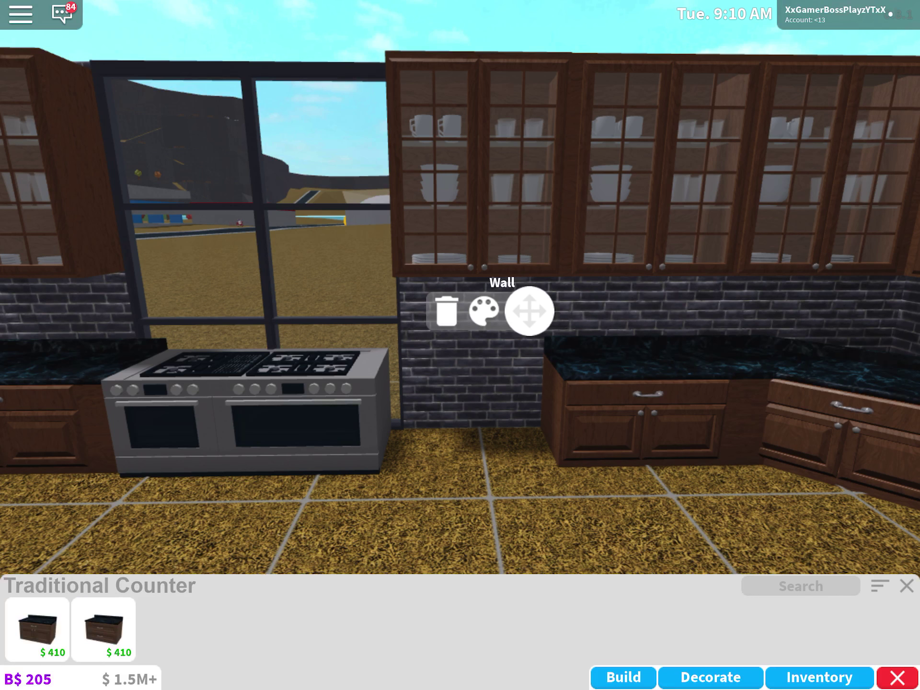
left_click(38, 629)
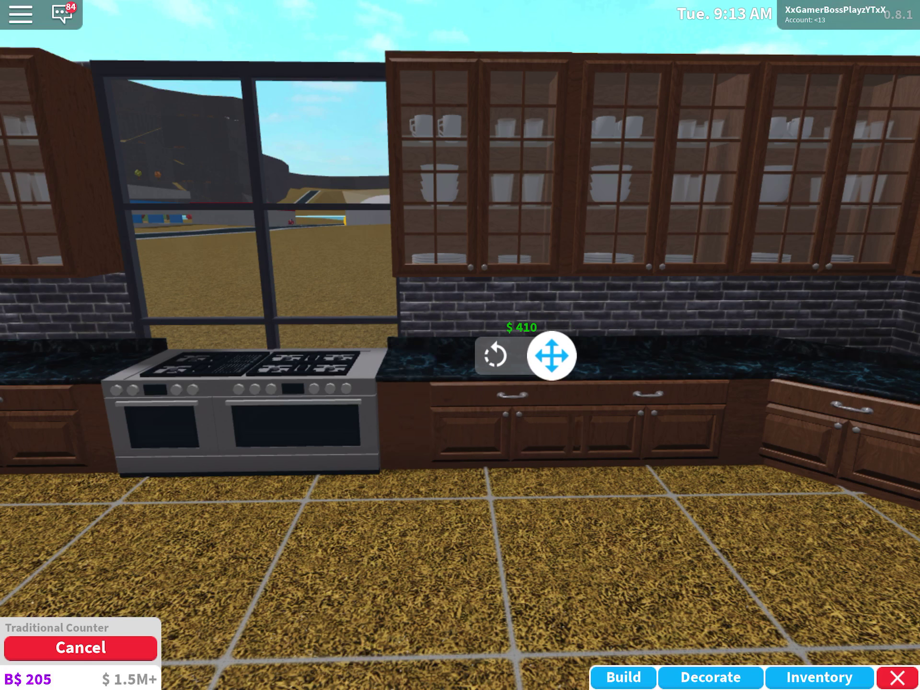
scroll(461, 345, "down", 3)
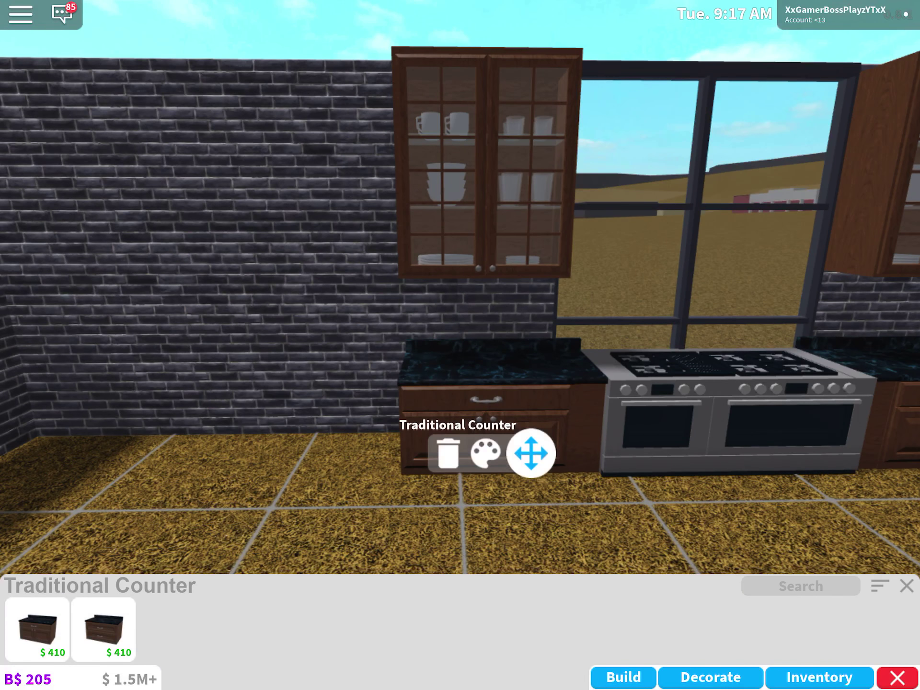
left_click(530, 453)
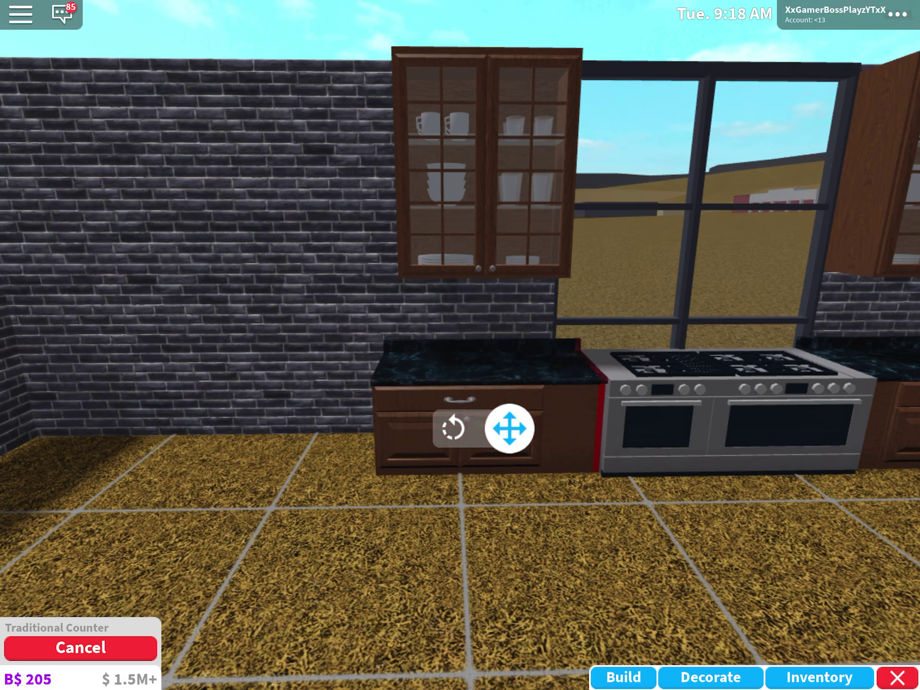
left_click(513, 429)
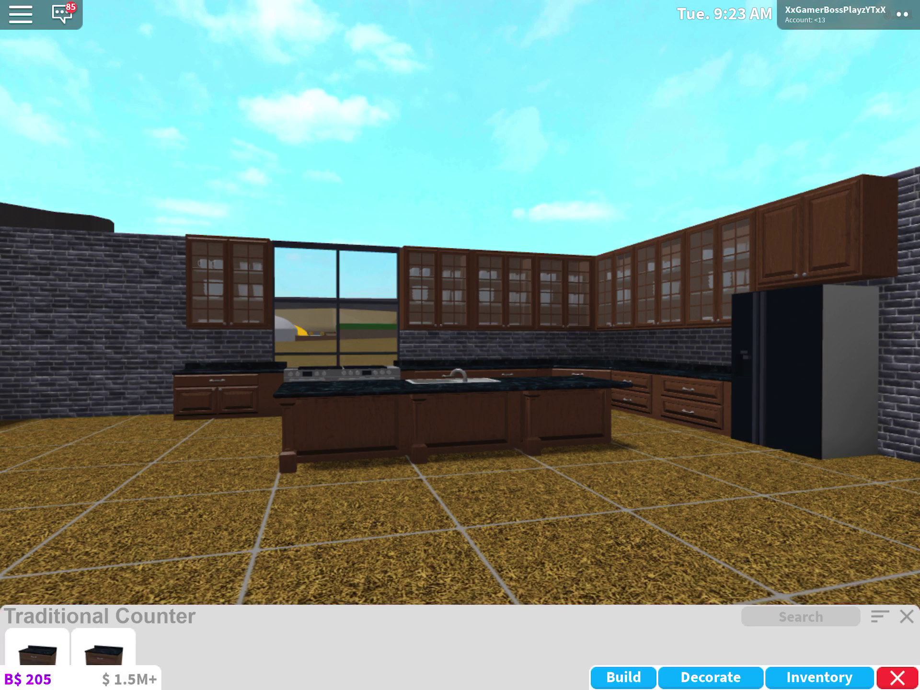
key("Escape")
Leave the furniture catalogue and switch to Build mode above the finished kitchen
key("Escape")
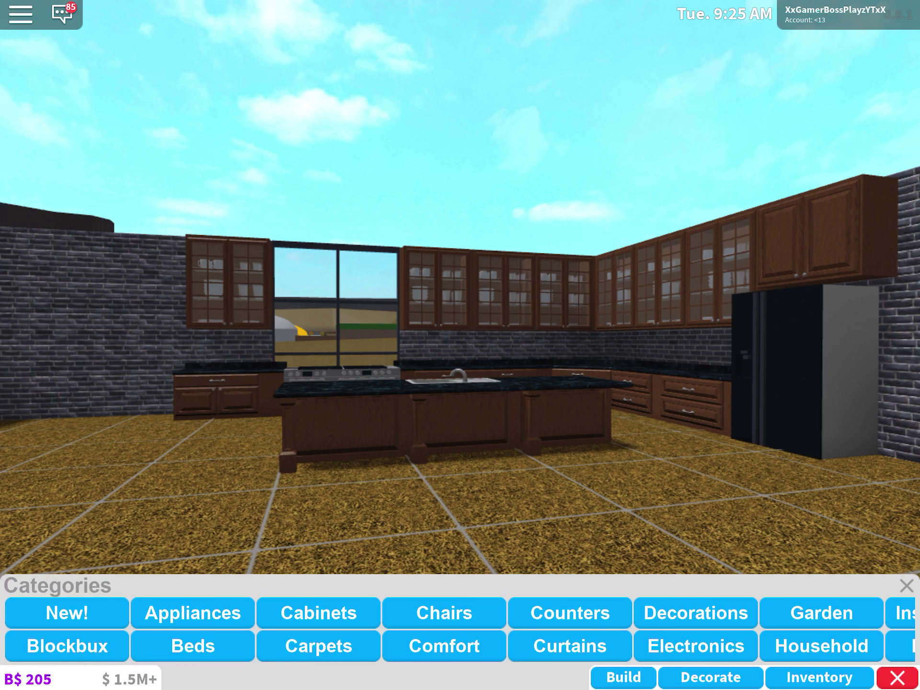
key("Escape")
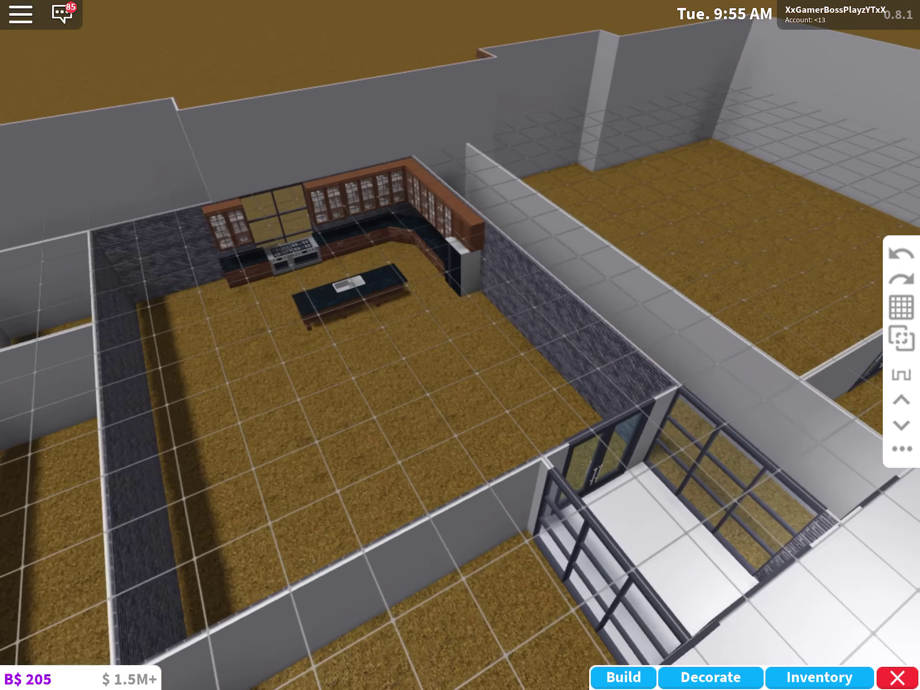
left_click(622, 677)
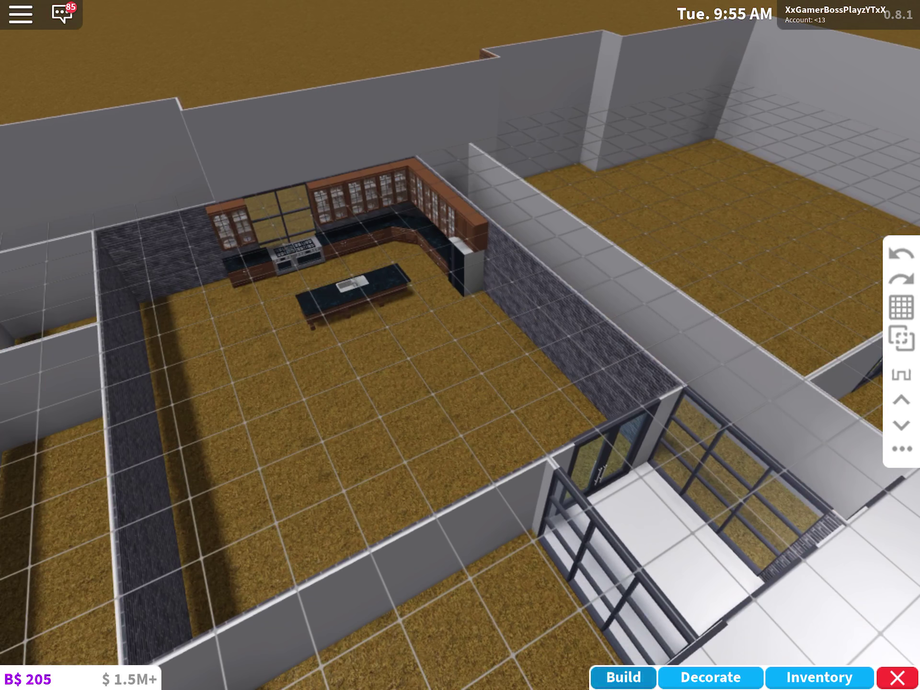
Start a kitchen floor outline with the Floor tool, then abandon the triangular attempt
left_click(192, 646)
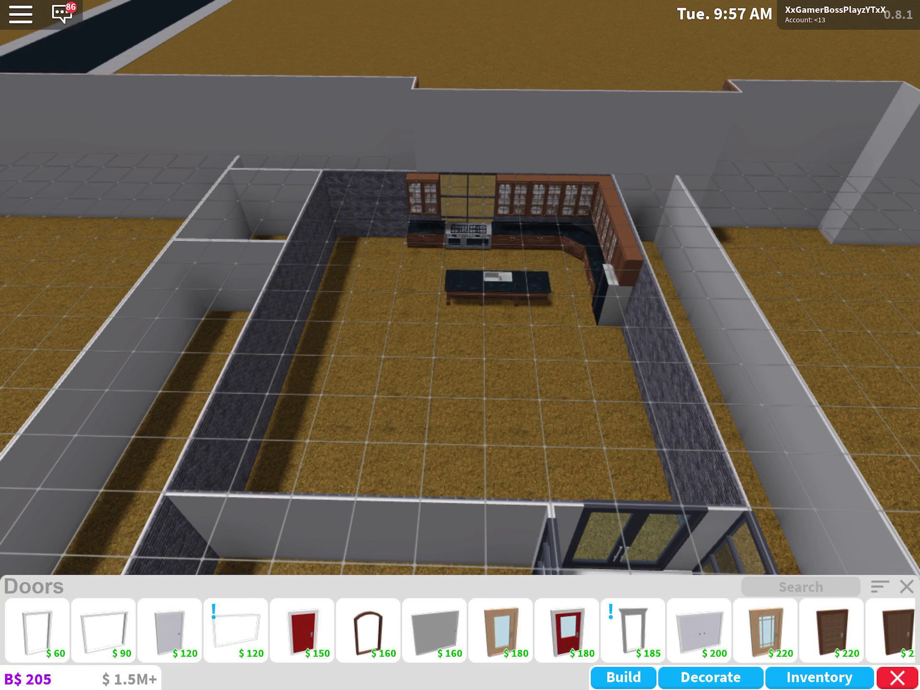
left_click(906, 585)
left_click(622, 677)
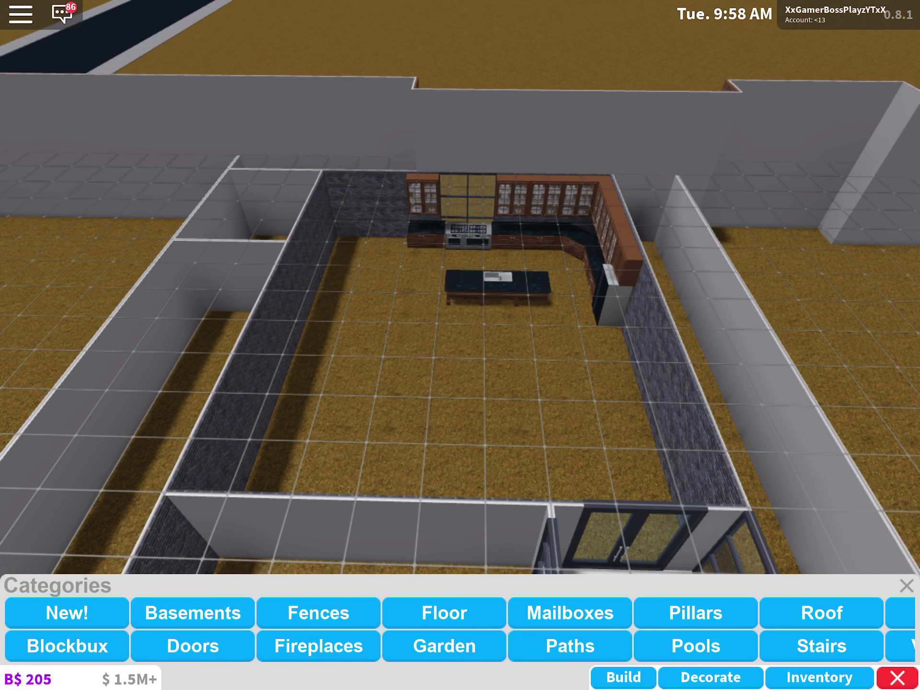
left_click(444, 613)
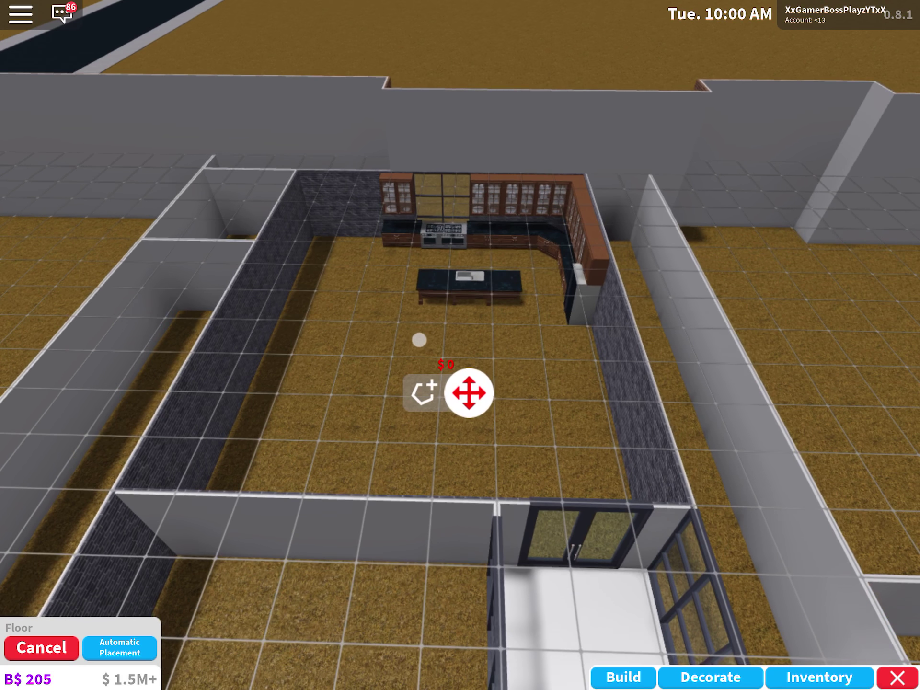
left_click_drag(508, 395, 350, 236)
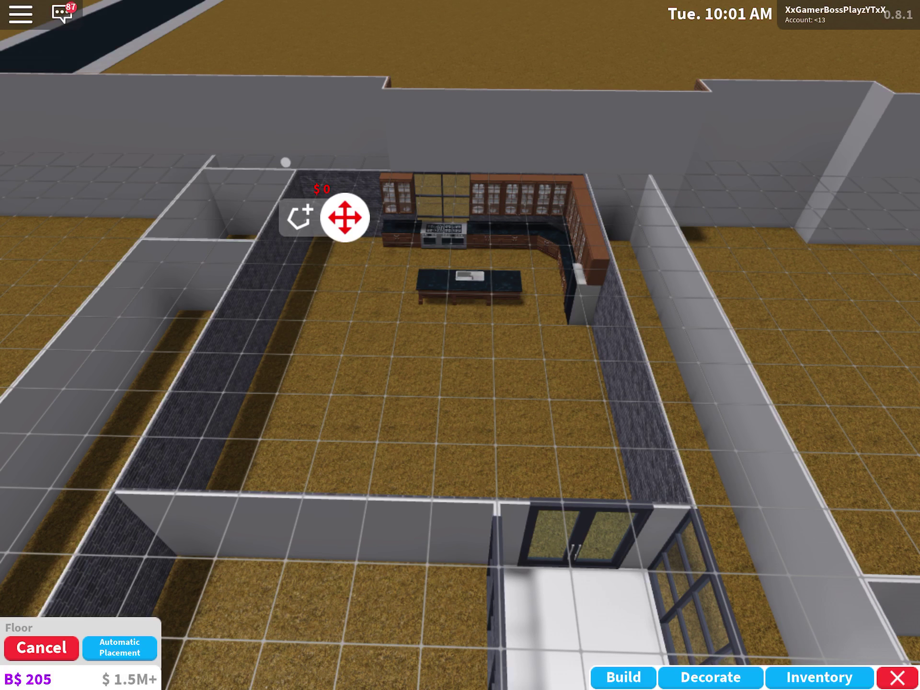
mouse_move(418, 220)
left_mouse_down()
mouse_move(630, 241)
mouse_move(723, 569)
mouse_move(172, 512)
left_mouse_up()
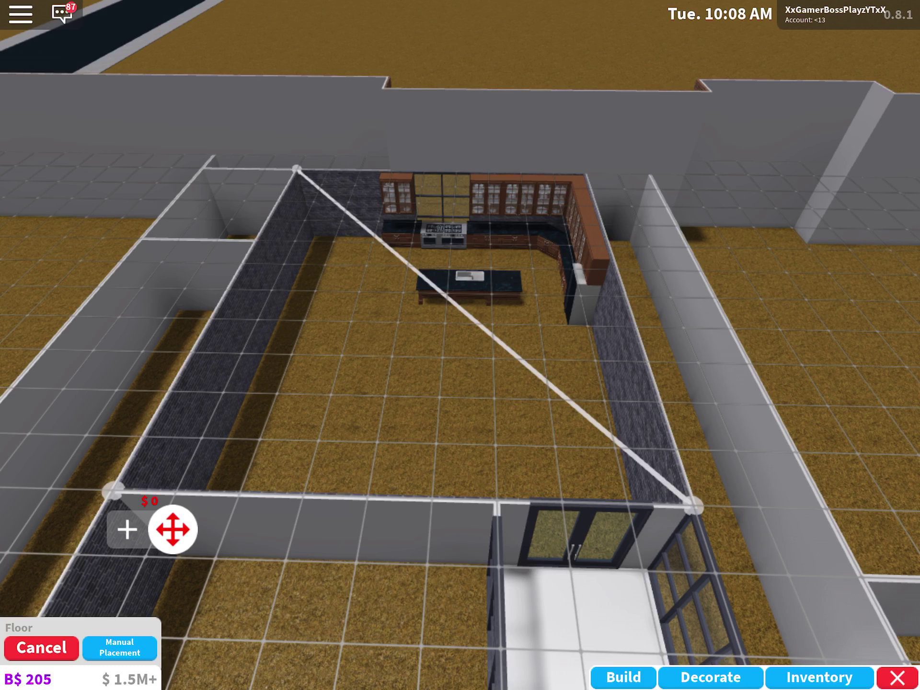
left_click(127, 529)
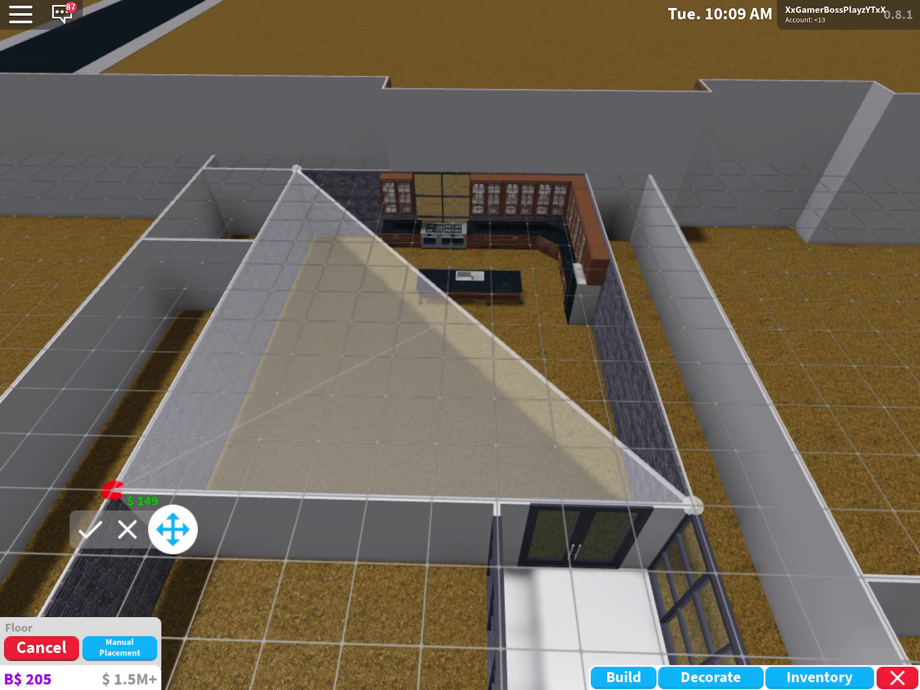
left_click(126, 529)
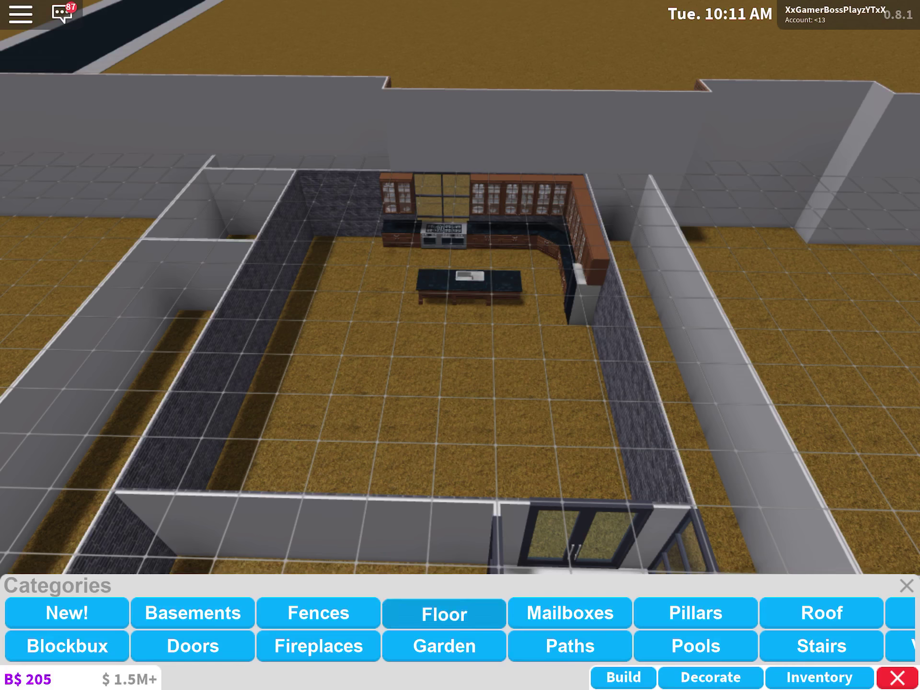
Outline the kitchen's four corners and confirm the $298 white tiled floor
left_click(444, 613)
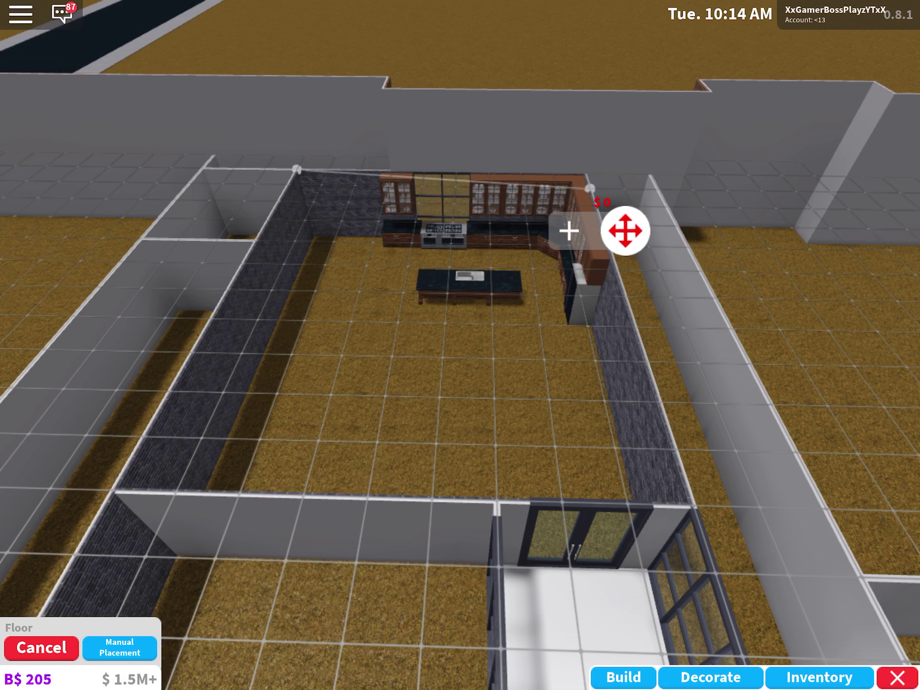
left_click(586, 174)
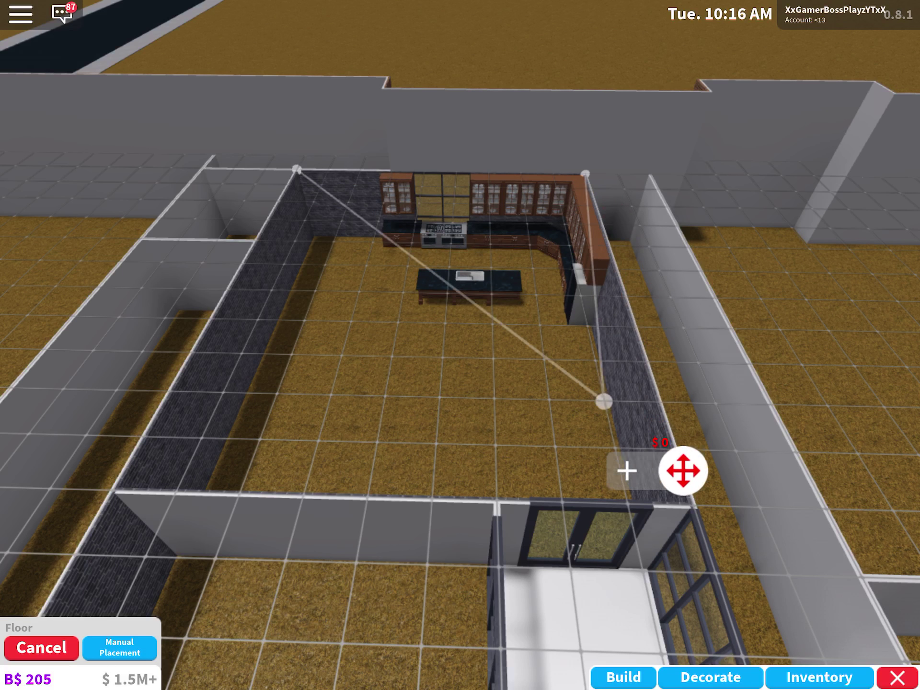
left_click(691, 504)
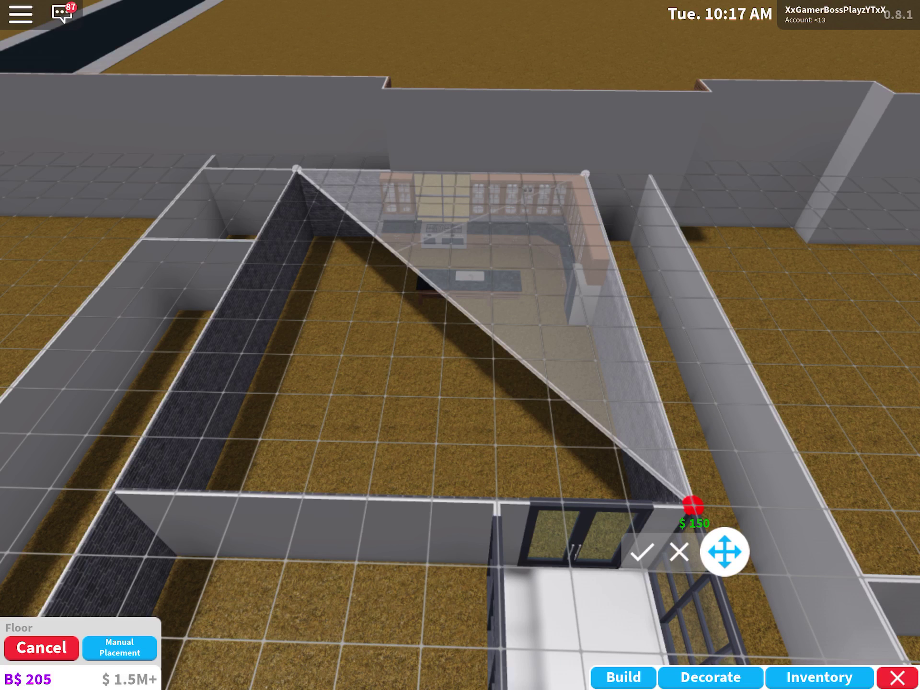
left_click(113, 493)
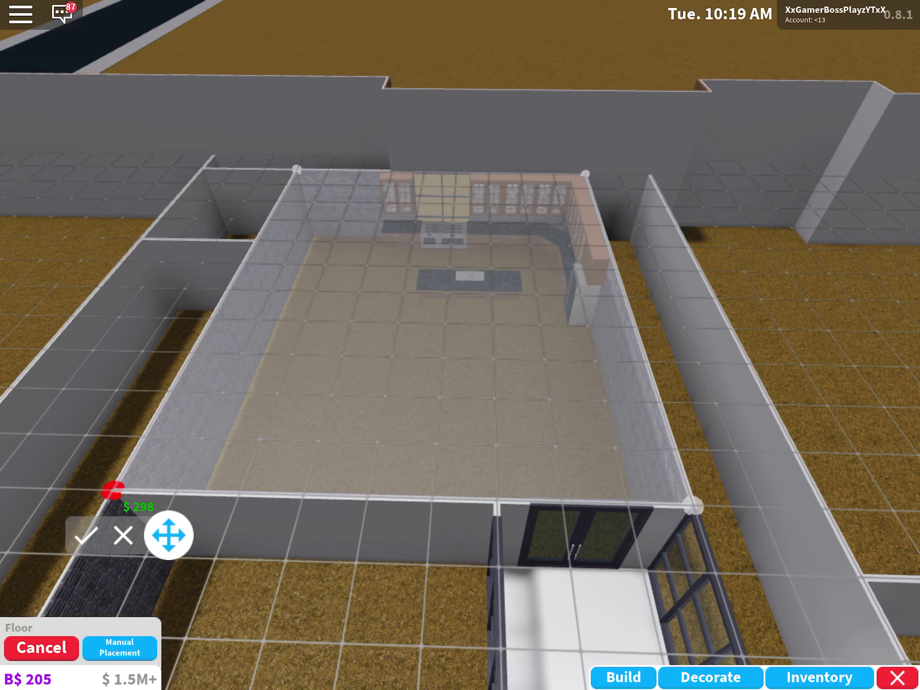
left_click(86, 534)
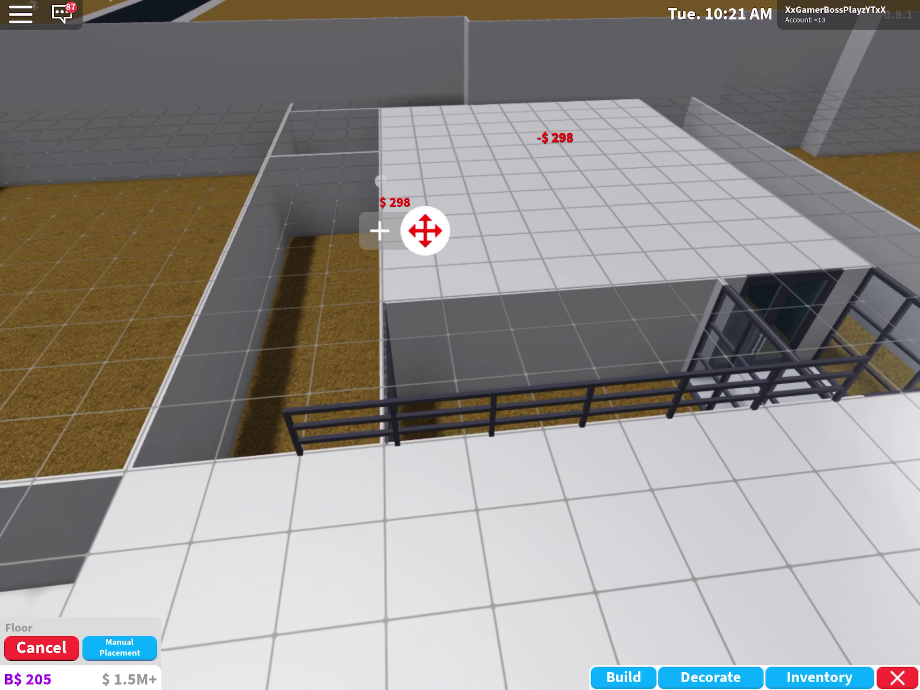
Exit floor placement and begin a new floor at the left corridor's corner
left_click(41, 648)
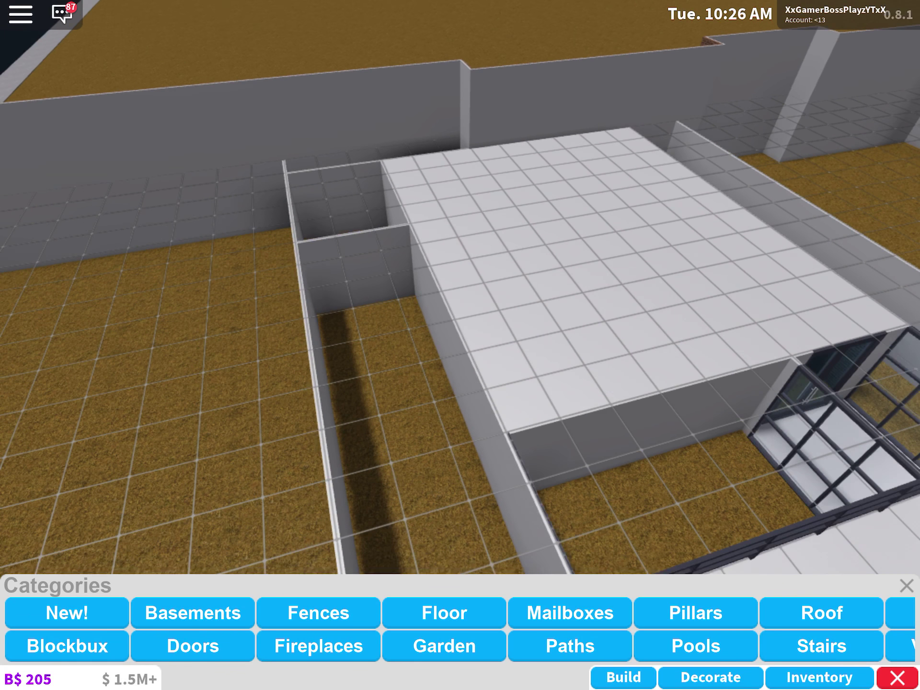
left_click(443, 612)
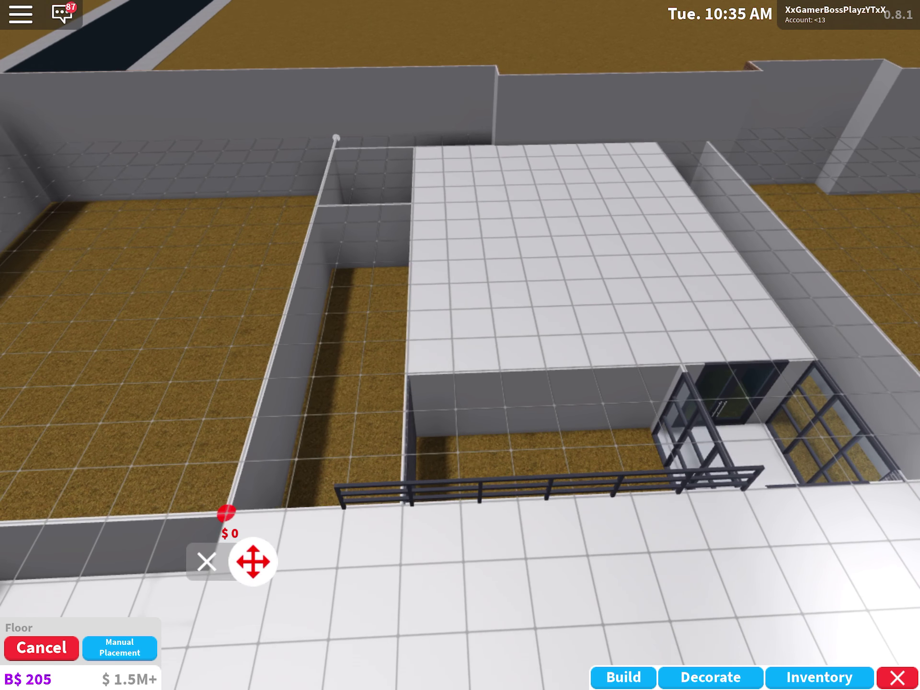
Outline and confirm a white tiled floor across the corridor entrance
left_click_drag(252, 561, 429, 551)
left_click(324, 467)
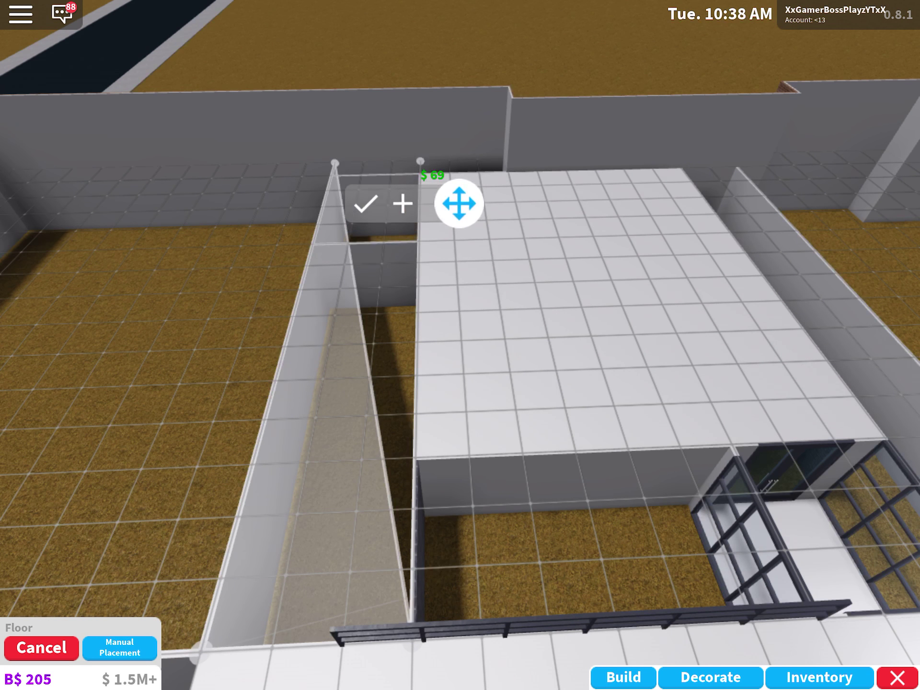
left_click(413, 202)
left_click(376, 204)
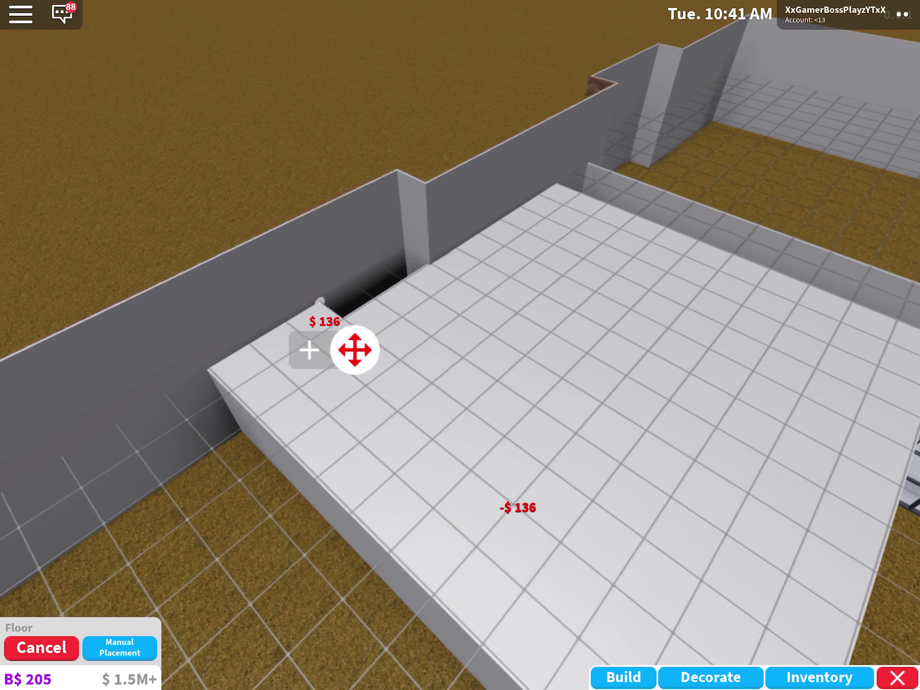
Fill the corner gap with a new floor piece
right_click(461, 345)
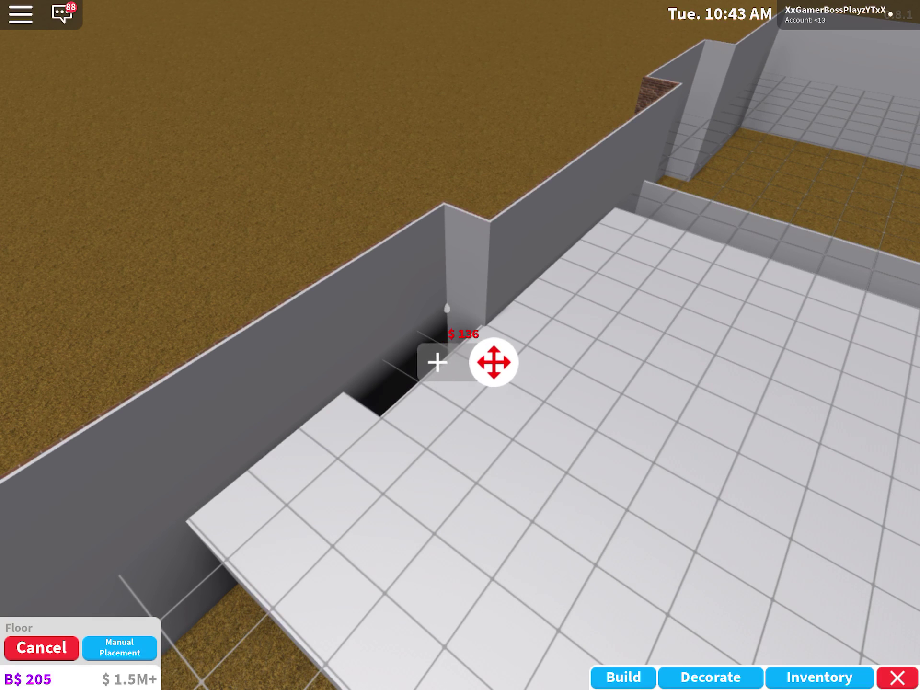
mouse_move(525, 380)
left_mouse_down()
mouse_move(415, 450)
mouse_move(402, 419)
left_mouse_up()
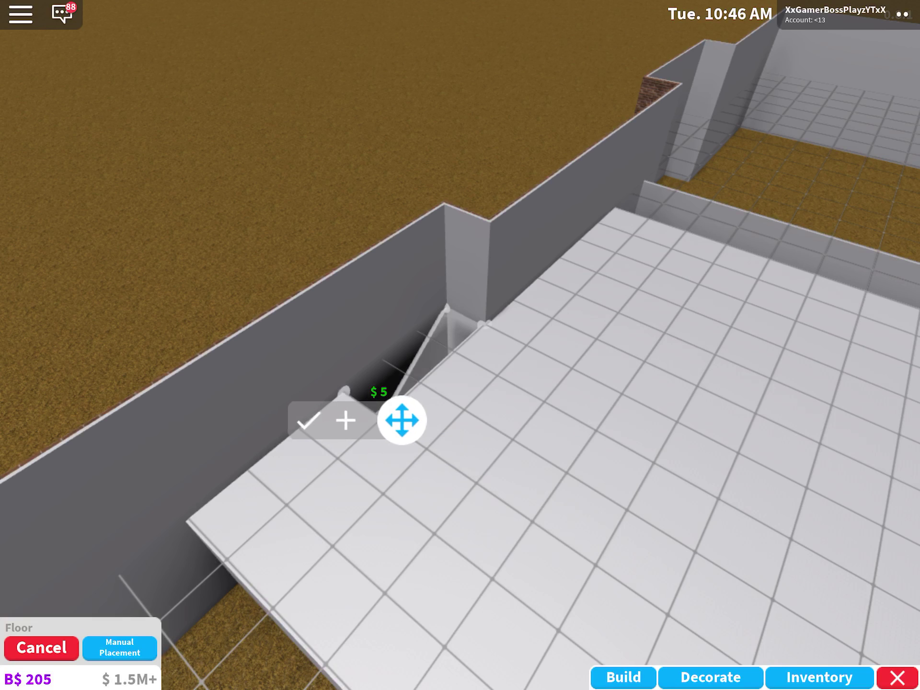
left_click(320, 421)
Add a rectangular floor piece along the wall at the next gap
left_click_drag(647, 288, 287, 323)
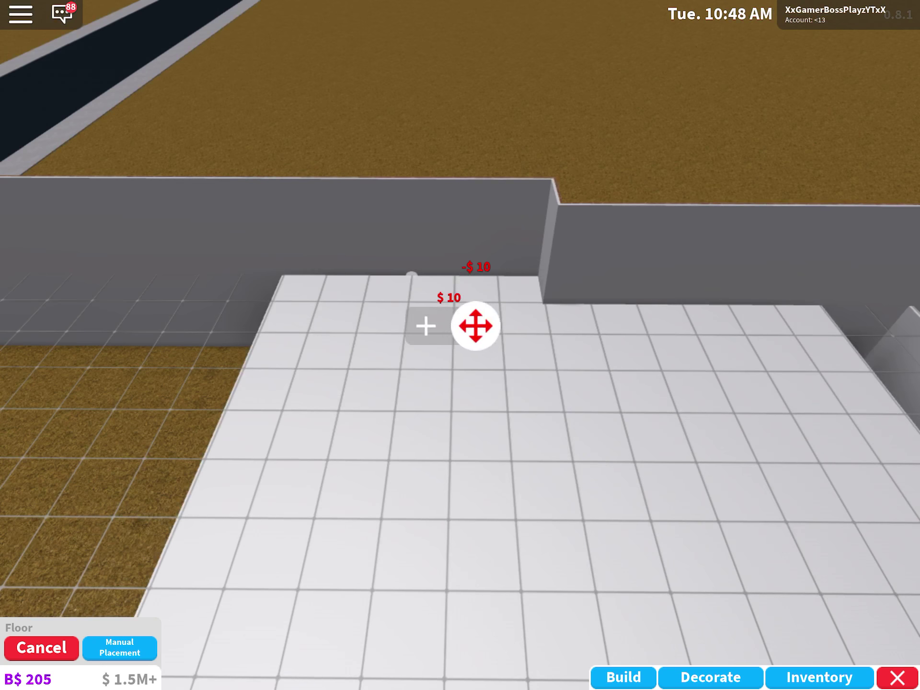
left_click_drag(288, 144, 503, 180)
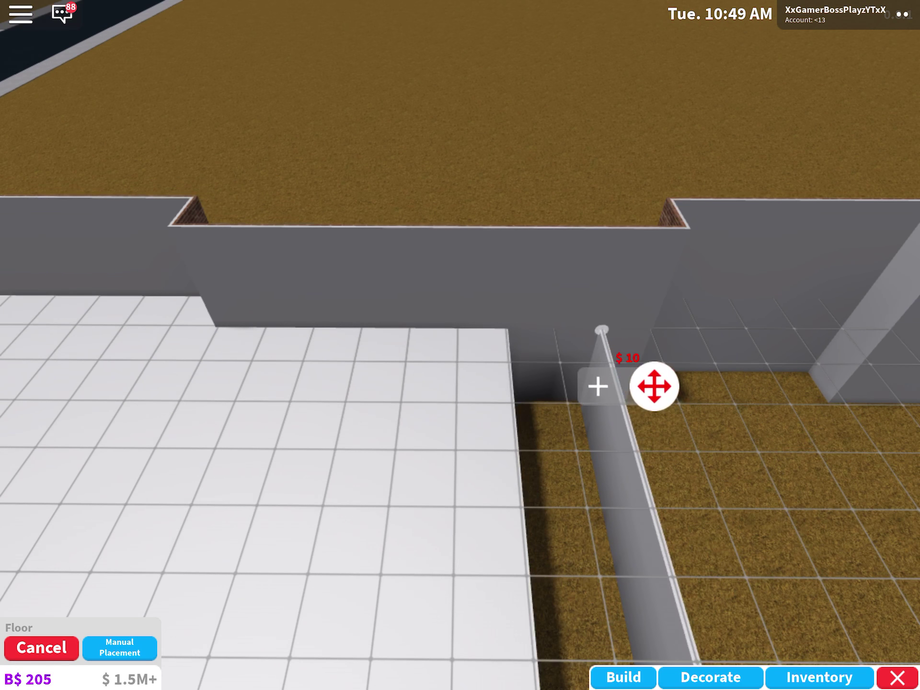
left_click_drag(653, 386, 556, 376)
left_click_drag(460, 216, 460, 431)
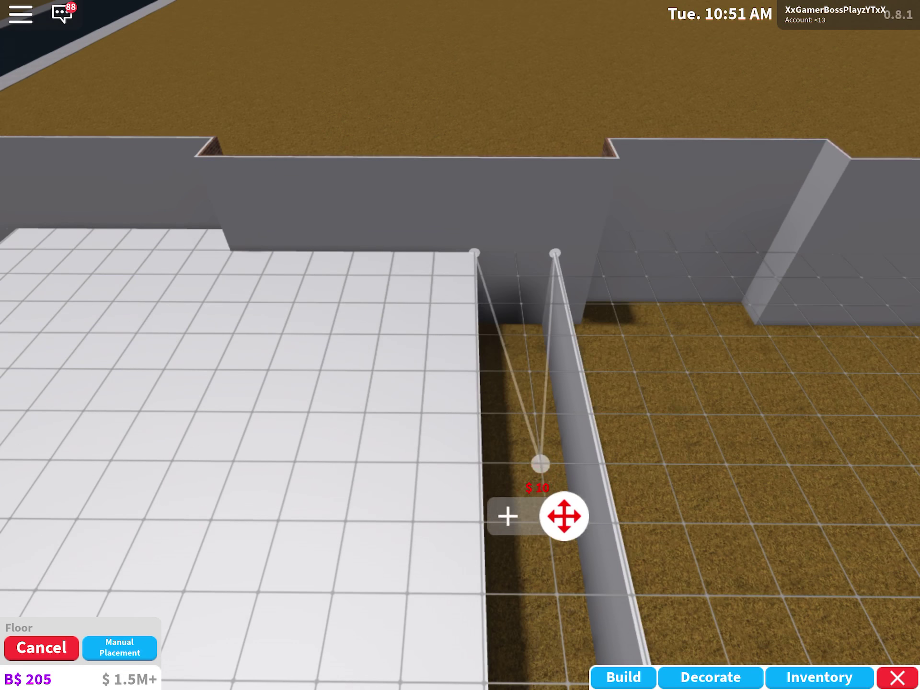
left_click_drag(460, 287, 460, 216)
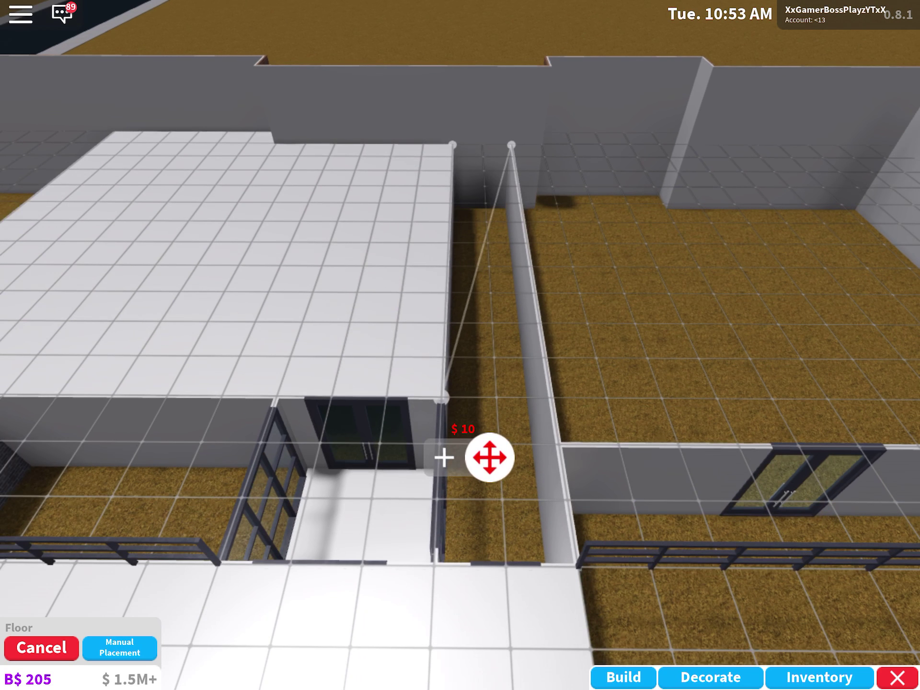
mouse_move(489, 456)
left_mouse_down()
mouse_move(498, 468)
mouse_move(586, 447)
left_mouse_up()
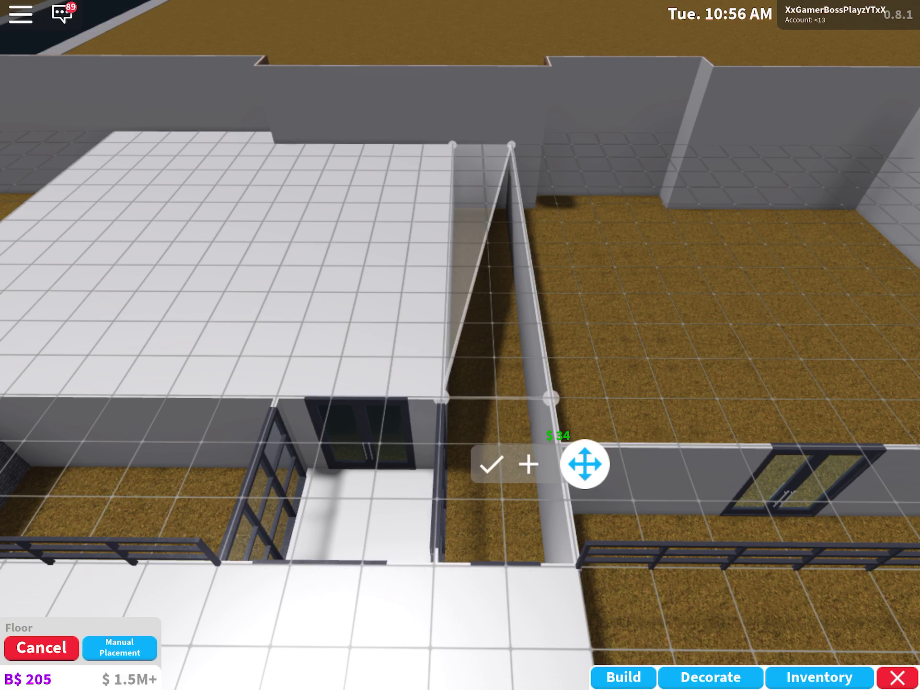
left_click(528, 464)
left_click(501, 462)
Stretch a tiled floor piece across the remaining opening and confirm it
left_click_drag(461, 360, 288, 288)
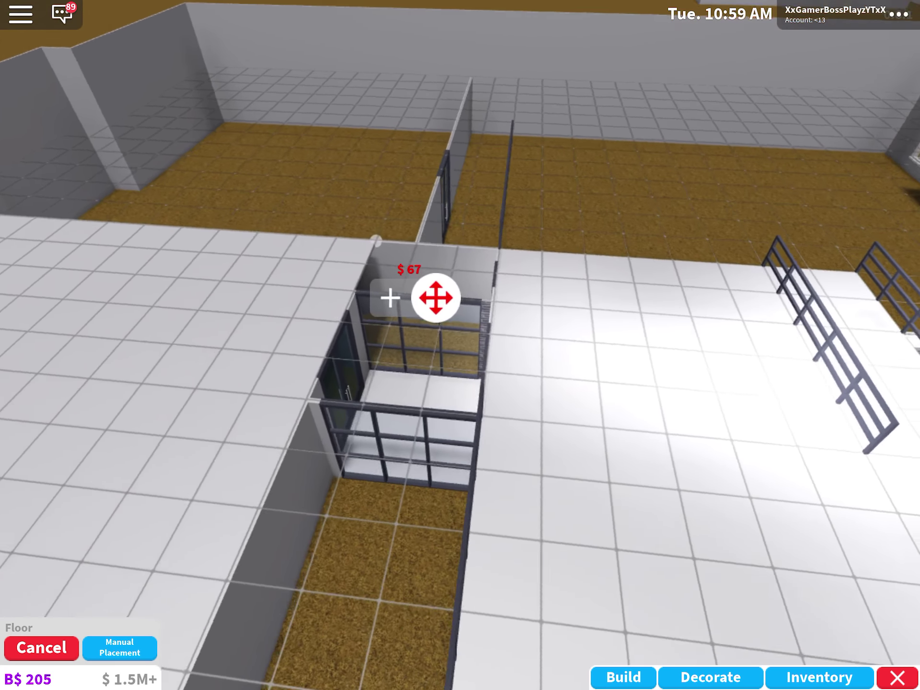
right_click(460, 359)
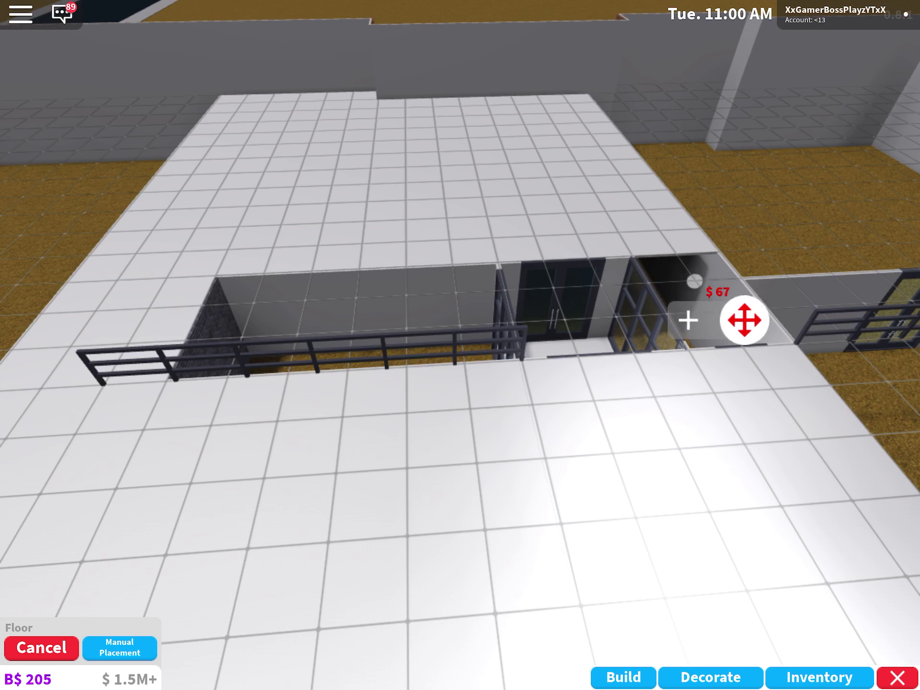
mouse_move(733, 312)
left_mouse_down()
mouse_move(294, 333)
mouse_move(247, 400)
mouse_move(651, 424)
mouse_move(744, 396)
mouse_move(714, 314)
left_mouse_up()
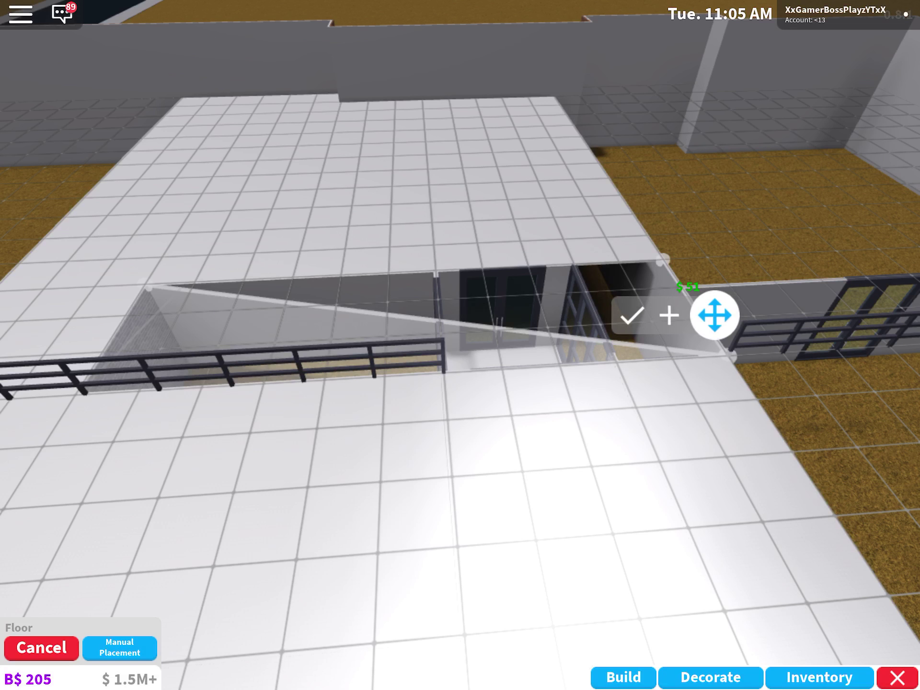
left_click(631, 315)
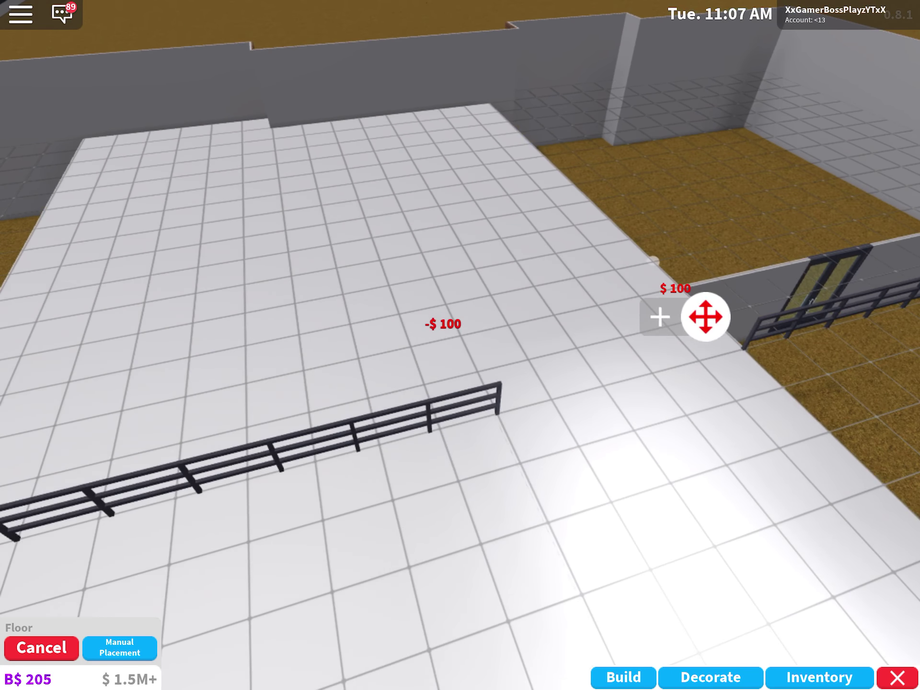
right_click(460, 360)
Finish flooring, delete both stray metal fences, and close build categories
left_click(42, 648)
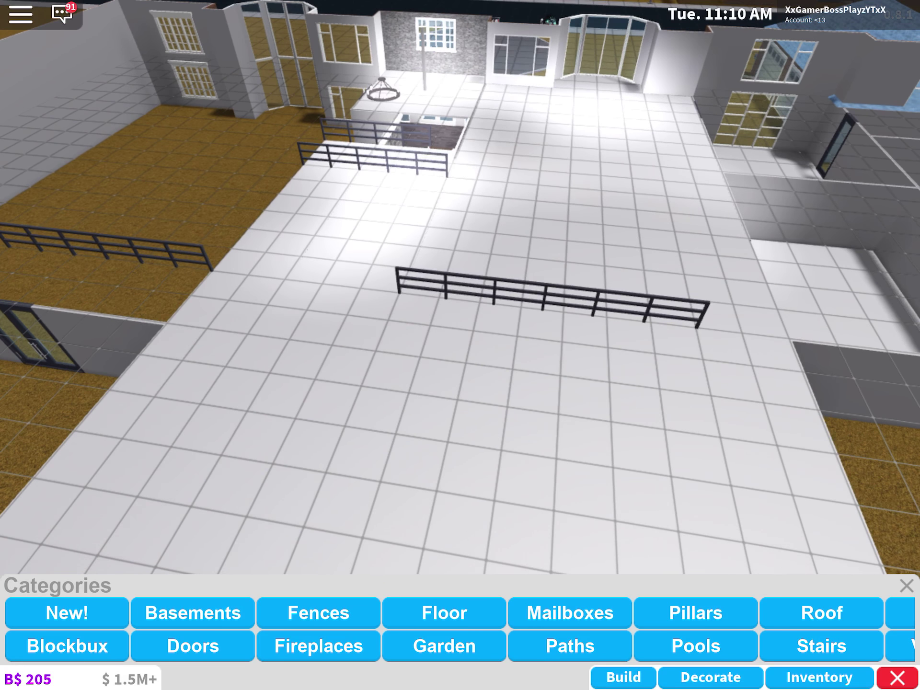
right_click(460, 324)
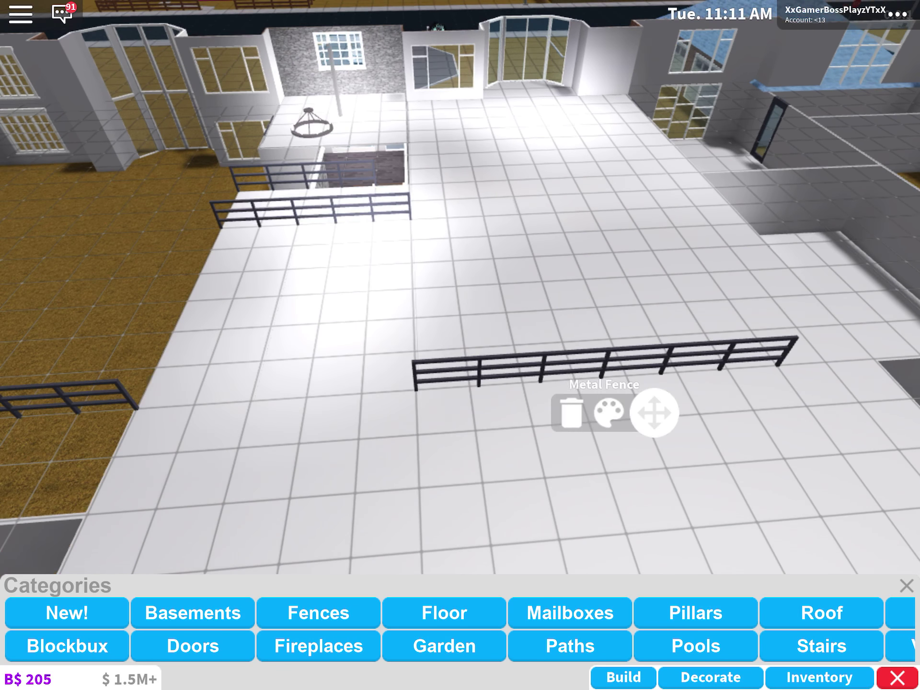
left_click(572, 412)
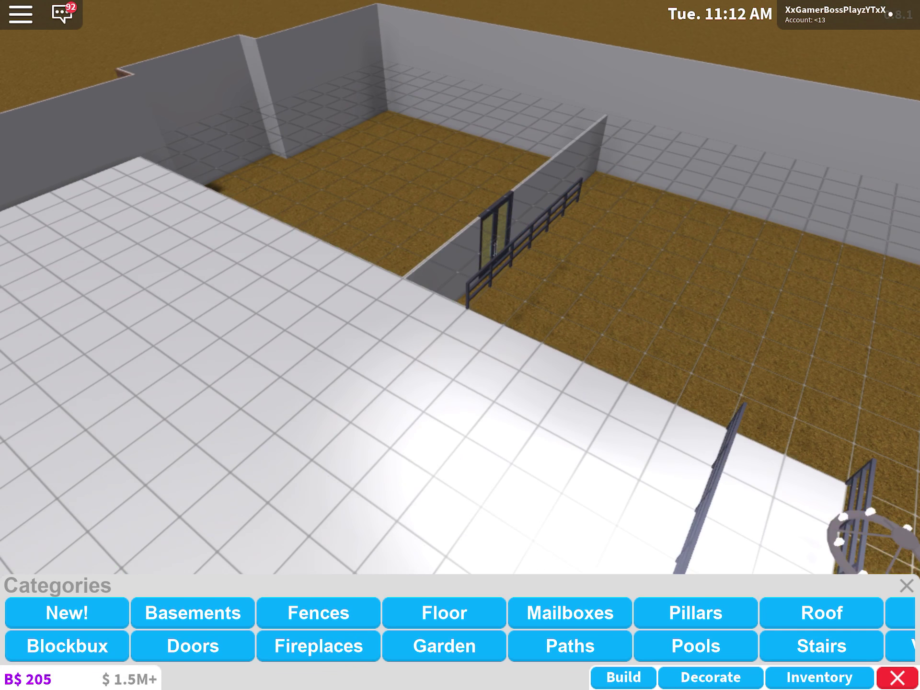
left_click_drag(503, 288, 359, 288)
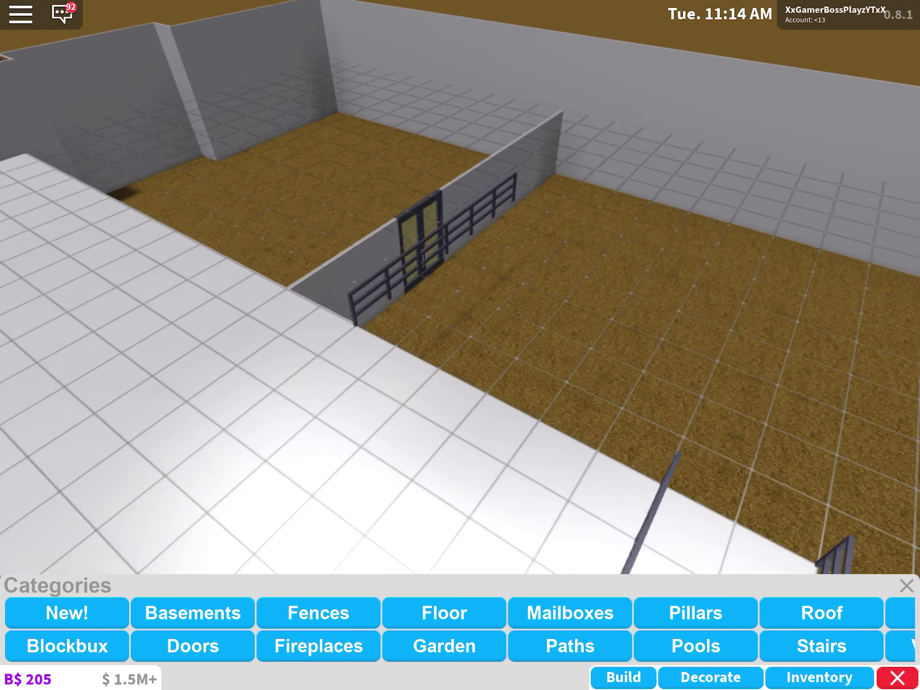
left_click_drag(503, 287, 395, 288)
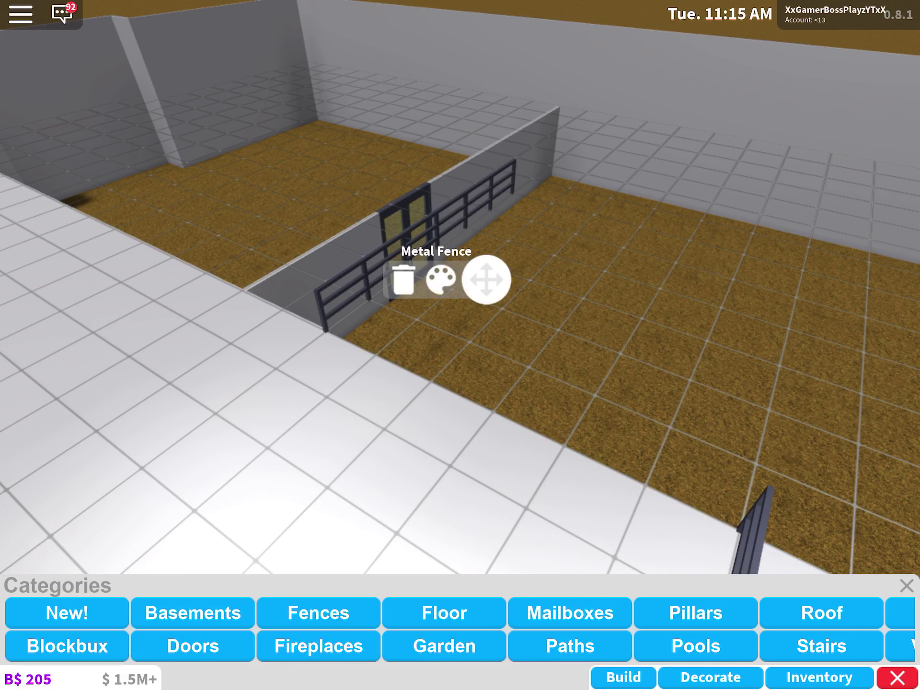
left_click(403, 280)
left_click(906, 585)
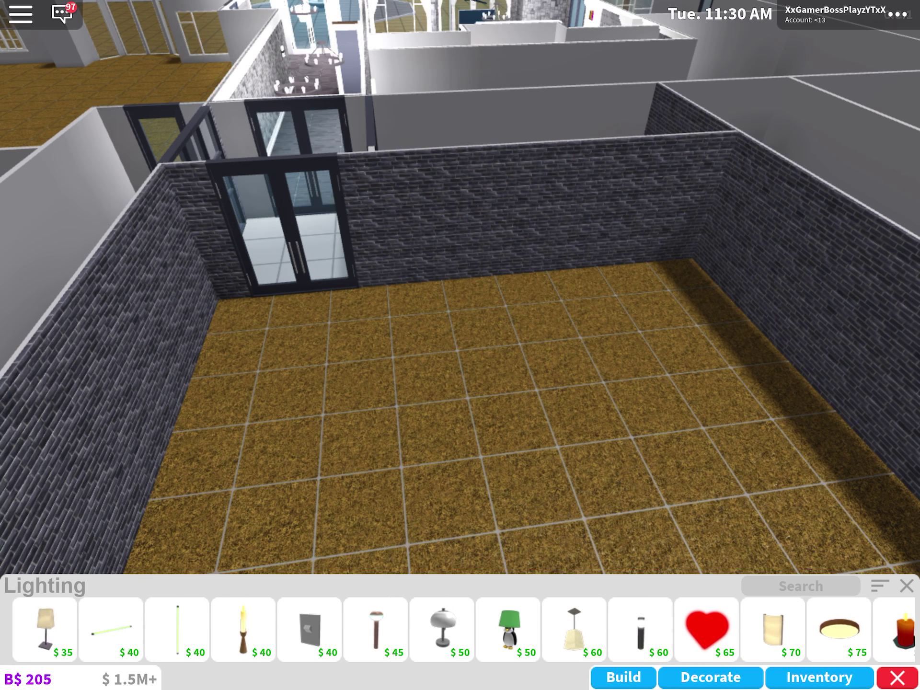
Move the Industrial Linear Chandelier to a spot beside the stove counter
left_click(375, 629)
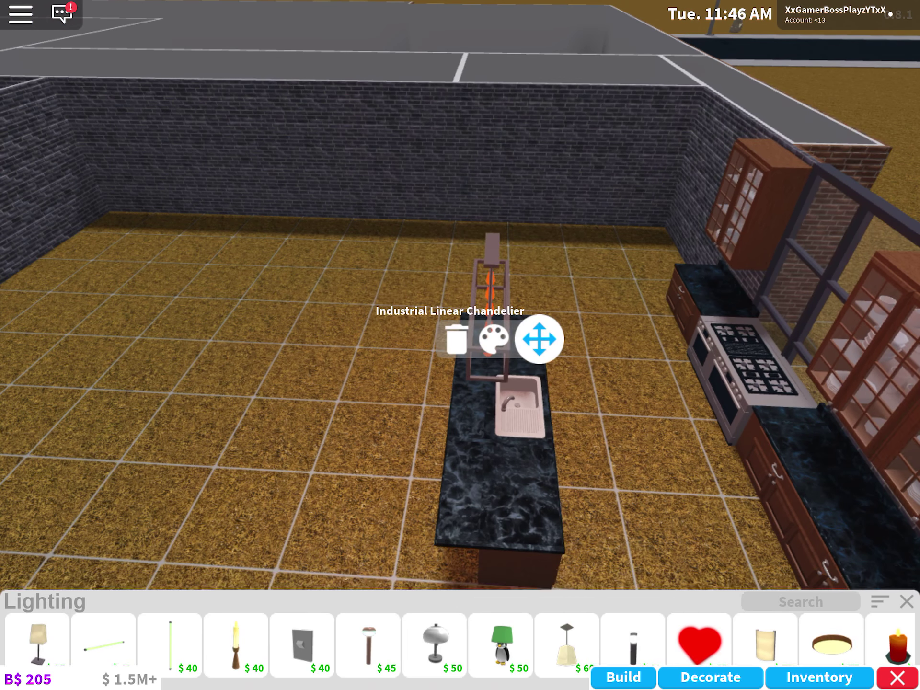
left_click(544, 315)
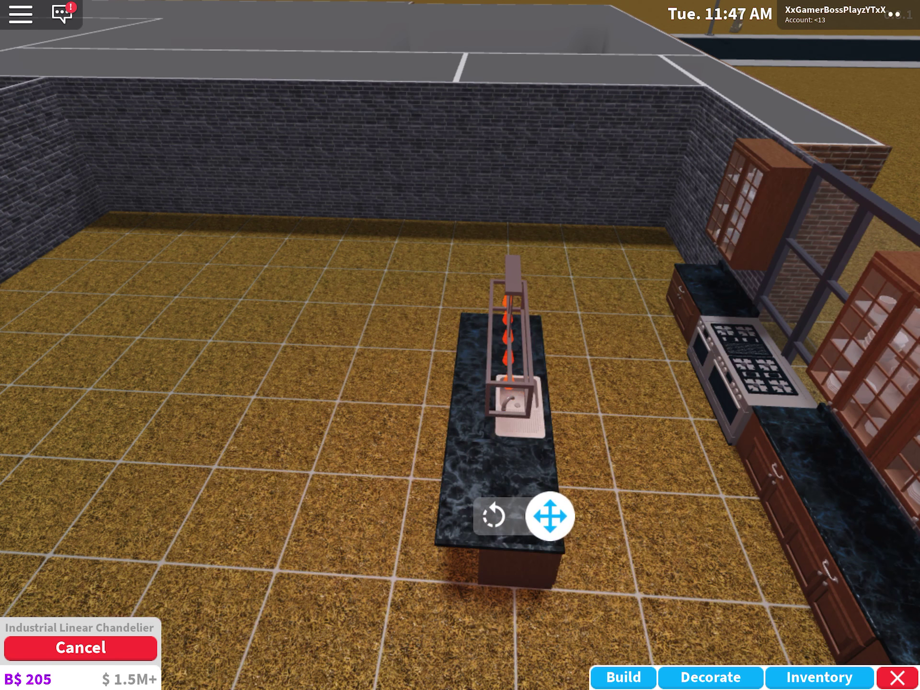
left_click(517, 359)
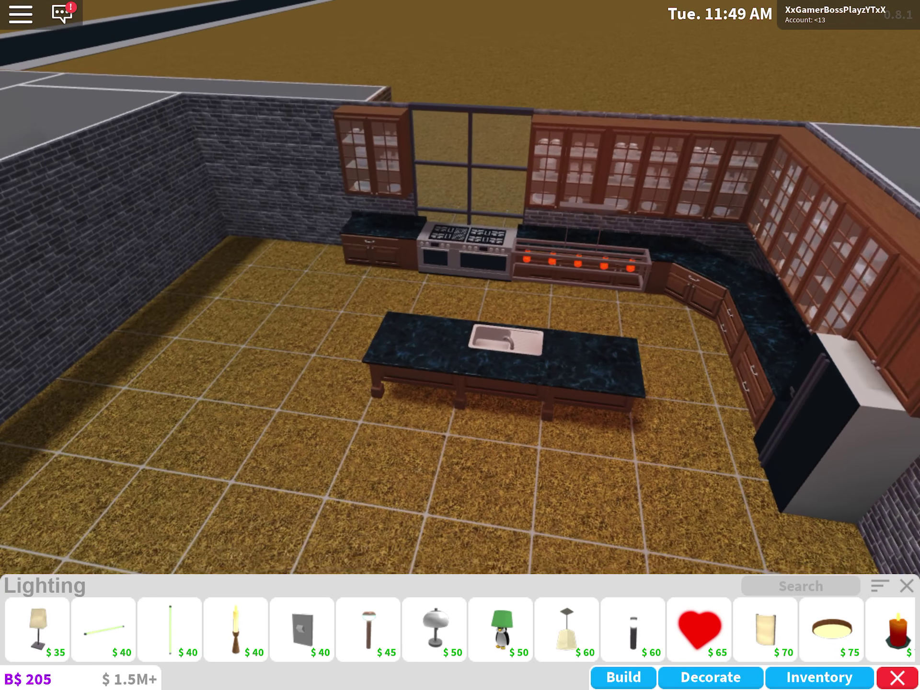
Hang the Industrial Linear Chandelier above the marble island
left_click(582, 256)
left_click(622, 294)
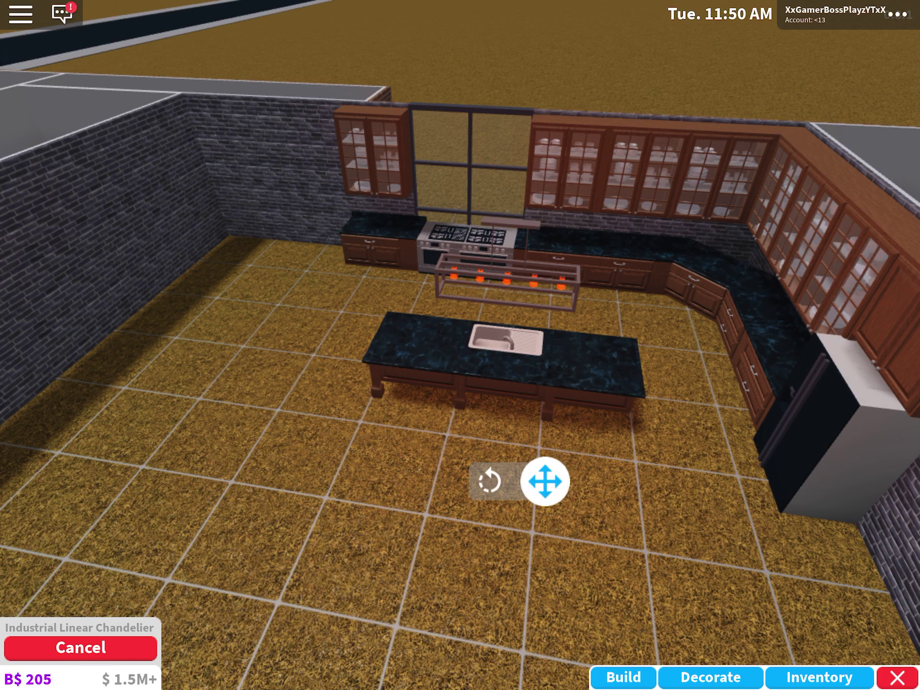
left_click(545, 480)
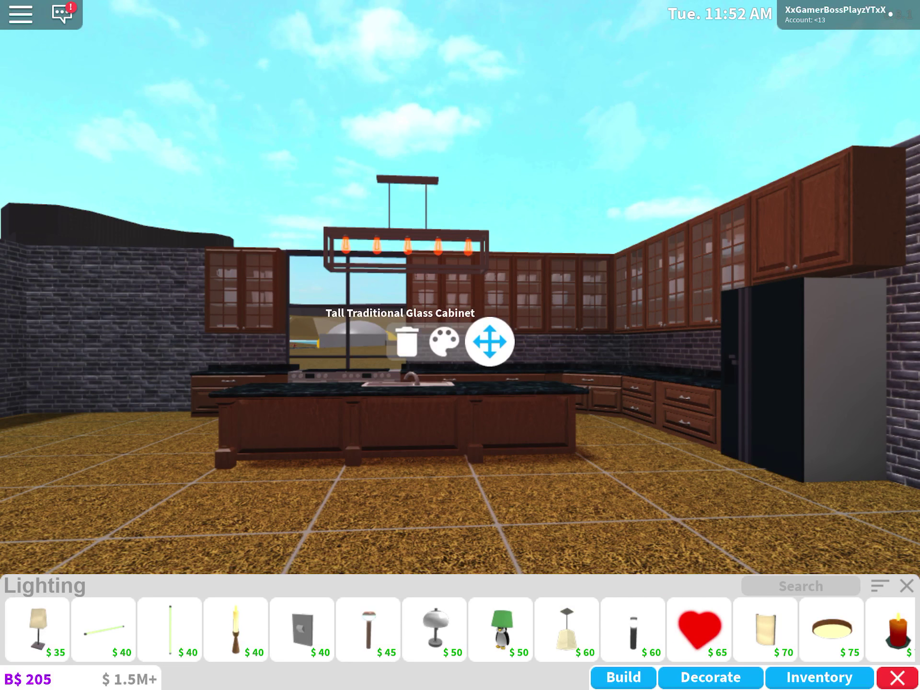
Repaint the chandelier dark stone grey with white bulbs
left_click(445, 342)
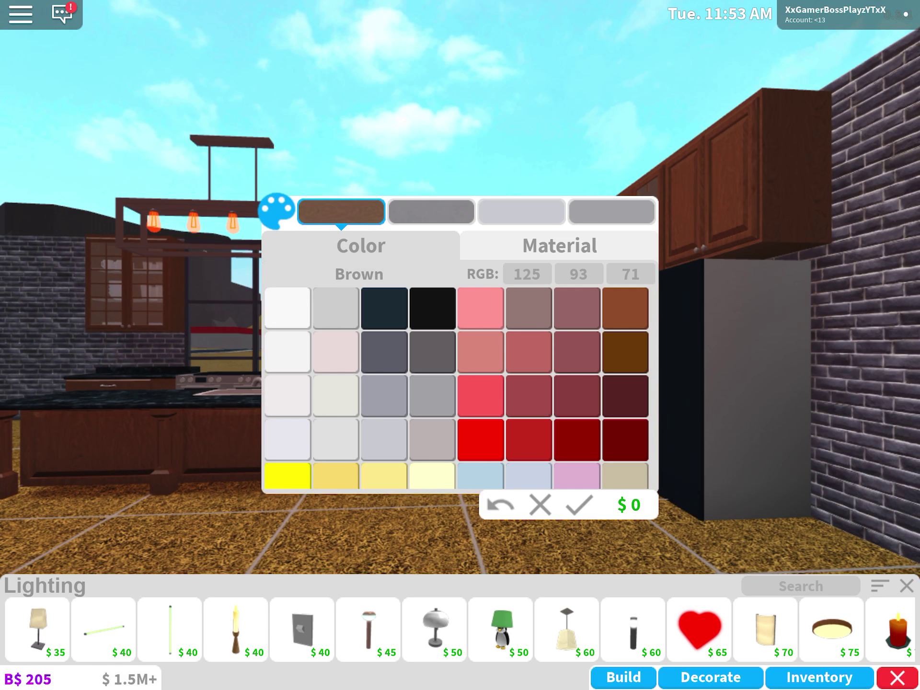
left_click(539, 504)
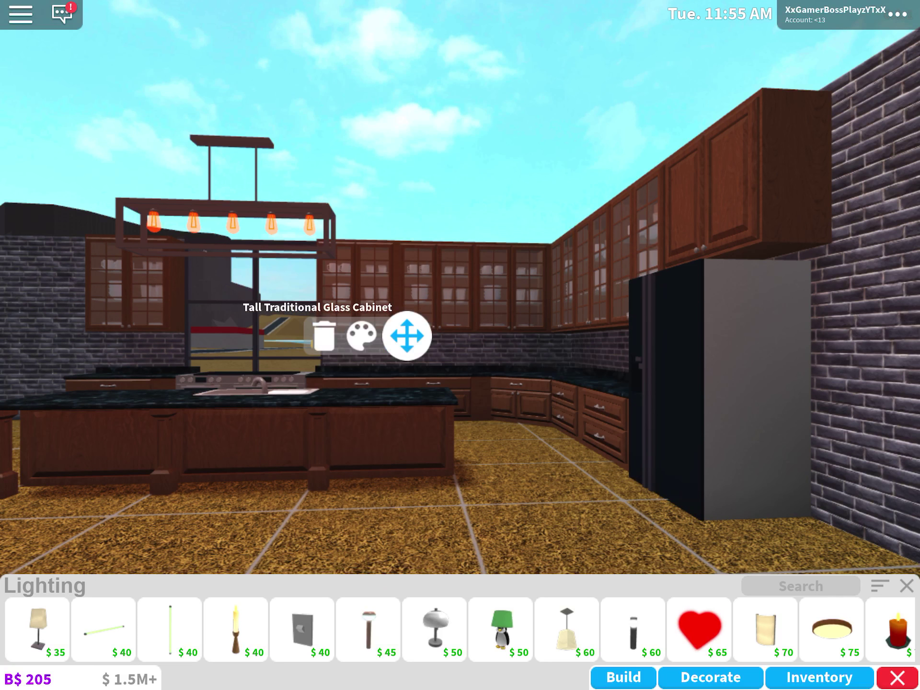
left_click(215, 216)
left_click(258, 246)
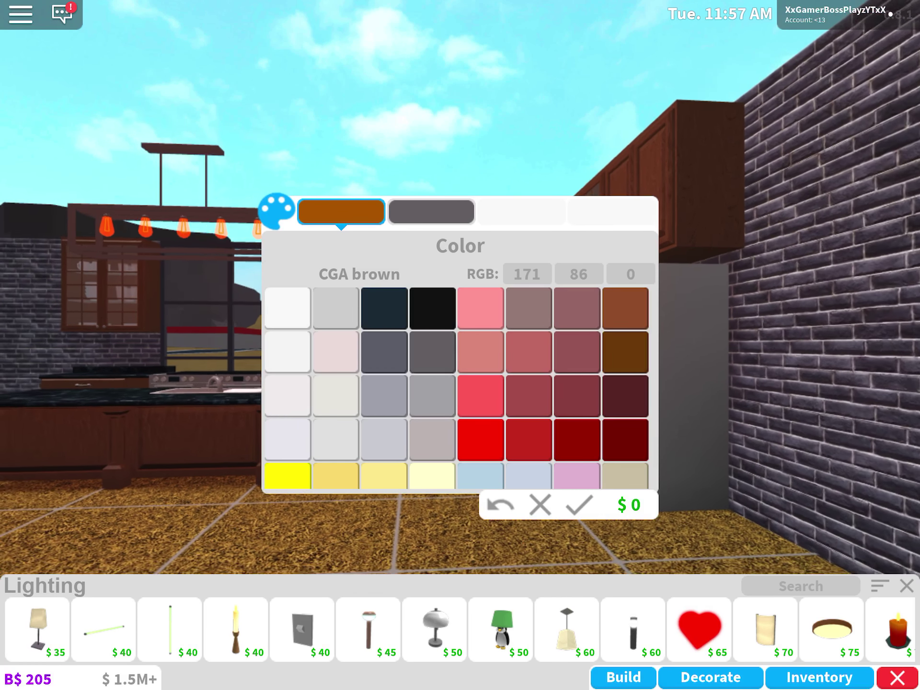
left_click(288, 308)
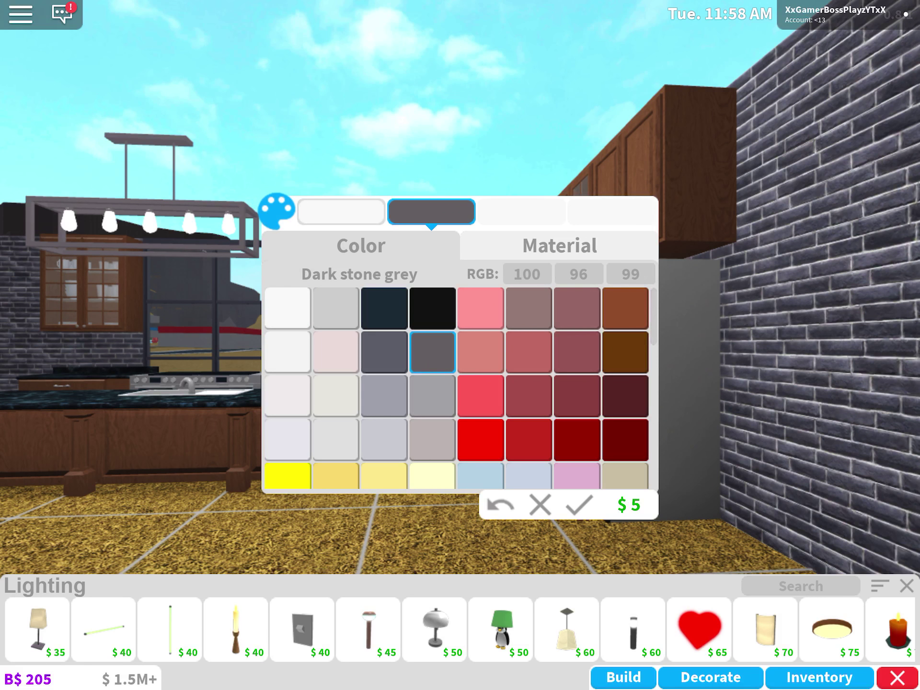
left_click(577, 504)
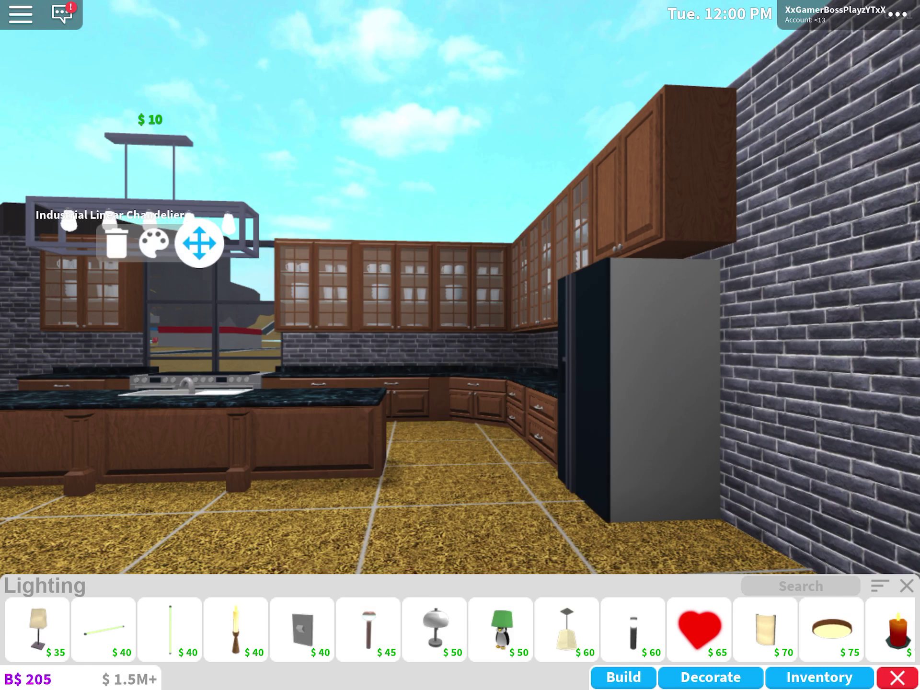
scroll(460, 628, "down", 3)
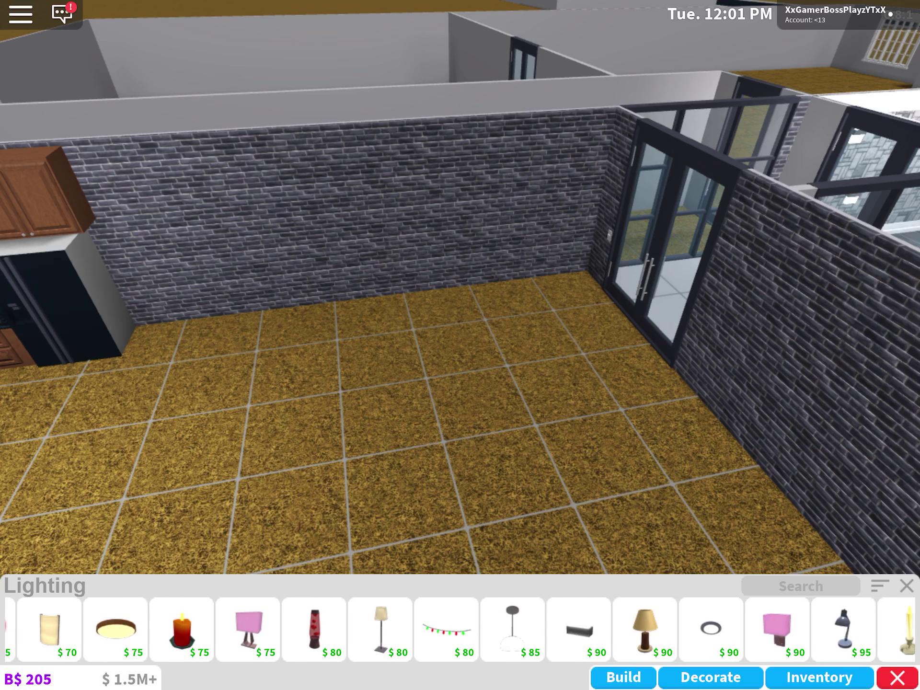
scroll(461, 629, "down", 3)
scroll(460, 629, "down", 3)
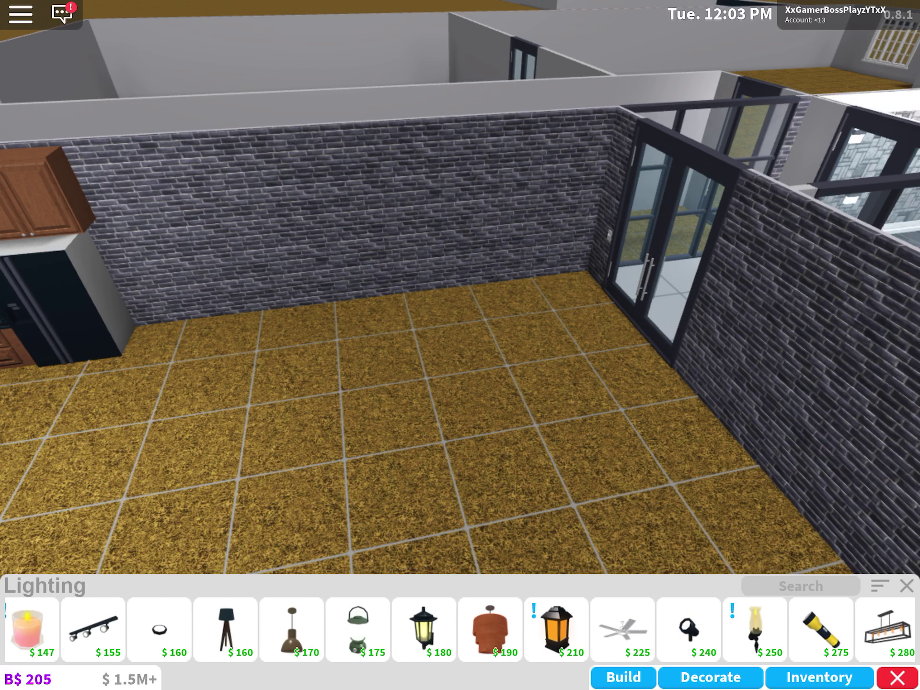
scroll(460, 629, "down", 2)
Browse the Modern Light Fixture and Stage Truss lights without placing any
left_click(713, 630)
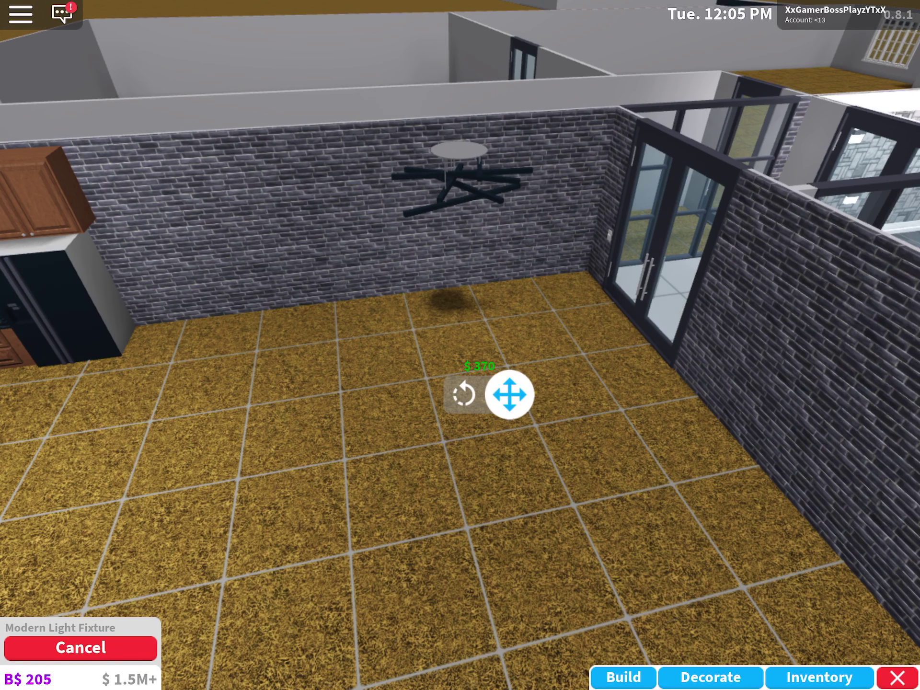
left_click(81, 647)
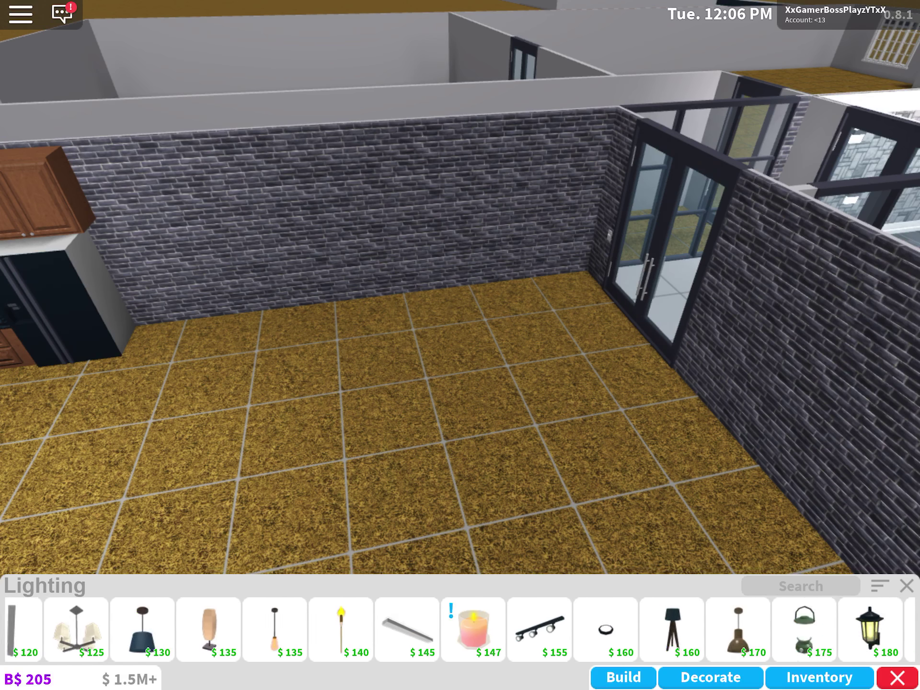
left_click(809, 629)
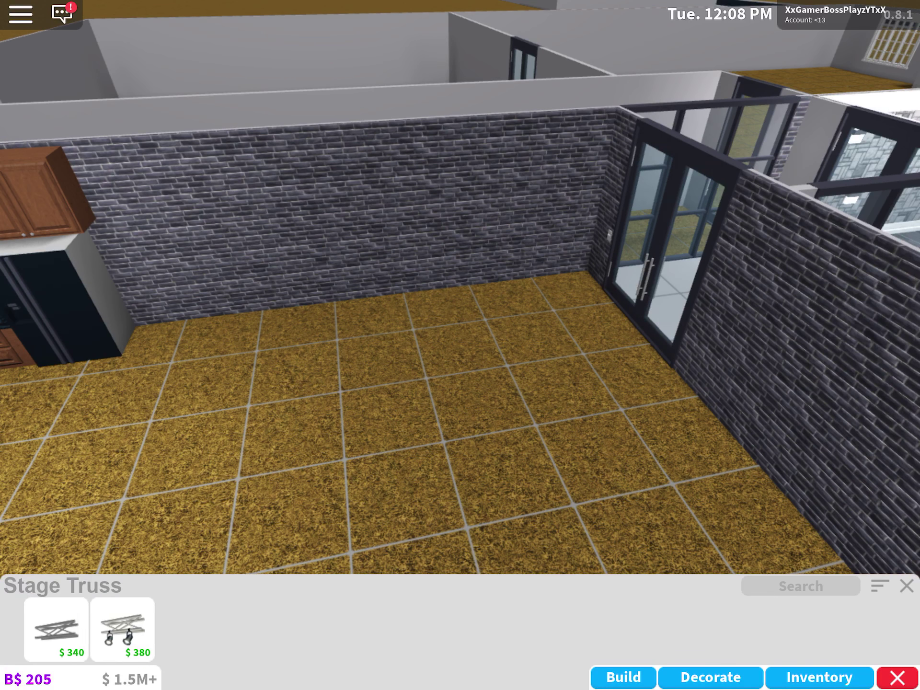
left_click(906, 585)
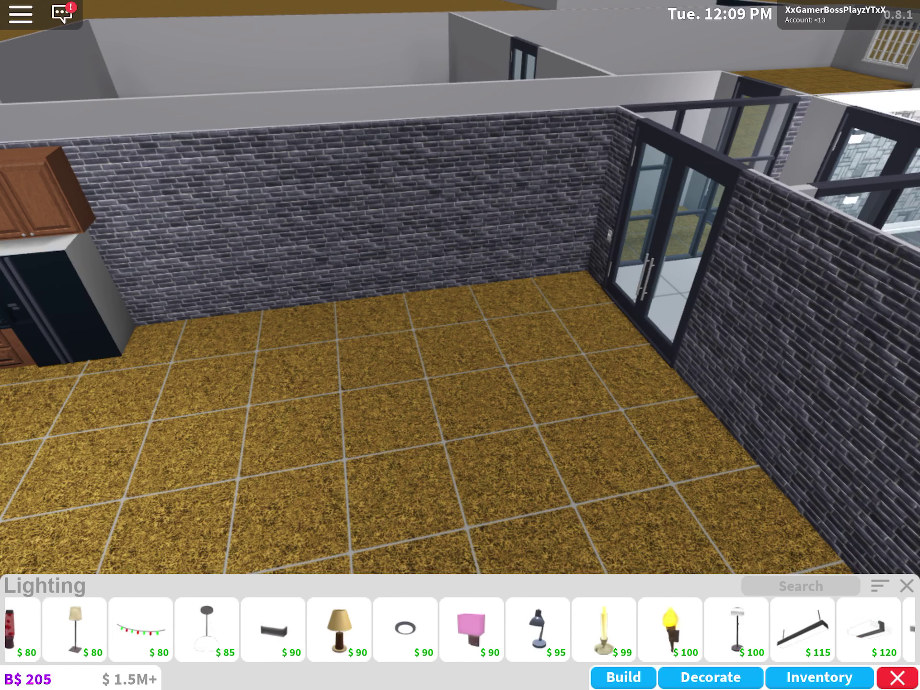
scroll(459, 630, "down", 2)
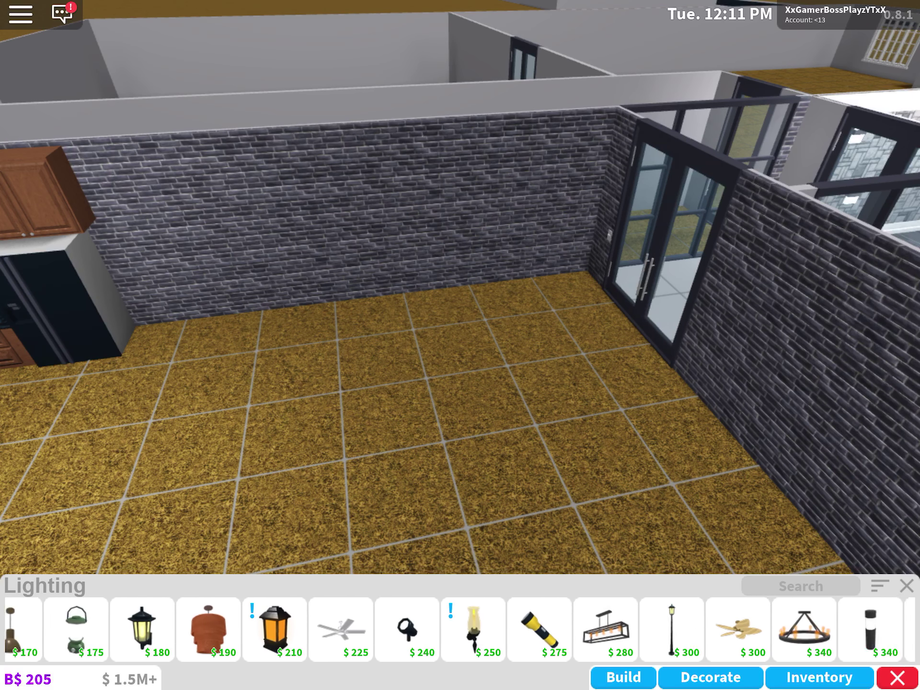
Pick the Industrial Round Chandelier and orbit toward the brick walls by the glass doors
left_click(566, 629)
left_click_drag(503, 288, 288, 288)
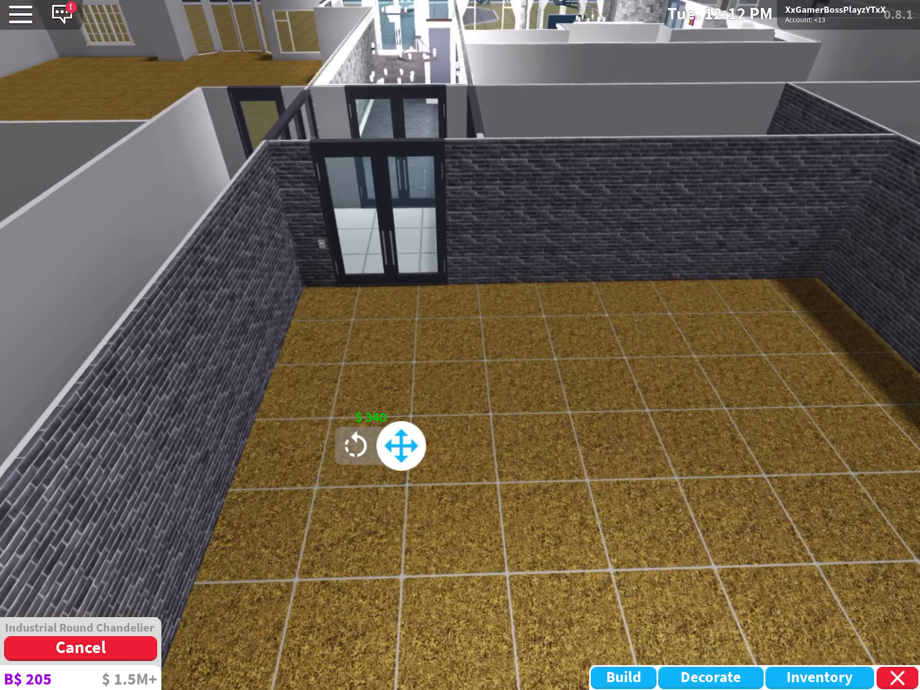
left_click_drag(503, 288, 360, 288)
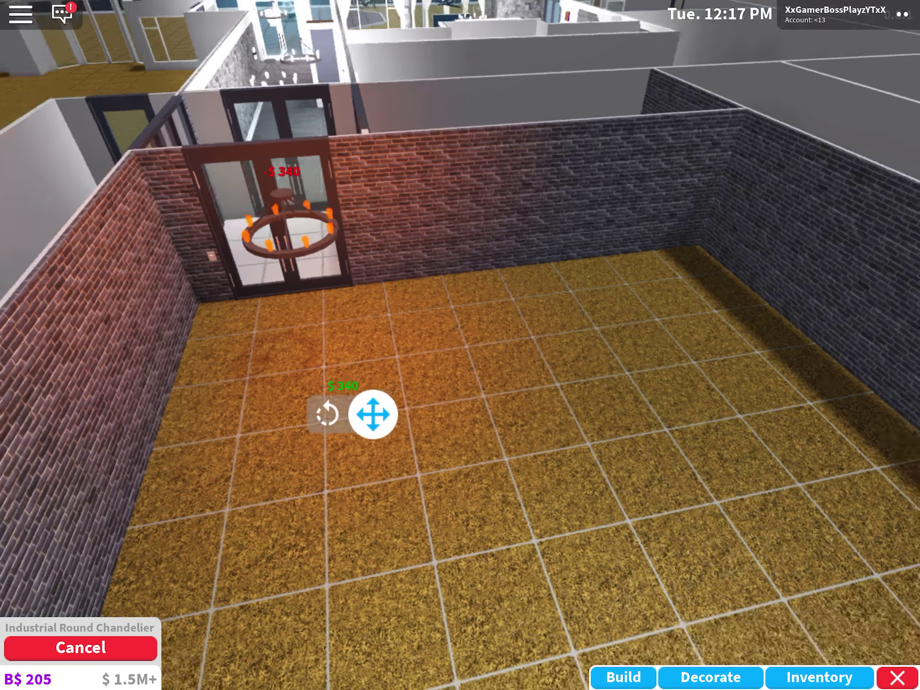
mouse_move(575, 287)
left_mouse_down()
mouse_move(215, 287)
mouse_move(287, 288)
left_mouse_up()
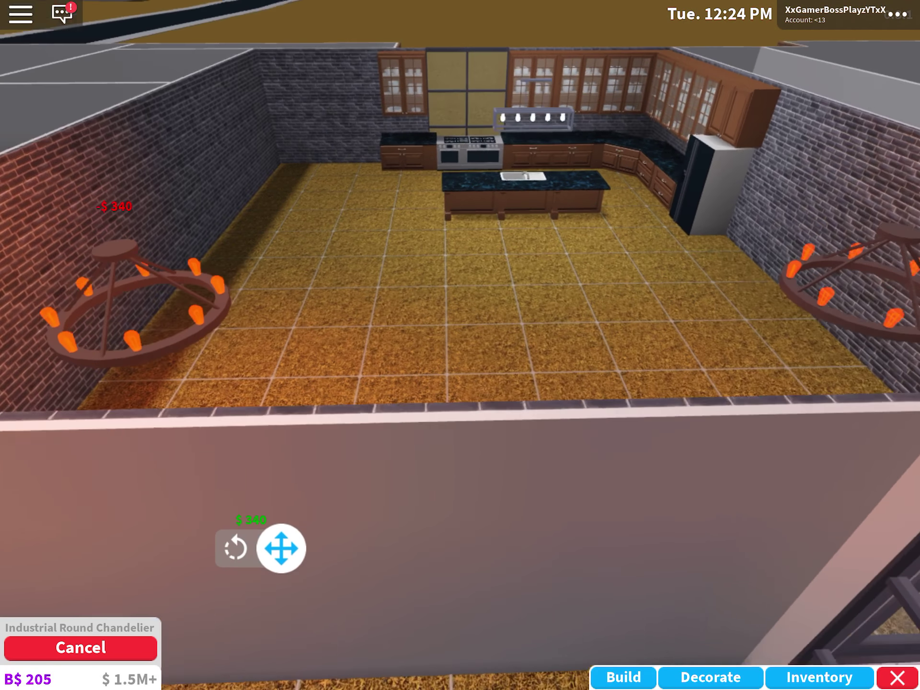
left_click_drag(460, 359, 459, 144)
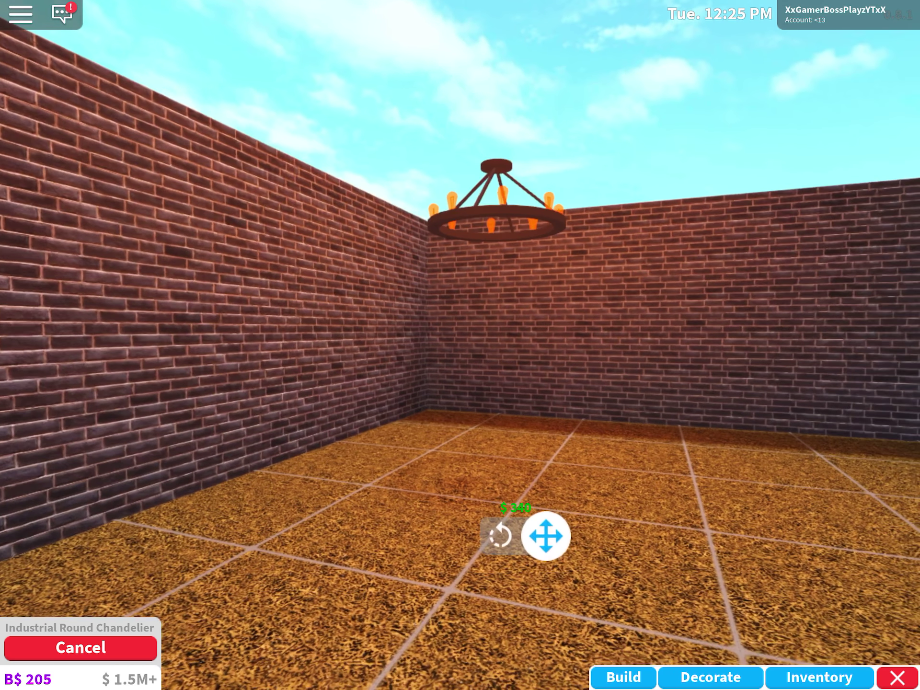
left_click_drag(287, 324, 647, 324)
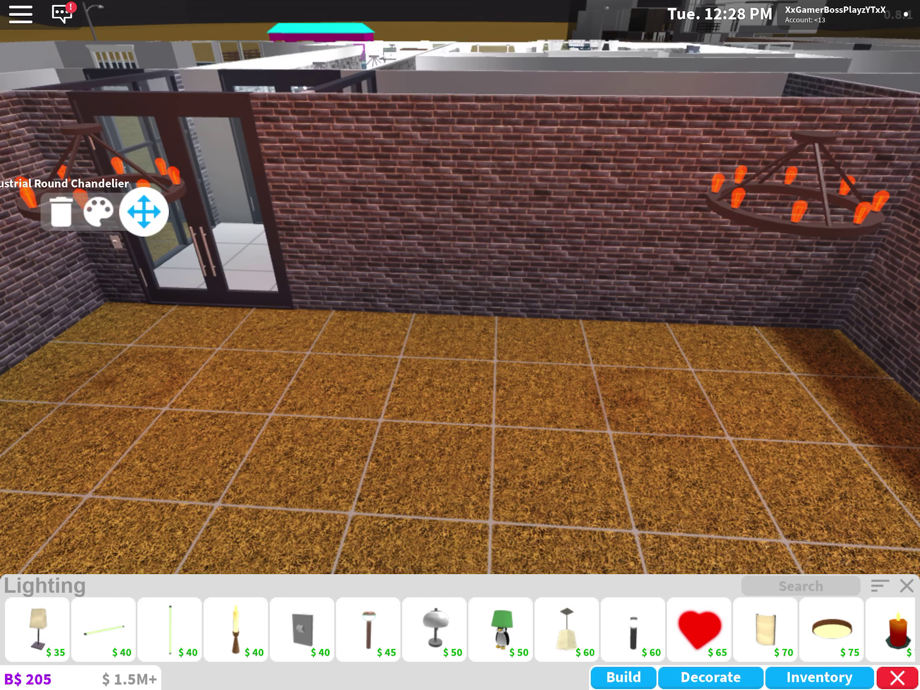
Repaint the first round chandelier white and grey, then select the second one
left_click(99, 211)
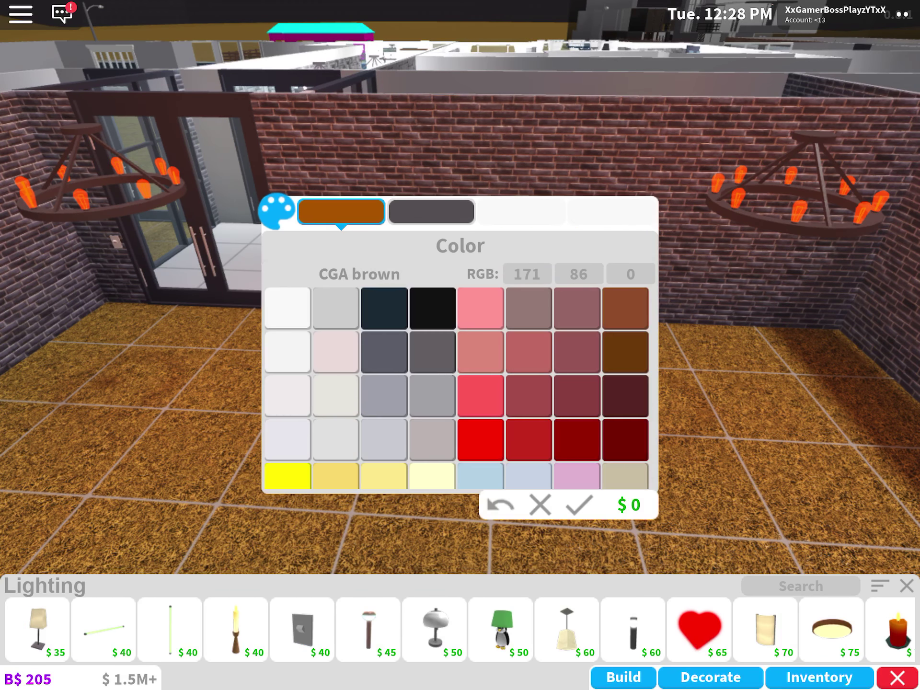
left_click(287, 307)
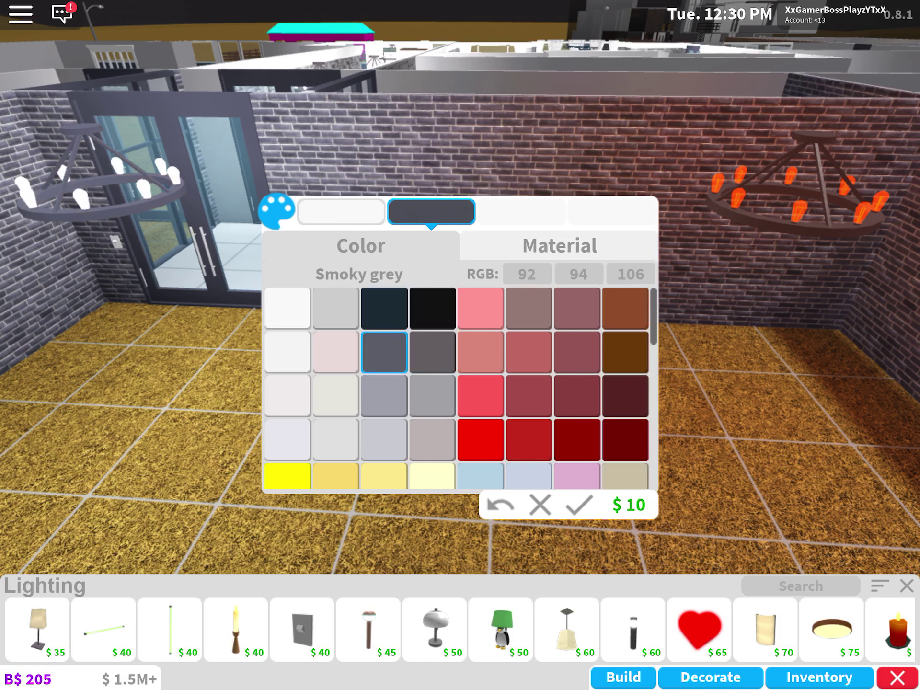
left_click(579, 505)
left_click(798, 187)
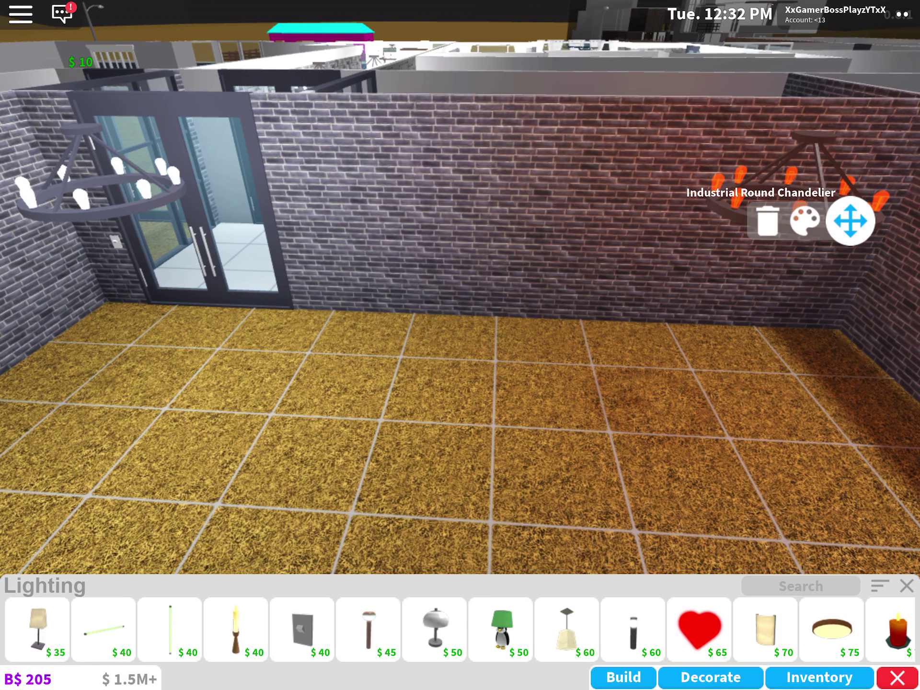
left_click(805, 221)
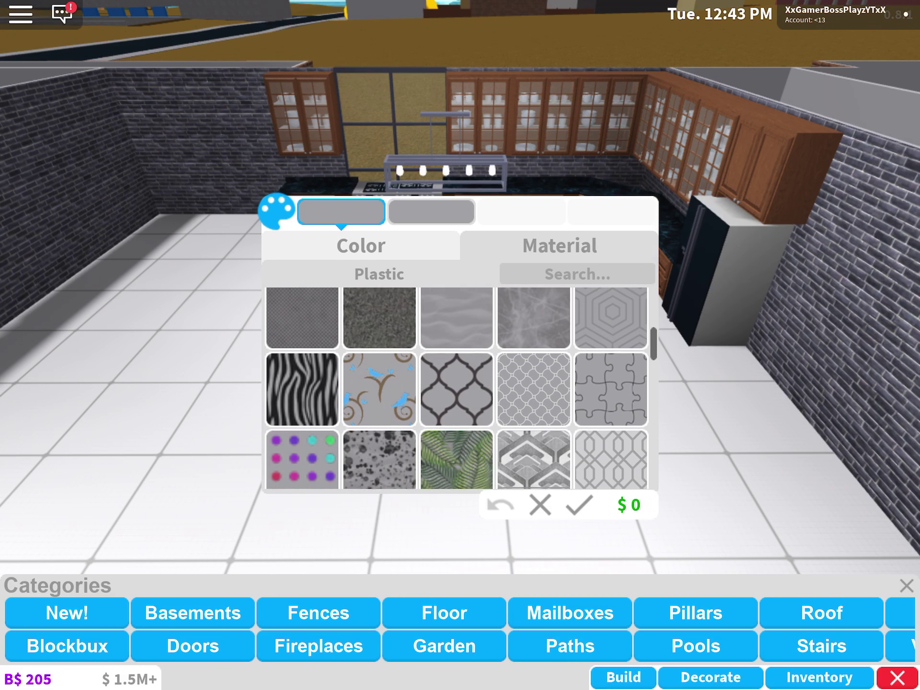
scroll(456, 388, "down", 5)
scroll(457, 388, "down", 5)
scroll(456, 388, "down", 3)
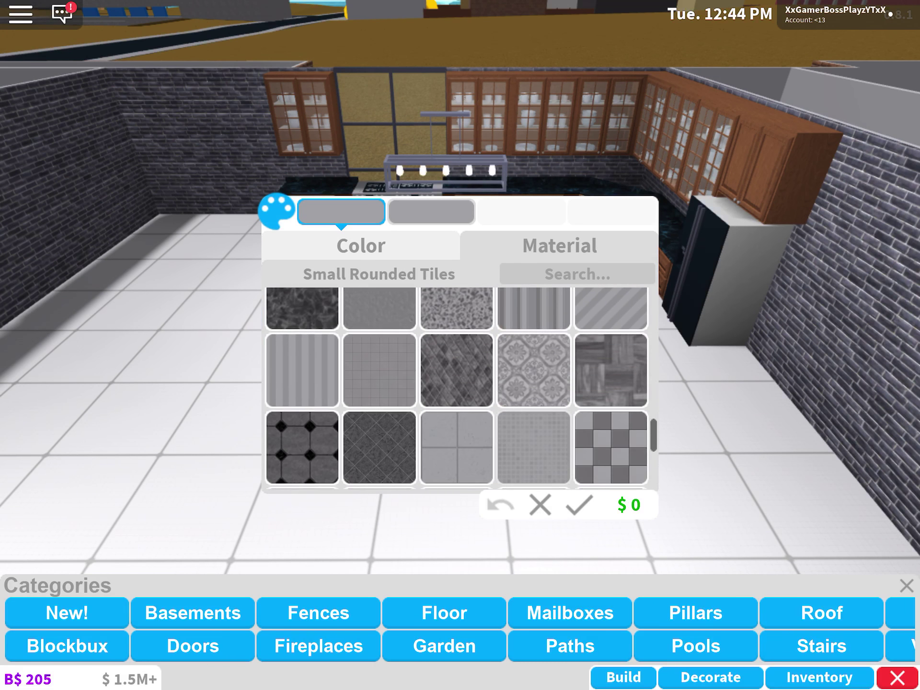
scroll(457, 388, "down", 2)
scroll(456, 389, "down", 1)
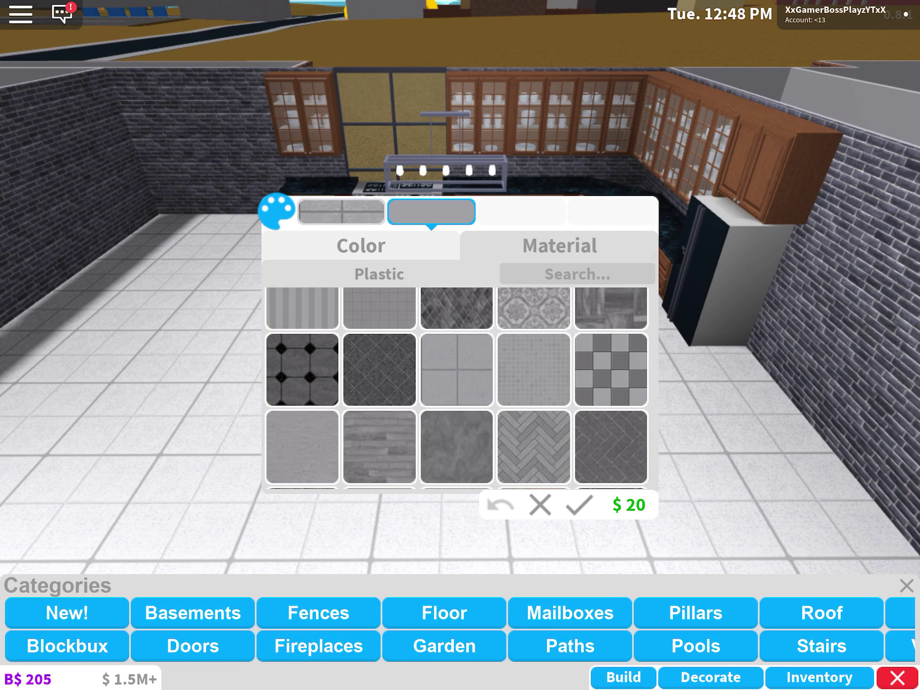
left_click(360, 244)
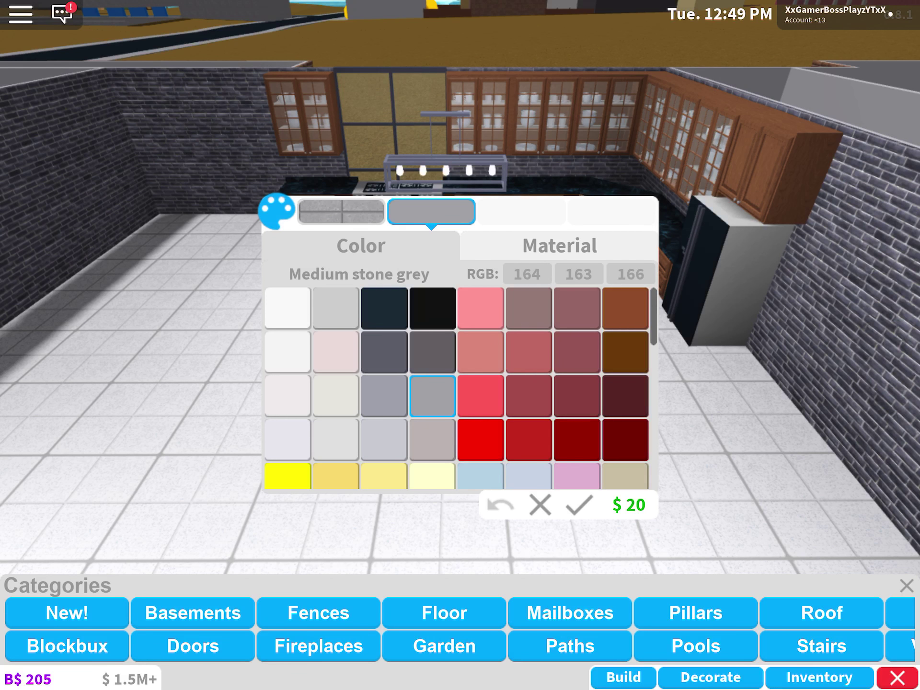
left_click(540, 505)
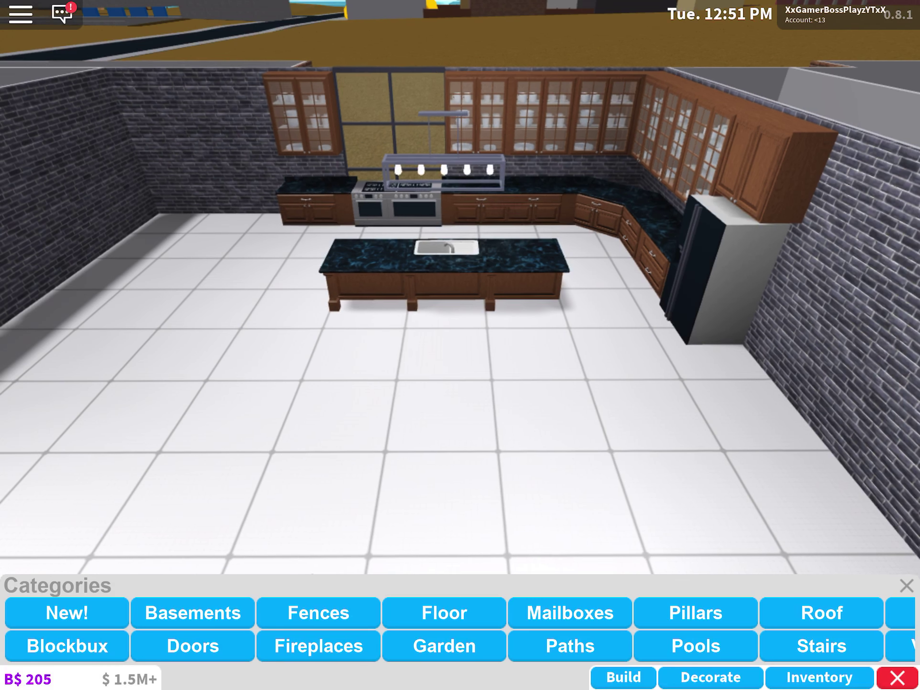
left_click(618, 374)
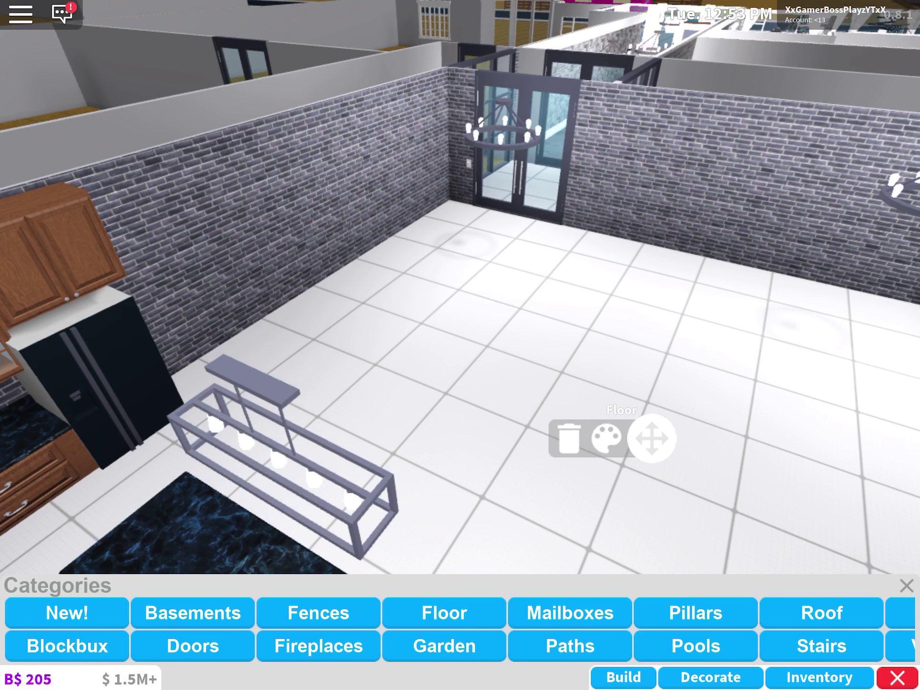
Give the kitchen floor a Parquet material in Dark stone grey
left_click(607, 438)
left_click(559, 245)
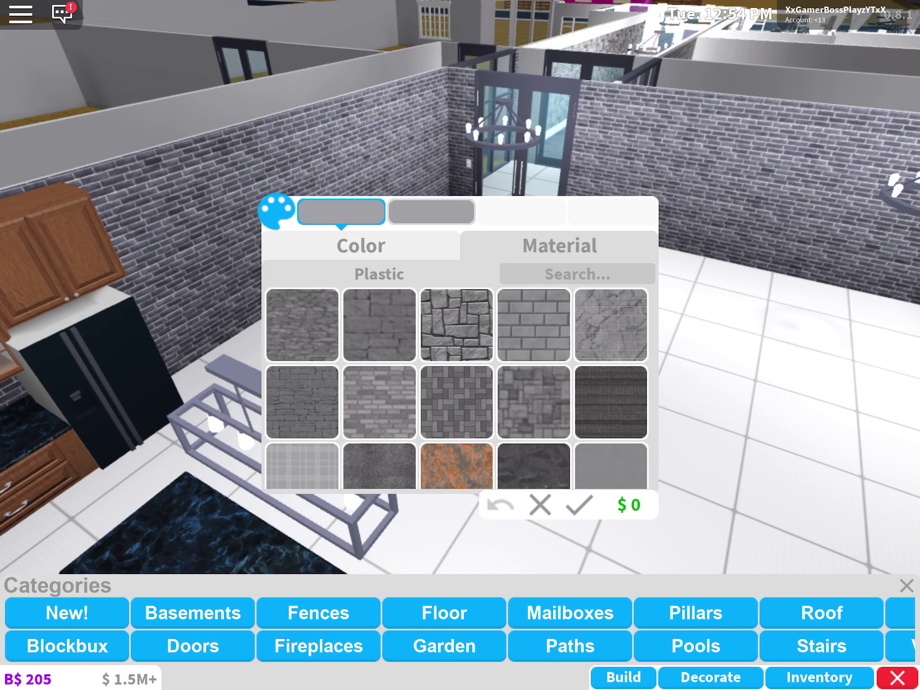
scroll(456, 388, "down", 5)
scroll(456, 389, "down", 5)
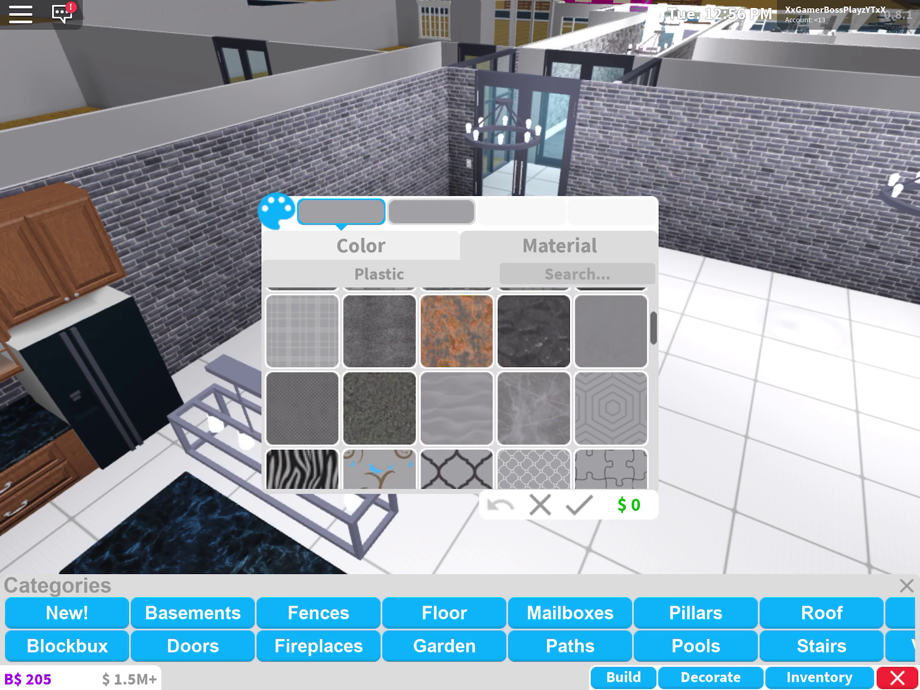
scroll(457, 389, "down", 3)
scroll(456, 388, "down", 3)
scroll(457, 388, "down", 3)
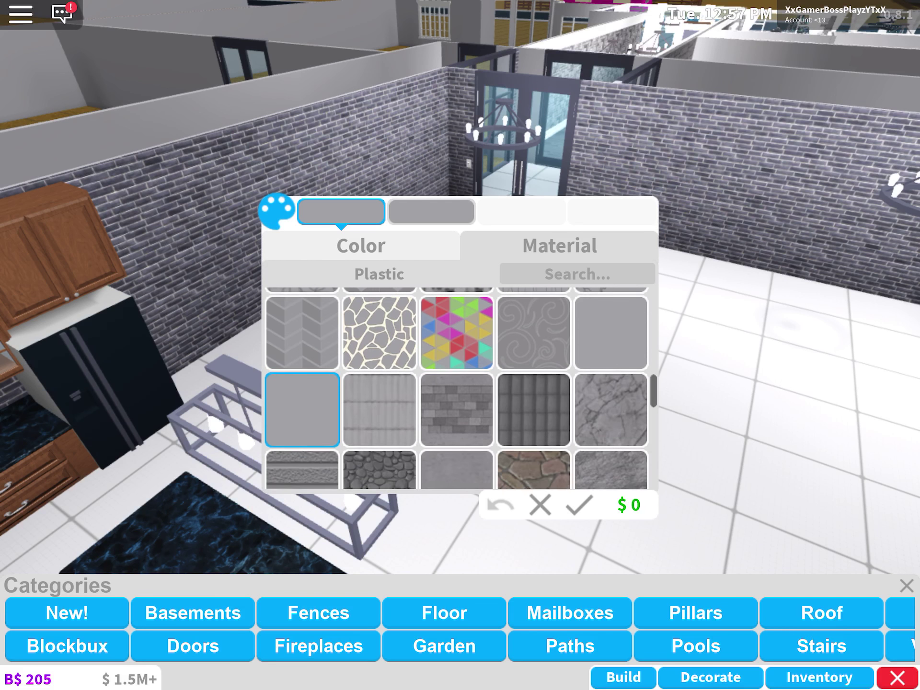
scroll(456, 389, "down", 2)
scroll(456, 388, "down", 3)
scroll(456, 388, "down", 3)
scroll(456, 388, "down", 3)
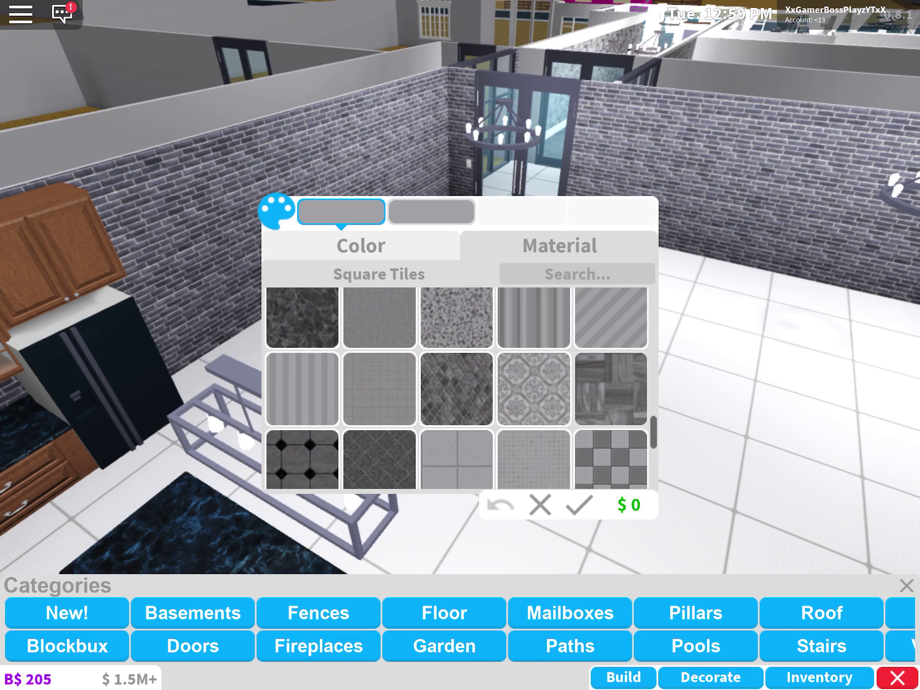
left_click(611, 388)
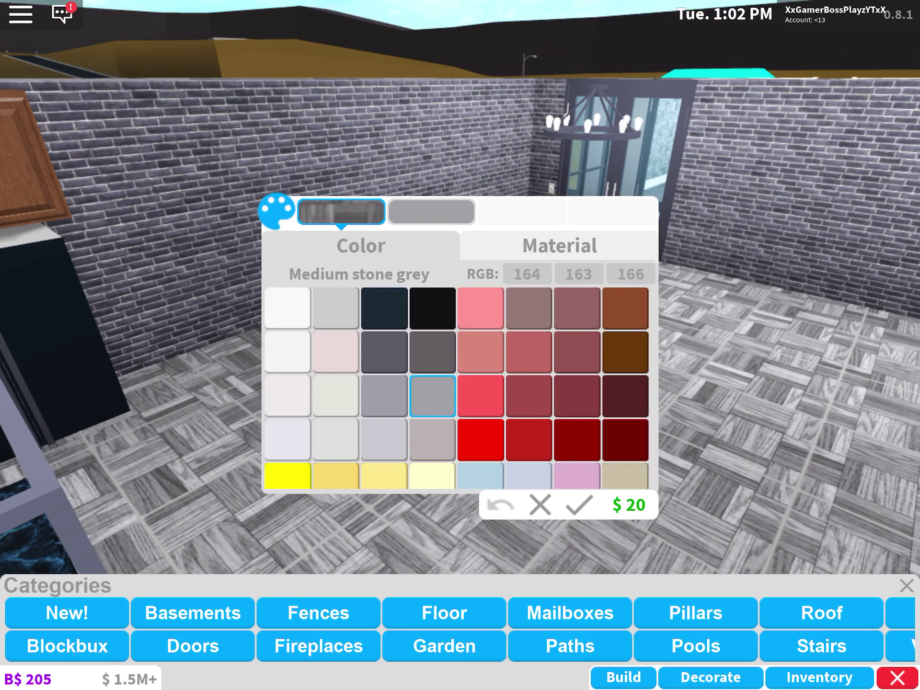
left_click(384, 351)
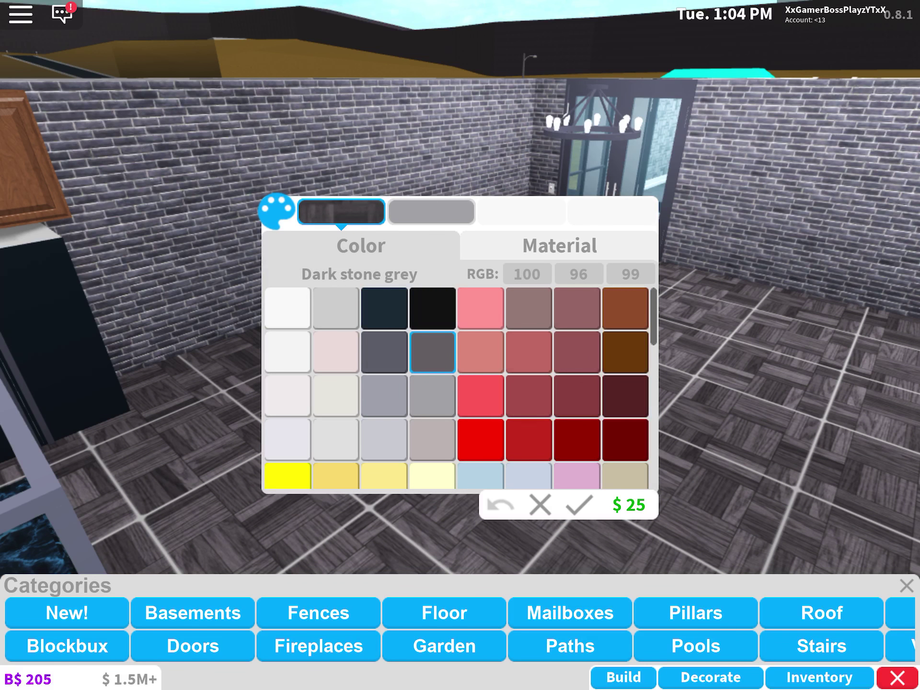
left_click(577, 504)
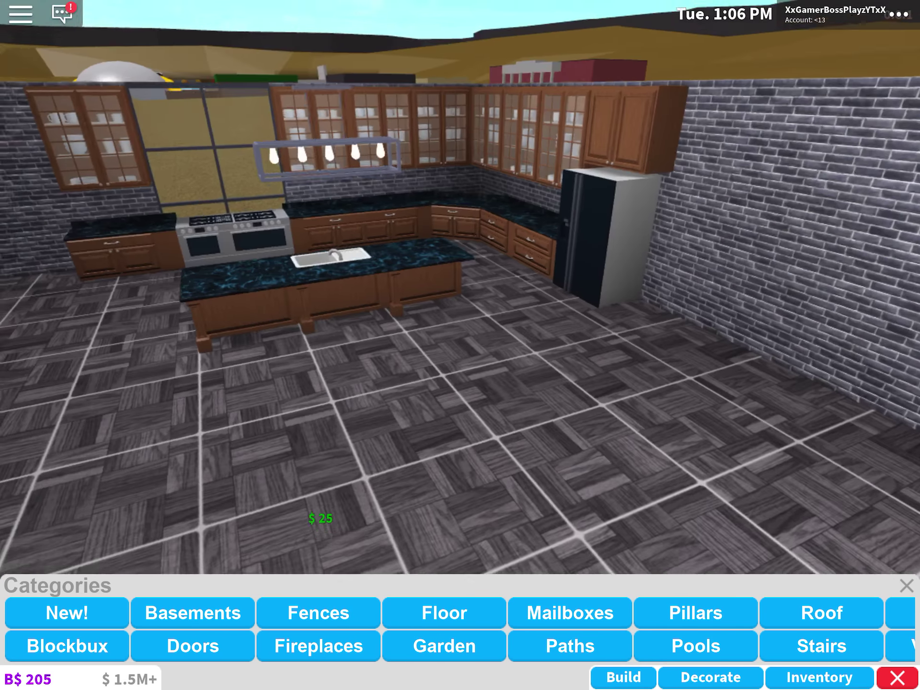
left_click_drag(460, 360, 287, 324)
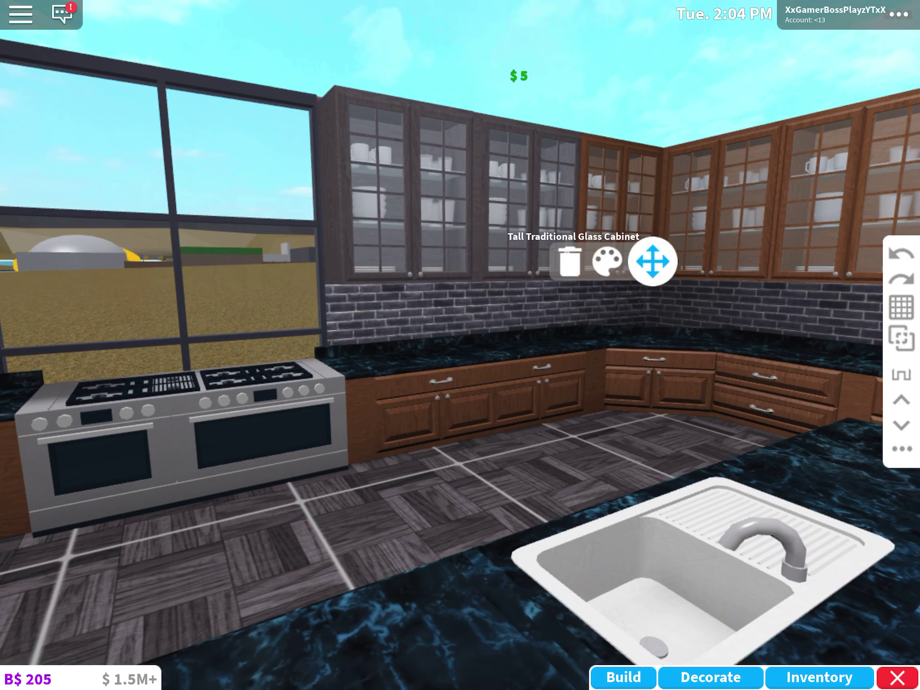
Recolour the corner Traditional Counter and the counter beside the stove grey
left_click(606, 260)
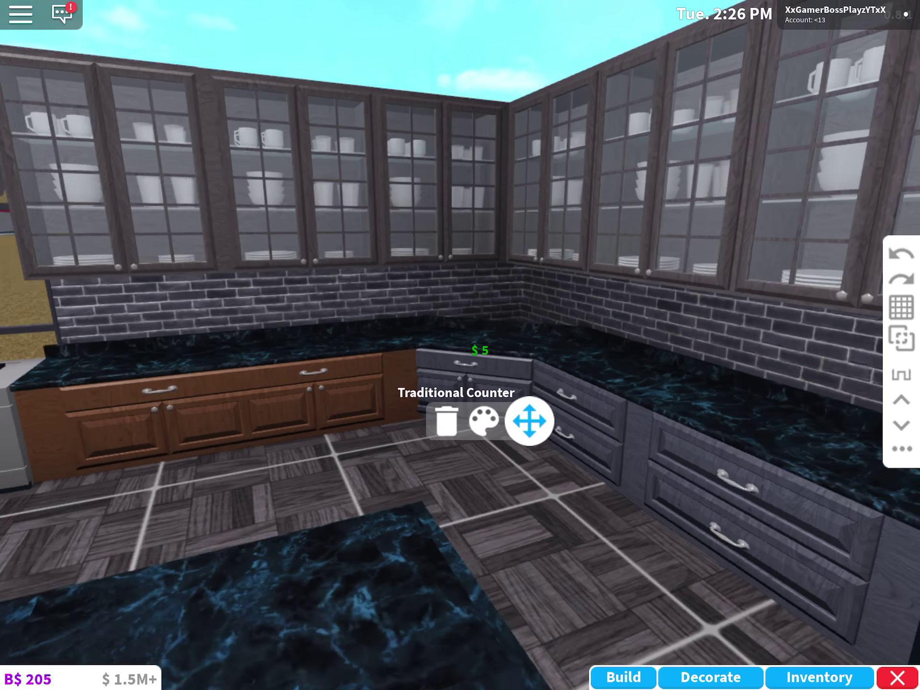
left_click_drag(503, 324, 360, 323)
left_click(318, 410)
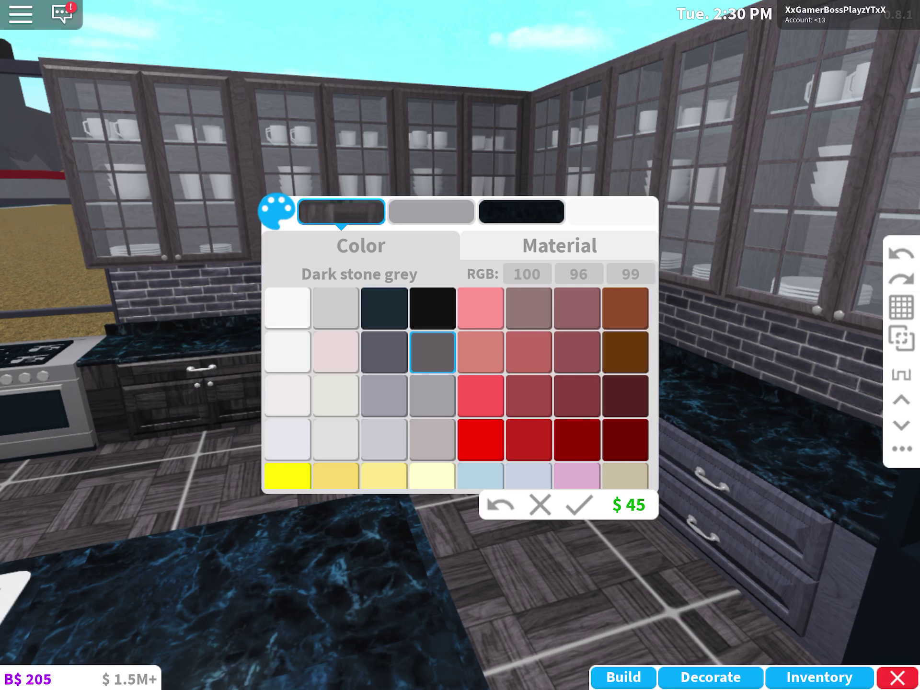
left_click(579, 504)
left_click_drag(575, 359, 288, 359)
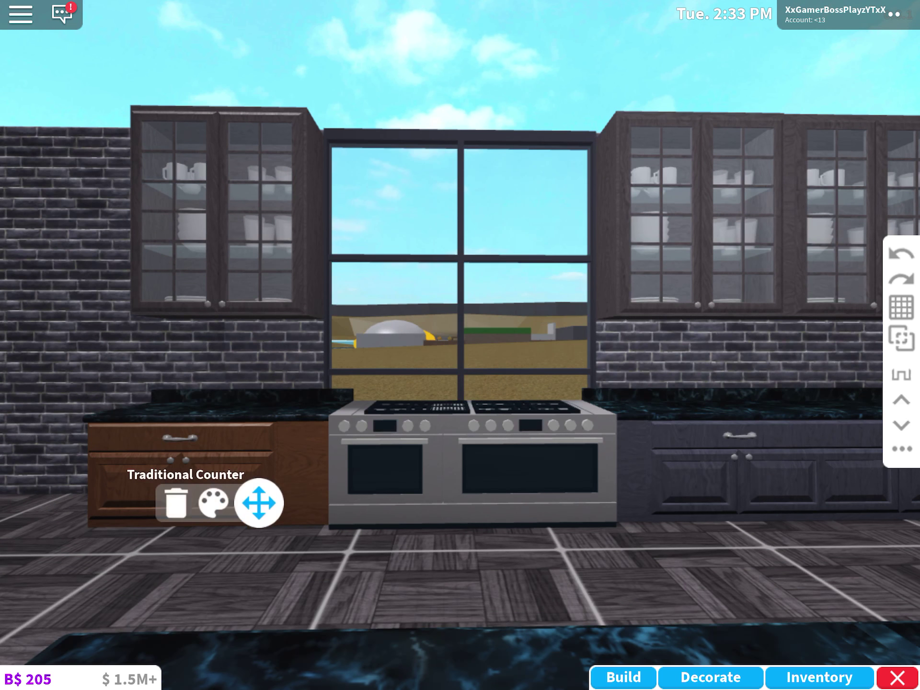
left_click(383, 352)
left_click(578, 504)
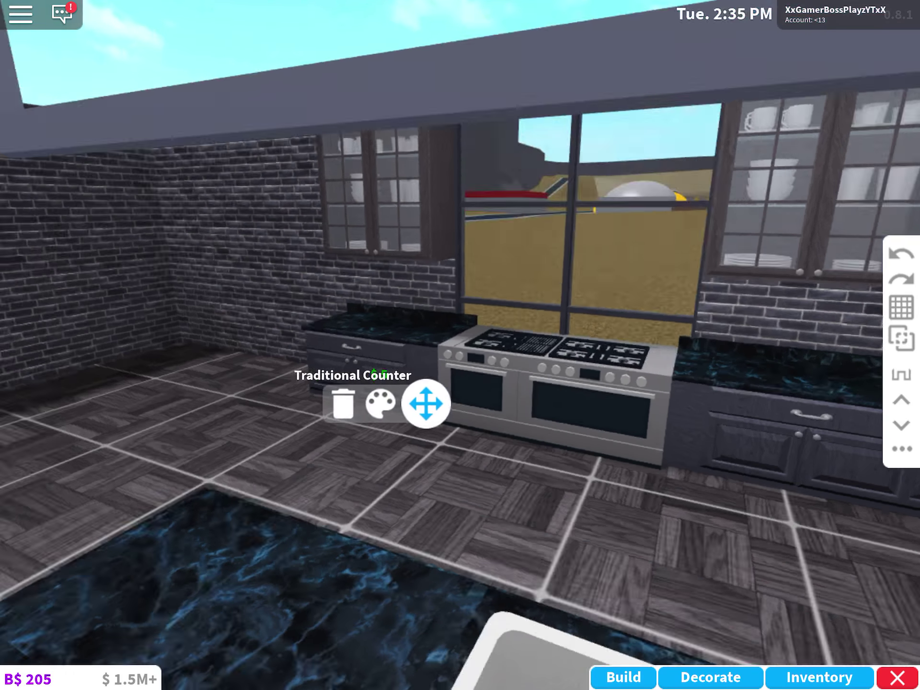
Repaint two more tall glass cabinets smoky grey
left_click_drag(575, 359, 288, 216)
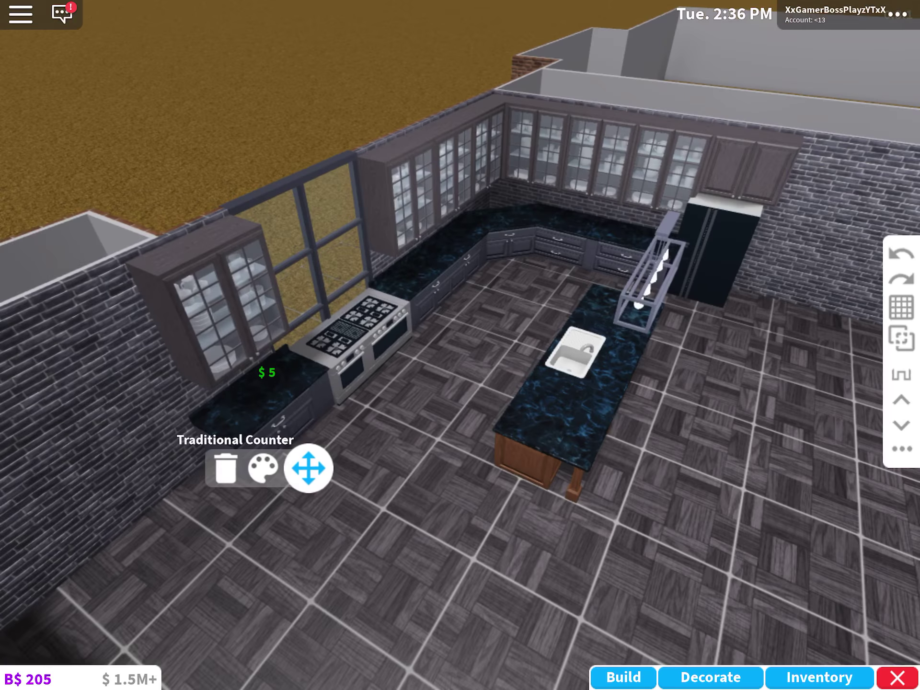
left_click_drag(461, 288, 460, 504)
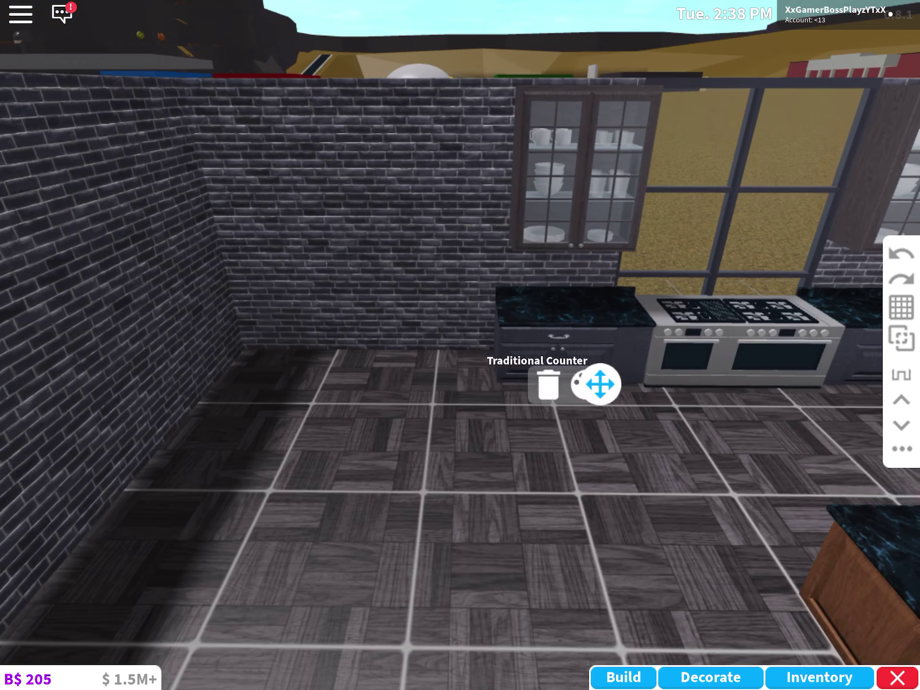
left_click_drag(460, 359, 287, 287)
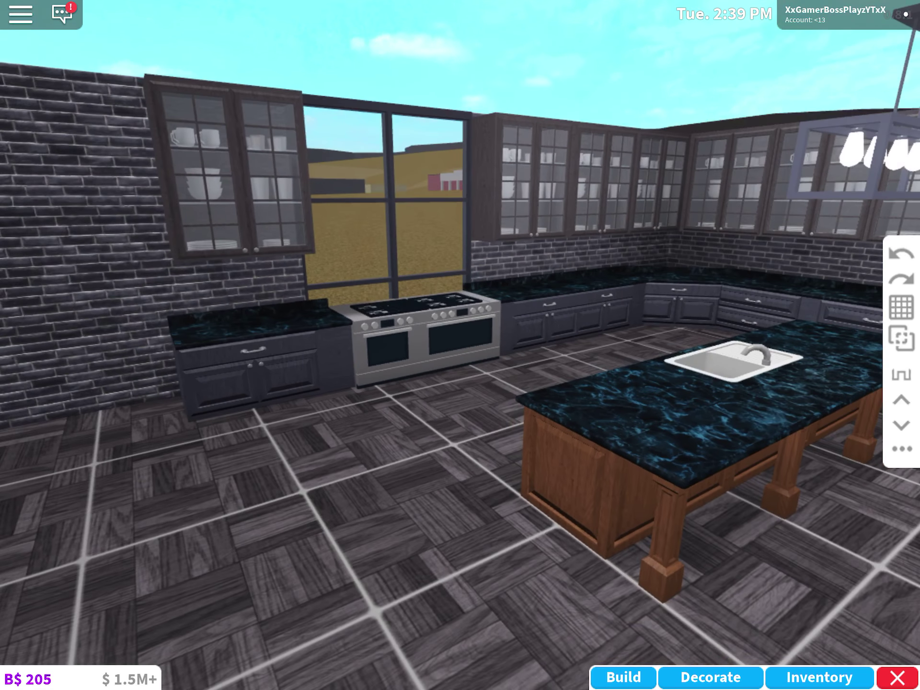
left_click_drag(461, 359, 647, 324)
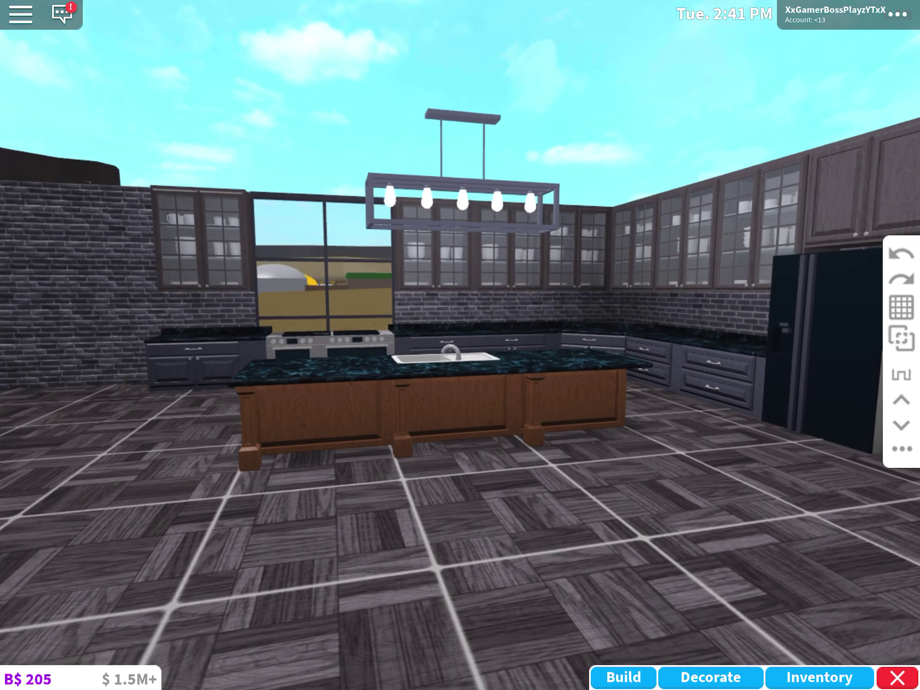
left_click_drag(460, 360, 647, 360)
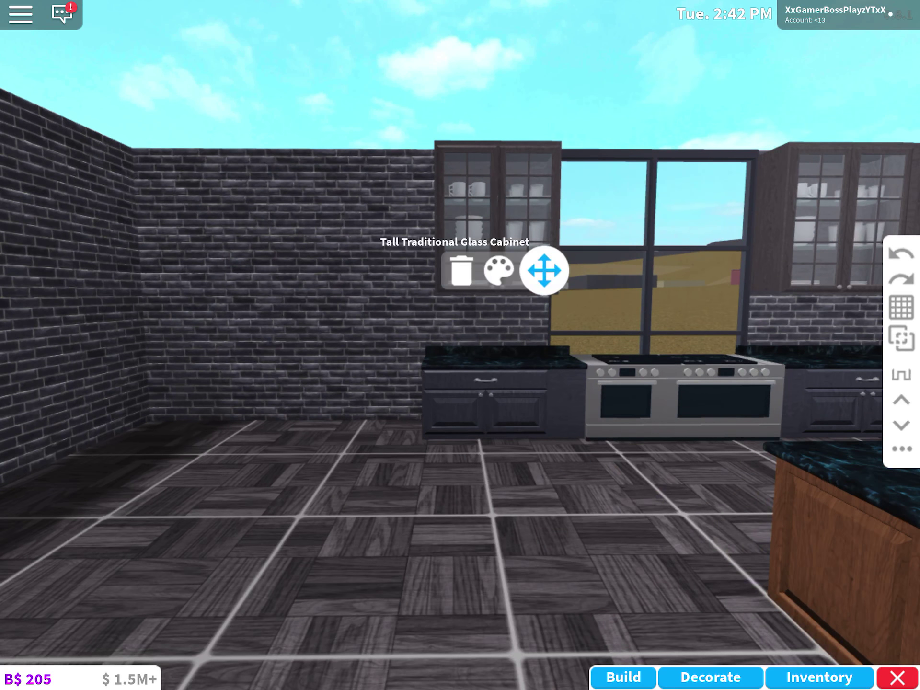
left_click(499, 271)
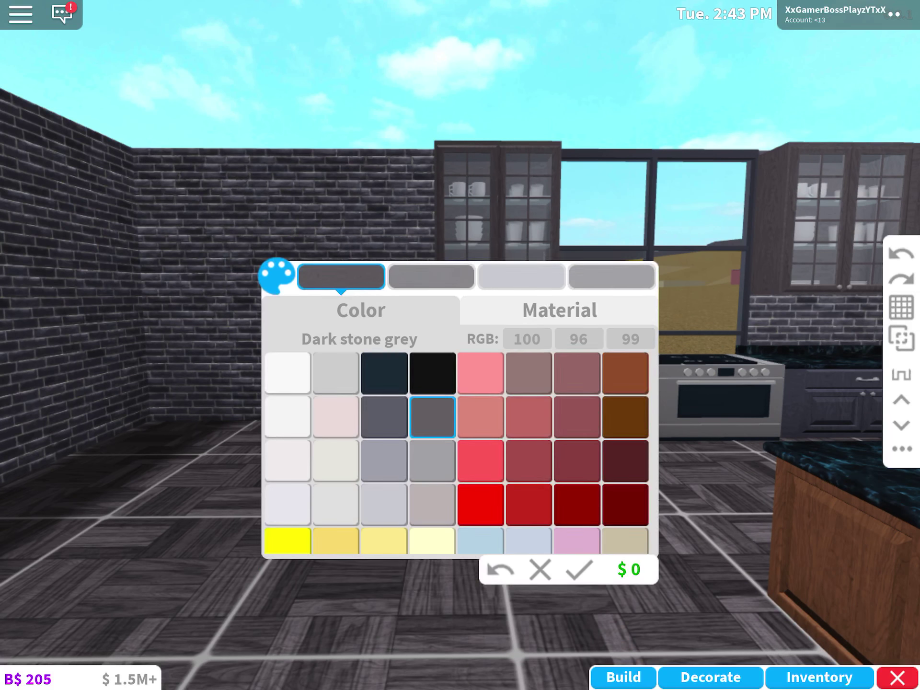
left_click_drag(646, 575, 791, 576)
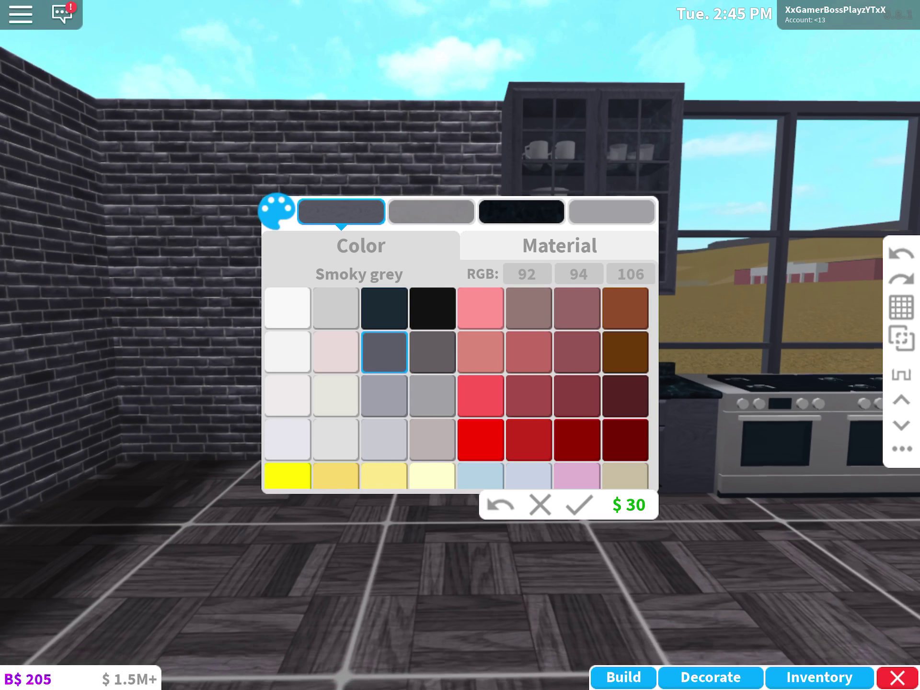
left_click_drag(144, 360, 431, 360)
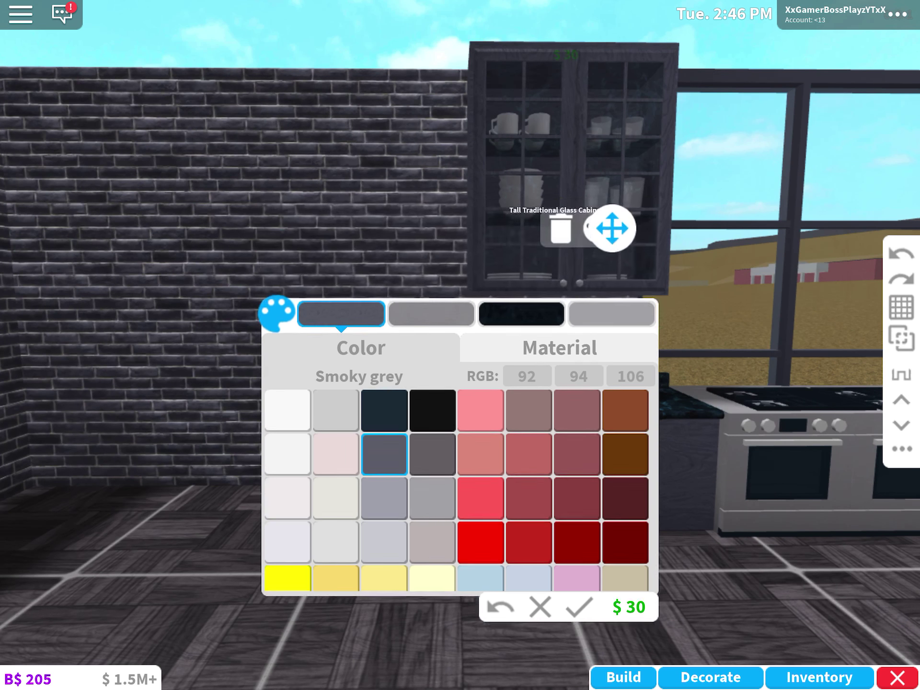
left_click(539, 608)
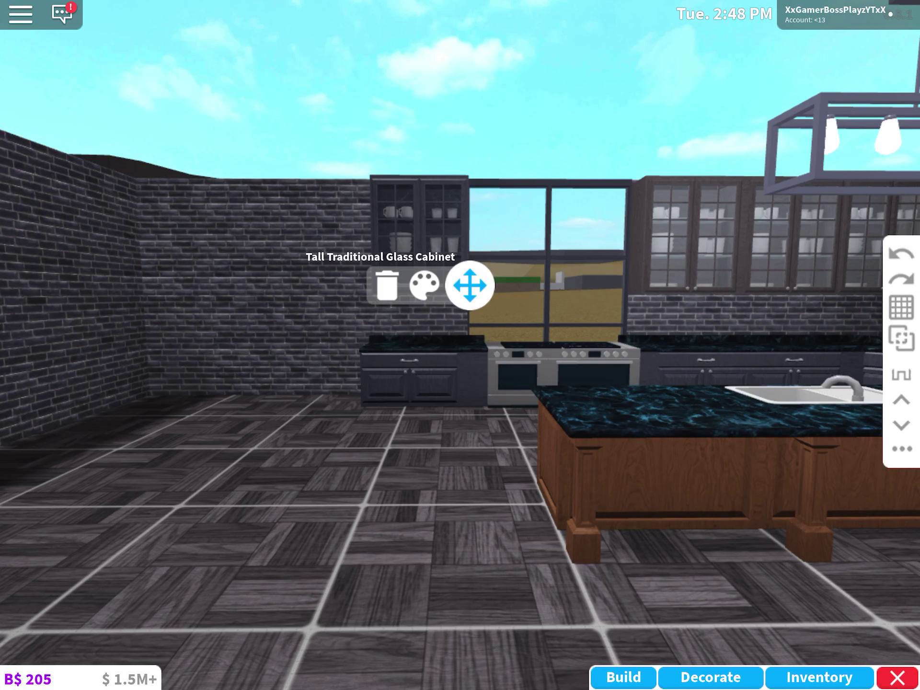
left_click(687, 286)
left_click_drag(144, 504, 144, 360)
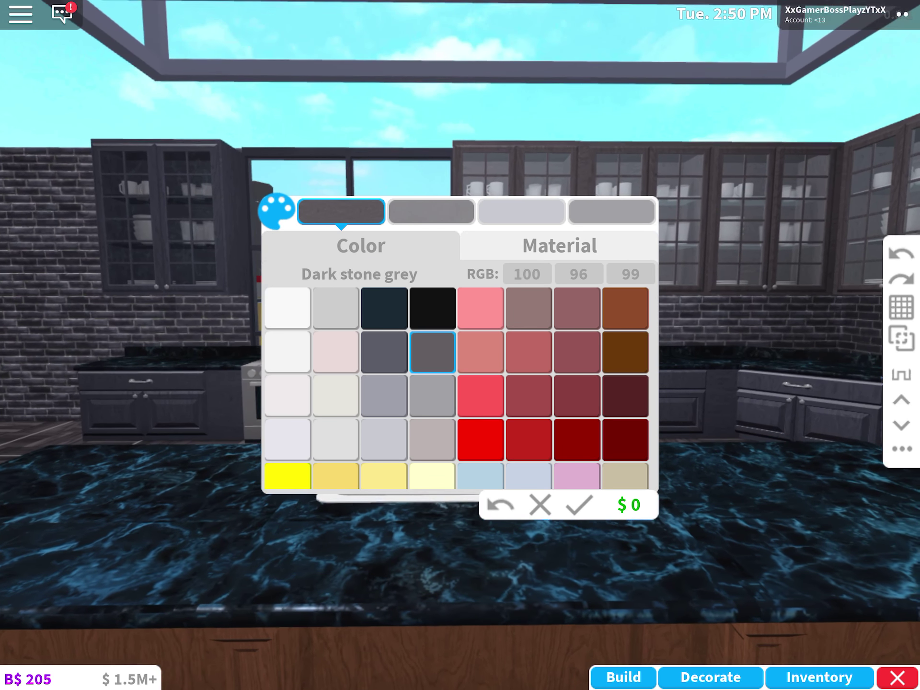
left_click(384, 351)
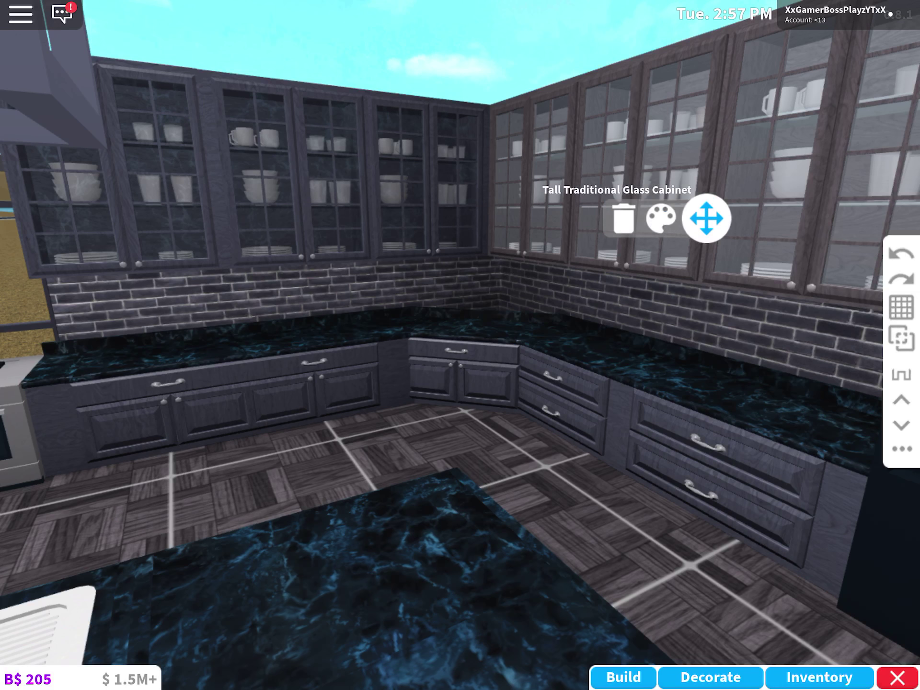
Paint three more glass cabinets and the half cabinet above the fridge smoky grey
left_click(660, 218)
left_click(578, 505)
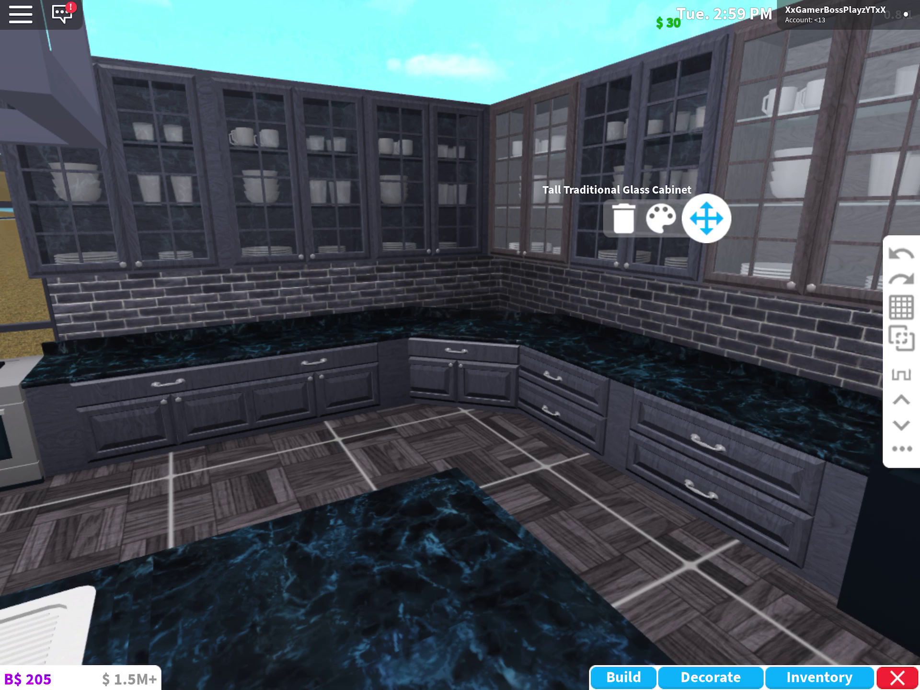
left_click(551, 229)
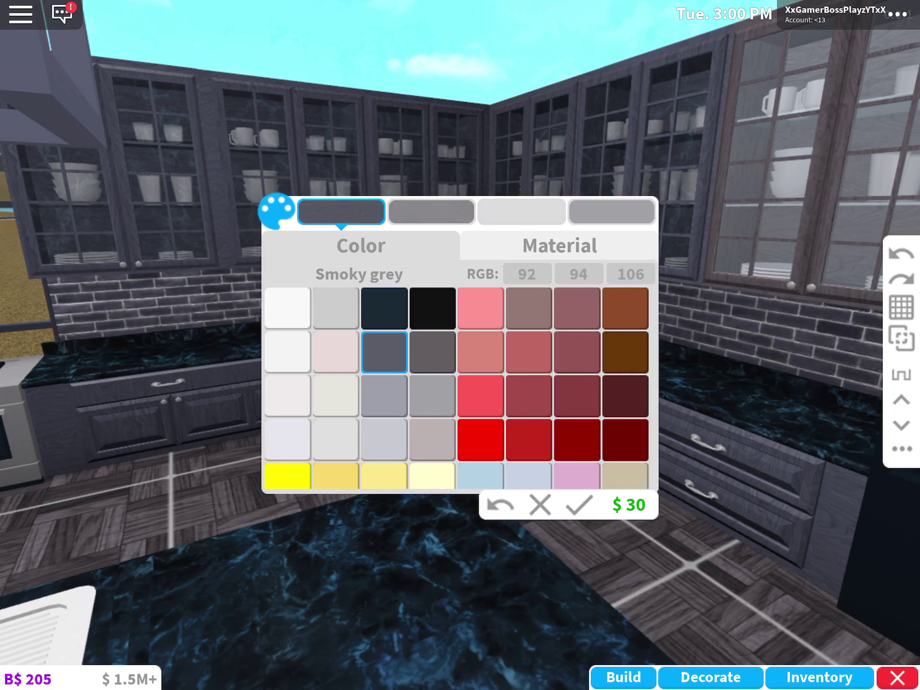
left_click(565, 606)
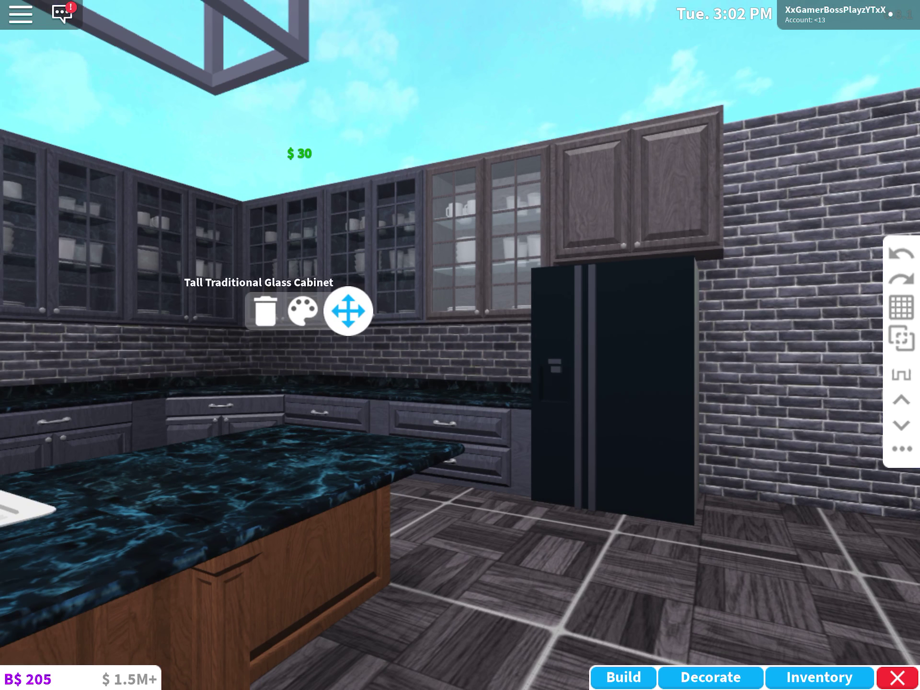
left_click(498, 290)
left_click(579, 505)
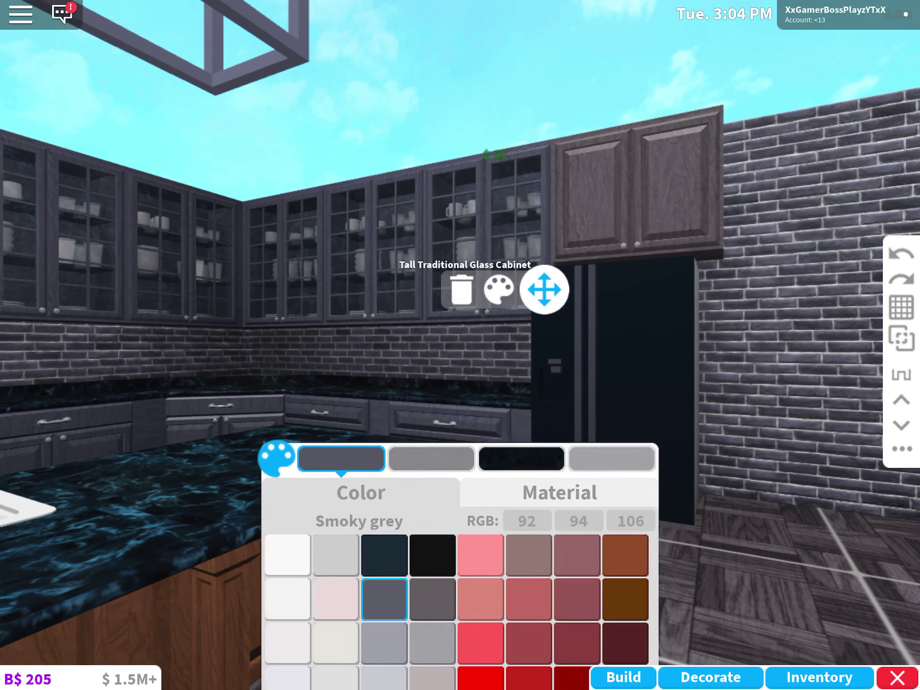
left_click(620, 252)
left_click(650, 245)
left_click(579, 505)
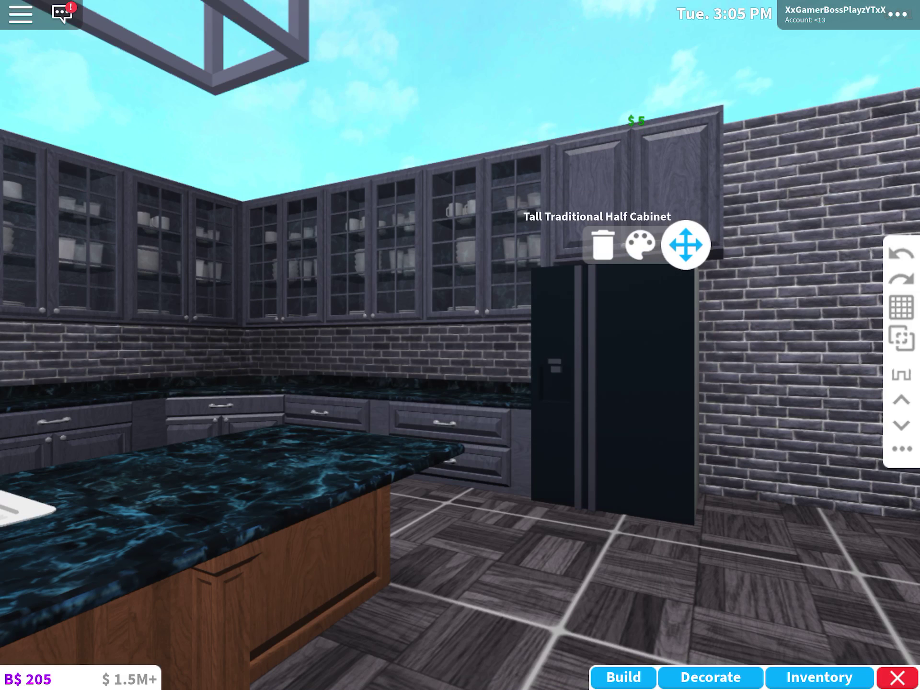
Paint the Arctic Fridge Institutional white
left_click(656, 433)
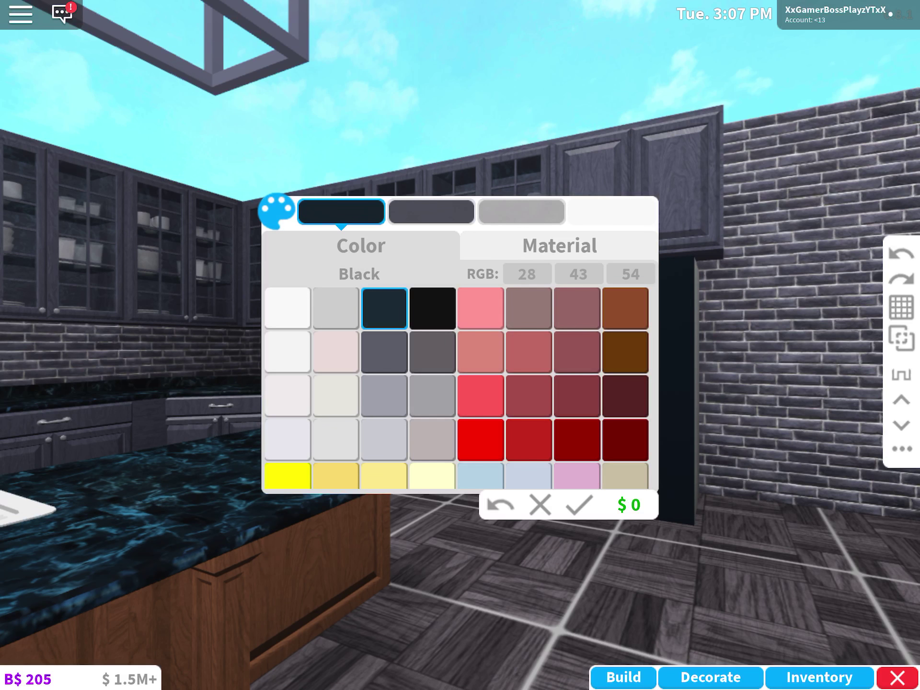
left_click(287, 307)
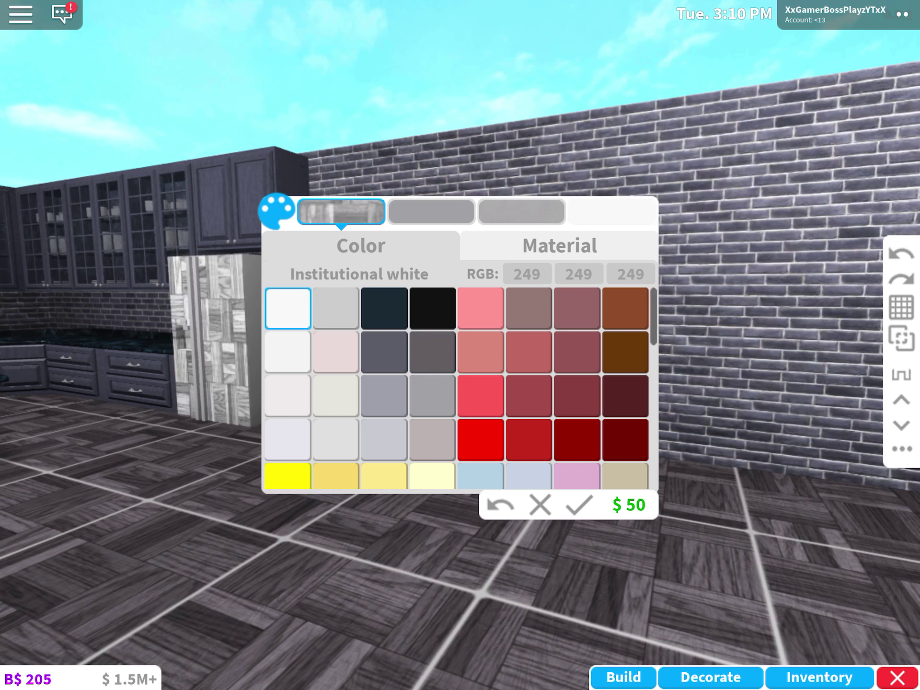
left_click(540, 505)
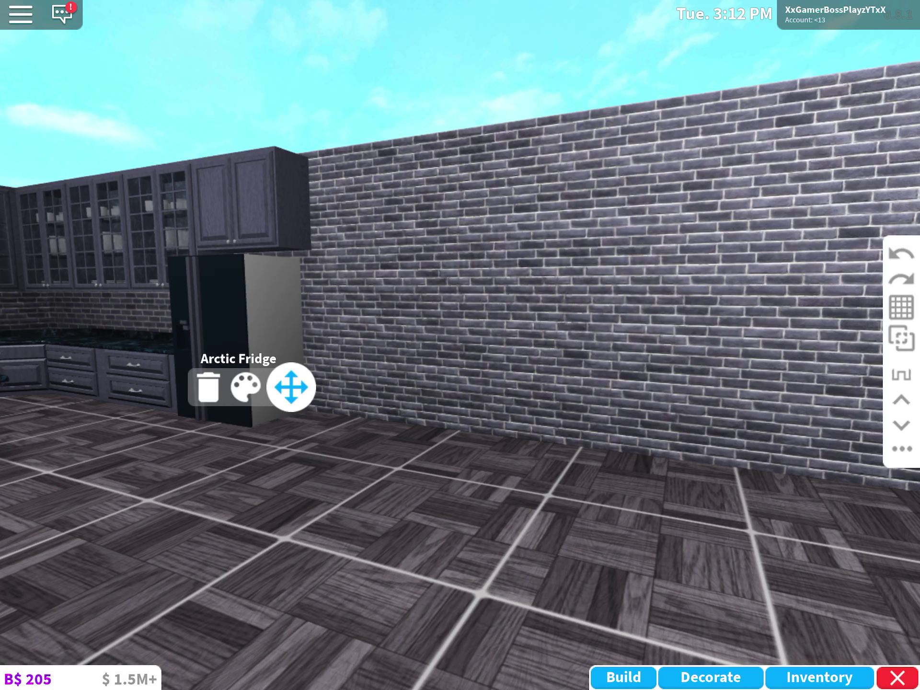
left_click(245, 387)
left_click(287, 308)
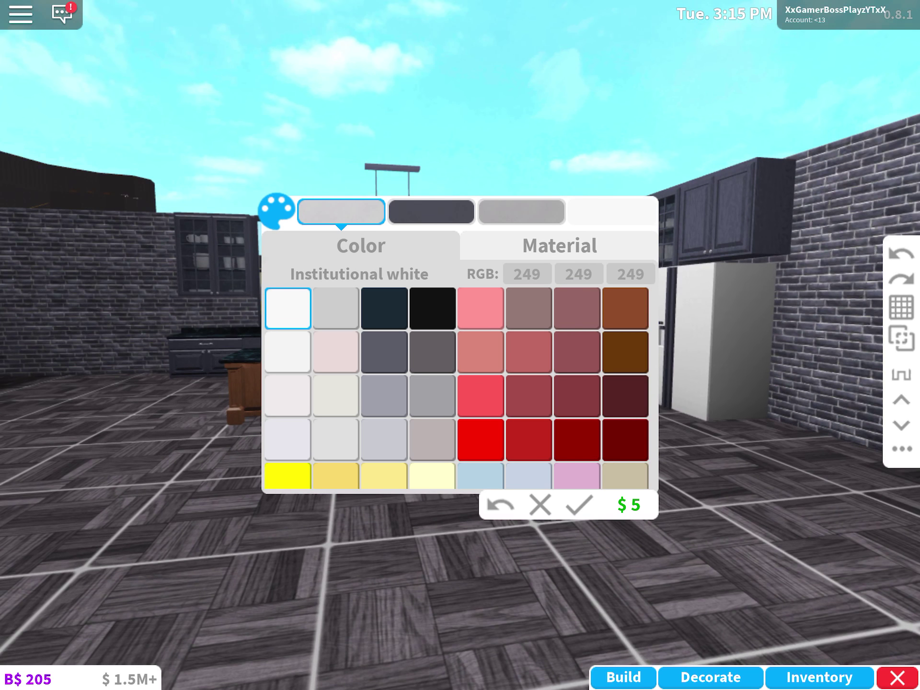
left_click(577, 505)
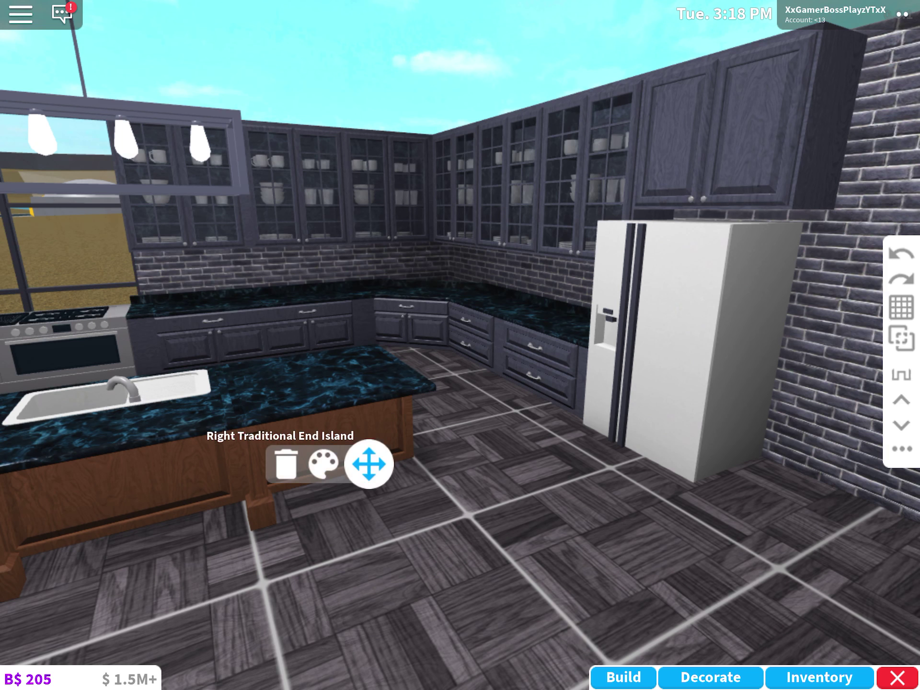
Paint both island end pieces smoky grey
left_click(323, 464)
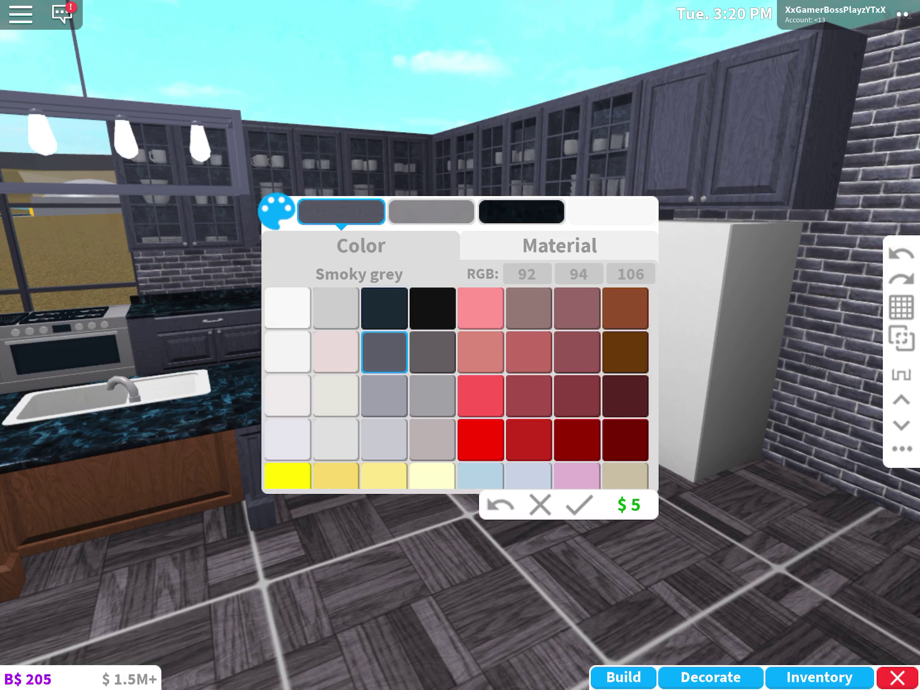
left_click(577, 505)
left_click(133, 500)
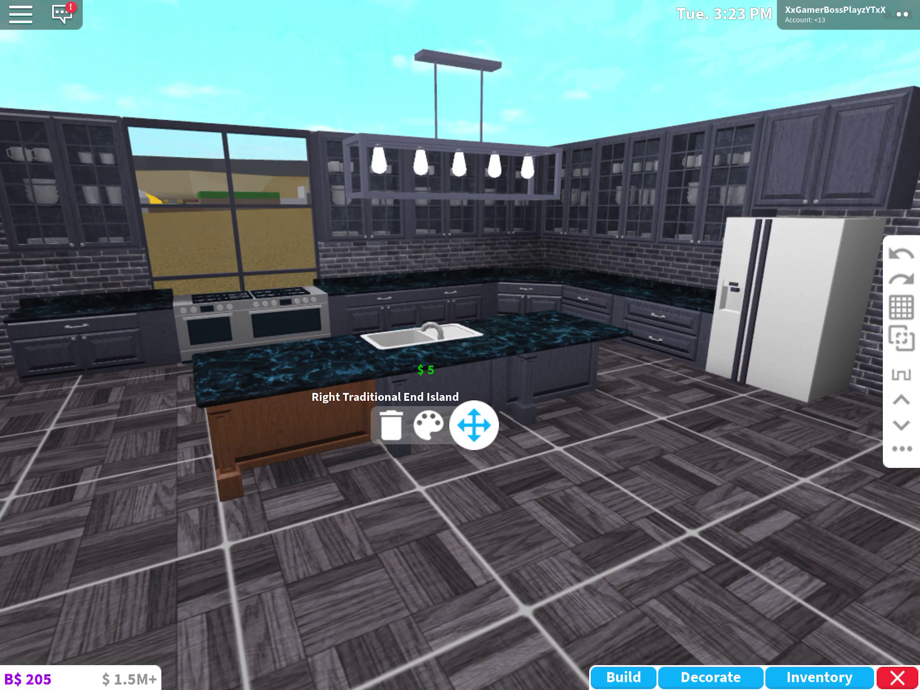
left_click(293, 449)
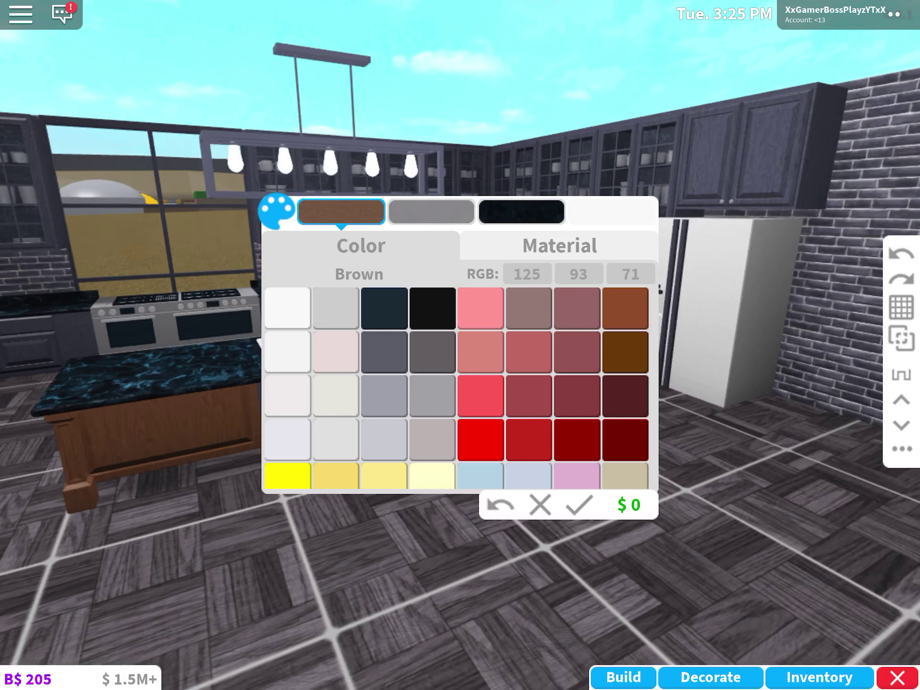
left_click(384, 352)
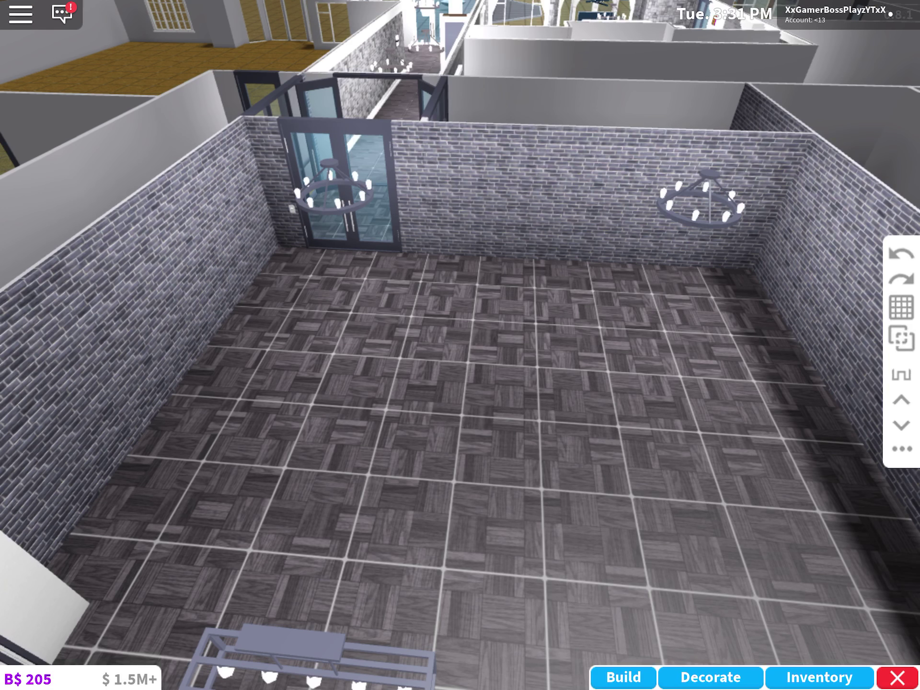
Browse the Lighting catalog, previewing a floor lamp and the Sleek Ceiling Light
left_click(710, 677)
scroll(460, 629, "down", 3)
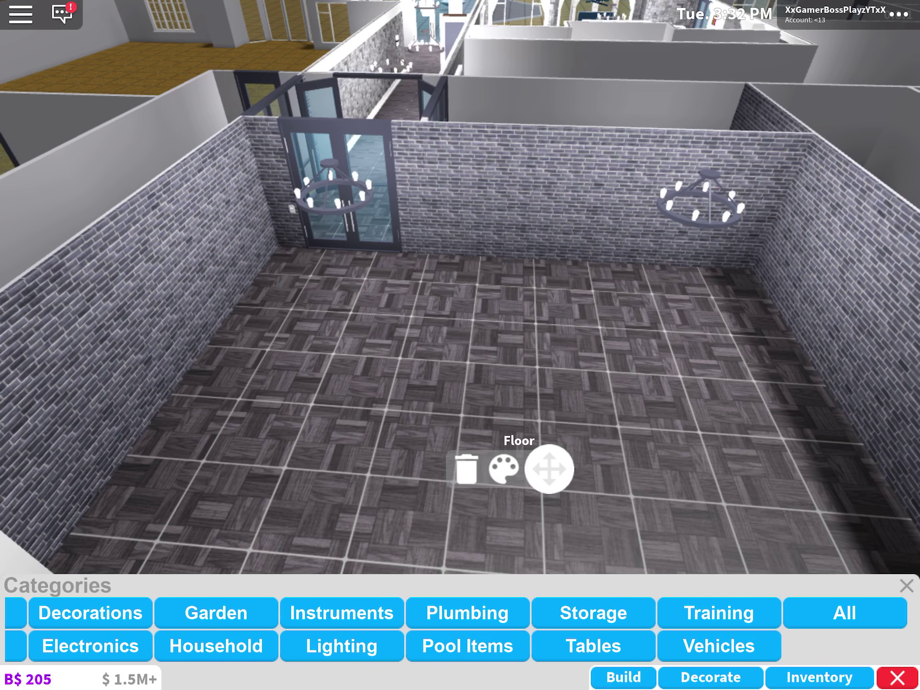
left_click(351, 646)
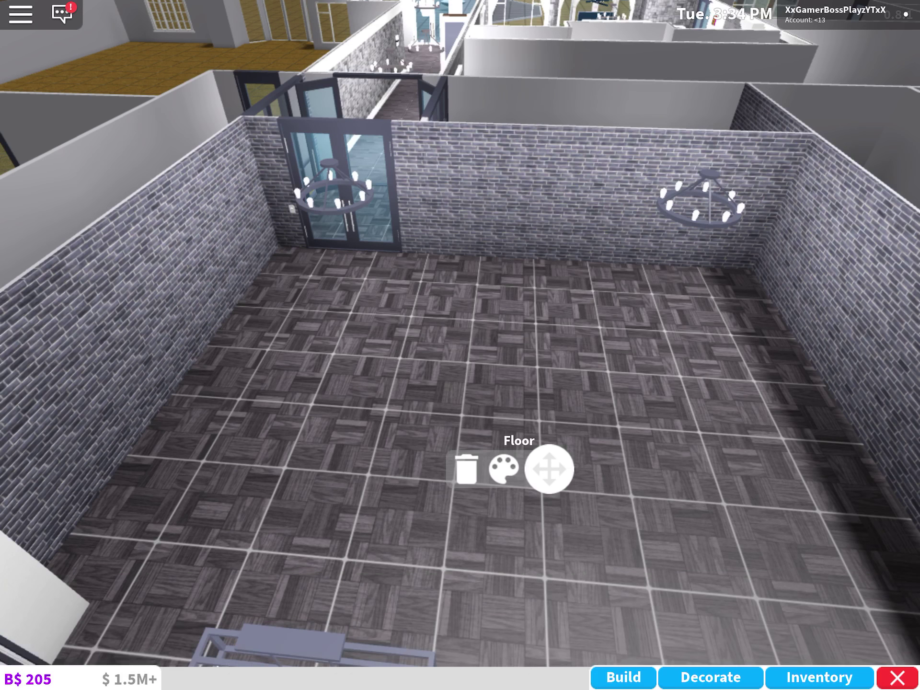
scroll(460, 629, "down", 3)
scroll(460, 630, "down", 3)
left_click(420, 629)
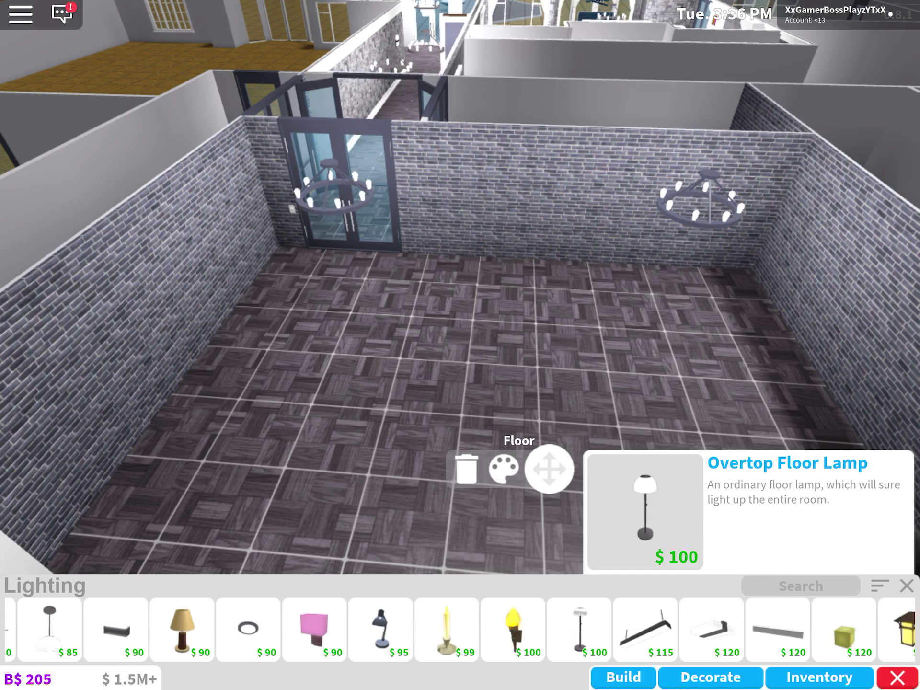
scroll(460, 629, "down", 3)
scroll(460, 629, "down", 2)
left_click(44, 629)
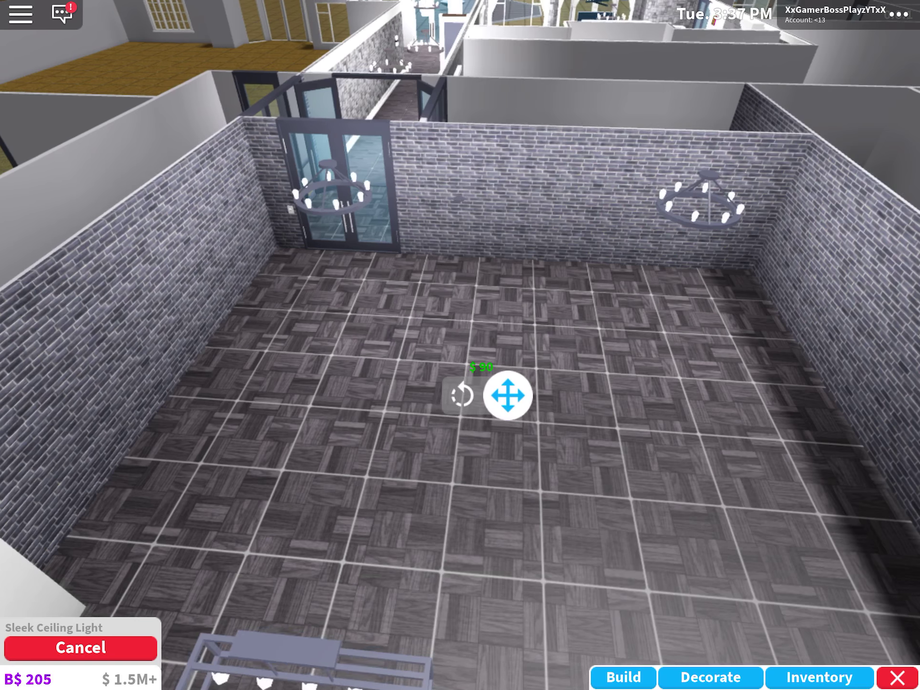
left_click_drag(460, 346, 460, 431)
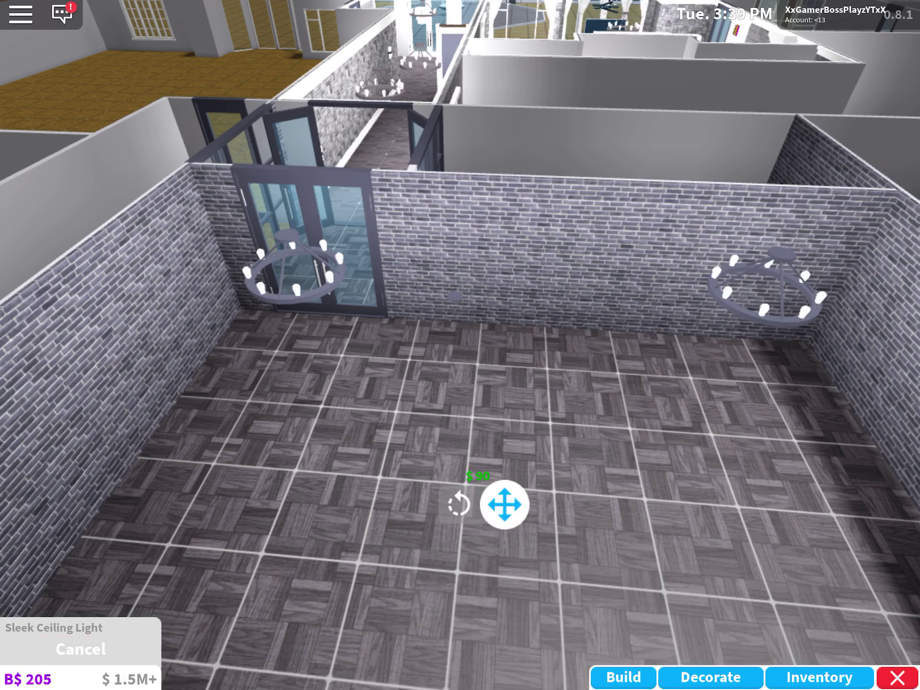
key("Escape")
Delete the right wall chandelier and move the remaining one to the room centre
left_click(736, 322)
mouse_move(460, 360)
left_mouse_down()
mouse_move(360, 323)
mouse_move(460, 359)
left_mouse_up()
scroll(460, 628, "down", 1)
scroll(461, 629, "down", 2)
left_click(327, 205)
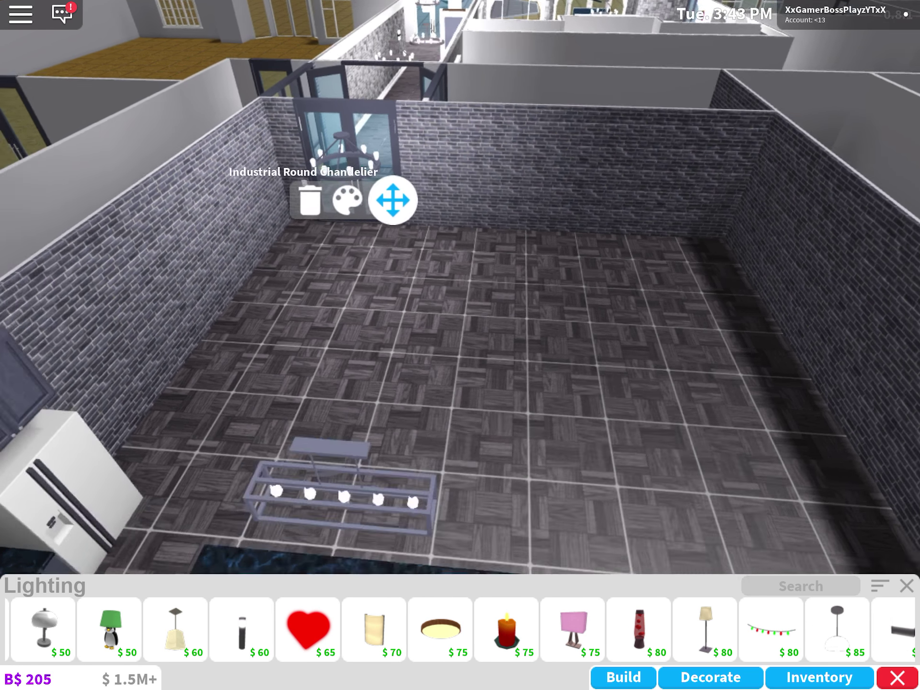
mouse_move(460, 396)
left_mouse_down()
mouse_move(460, 323)
mouse_move(487, 447)
left_mouse_up()
left_click(405, 182)
left_click(414, 270)
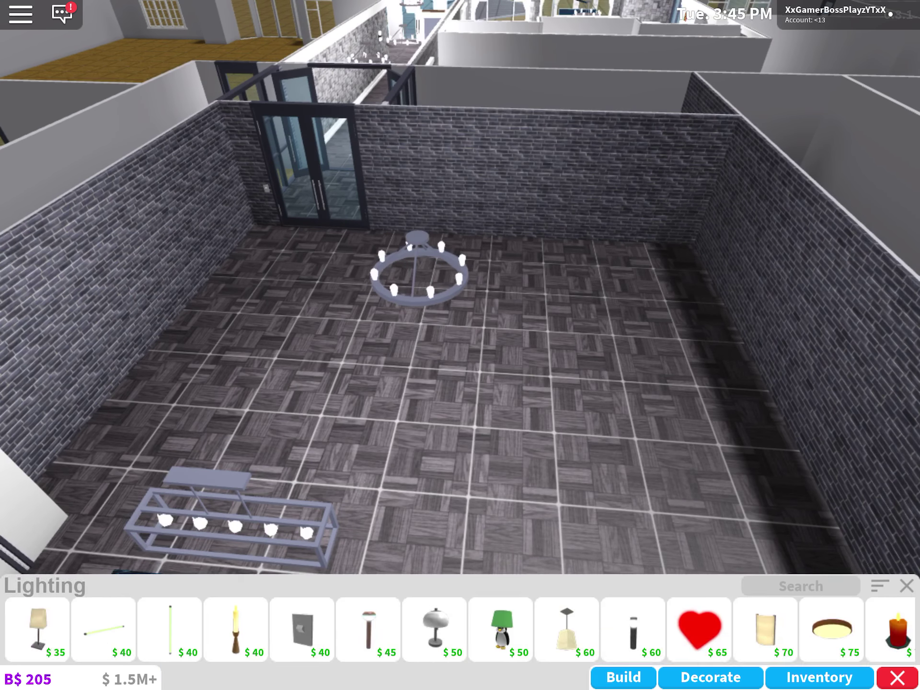
Reframe the room and select the $90 Sleek Ceiling Light for placement
left_click(431, 345)
key("Escape")
left_click_drag(460, 360, 460, 252)
scroll(460, 629, "down", 3)
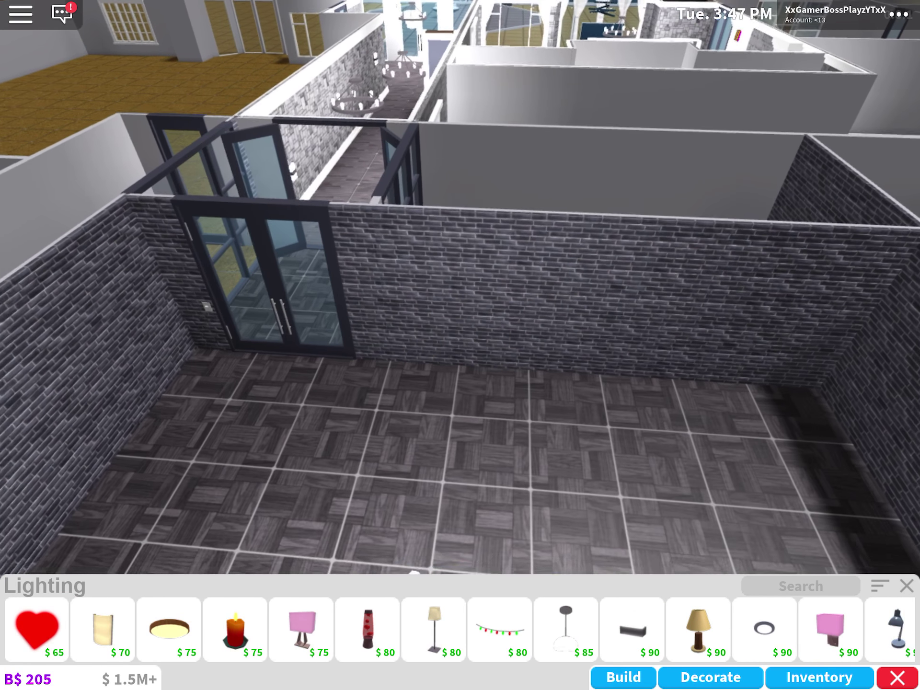
left_click_drag(460, 360, 460, 287)
left_click(830, 629)
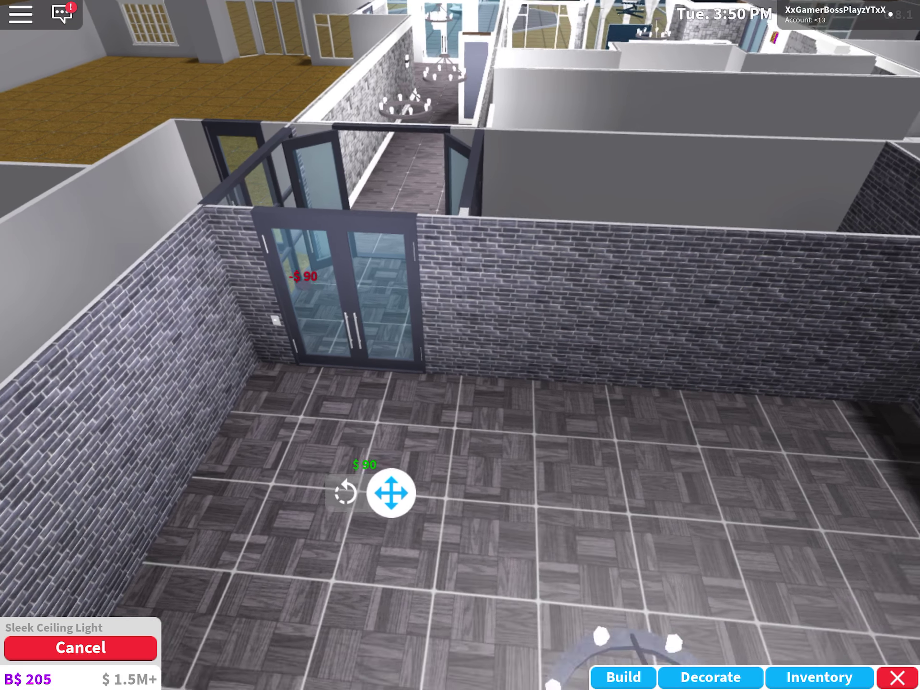
Orbit around the brick-walled kitchen while placing the Sleek Ceiling Light, ending overhead
left_click_drag(460, 345, 359, 346)
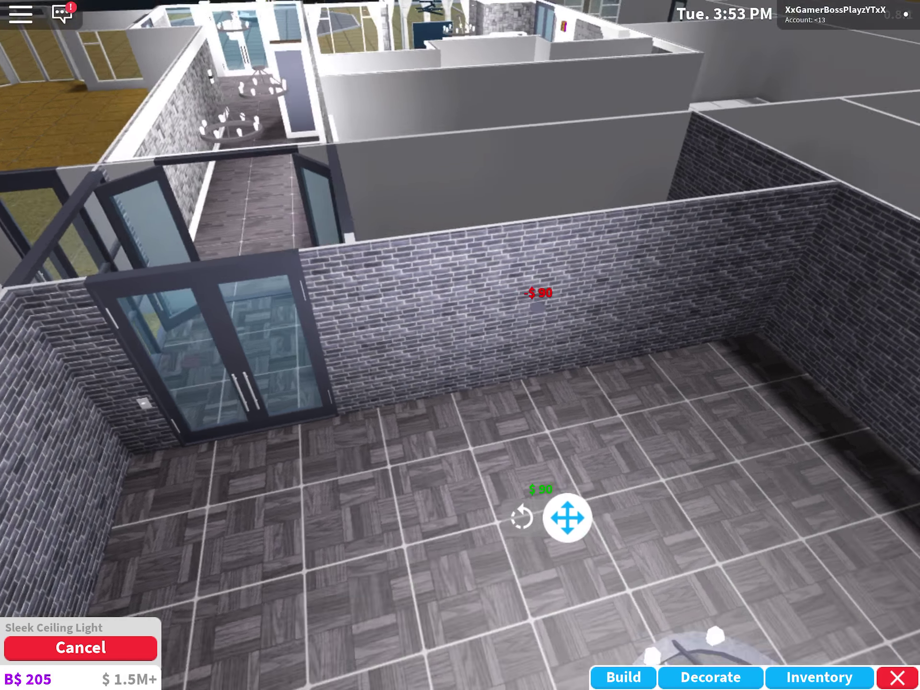
left_click_drag(460, 345, 288, 216)
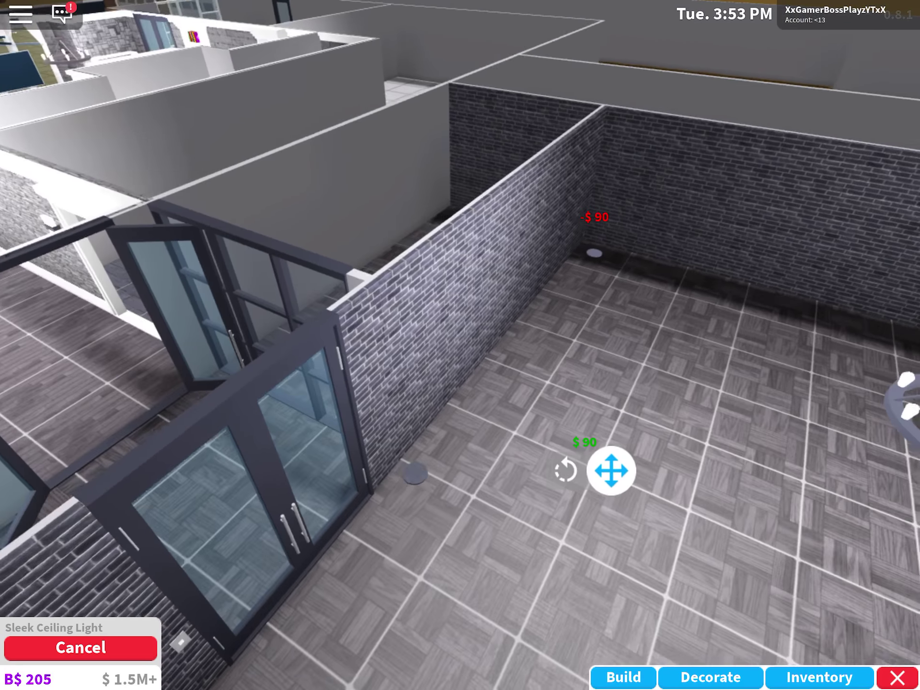
scroll(460, 346, "up", 4)
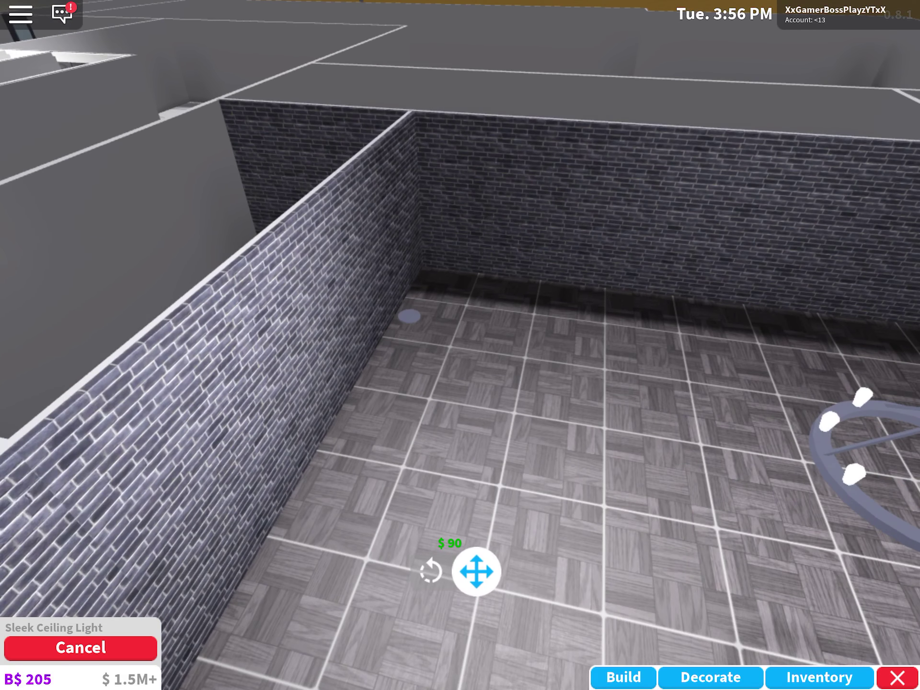
right_click(408, 316)
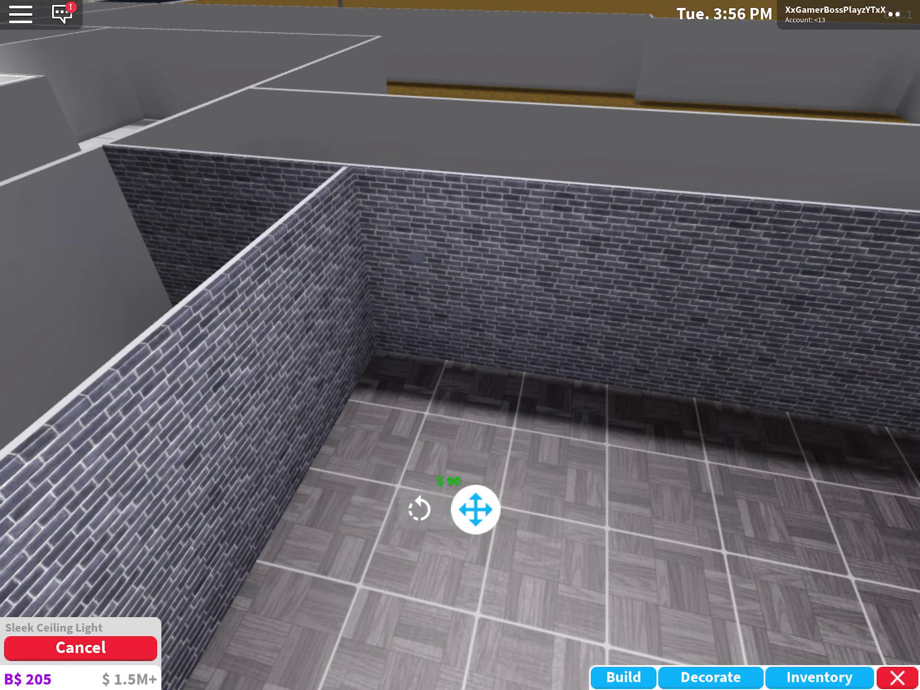
left_click_drag(460, 345, 547, 302)
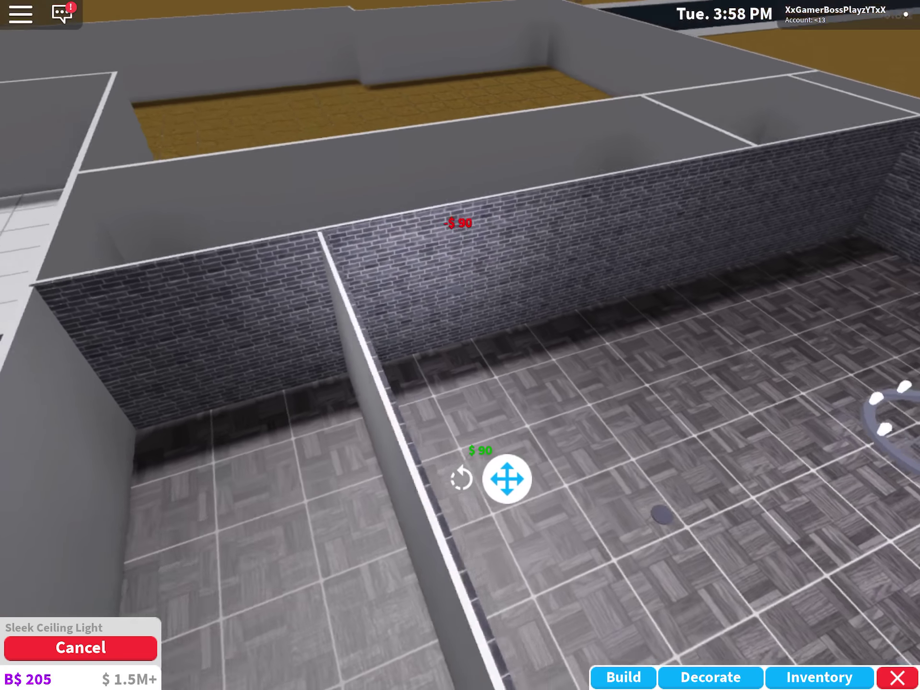
left_click_drag(461, 345, 359, 402)
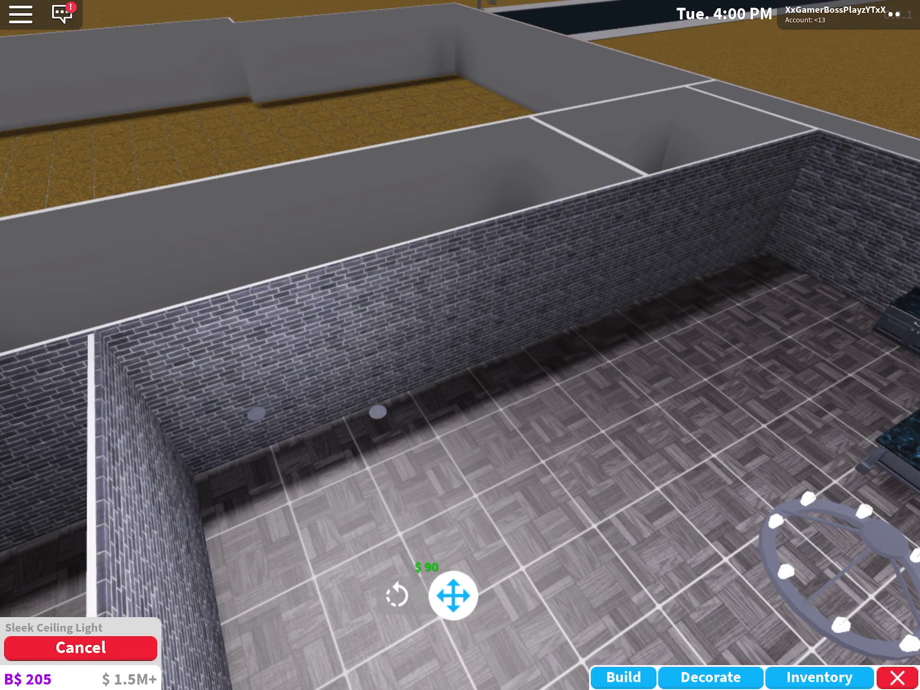
left_click_drag(460, 345, 532, 302)
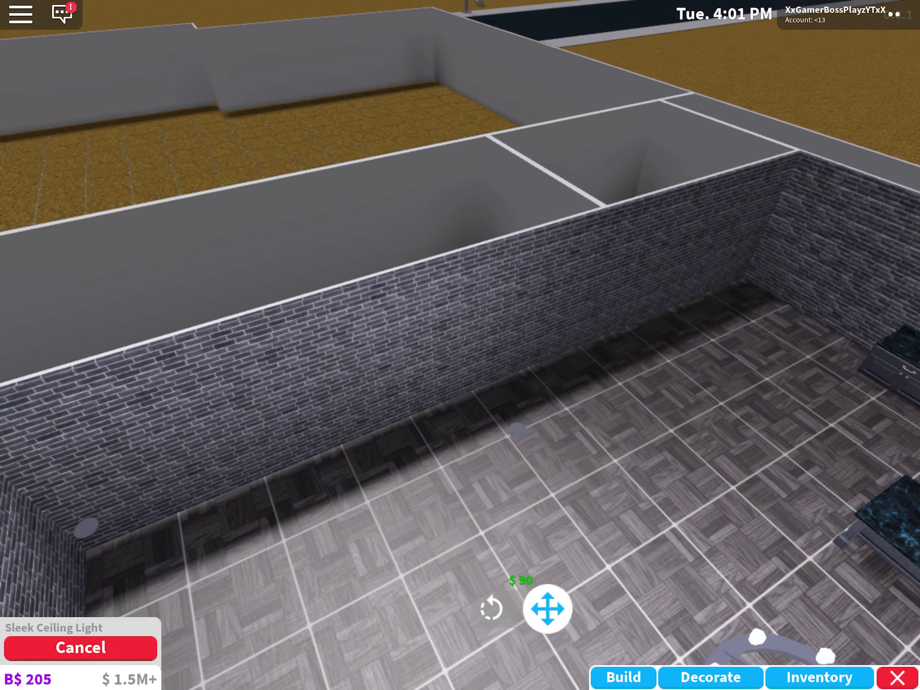
left_click_drag(460, 345, 360, 288)
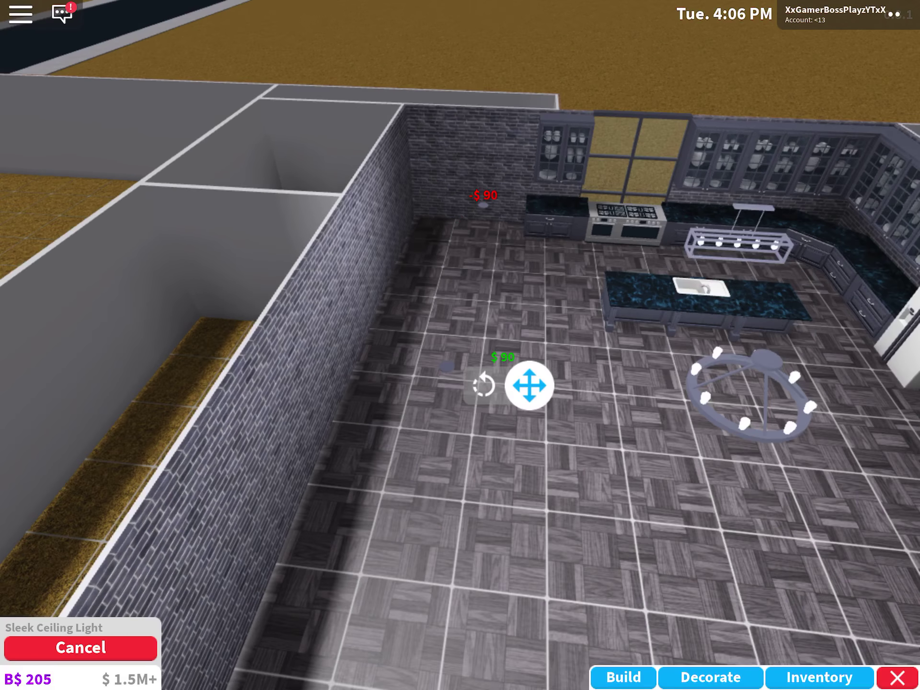
left_click_drag(461, 345, 460, 503)
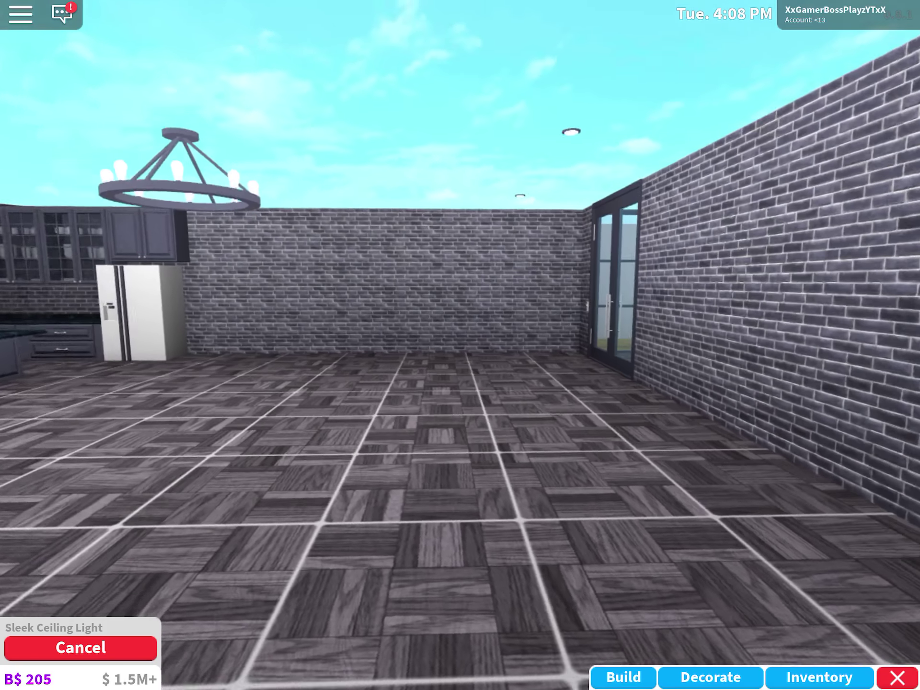
left_click_drag(460, 346, 288, 432)
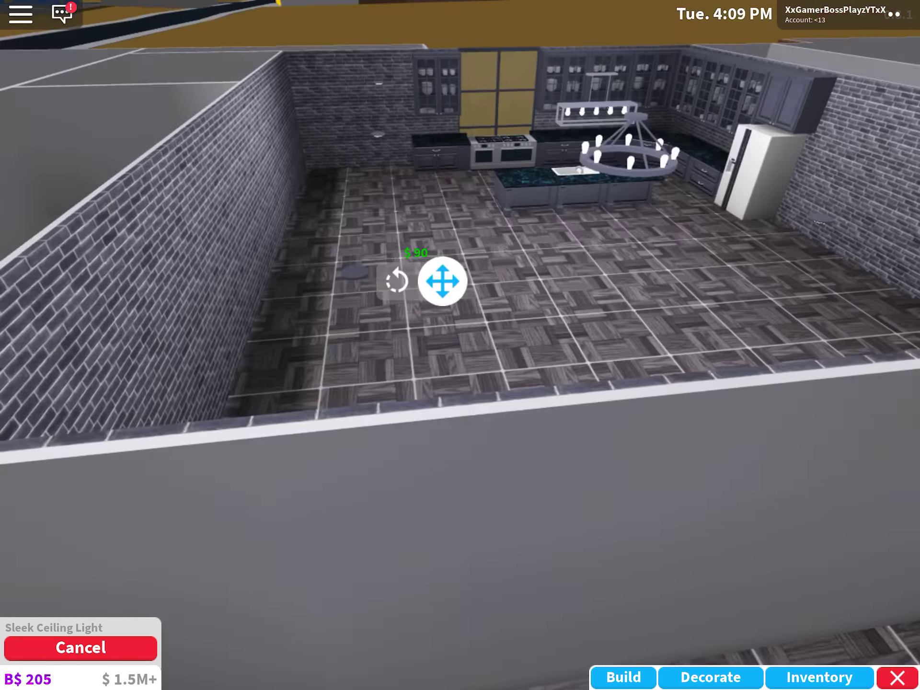
left_click_drag(459, 345, 403, 373)
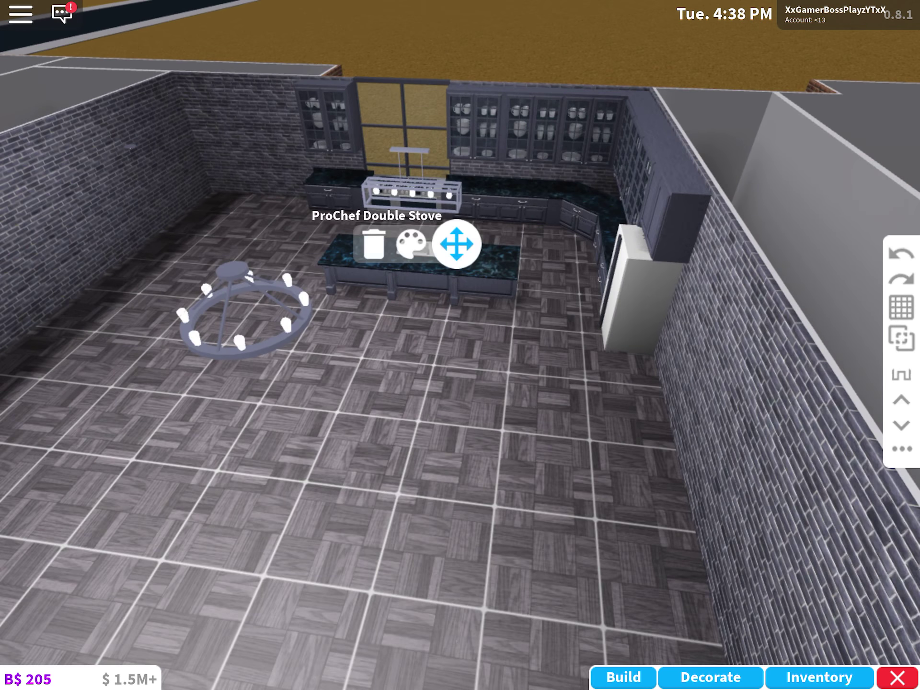
Sell the old ProChef Double Stove under the window for $4,550
left_click(373, 245)
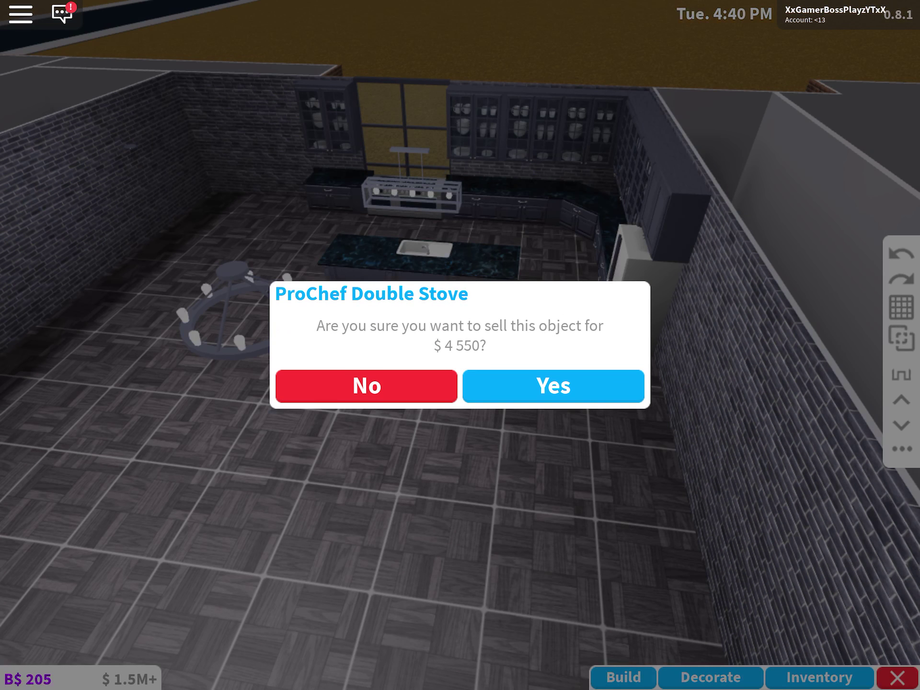
left_click(553, 386)
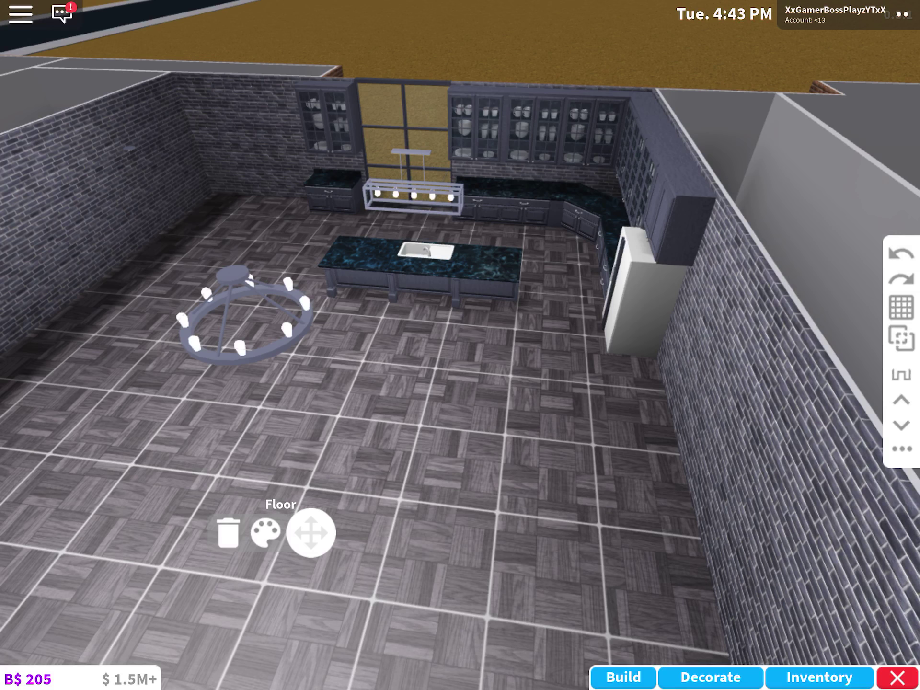
scroll(461, 345, "up", 5)
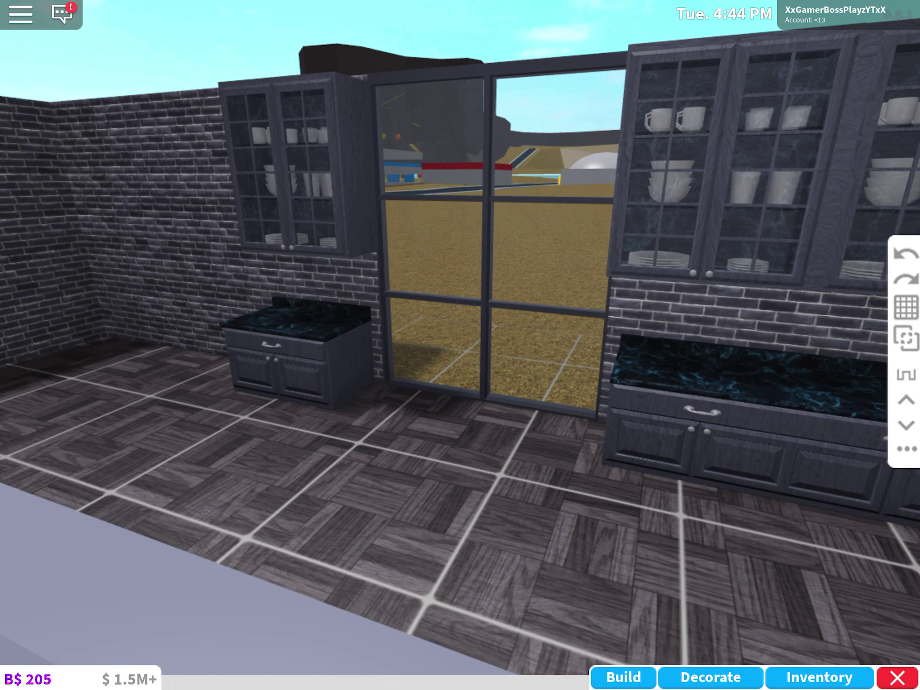
left_click(624, 677)
scroll(648, 629, "down", 3)
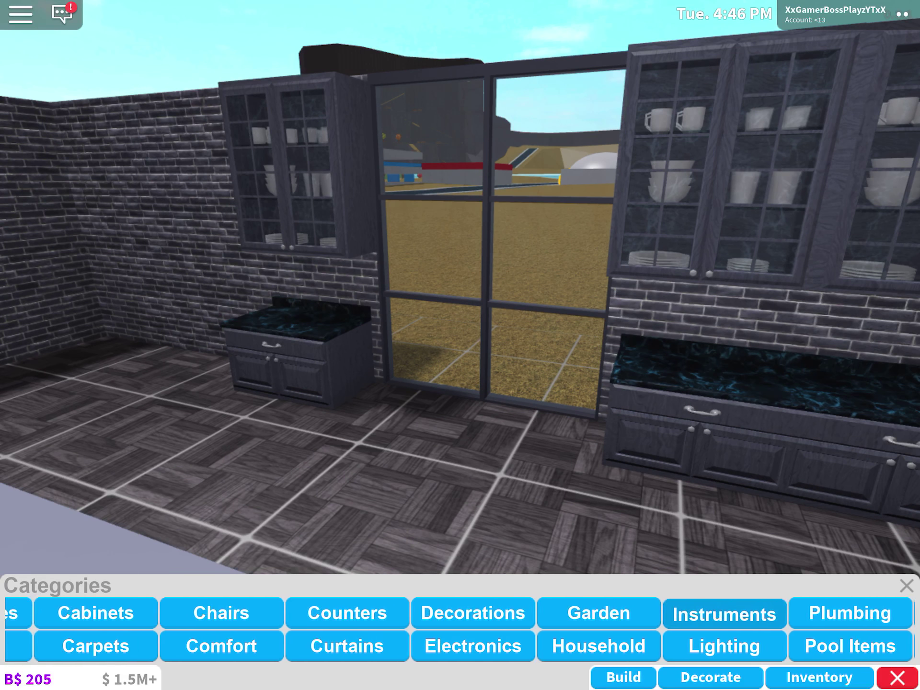
scroll(460, 629, "up", 3)
Place a new ProChef Double Stove from Appliances under the kitchen window
left_click(194, 613)
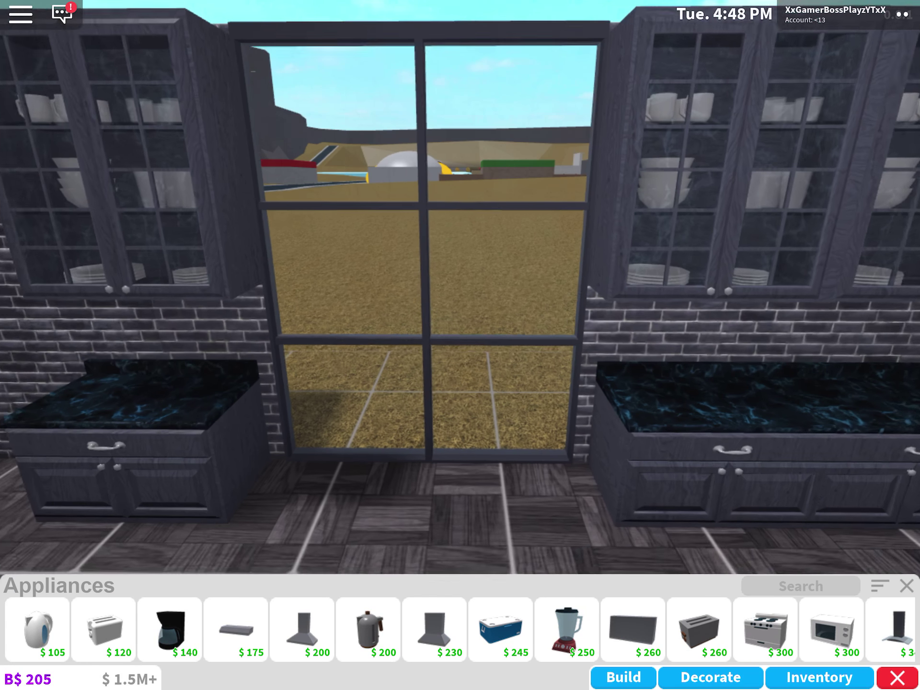
scroll(460, 628, "down", 3)
scroll(460, 629, "down", 3)
scroll(460, 629, "down", 3)
scroll(460, 629, "down", 3)
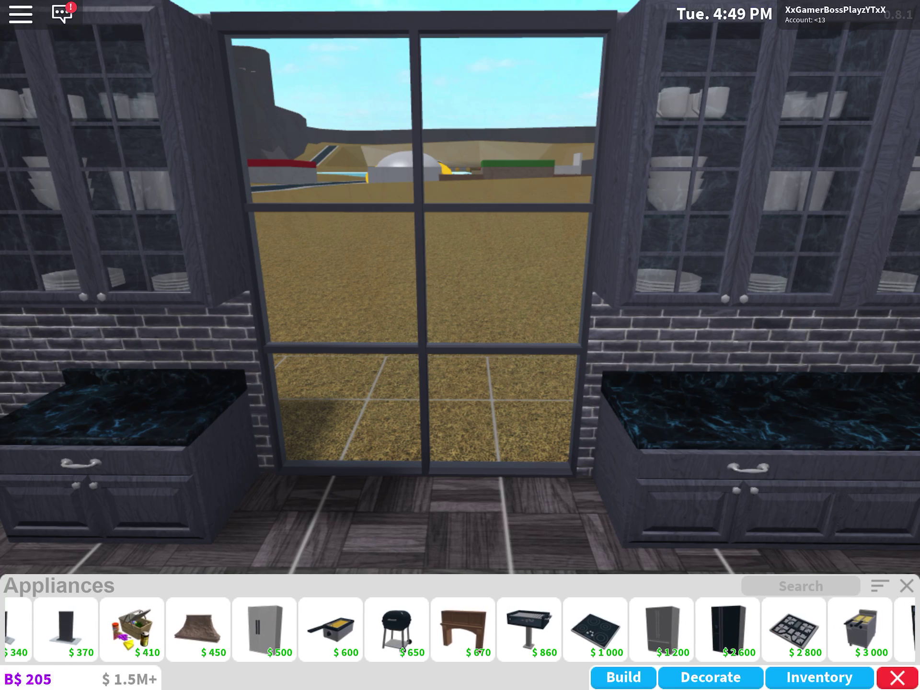
scroll(460, 629, "down", 3)
scroll(460, 629, "down", 3)
scroll(460, 629, "down", 3)
left_click(798, 628)
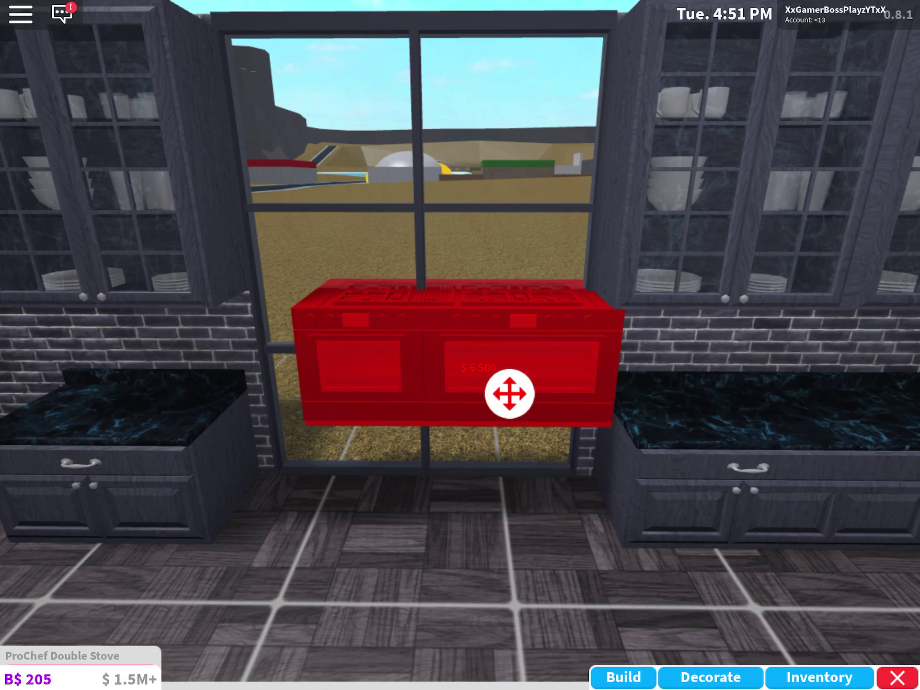
mouse_move(510, 393)
left_mouse_down()
mouse_move(465, 501)
mouse_move(446, 503)
left_mouse_up()
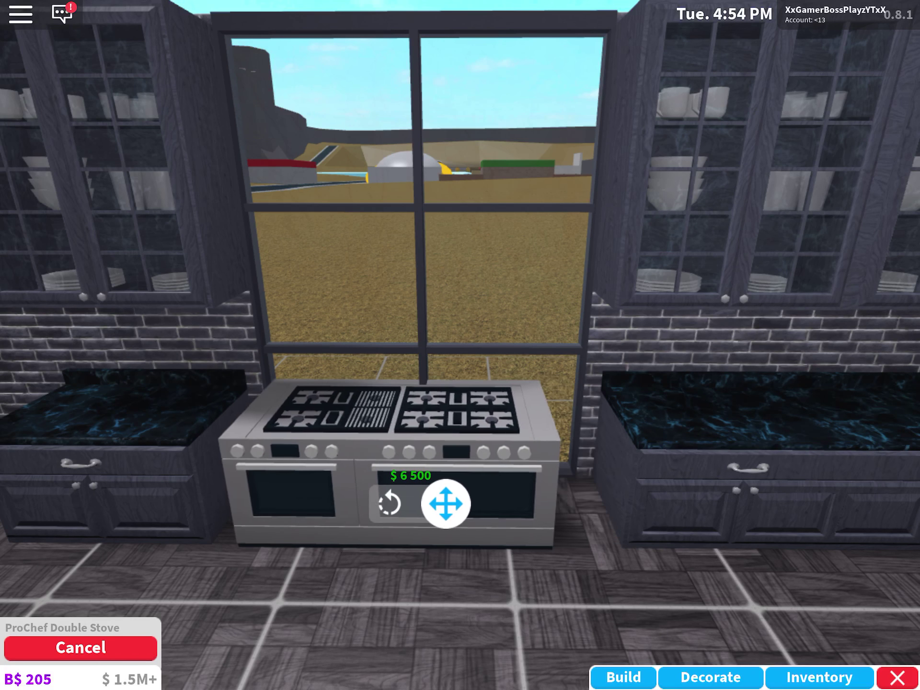
mouse_move(445, 503)
left_mouse_down()
mouse_move(518, 499)
mouse_move(468, 495)
left_mouse_up()
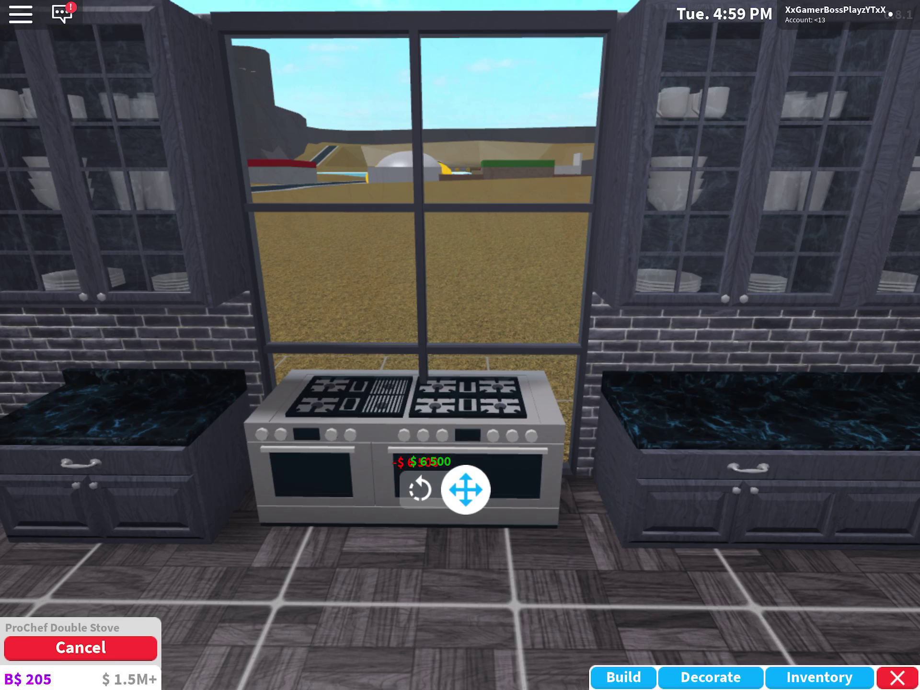
left_click(468, 495)
Shift the right marble counter toward the stove and nudge the stove snug between counters
left_click(757, 507)
left_click_drag(757, 507, 712, 446)
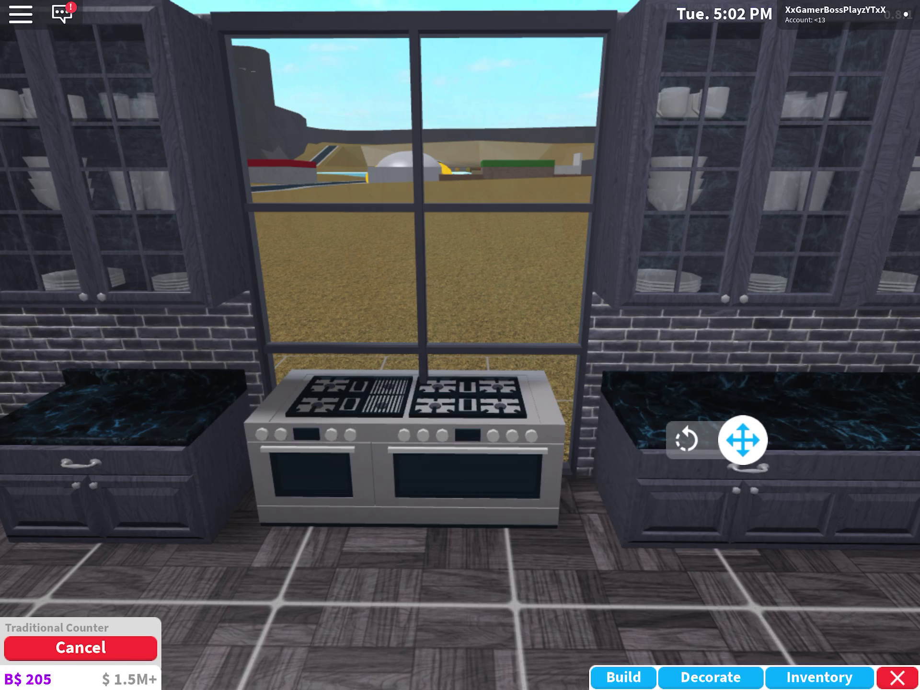
mouse_move(697, 446)
left_mouse_down()
mouse_move(818, 444)
mouse_move(718, 476)
left_mouse_up()
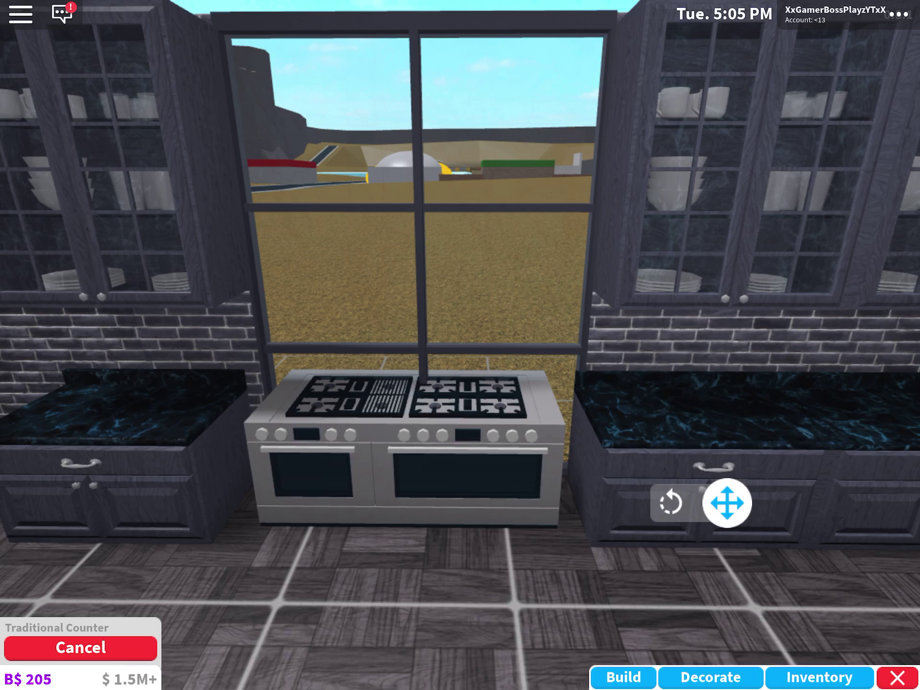
left_click_drag(684, 479, 641, 495)
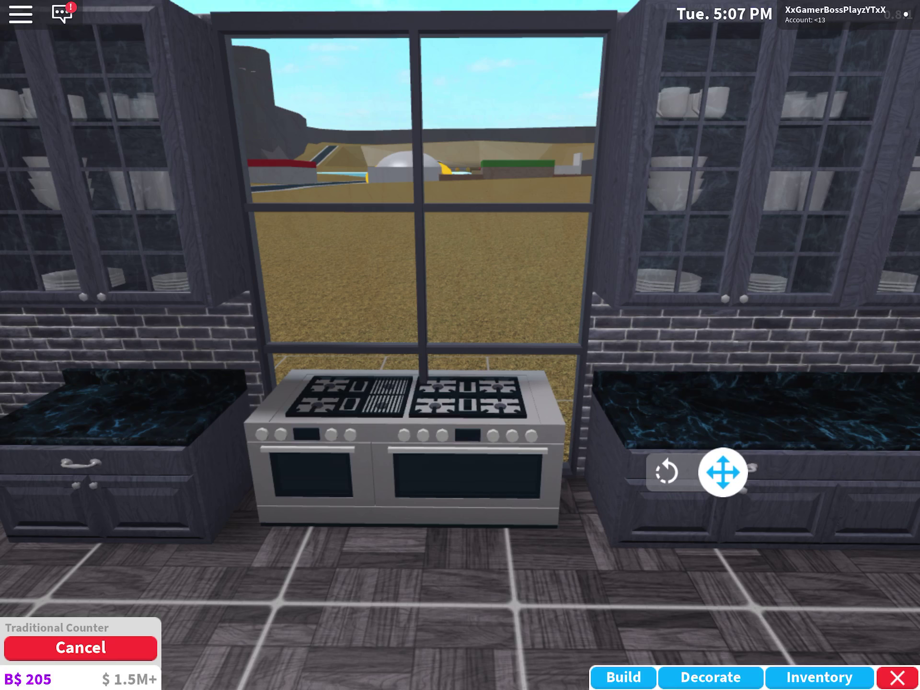
left_click(712, 468)
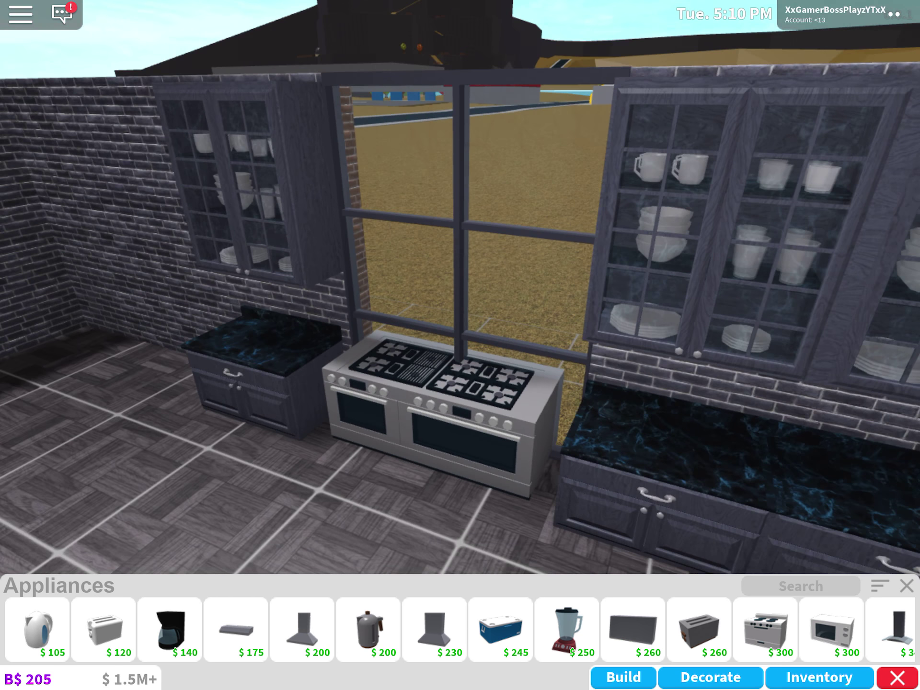
left_click(442, 403)
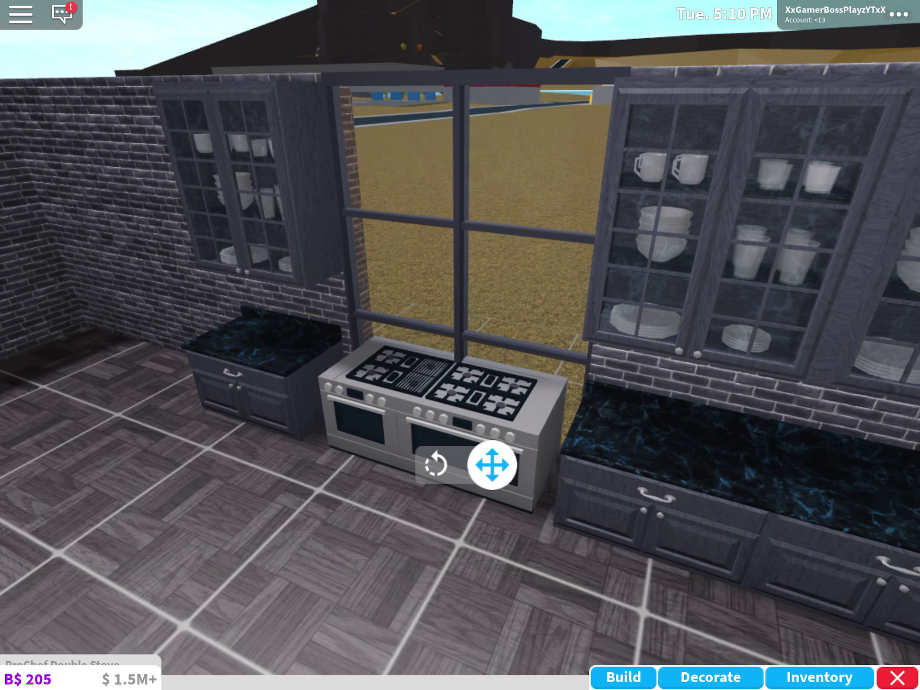
left_click_drag(491, 464, 493, 470)
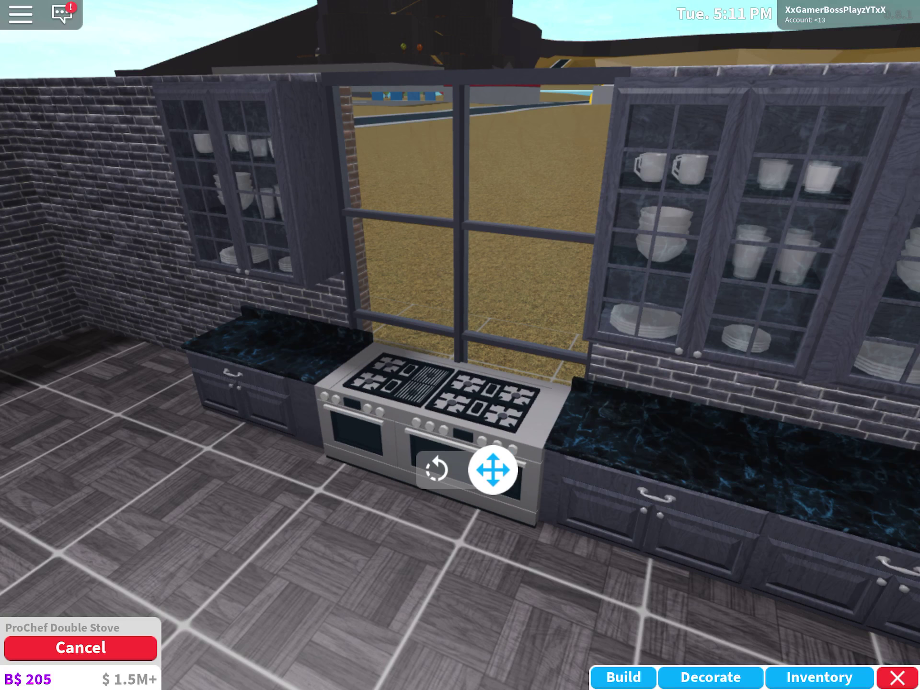
left_click(493, 470)
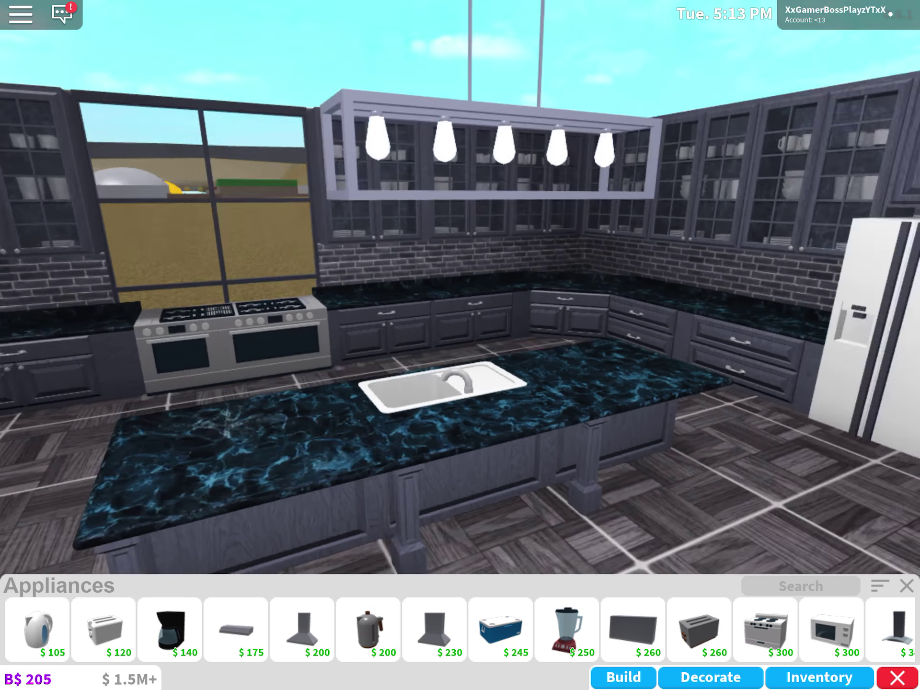
Move the Industrial Round Chandelier to hang above the marble kitchen island
key("Right")
left_click(532, 268)
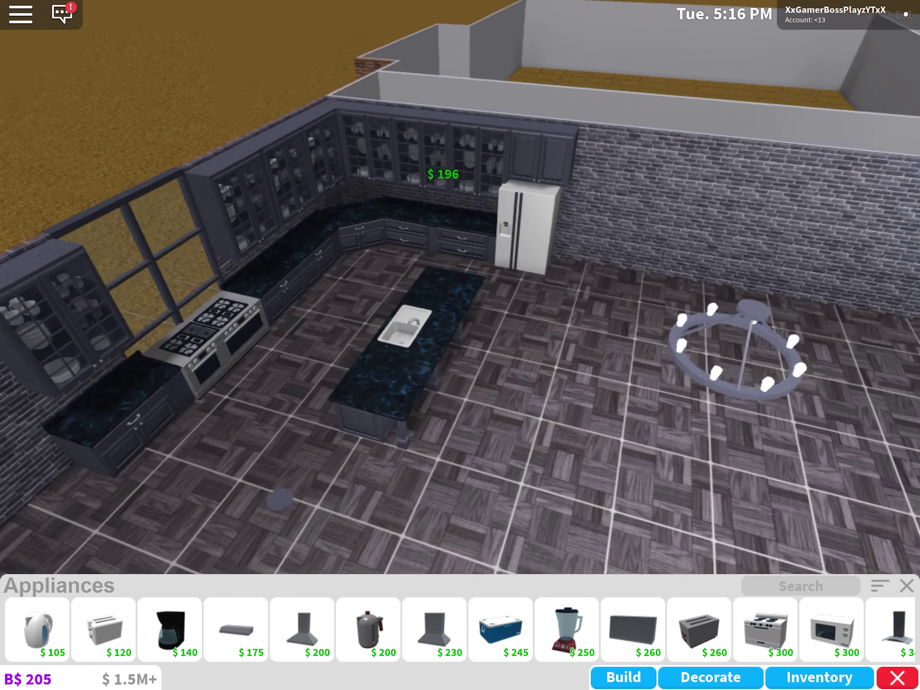
left_click(733, 316)
left_click(793, 371)
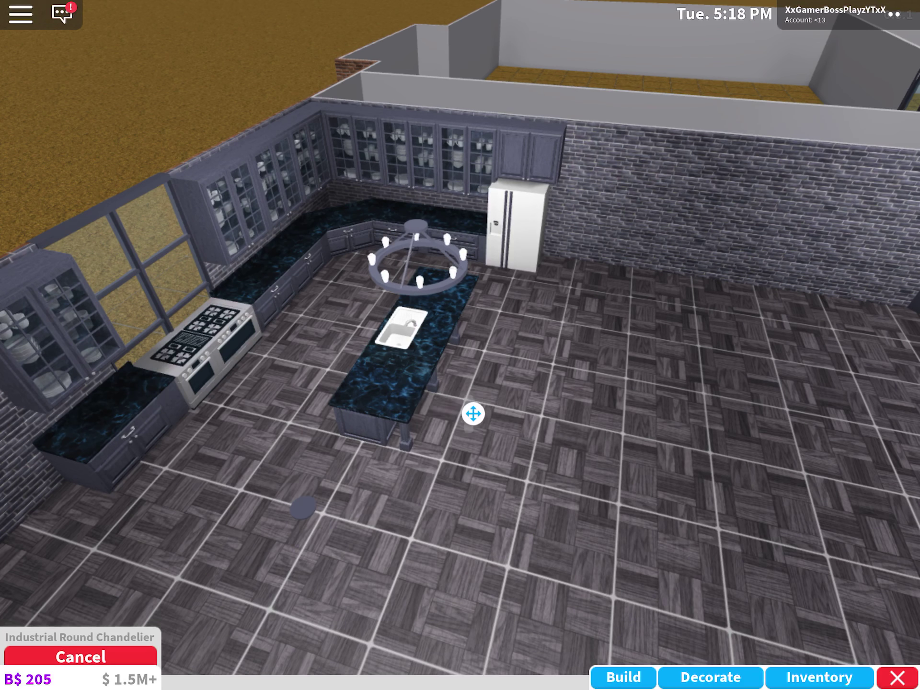
left_click(474, 413)
left_click_drag(460, 323, 647, 323)
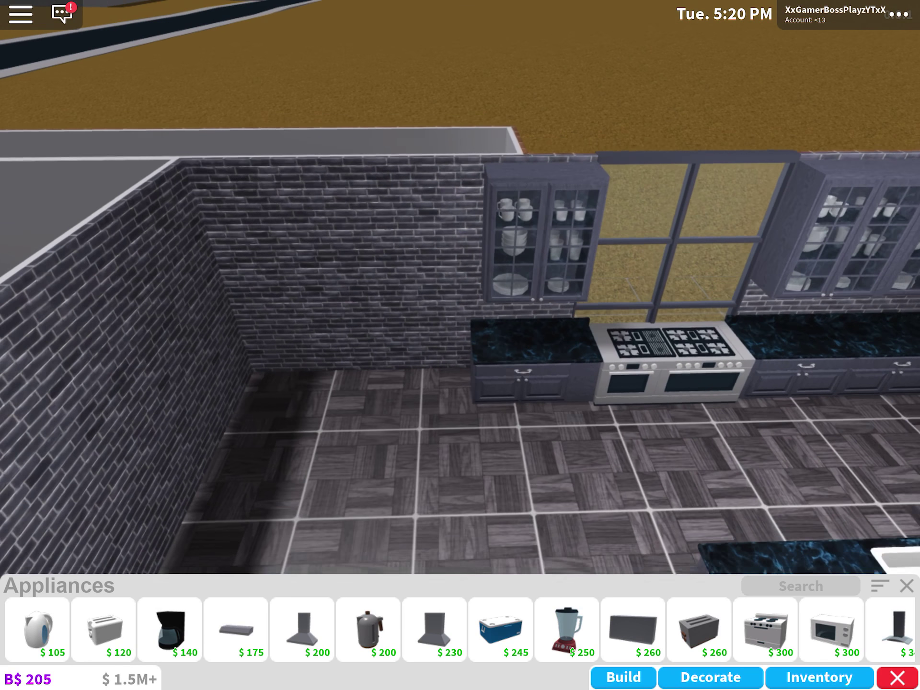
left_click_drag(460, 359, 460, 216)
left_click(907, 585)
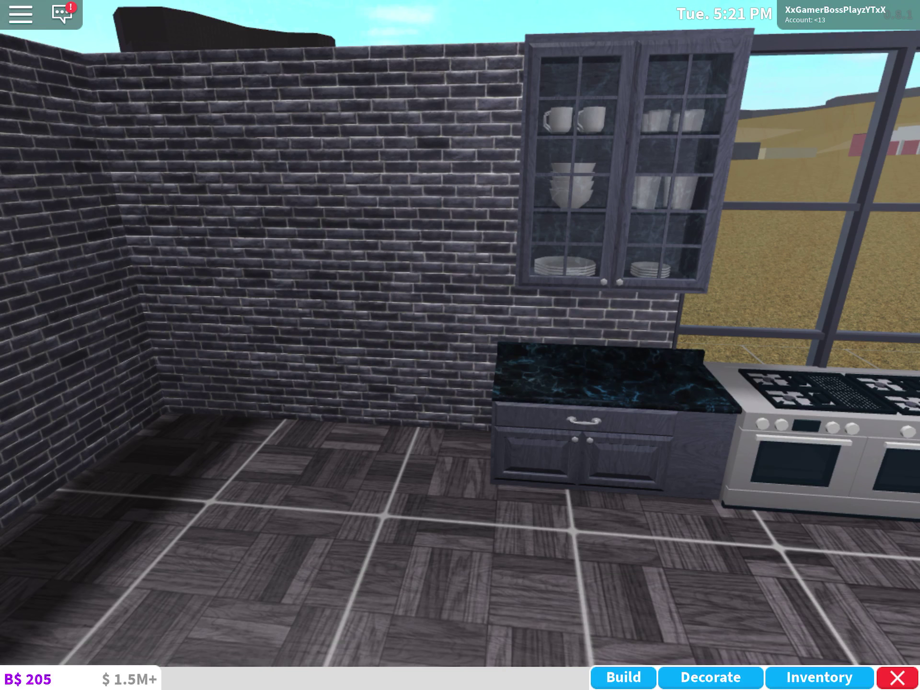
scroll(460, 628, "down", 3)
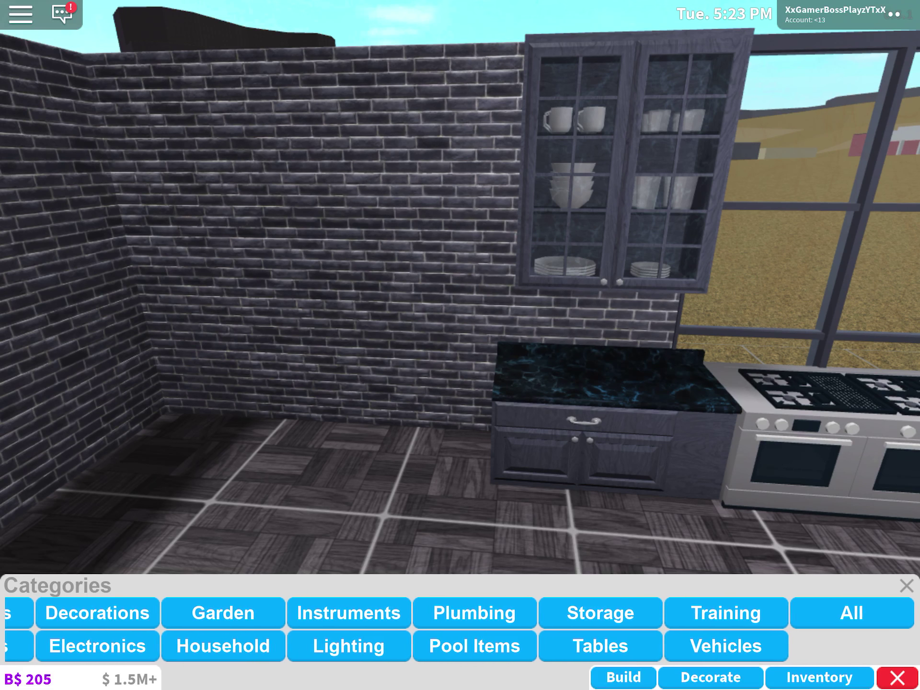
scroll(460, 629, "up", 3)
Try placing a Clear Wall Lamp on the brick wall, cancelling the blocked spot
left_click(855, 654)
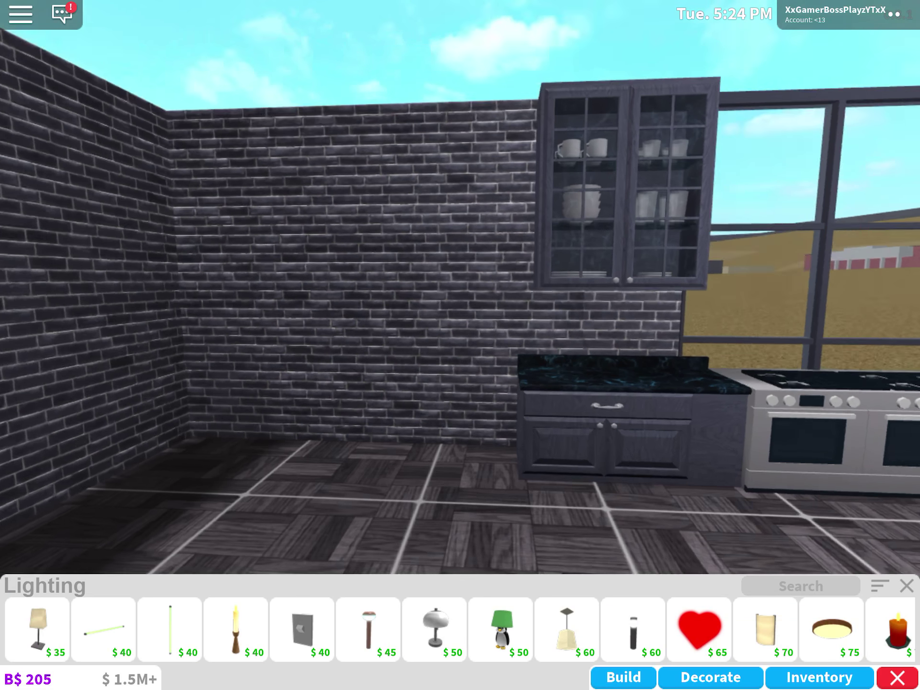
scroll(460, 629, "down", 5)
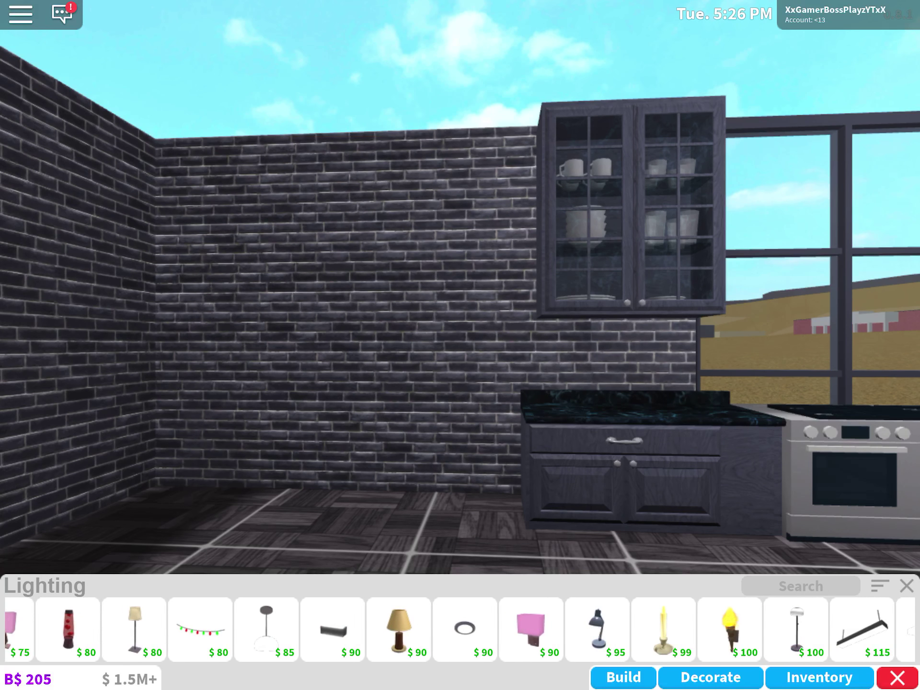
left_click(291, 628)
left_click_drag(507, 394, 344, 318)
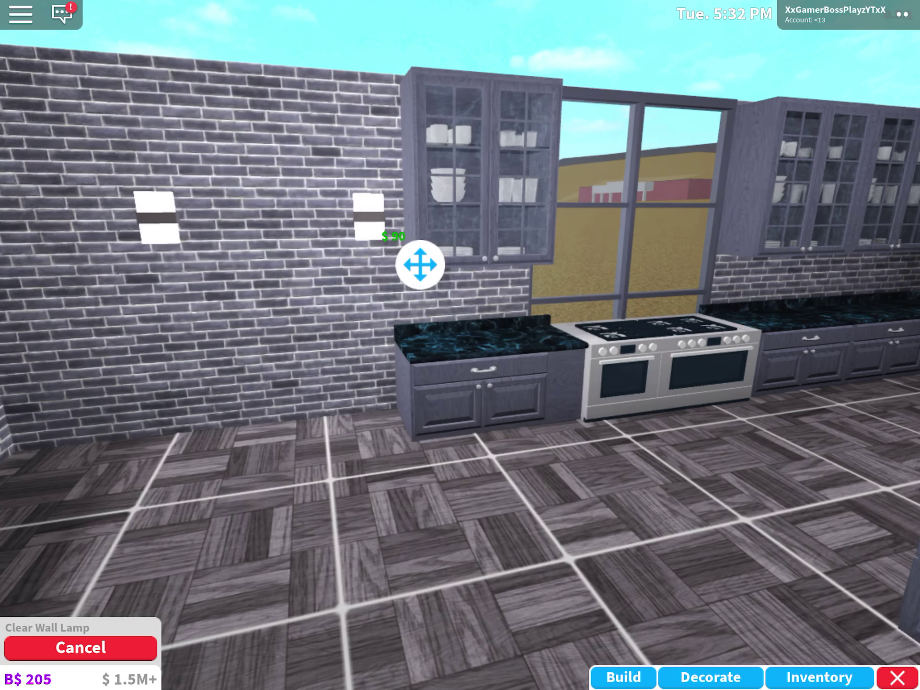
scroll(460, 345, "down", 3)
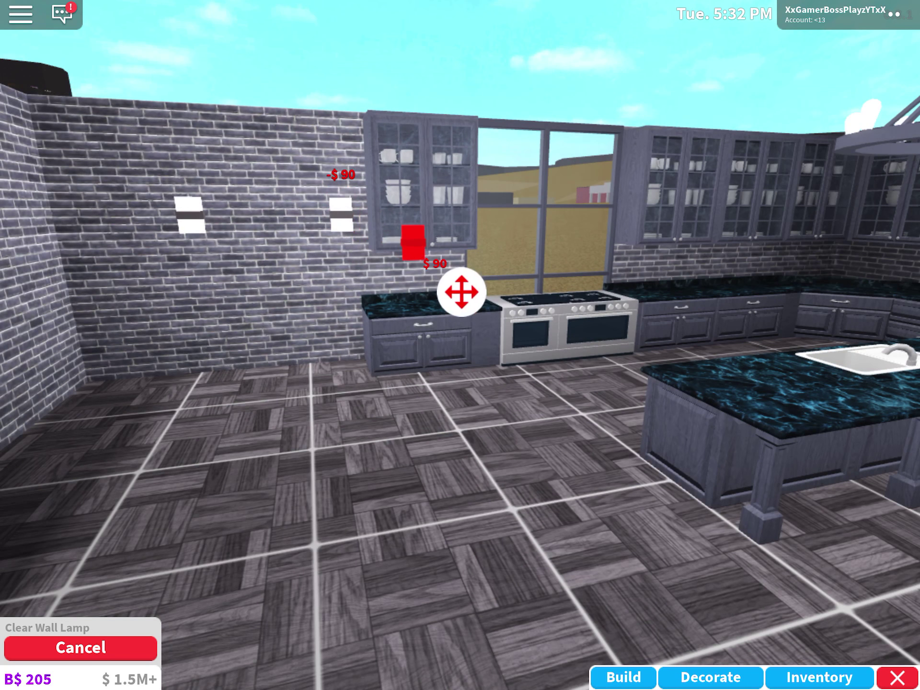
left_click(81, 649)
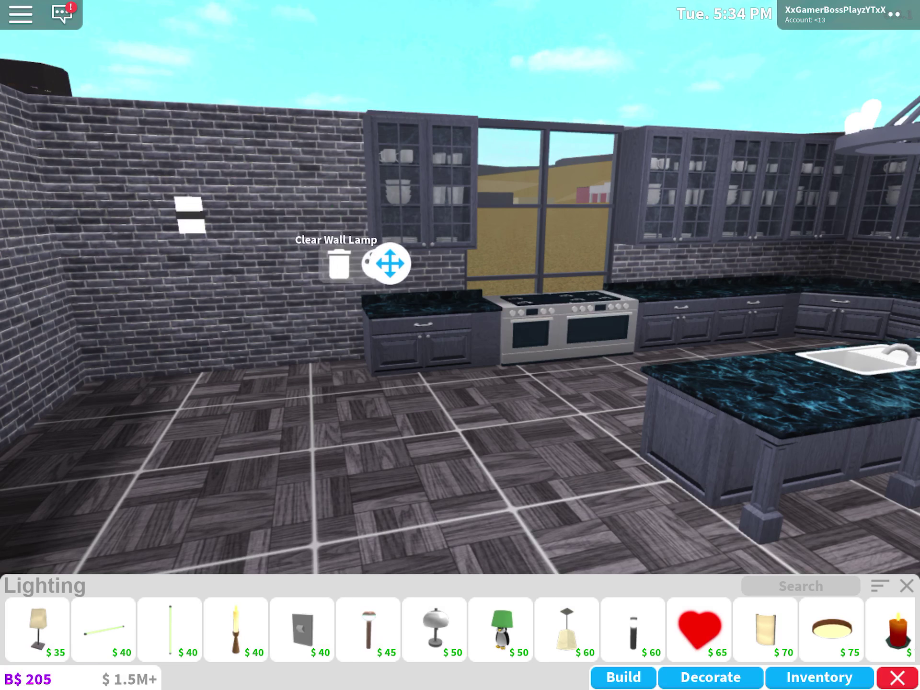
scroll(460, 629, "down", 3)
scroll(461, 629, "down", 3)
scroll(460, 629, "down", 2)
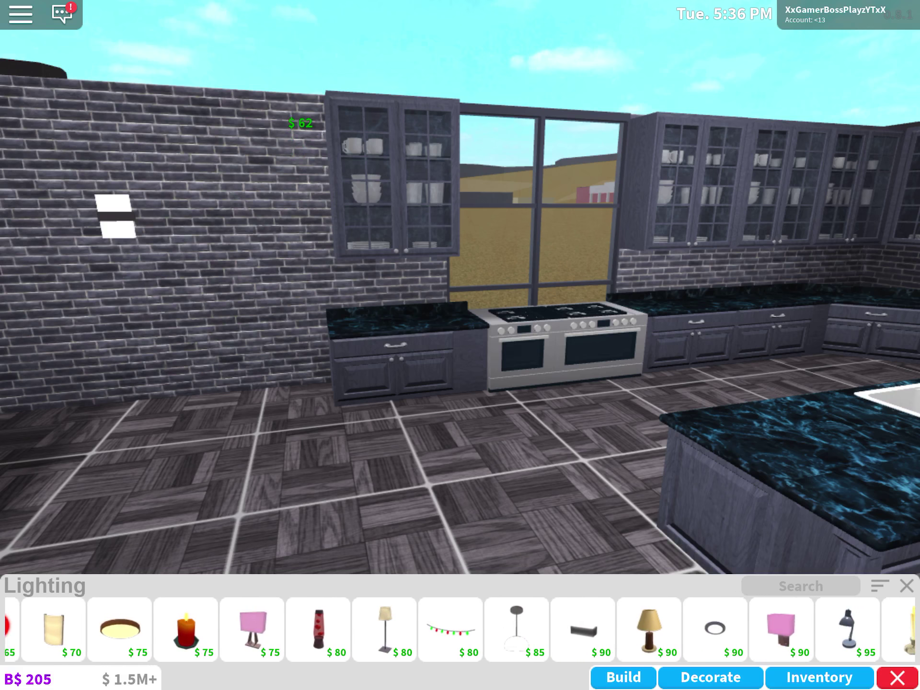
Mount a Clear Wall Lamp on the kitchen backsplash near the fridge wall
left_click(633, 629)
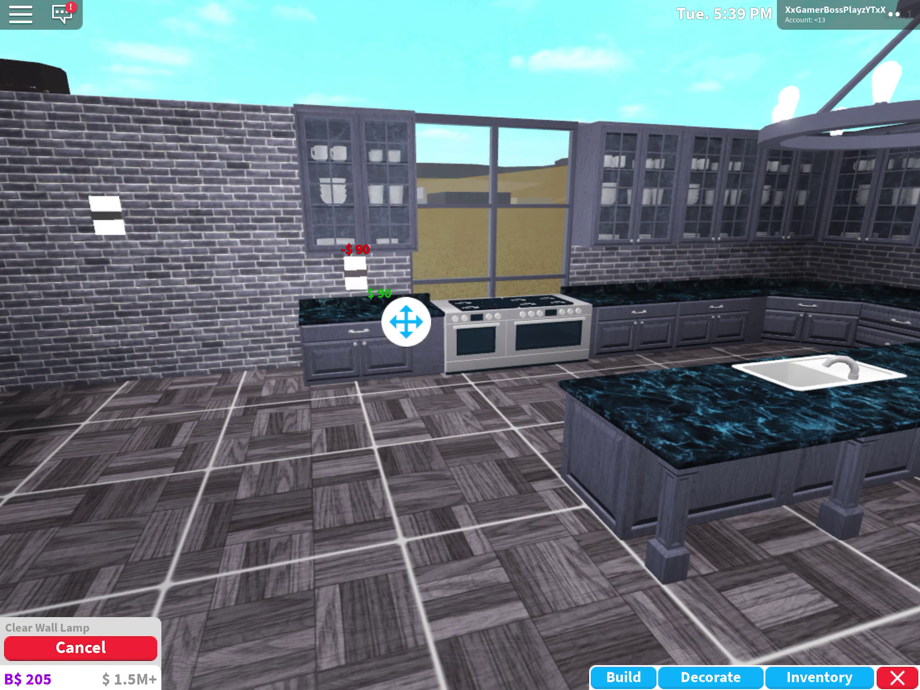
left_click_drag(575, 431, 359, 431)
left_click_drag(646, 431, 431, 431)
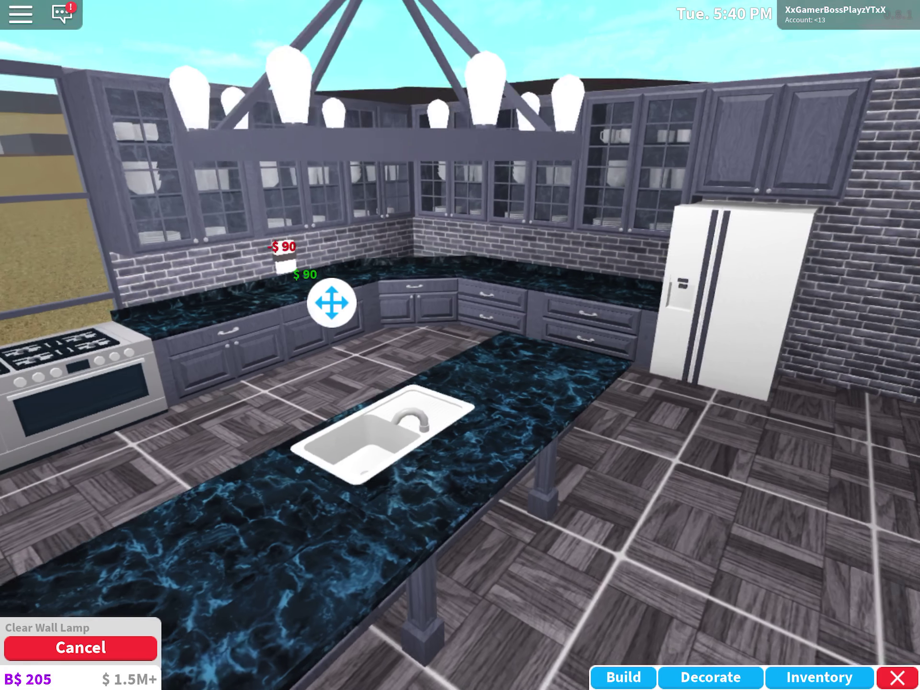
left_click_drag(575, 432, 432, 431)
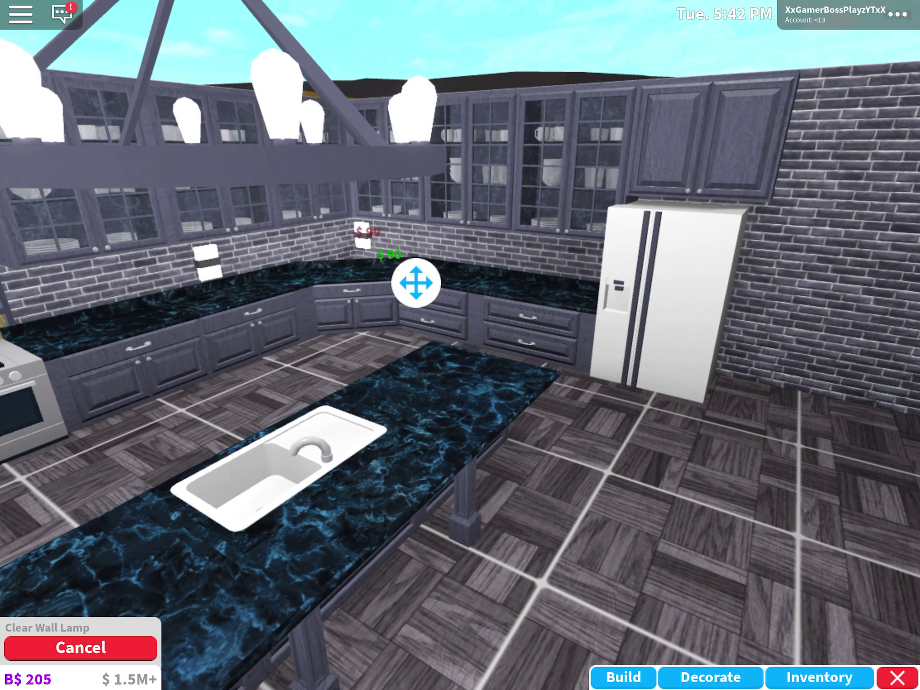
left_click(416, 282)
Mount Clear Wall Lamps on the brick walls left and right of the doors
left_click_drag(647, 431, 503, 432)
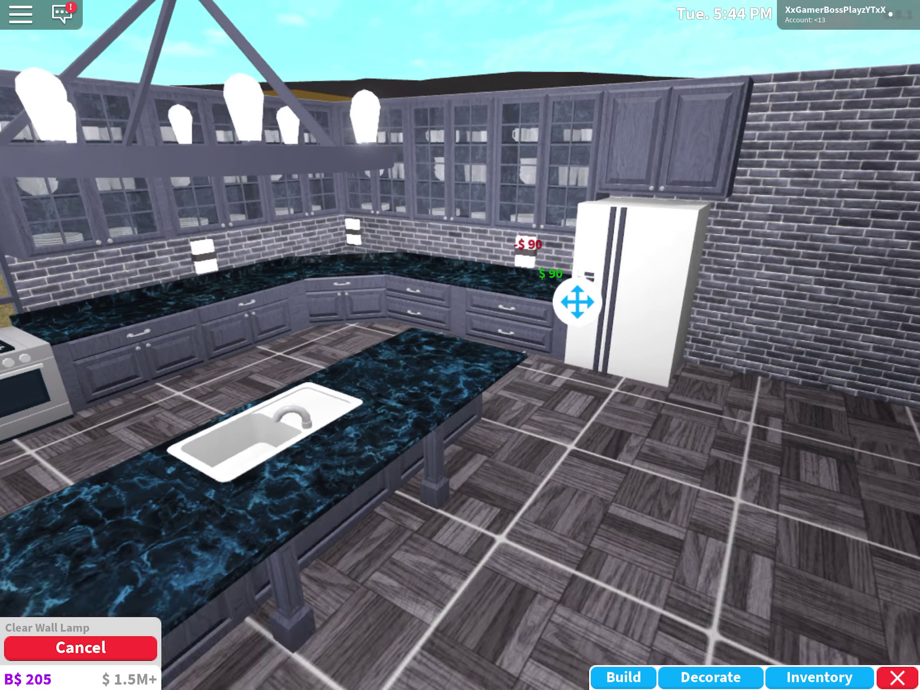
scroll(460, 360, "down", 4)
mouse_move(647, 431)
left_mouse_down()
mouse_move(432, 431)
mouse_move(719, 431)
left_mouse_up()
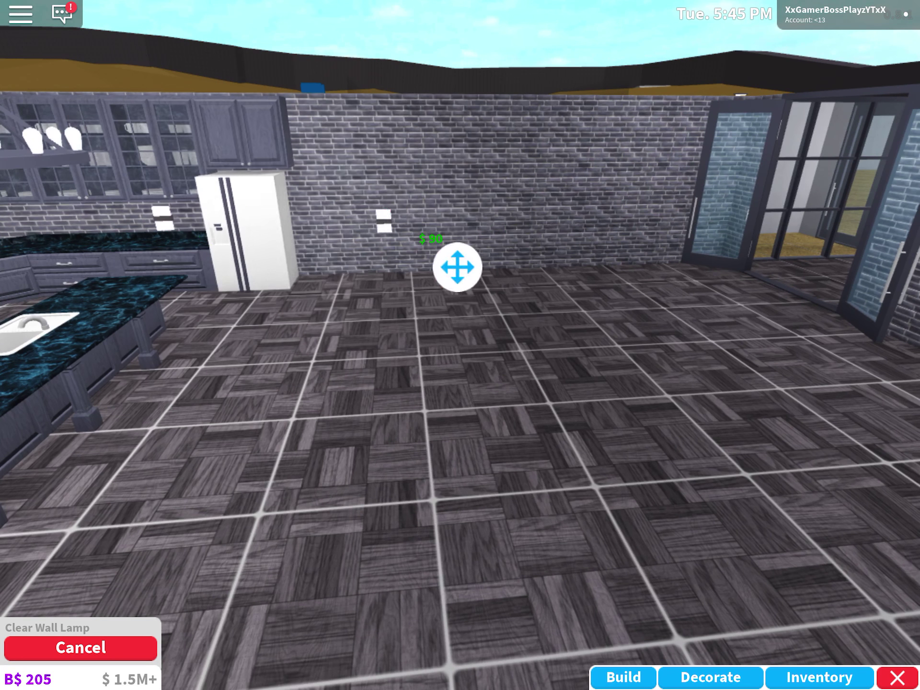
left_click(568, 234)
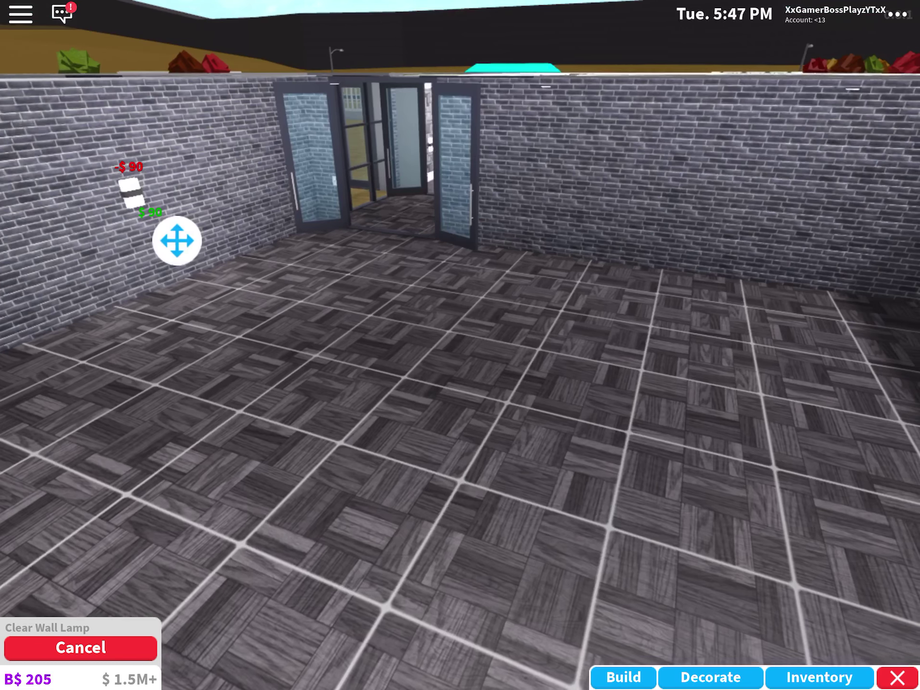
left_click_drag(431, 432, 575, 432)
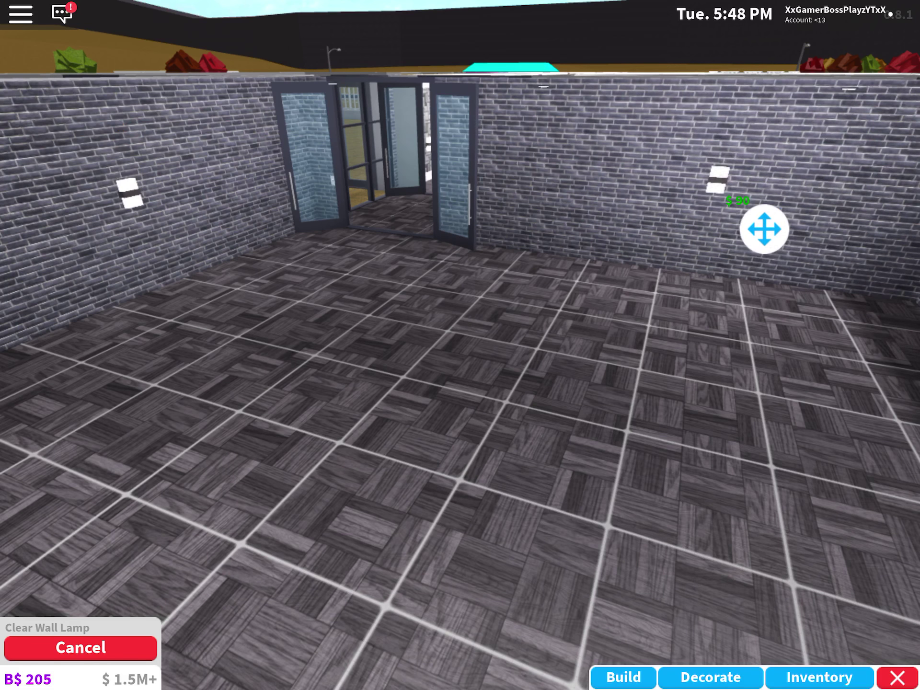
left_click(765, 229)
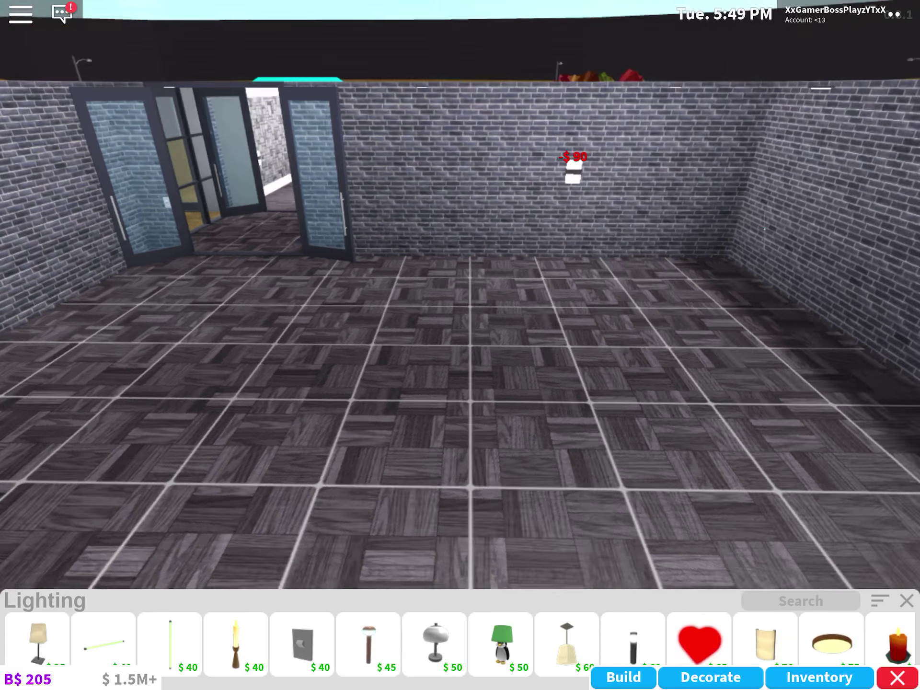
left_click_drag(647, 360, 287, 360)
left_click_drag(575, 359, 431, 360)
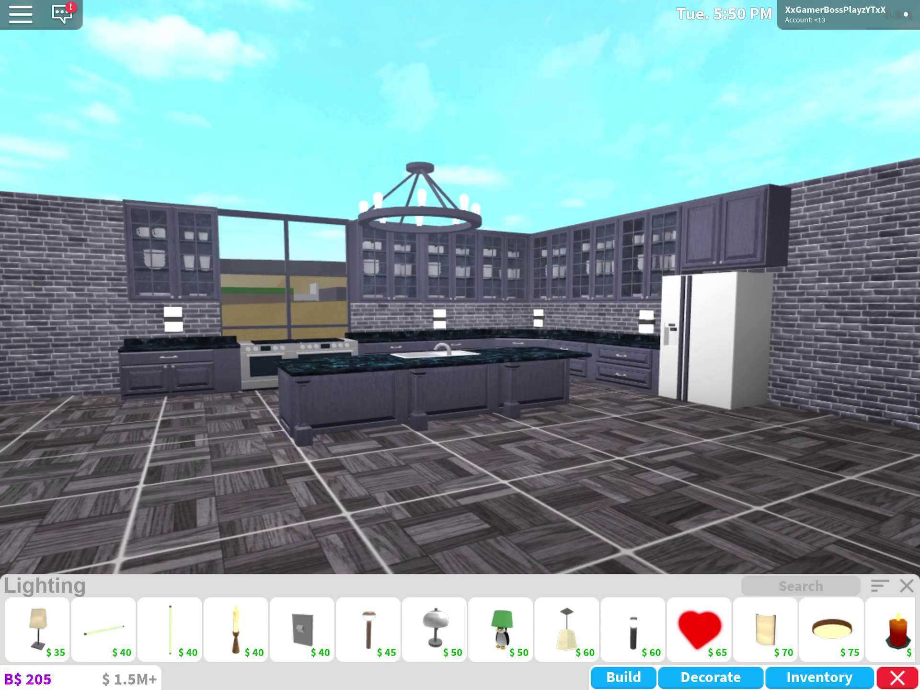
mouse_move(359, 432)
left_mouse_down()
mouse_move(503, 431)
mouse_move(468, 432)
left_mouse_up()
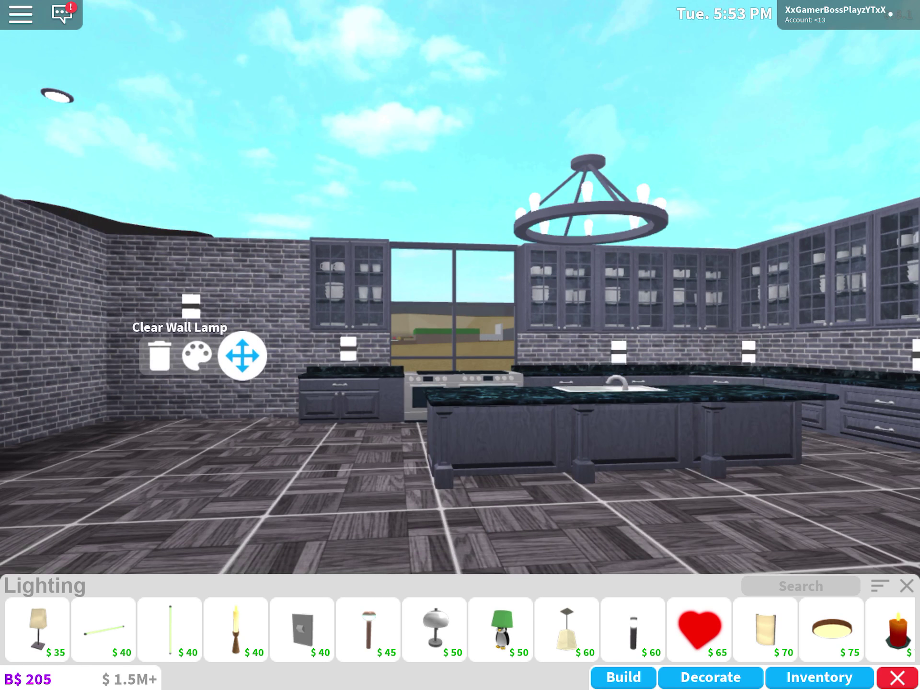
scroll(460, 359, "down", 3)
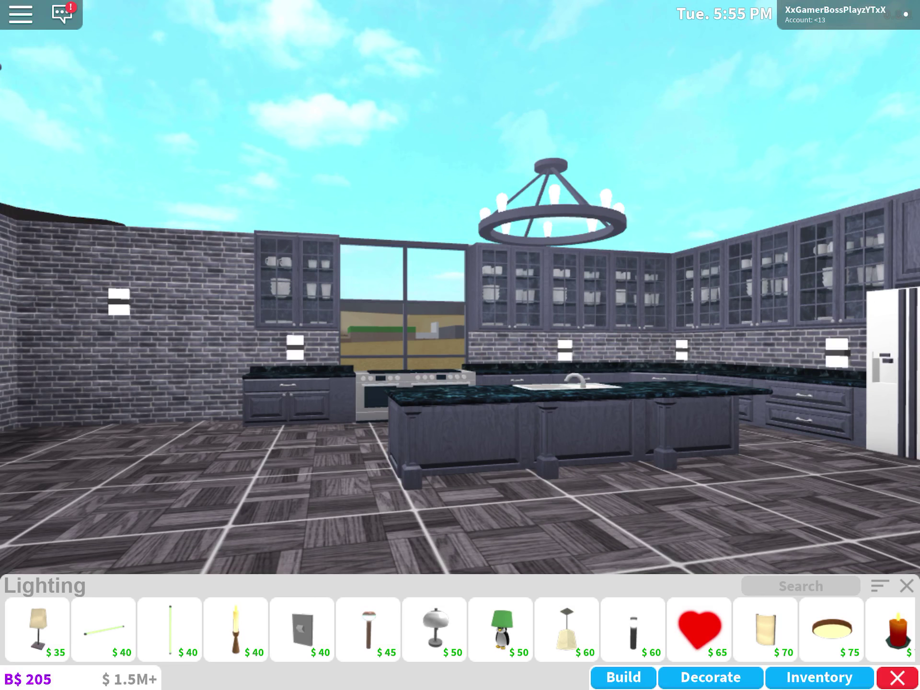
mouse_move(575, 359)
left_mouse_down()
mouse_move(324, 360)
mouse_move(575, 360)
left_mouse_up()
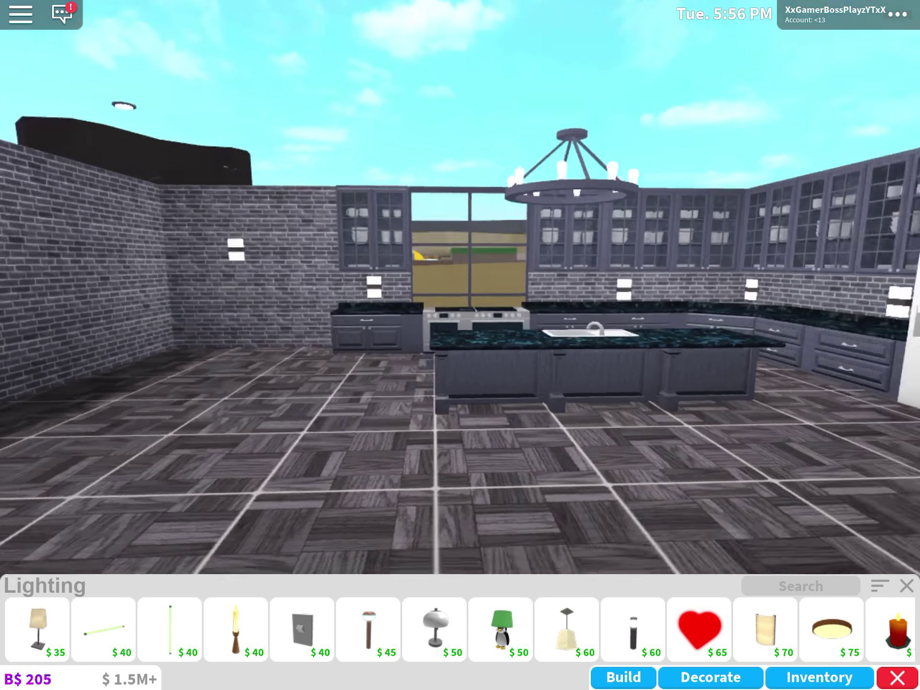
left_click_drag(359, 359, 503, 360)
scroll(461, 288, "up", 3)
left_click(618, 367)
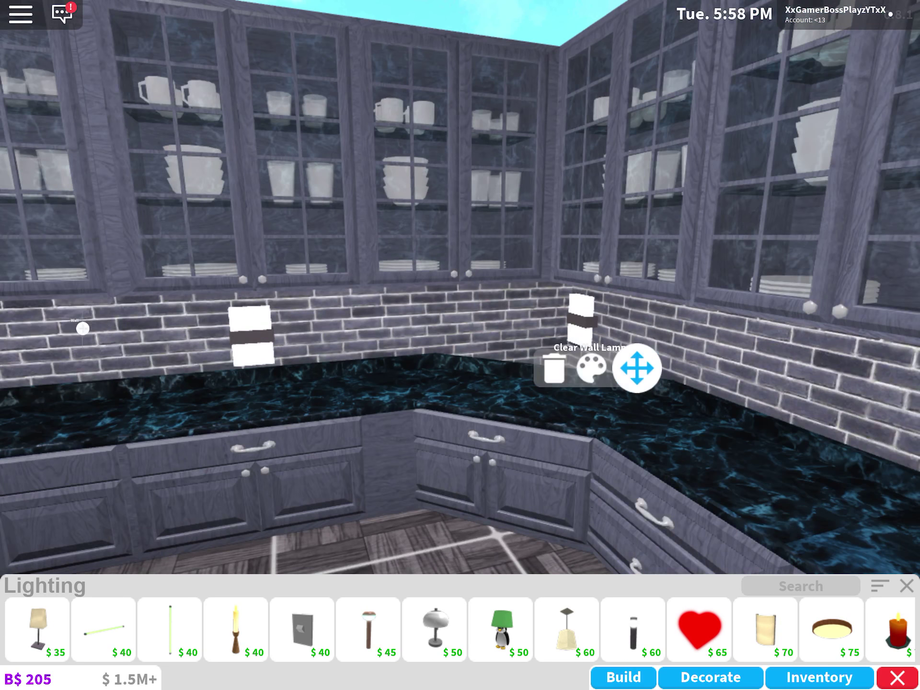
scroll(460, 288, "down", 3)
scroll(461, 288, "down", 5)
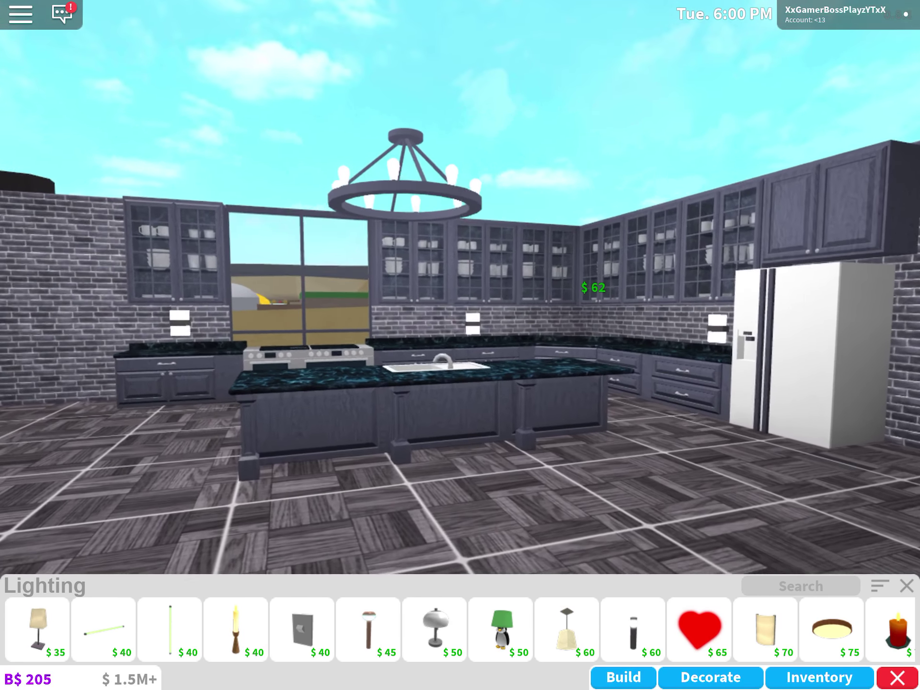
left_click_drag(359, 360, 503, 359)
mouse_move(288, 359)
left_mouse_down()
mouse_move(575, 288)
mouse_move(575, 324)
left_mouse_up()
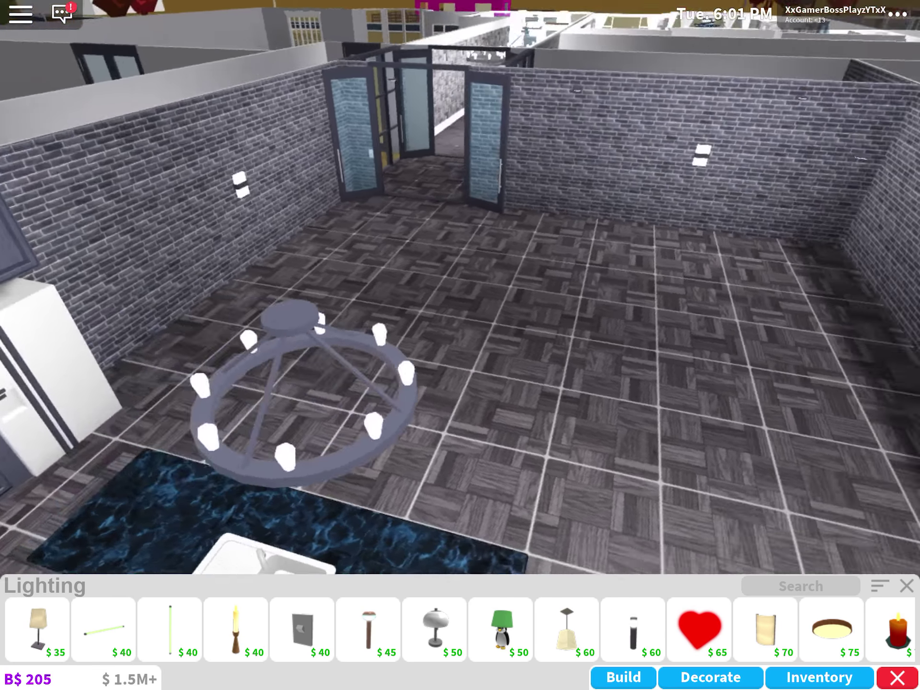
left_click_drag(359, 360, 503, 345)
left_click_drag(288, 359, 576, 324)
left_click_drag(324, 359, 539, 330)
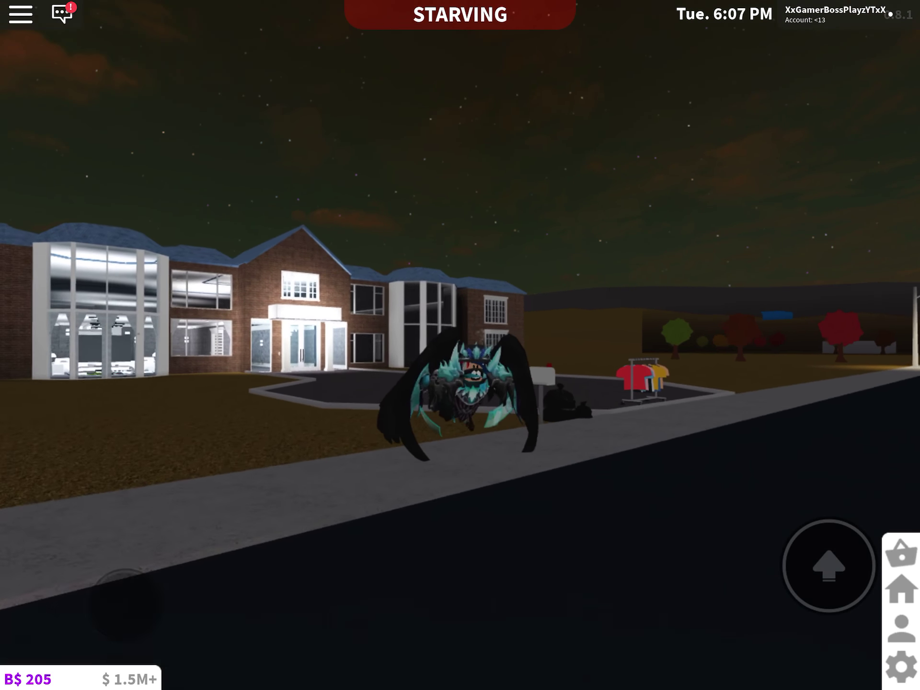
Orbit to face the mansion and open the avatar's Boost Mood, Change Outfit and Emotes menu
mouse_move(288, 324)
left_mouse_down()
mouse_move(575, 324)
mouse_move(503, 324)
left_mouse_up()
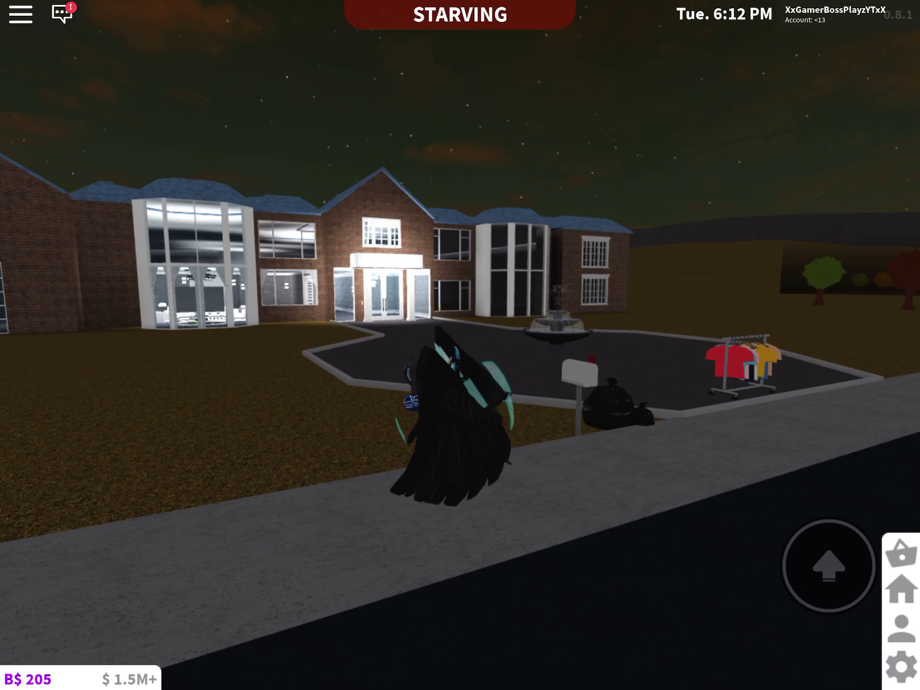
mouse_move(287, 324)
left_mouse_down()
mouse_move(503, 324)
mouse_move(395, 323)
left_mouse_up()
left_click(431, 431)
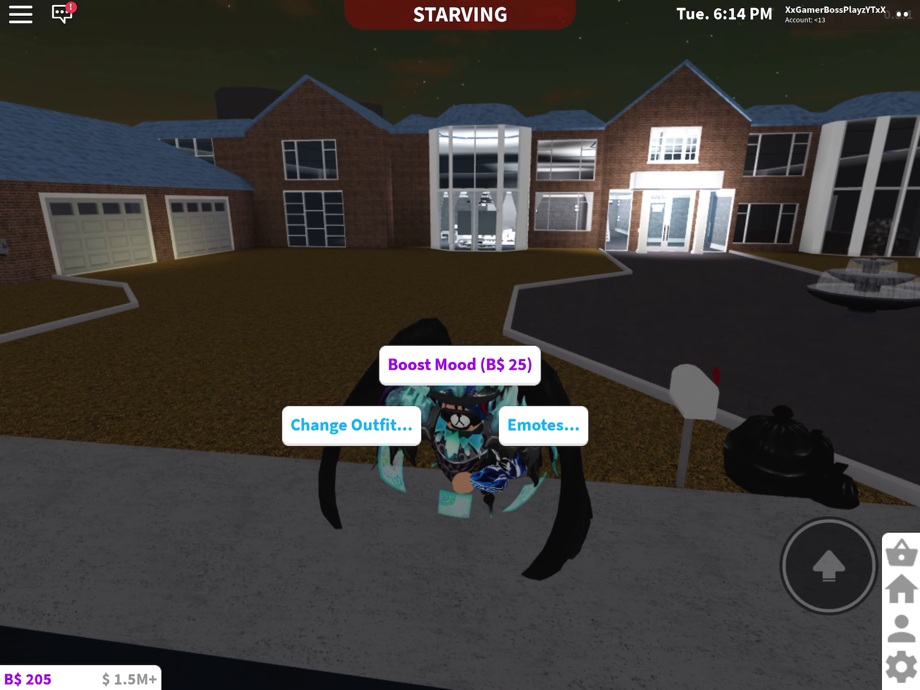